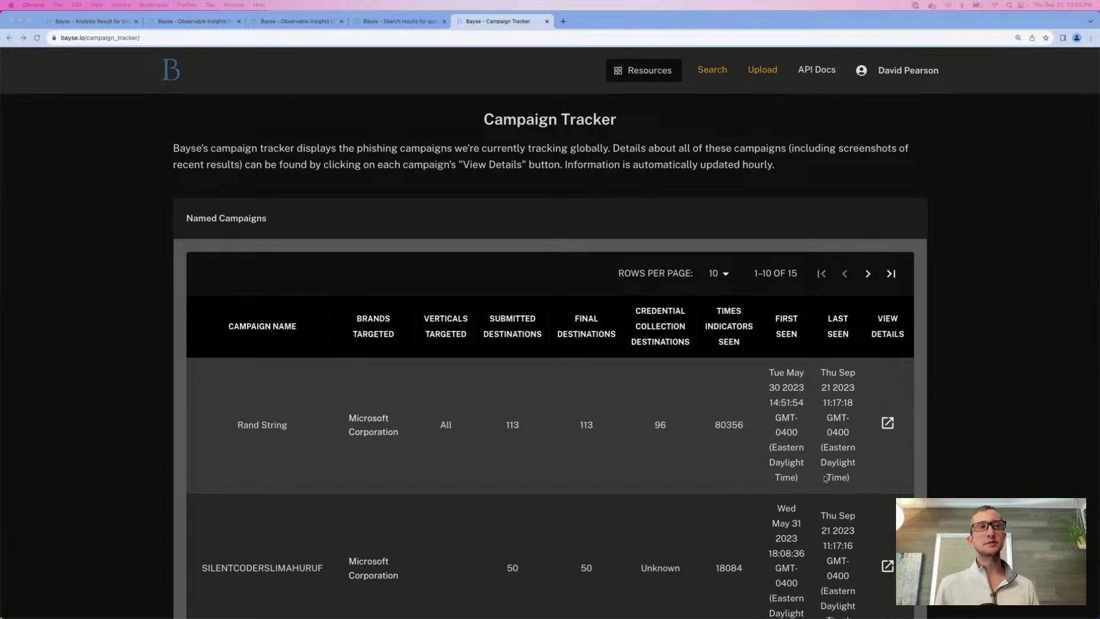
Step: Open the Rand String campaign's details from the Campaign Tracker to see its description and activity
{"action": "left_click", "coordinate": [887, 424]}
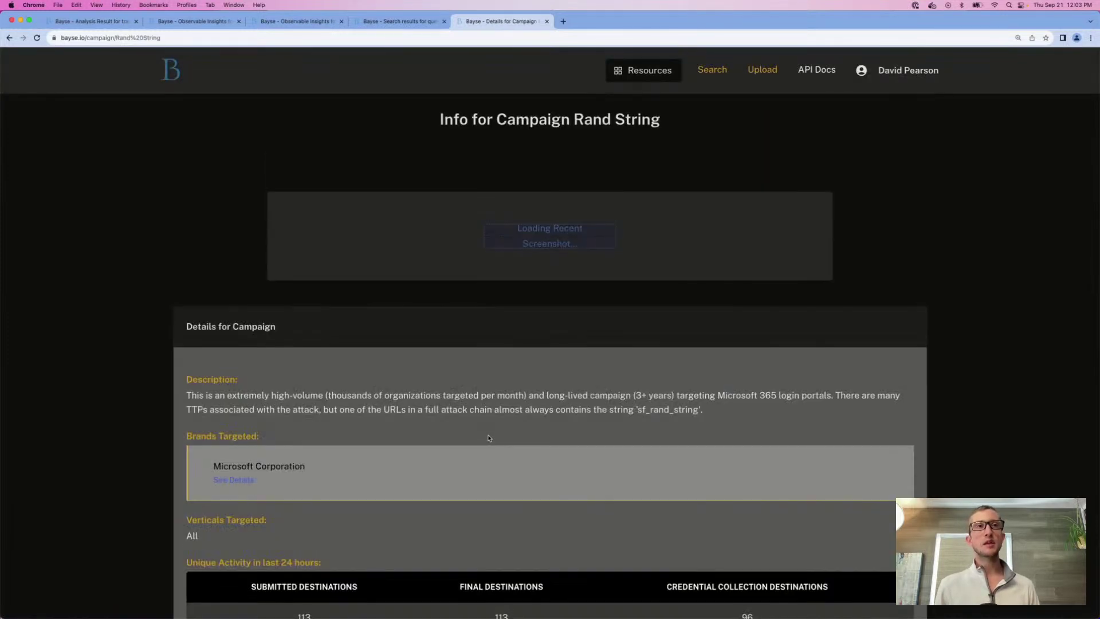
{"action": "scroll", "coordinate": [488, 436], "scroll_direction": "down", "scroll_amount": 3}
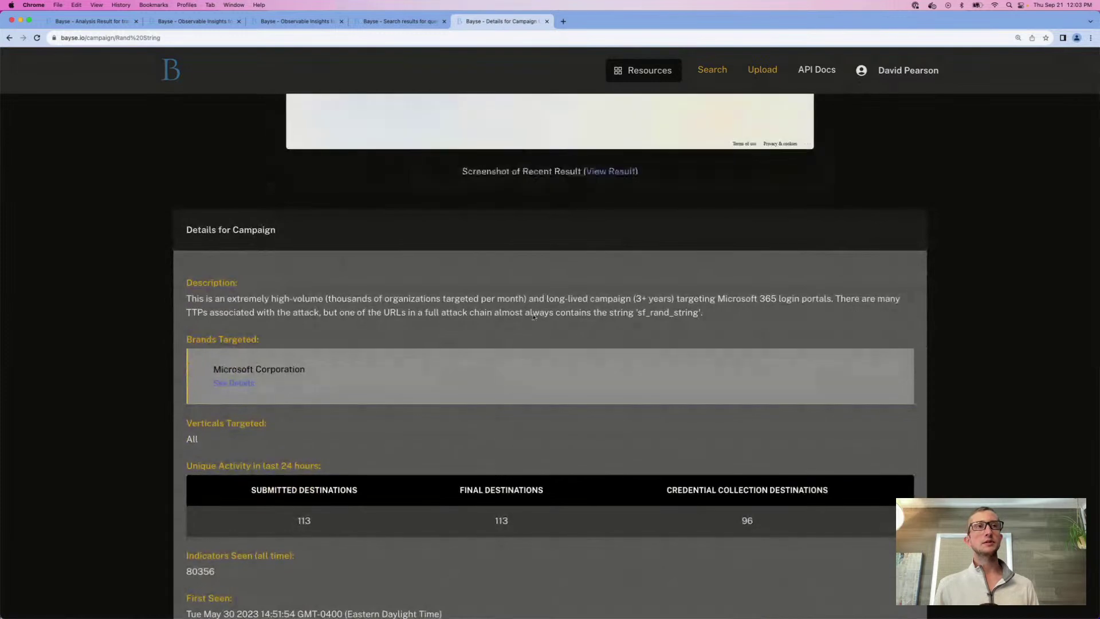
Step: Open the screenshot's full analysis of the pub-…r2.dev phishing page and review its observables
{"action": "left_click", "coordinate": [609, 171]}
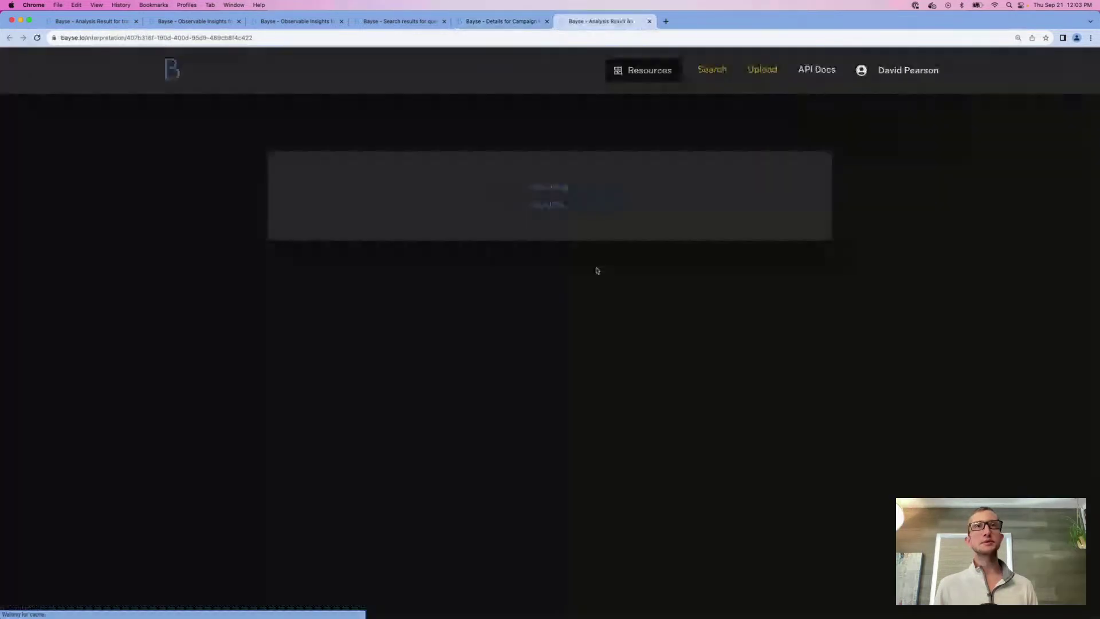
{"action": "scroll", "coordinate": [578, 307], "scroll_direction": "down", "scroll_amount": 1}
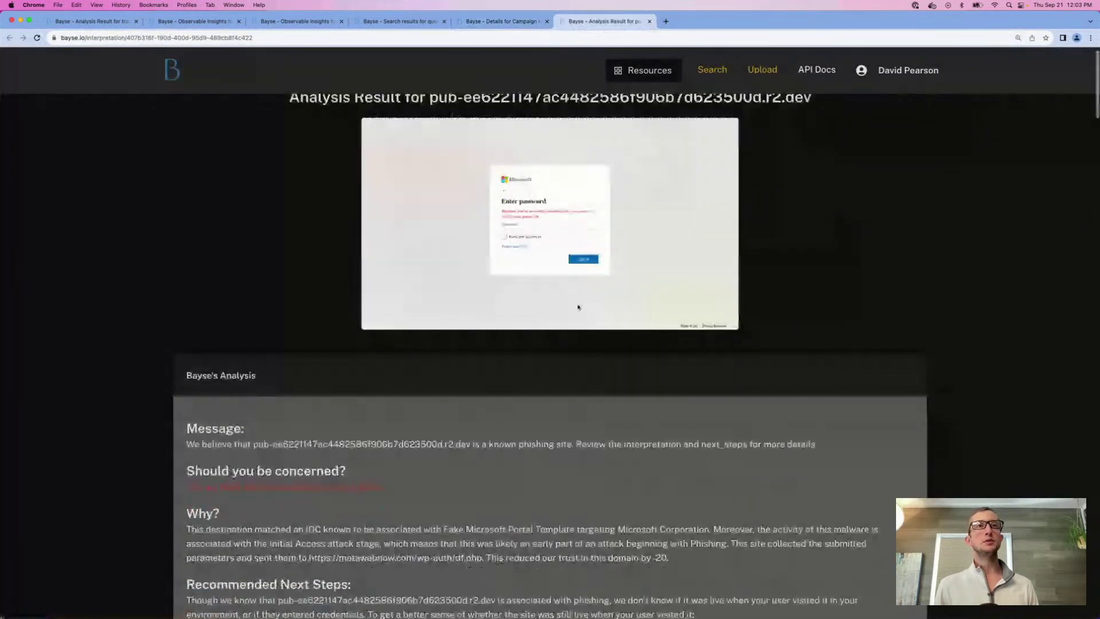
{"action": "scroll", "coordinate": [578, 307], "scroll_direction": "down", "scroll_amount": 8}
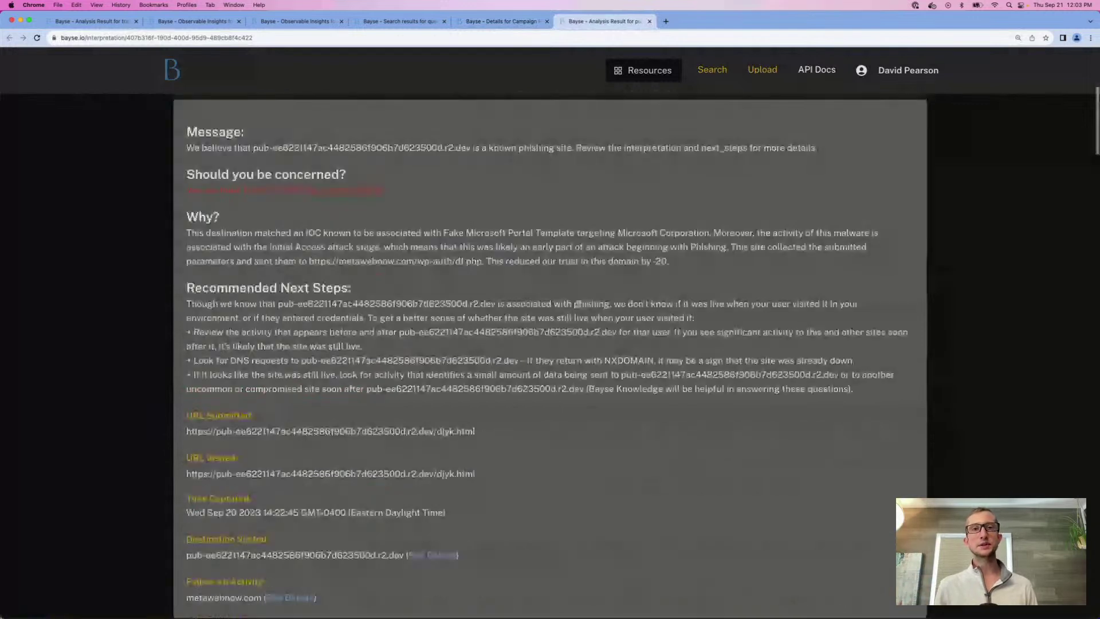
{"action": "scroll", "coordinate": [544, 343], "scroll_direction": "down", "scroll_amount": 2}
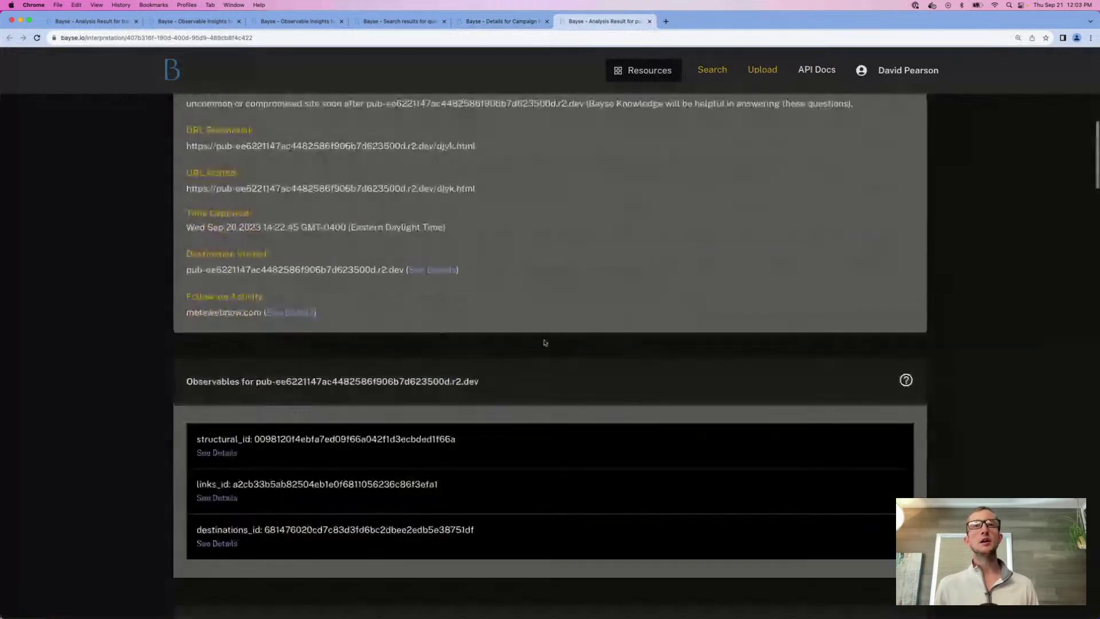
{"action": "scroll", "coordinate": [544, 342], "scroll_direction": "down", "scroll_amount": 2}
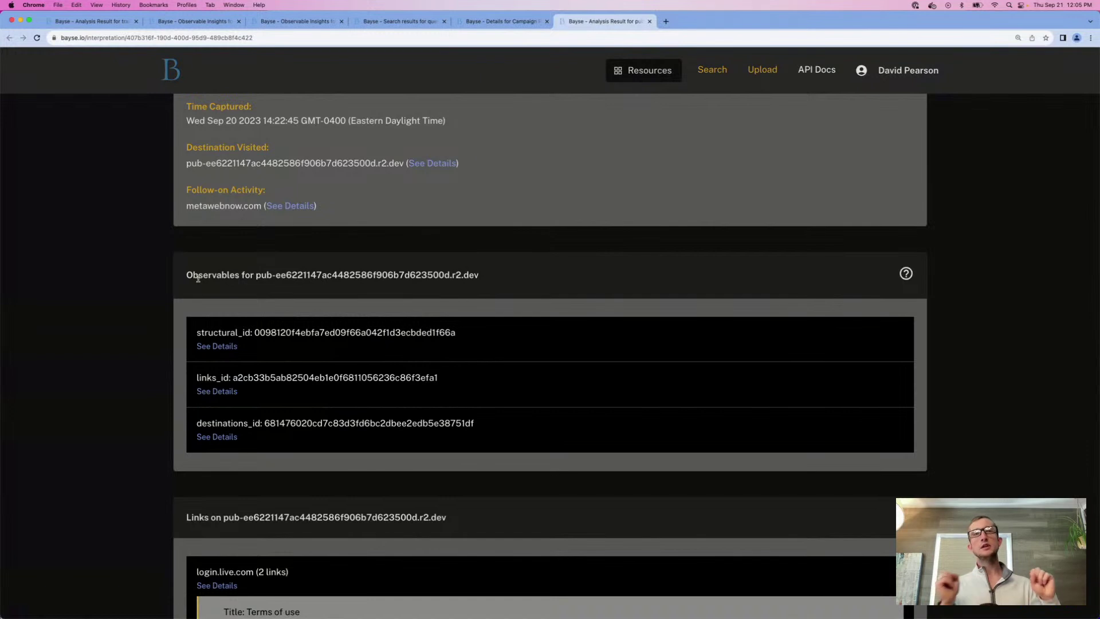
{"action": "scroll", "coordinate": [217, 284], "scroll_direction": "up", "scroll_amount": 1}
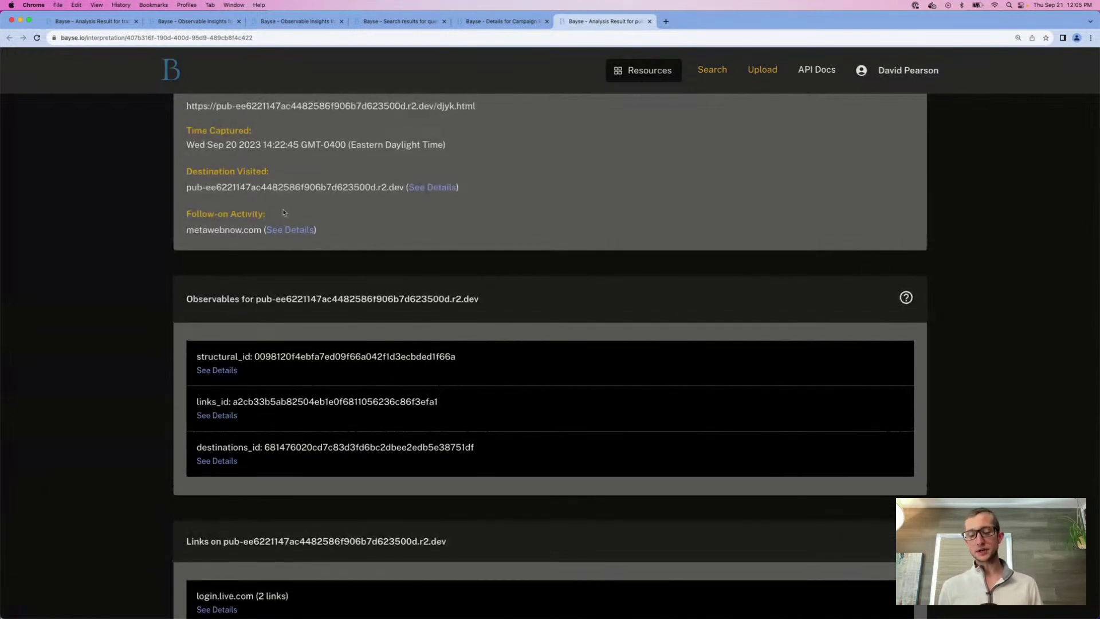
{"action": "left_click", "coordinate": [171, 69]}
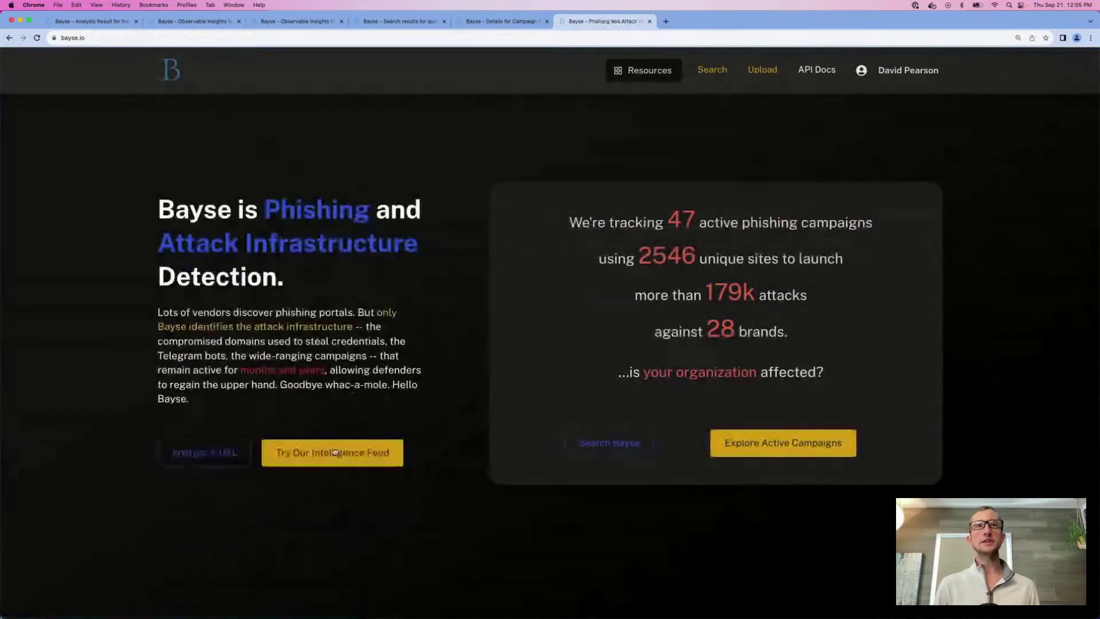
{"action": "left_click", "coordinate": [206, 451]}
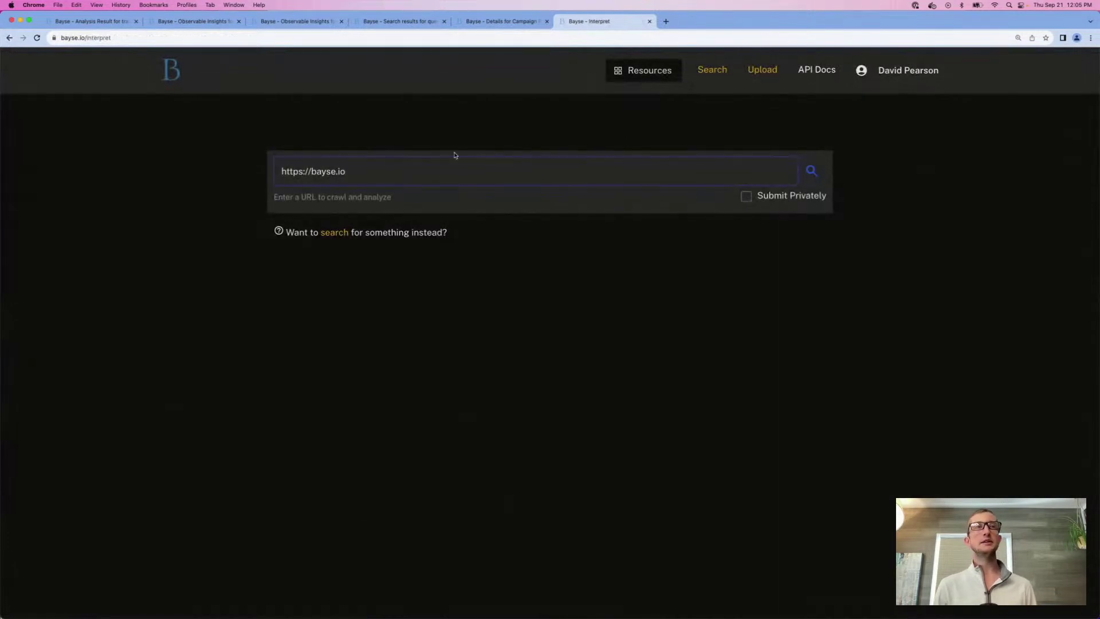
{"action": "left_click", "coordinate": [8, 37]}
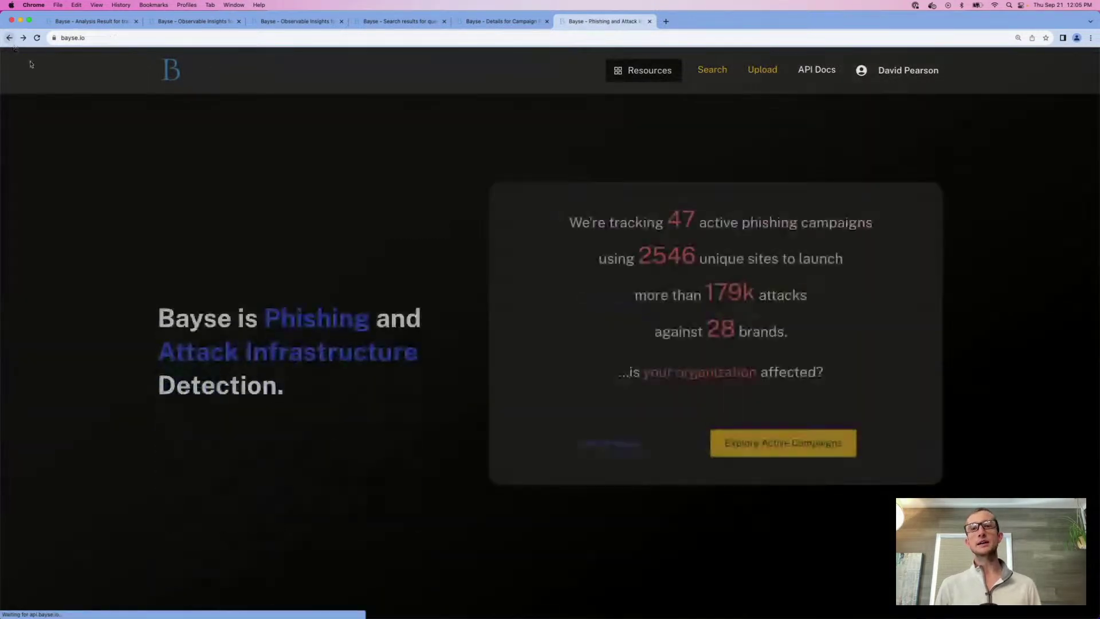
{"action": "left_click", "coordinate": [8, 38]}
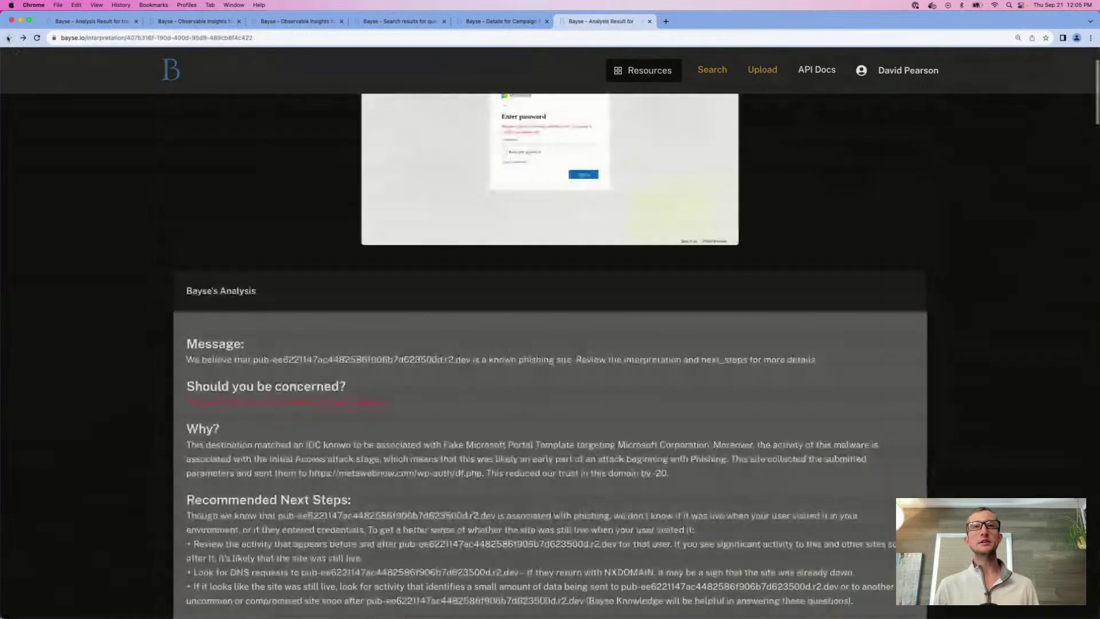
{"action": "scroll", "coordinate": [170, 233], "scroll_direction": "down", "scroll_amount": 10}
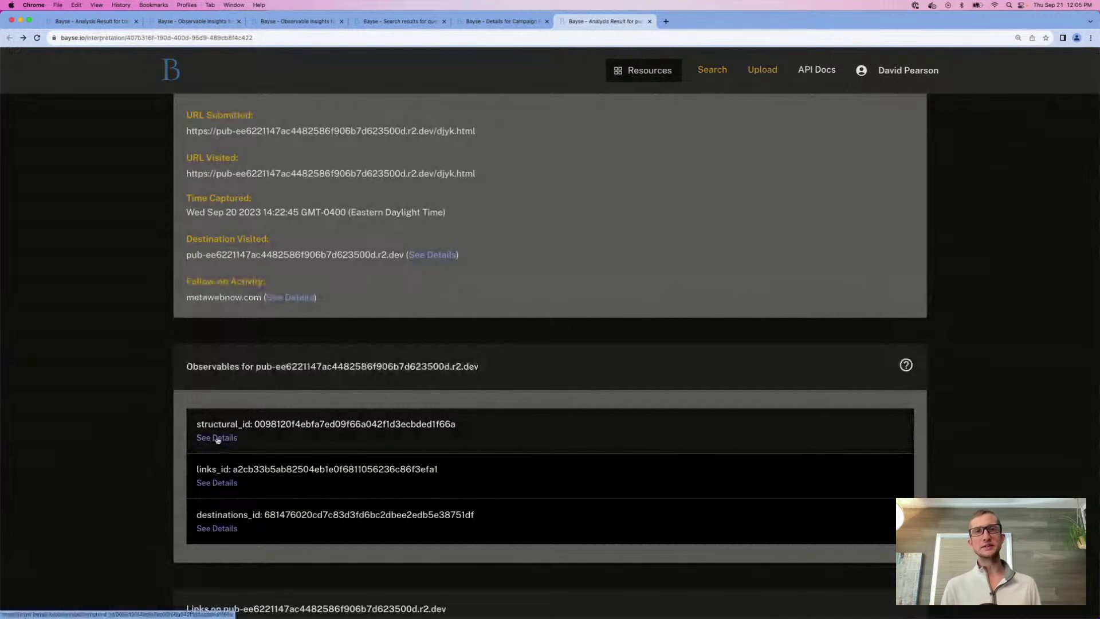
Step: Open structural_id insights, highlight the 31563 Times Seen count, and review associated destinations
{"action": "left_click", "coordinate": [217, 438]}
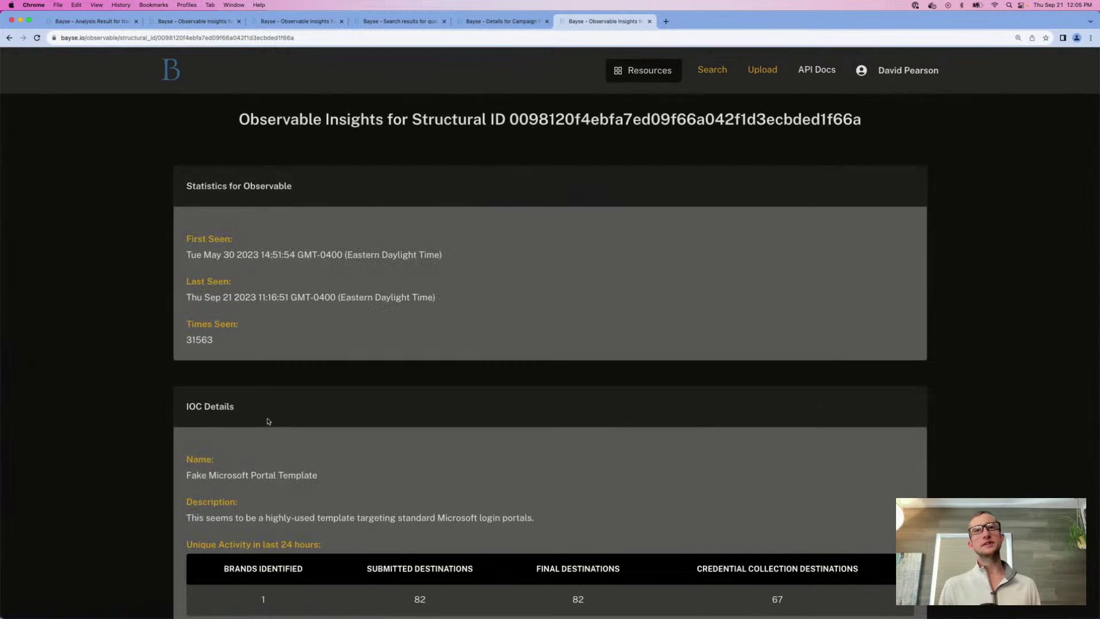
{"action": "double_click", "coordinate": [197, 341]}
{"action": "scroll", "coordinate": [226, 360], "scroll_direction": "down", "scroll_amount": 2}
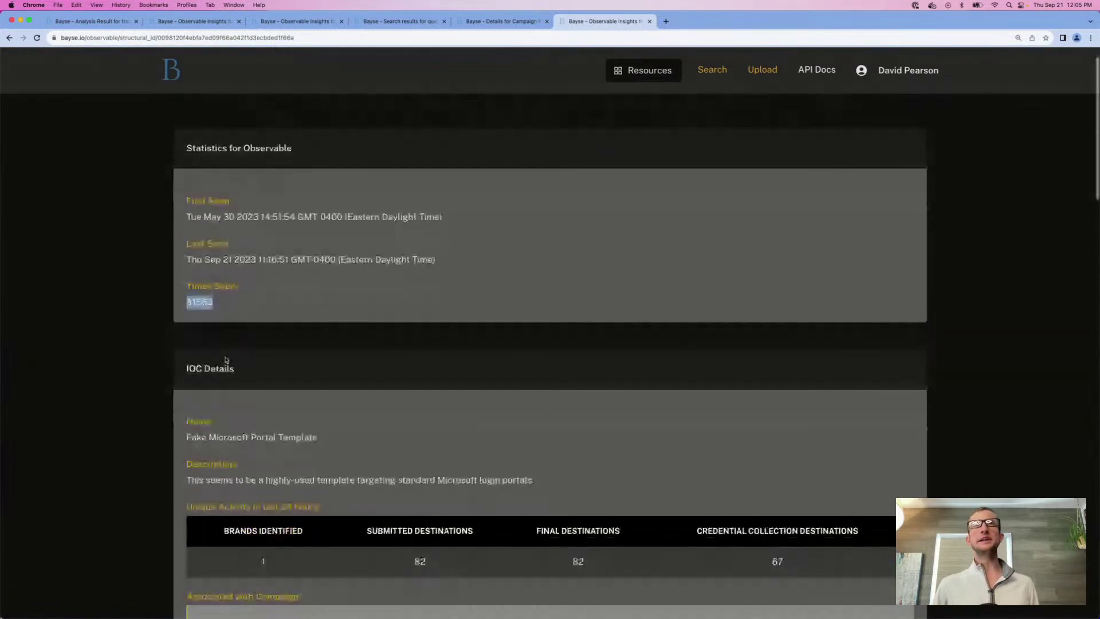
{"action": "scroll", "coordinate": [227, 360], "scroll_direction": "down", "scroll_amount": 10}
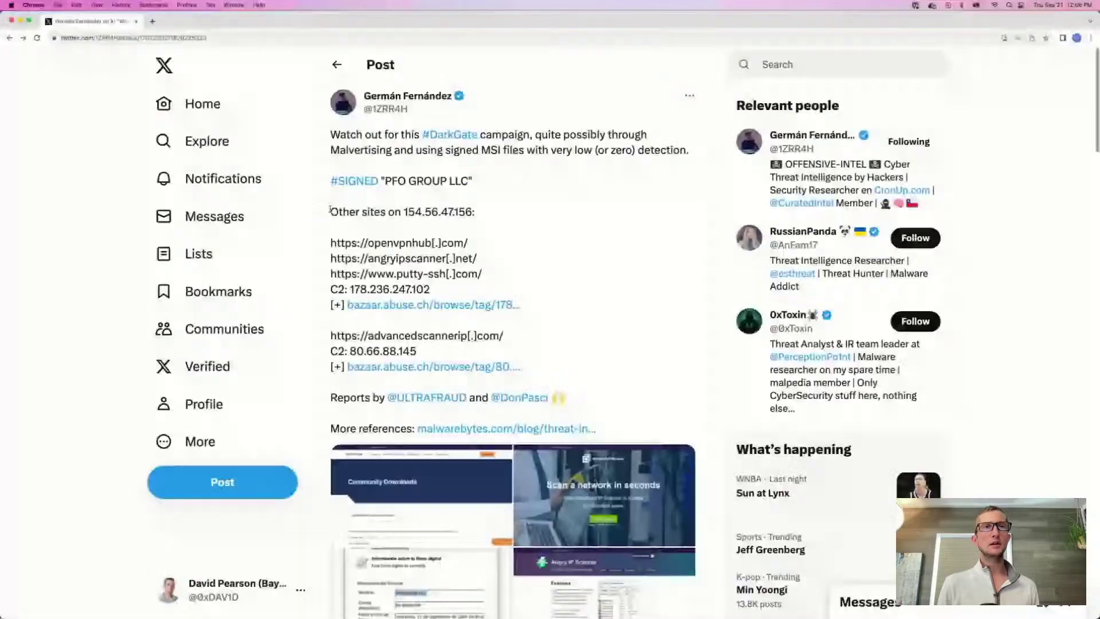
{"action": "scroll", "coordinate": [401, 229], "scroll_direction": "down", "scroll_amount": 1}
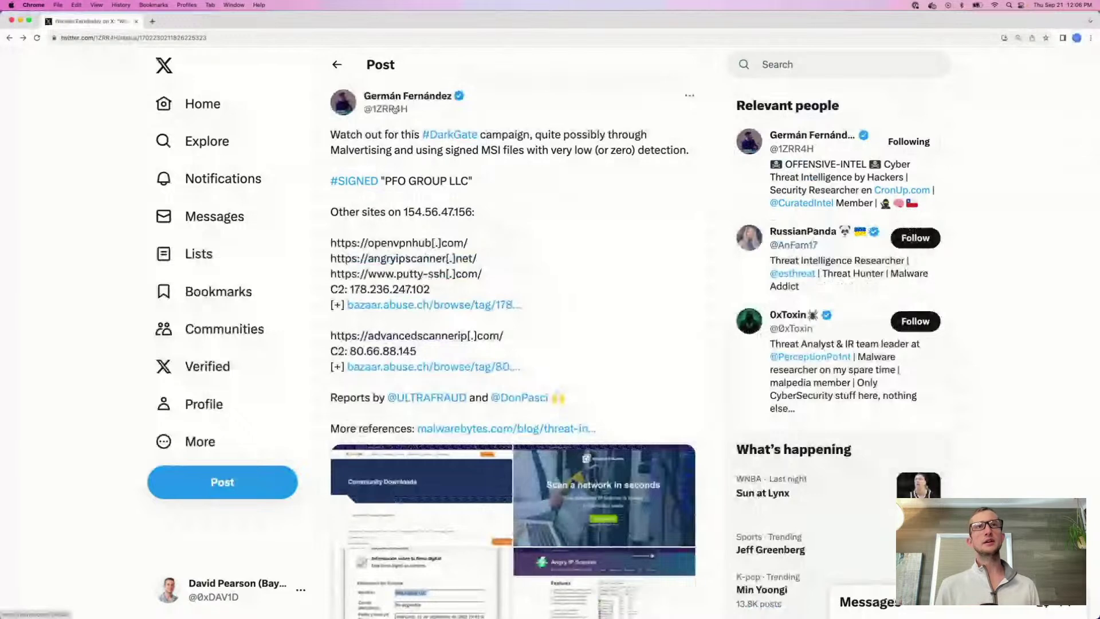
Step: Read the DarkGate post's replies and highlight the lookalike traiding-vieiw.com domain in the ThreatVigilant reply
{"action": "mouse_move", "coordinate": [394, 110]}
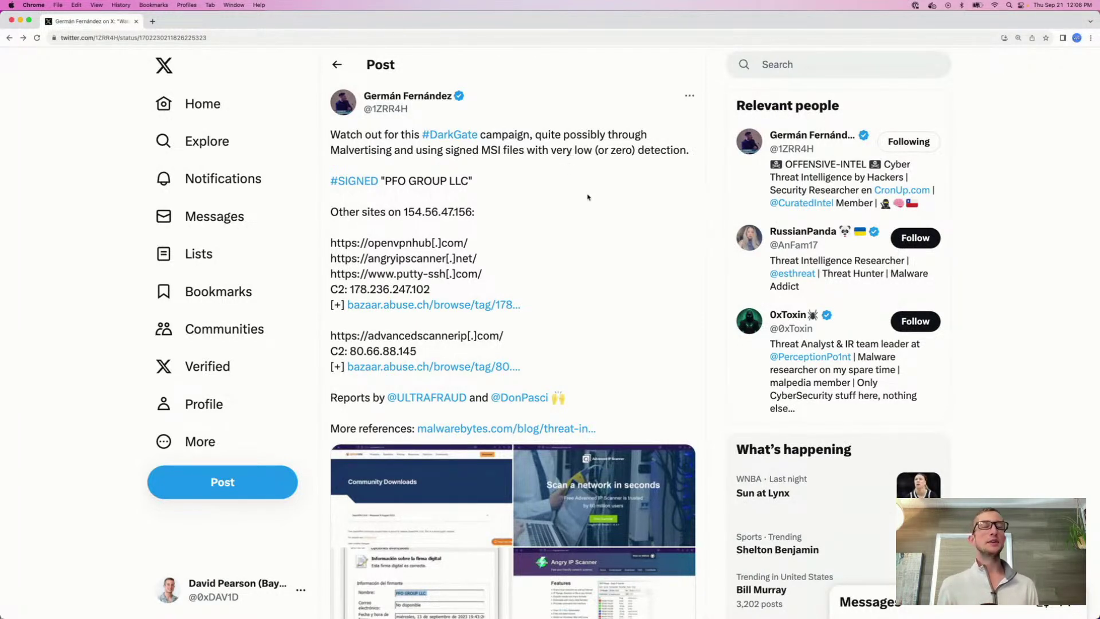
{"action": "scroll", "coordinate": [587, 197], "scroll_direction": "down", "scroll_amount": 1}
{"action": "scroll", "coordinate": [587, 196], "scroll_direction": "down", "scroll_amount": 4}
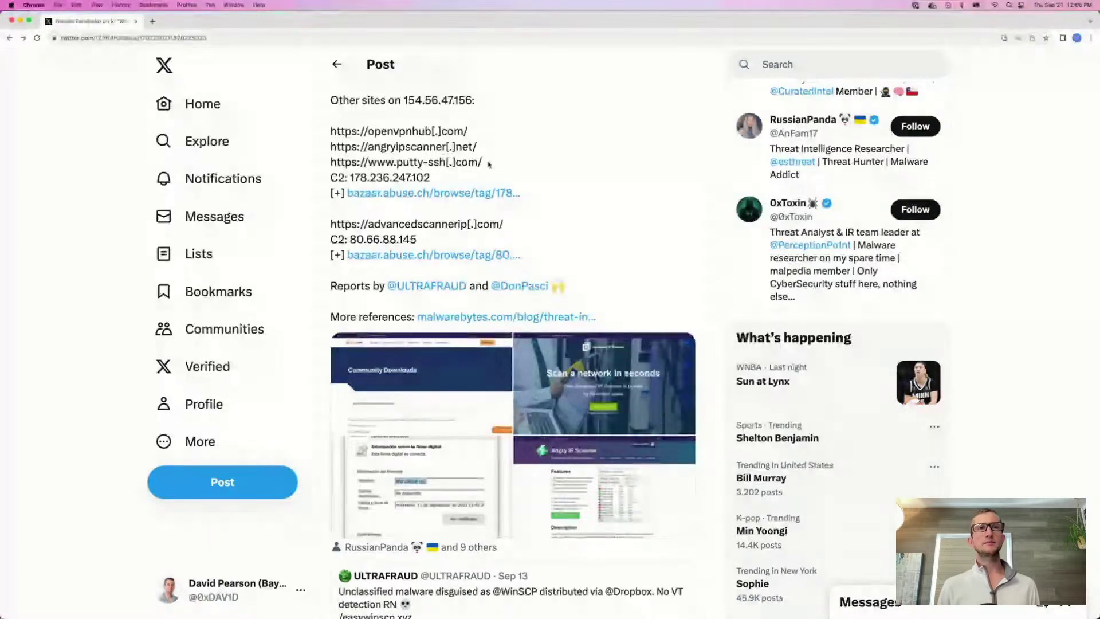
{"action": "scroll", "coordinate": [490, 162], "scroll_direction": "down", "scroll_amount": 2}
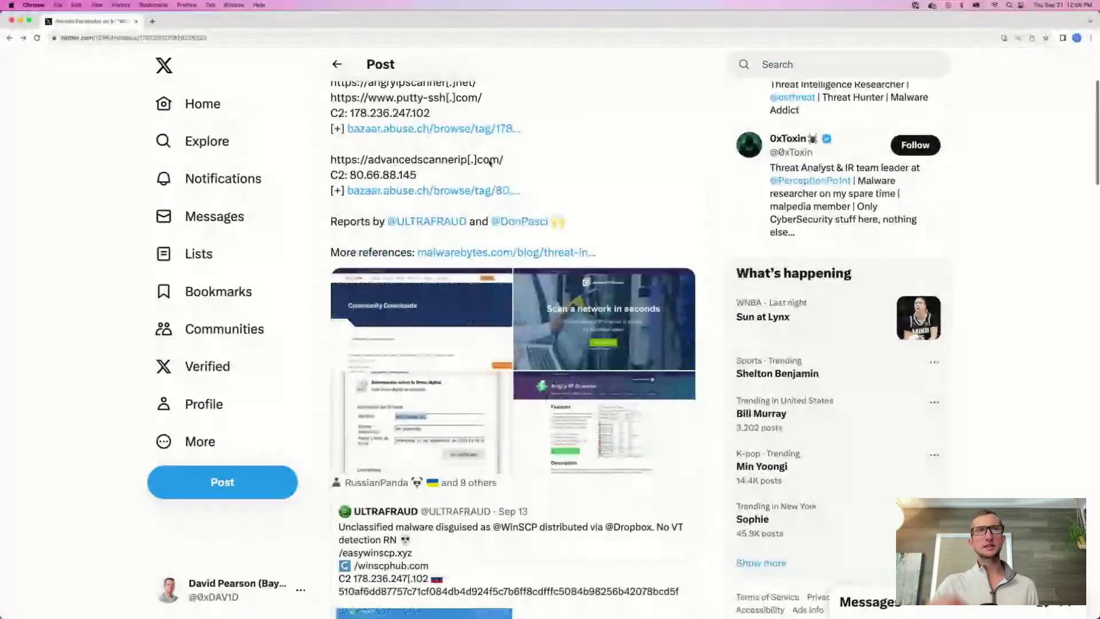
{"action": "scroll", "coordinate": [489, 163], "scroll_direction": "down", "scroll_amount": 10}
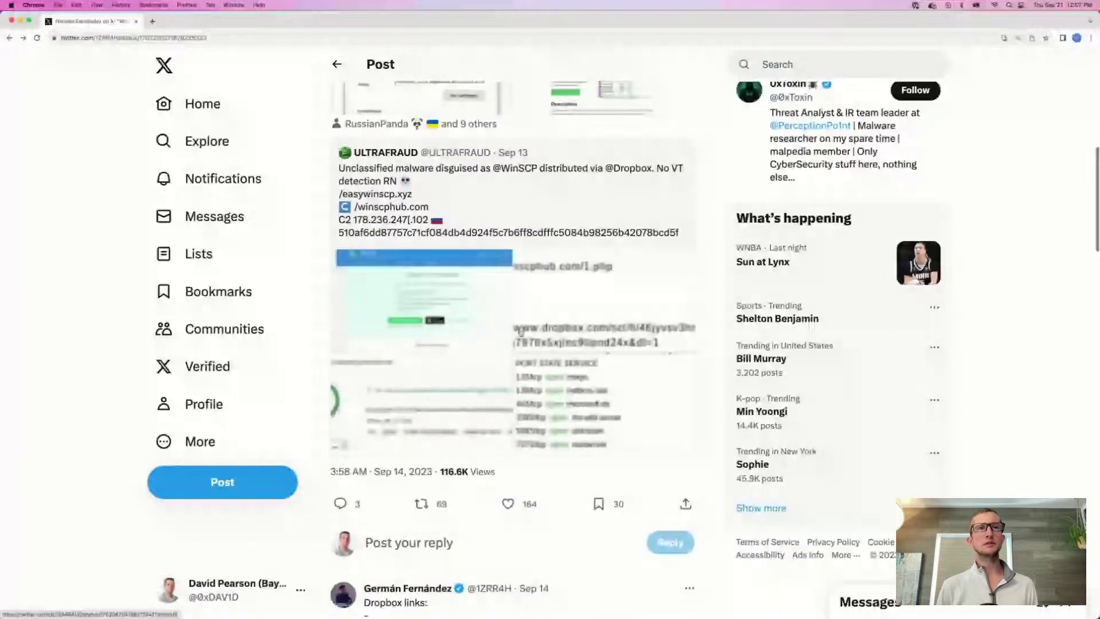
{"action": "scroll", "coordinate": [521, 334], "scroll_direction": "down", "scroll_amount": 7}
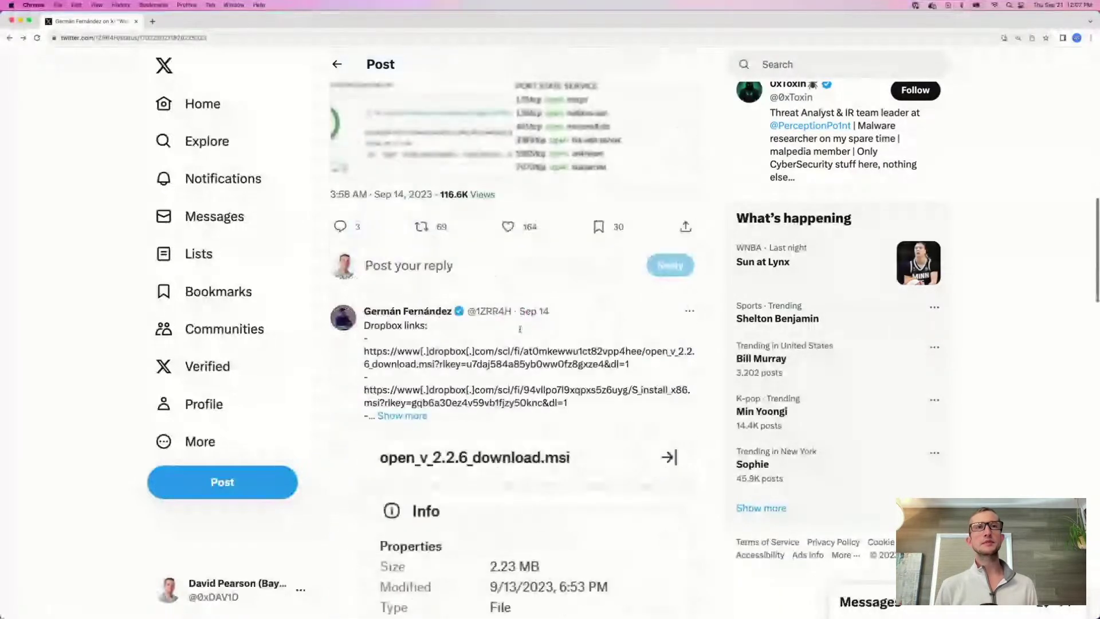
{"action": "scroll", "coordinate": [521, 334], "scroll_direction": "down", "scroll_amount": 3}
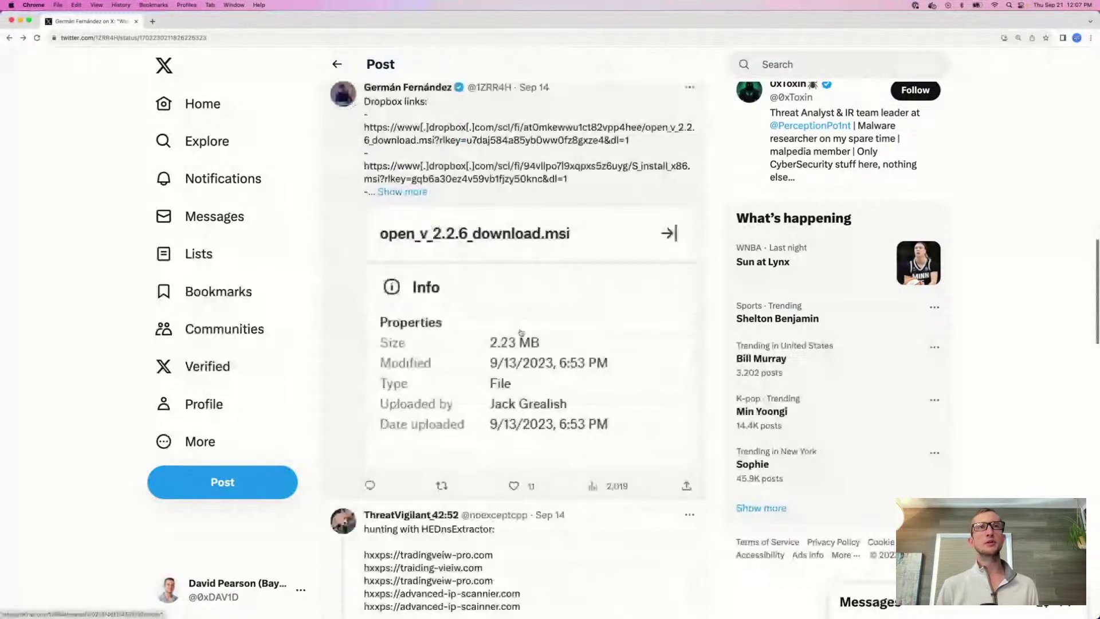
{"action": "scroll", "coordinate": [521, 332], "scroll_direction": "down", "scroll_amount": 4}
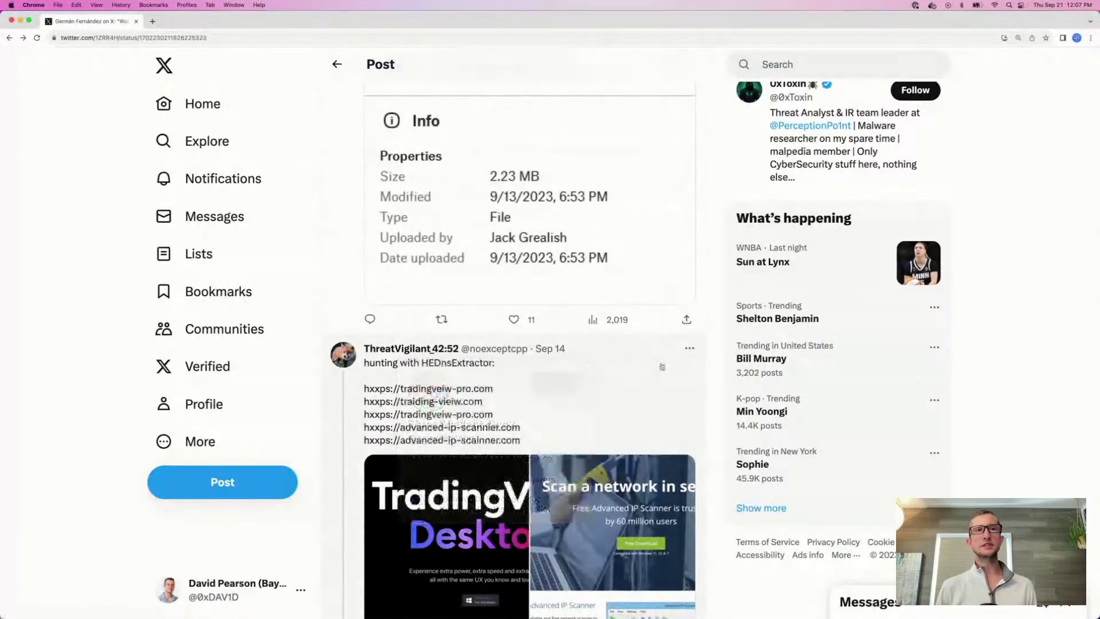
{"action": "scroll", "coordinate": [667, 361], "scroll_direction": "down", "scroll_amount": 1}
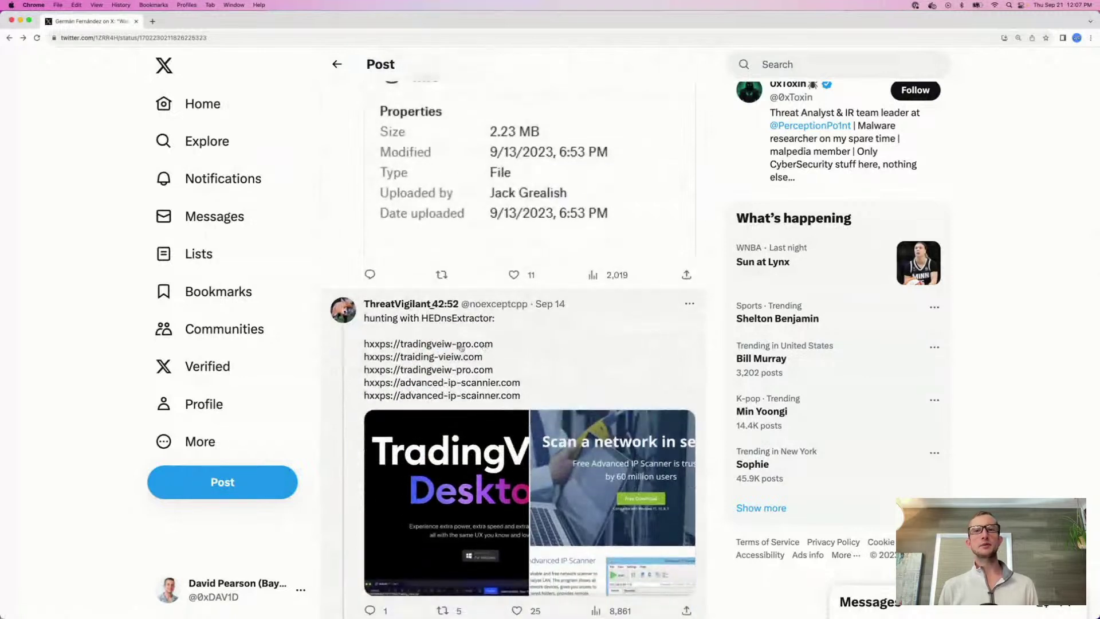
{"action": "scroll", "coordinate": [461, 346], "scroll_direction": "down", "scroll_amount": 1}
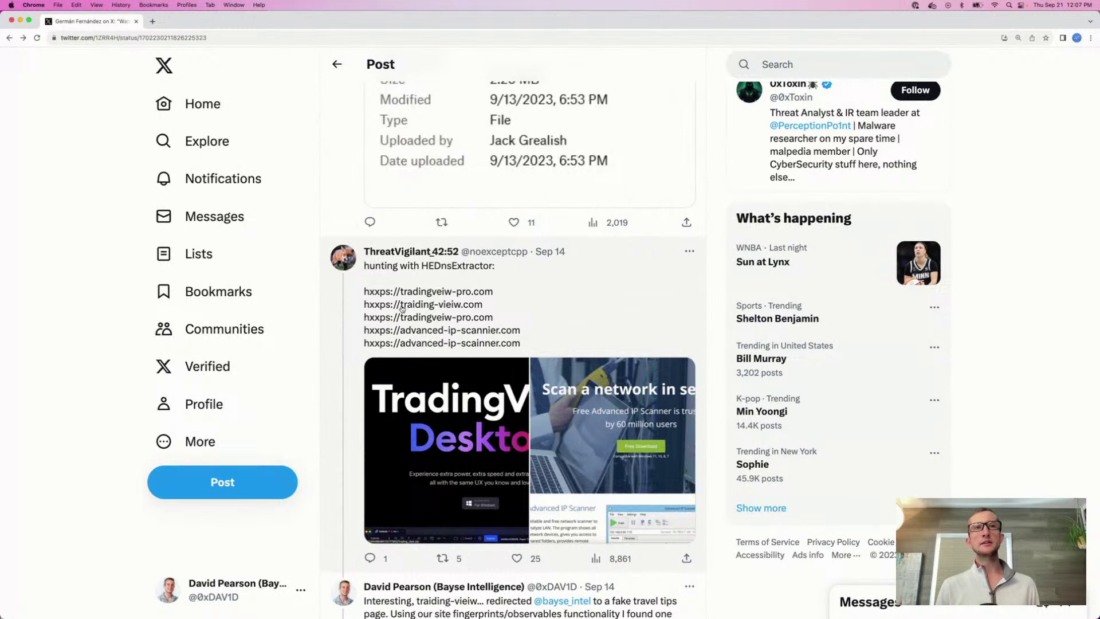
{"action": "left_click_drag", "start_coordinate": [401, 308], "coordinate": [485, 309]}
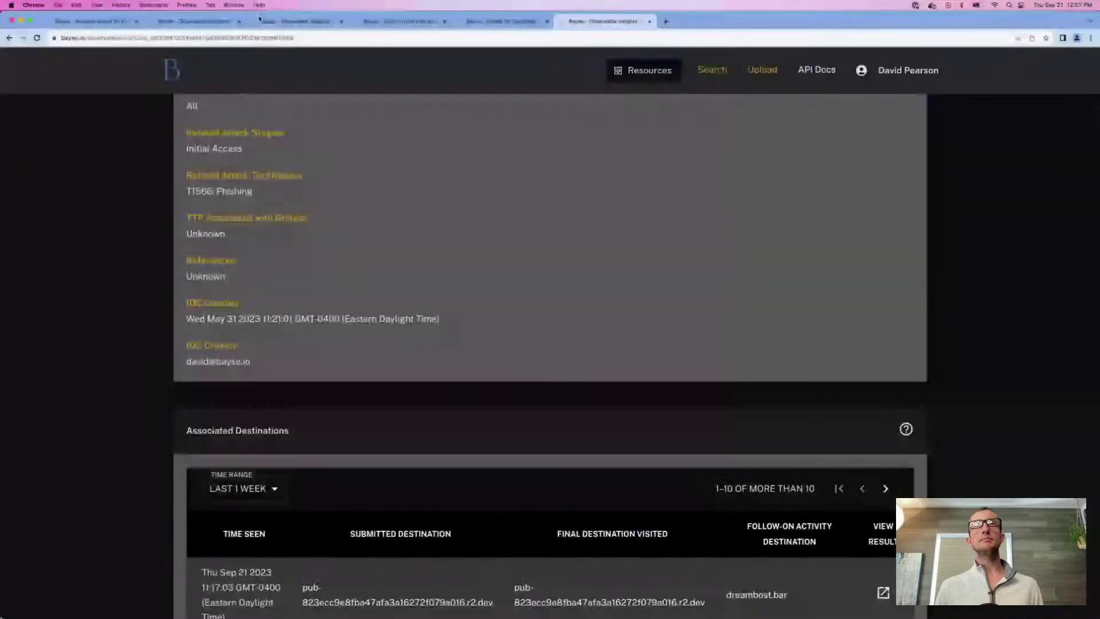
Step: Search Bayse for destination == "traiding-vieiw.com" via the query autocomplete
{"action": "left_click", "coordinate": [172, 69]}
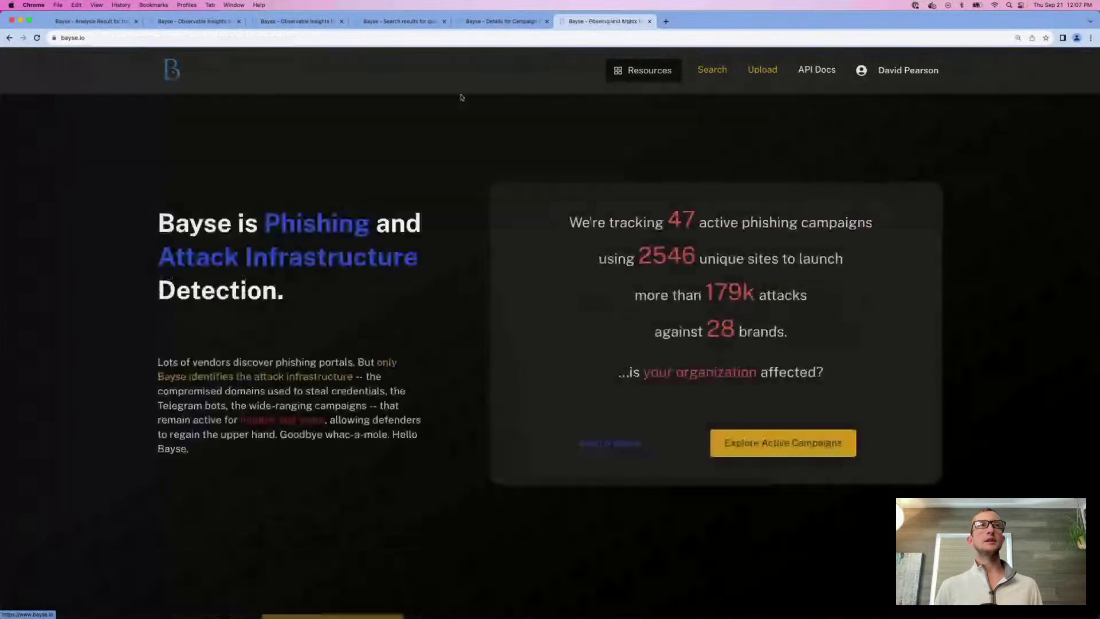
{"action": "left_click", "coordinate": [712, 70]}
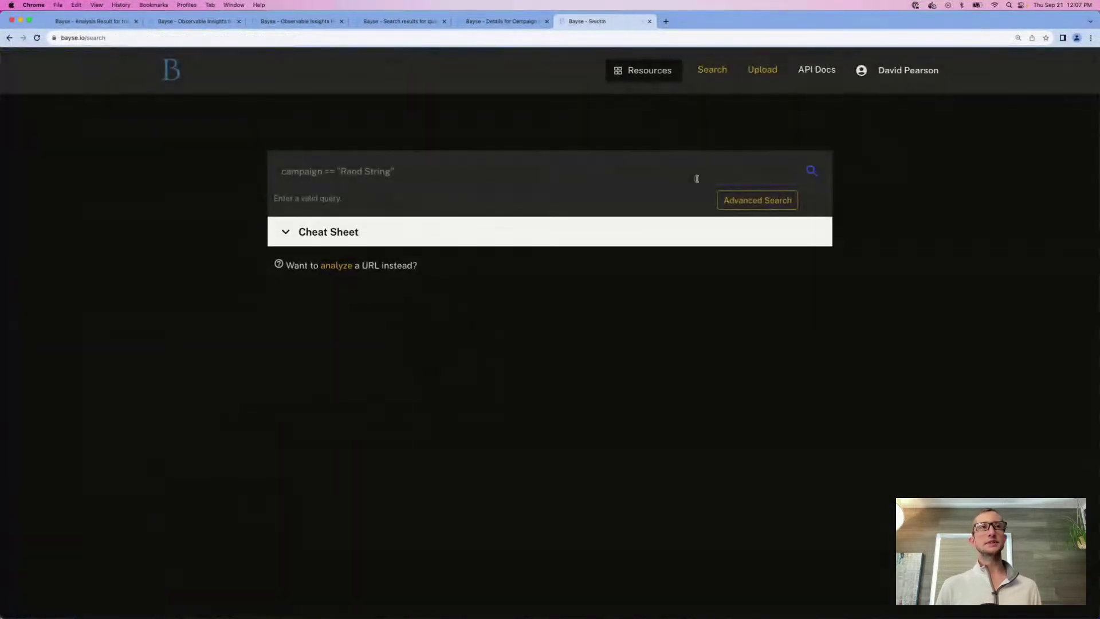
{"action": "left_click", "coordinate": [672, 166]}
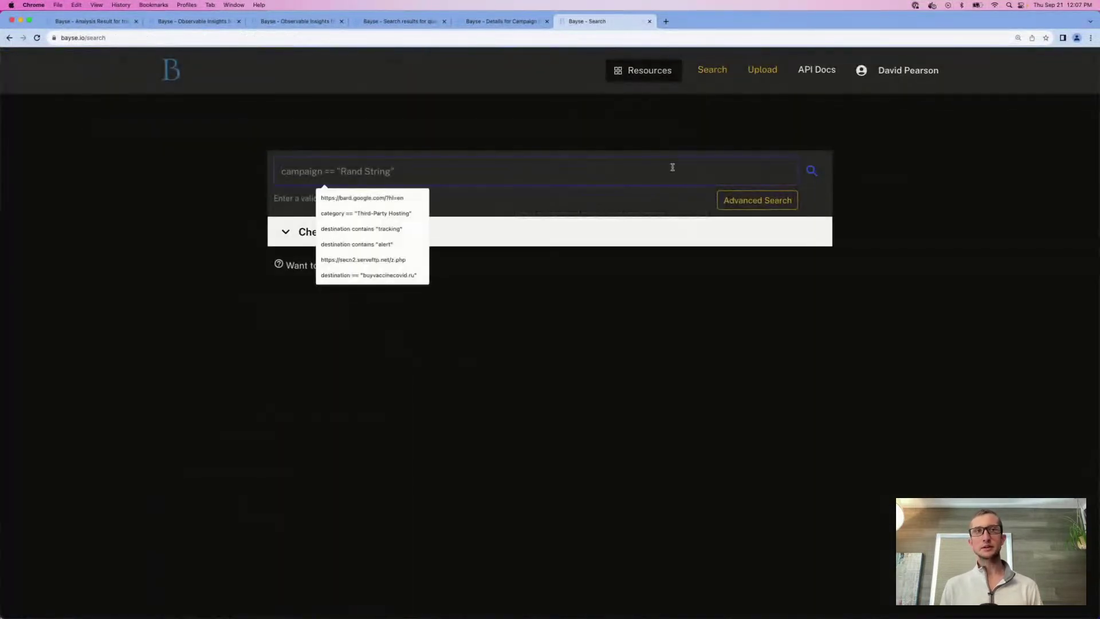
{"action": "type", "text": "destinatio"}
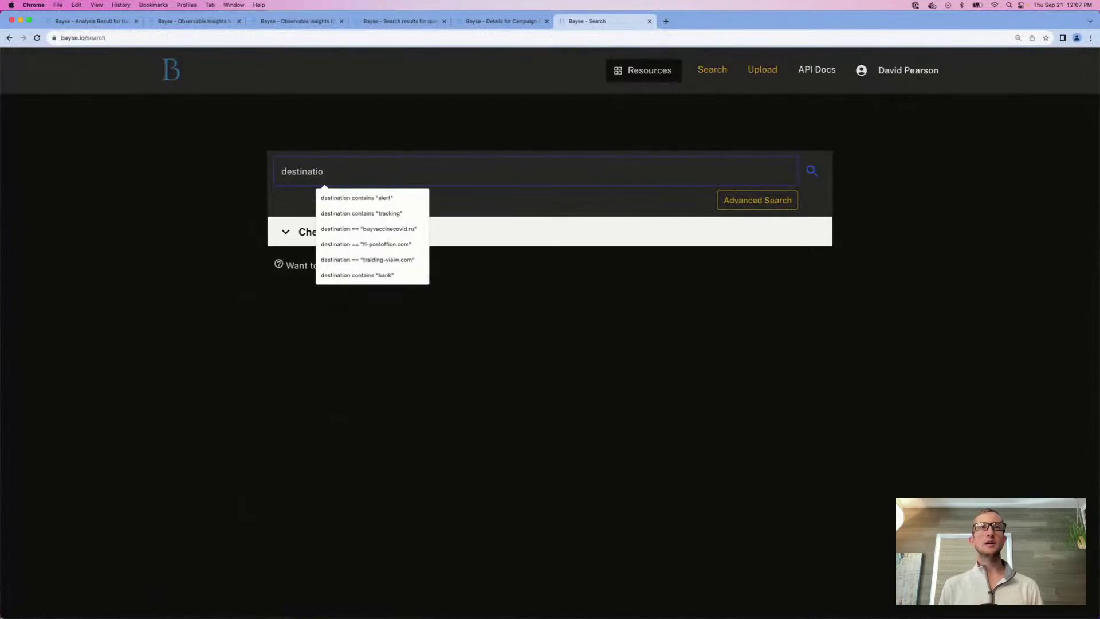
{"action": "key", "text": "Up"}
{"action": "key", "text": "Up"}
{"action": "key", "text": "Return"}
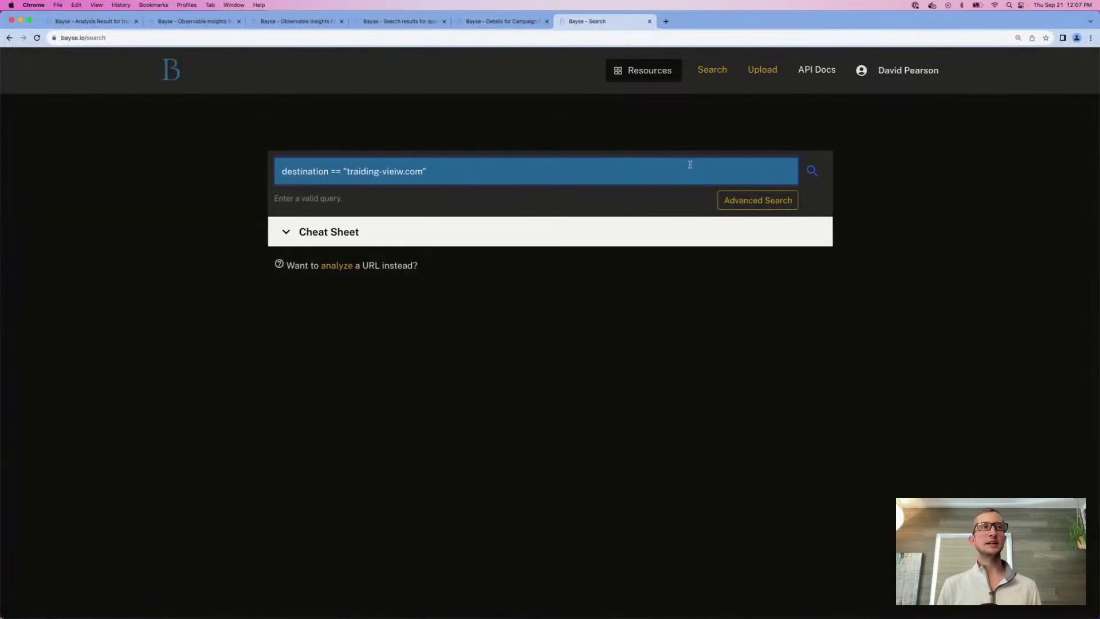
{"action": "left_click", "coordinate": [811, 171]}
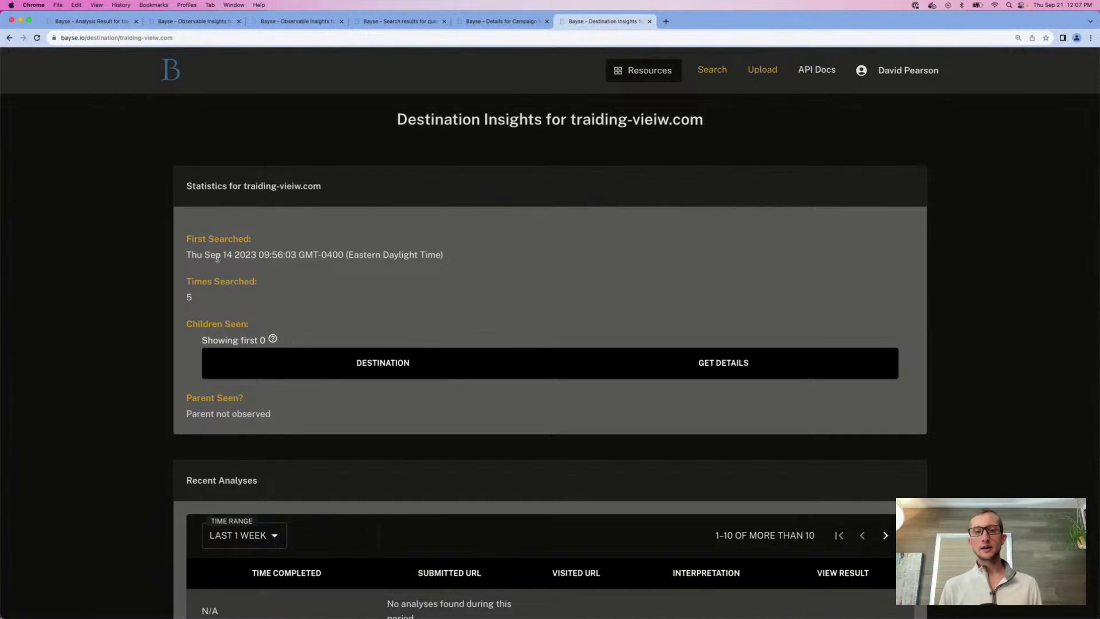
Step: Set both the Recent Analyses and Seen on Sites time ranges to Last 2 Weeks
{"action": "scroll", "coordinate": [302, 273], "scroll_direction": "down", "scroll_amount": 1}
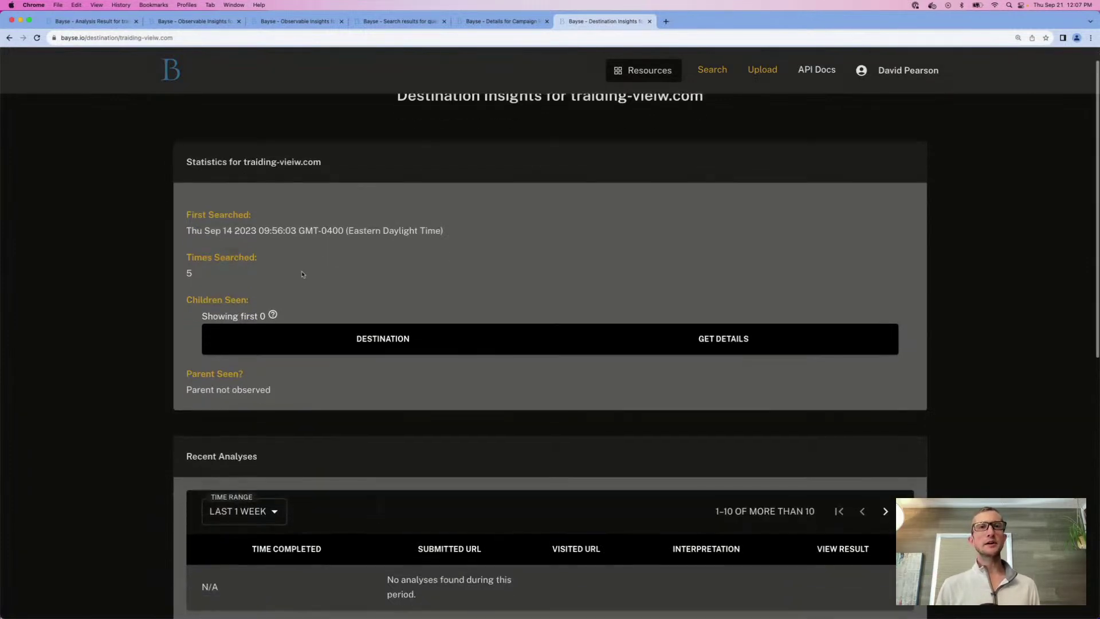
{"action": "scroll", "coordinate": [303, 274], "scroll_direction": "down", "scroll_amount": 2}
{"action": "scroll", "coordinate": [303, 274], "scroll_direction": "down", "scroll_amount": 5}
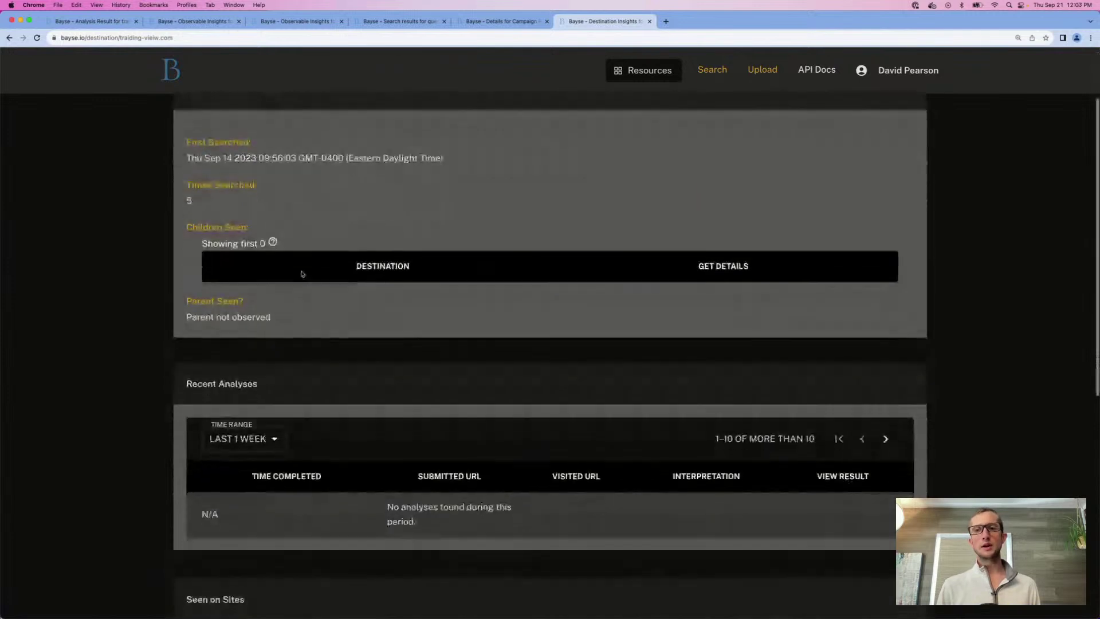
{"action": "scroll", "coordinate": [301, 277], "scroll_direction": "down", "scroll_amount": 1}
{"action": "scroll", "coordinate": [301, 278], "scroll_direction": "up", "scroll_amount": 2}
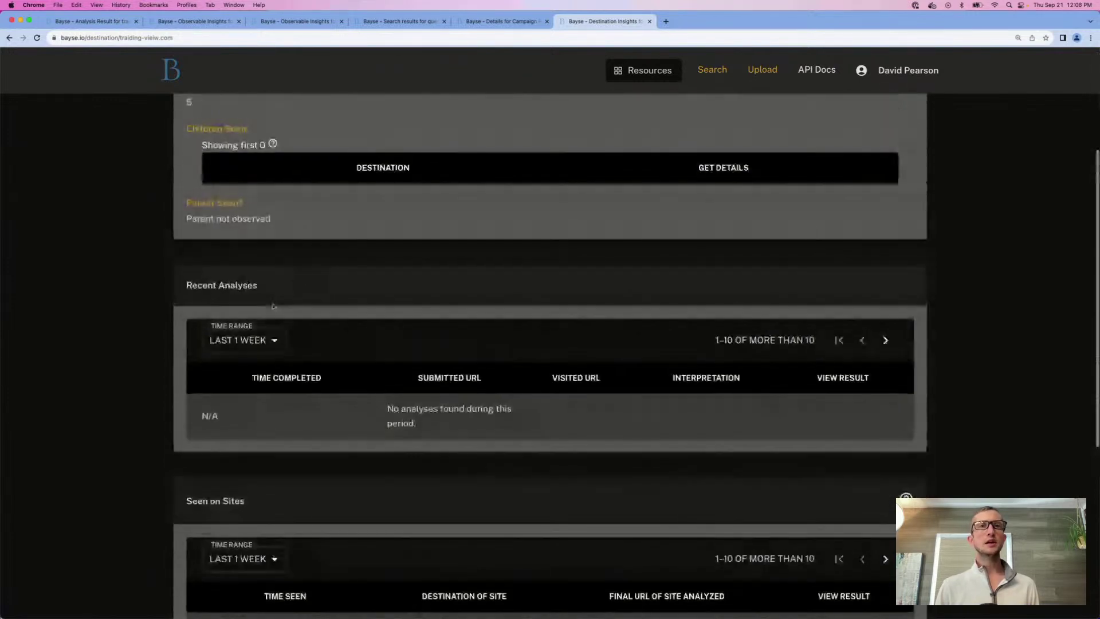
{"action": "left_click", "coordinate": [241, 339]}
{"action": "left_click", "coordinate": [245, 390]}
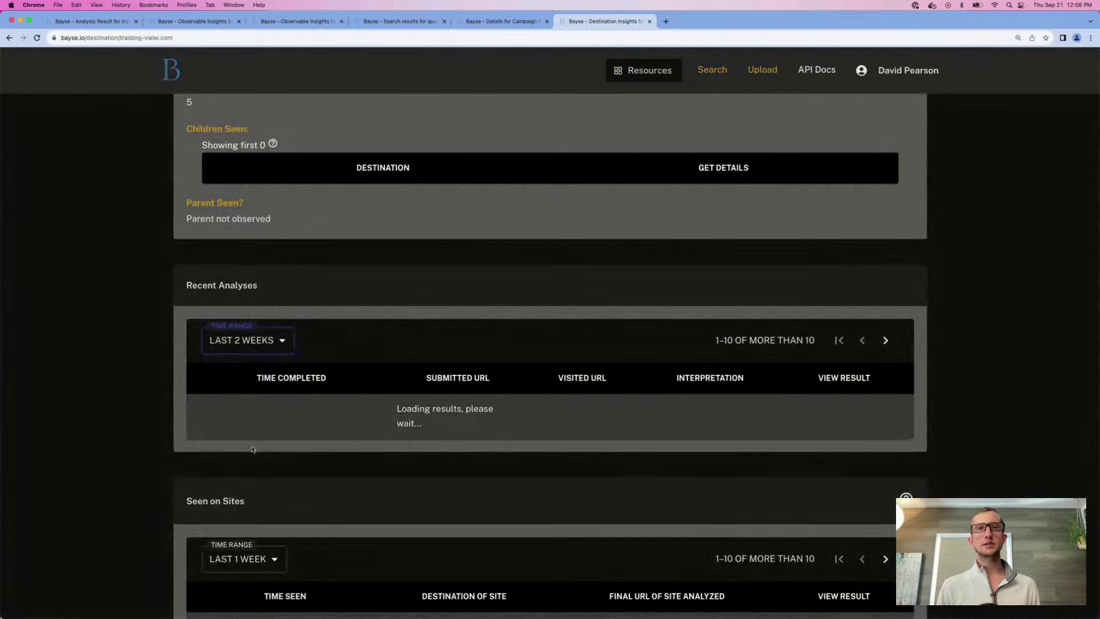
{"action": "left_click", "coordinate": [246, 557]}
{"action": "left_click", "coordinate": [245, 550]}
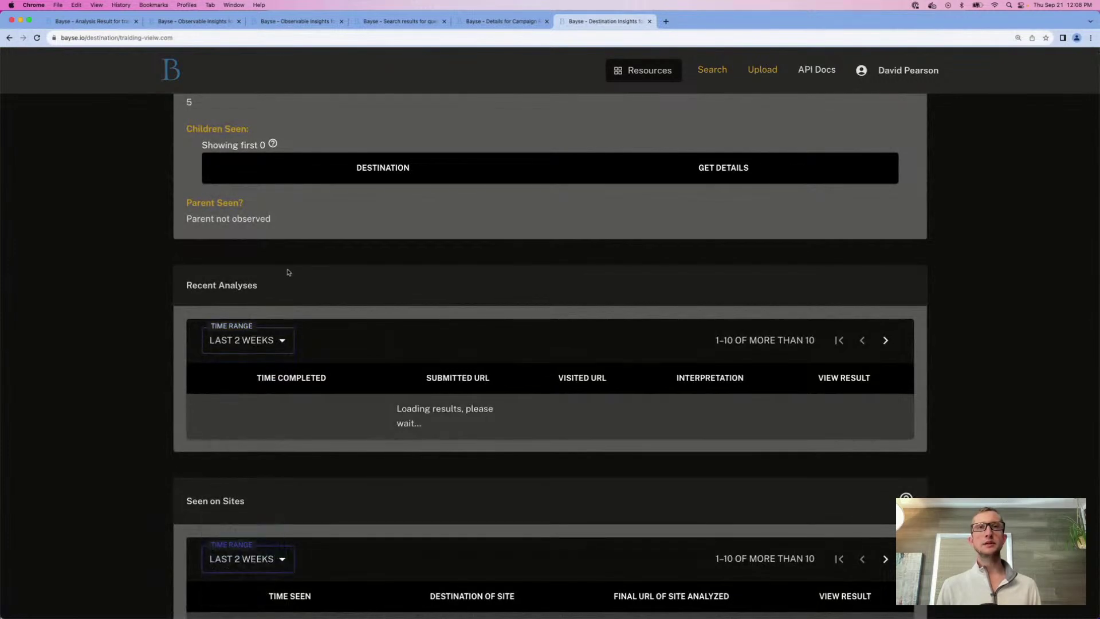
Step: Open the latest traiding-vieiw.com analysis result from the Recent Analyses list
{"action": "scroll", "coordinate": [406, 290], "scroll_direction": "up", "scroll_amount": 2}
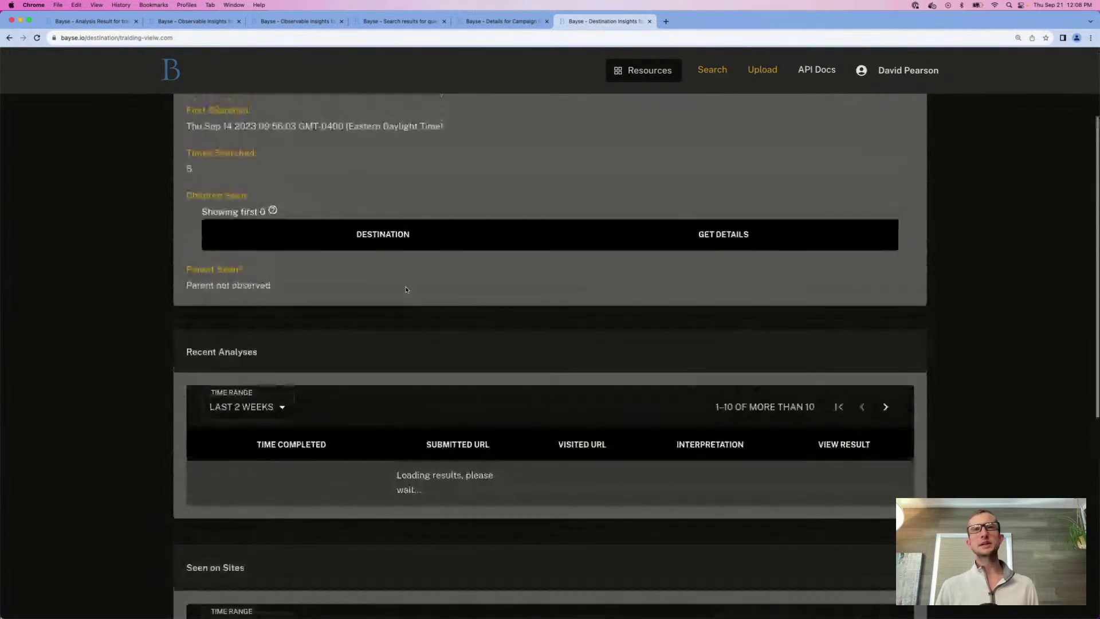
{"action": "scroll", "coordinate": [417, 290], "scroll_direction": "down", "scroll_amount": 4}
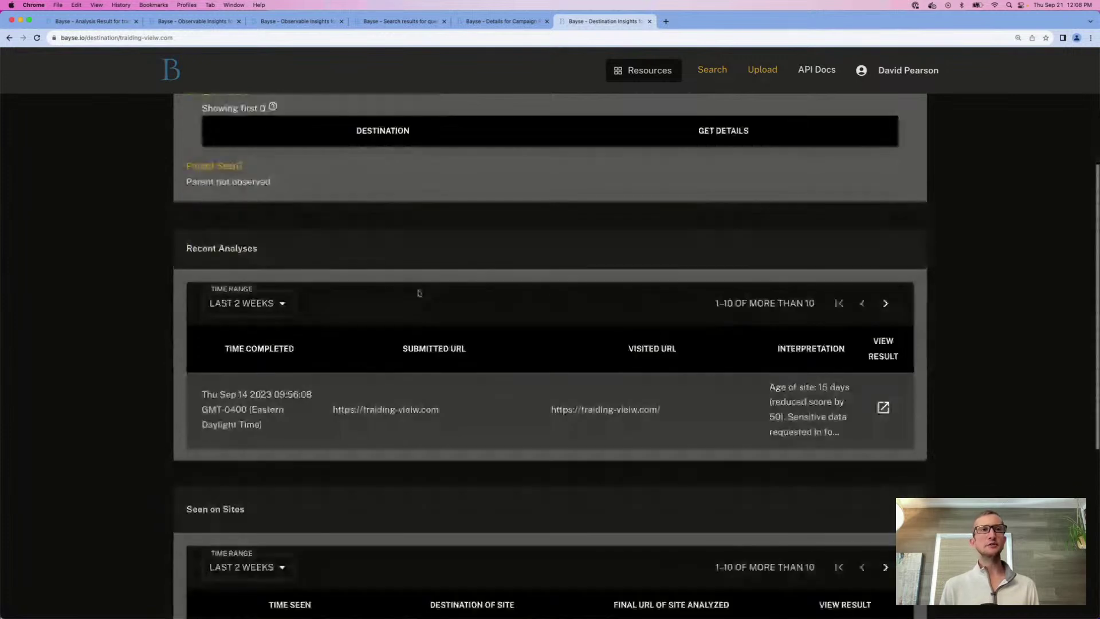
{"action": "scroll", "coordinate": [766, 388], "scroll_direction": "down", "scroll_amount": 2}
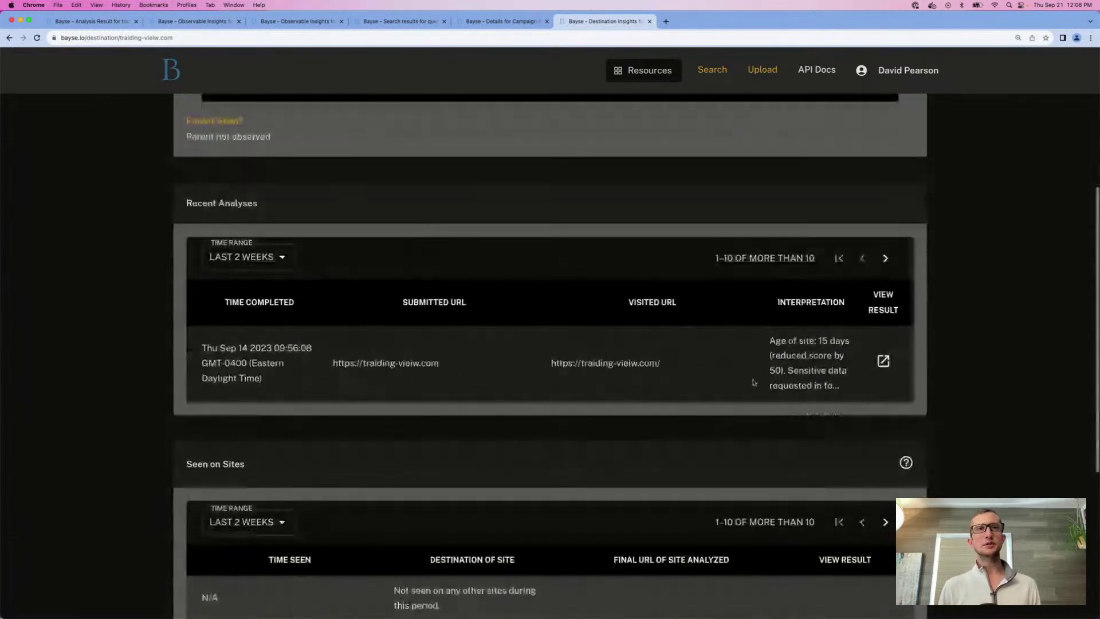
{"action": "left_click", "coordinate": [883, 332]}
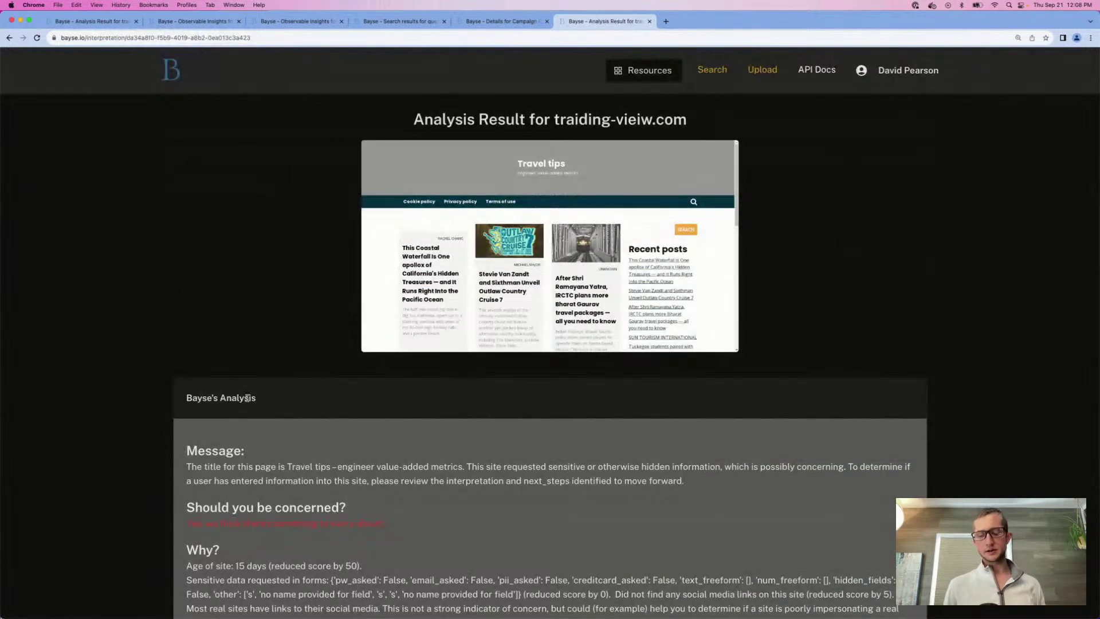
{"action": "key", "text": "super+grave"}
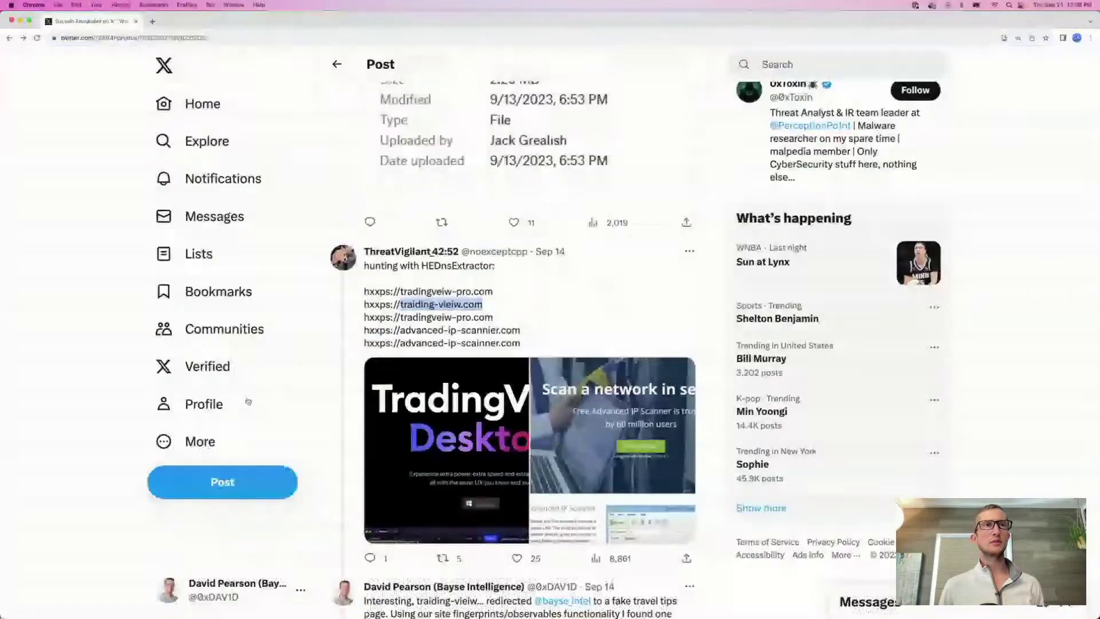
{"action": "left_click", "coordinate": [433, 418]}
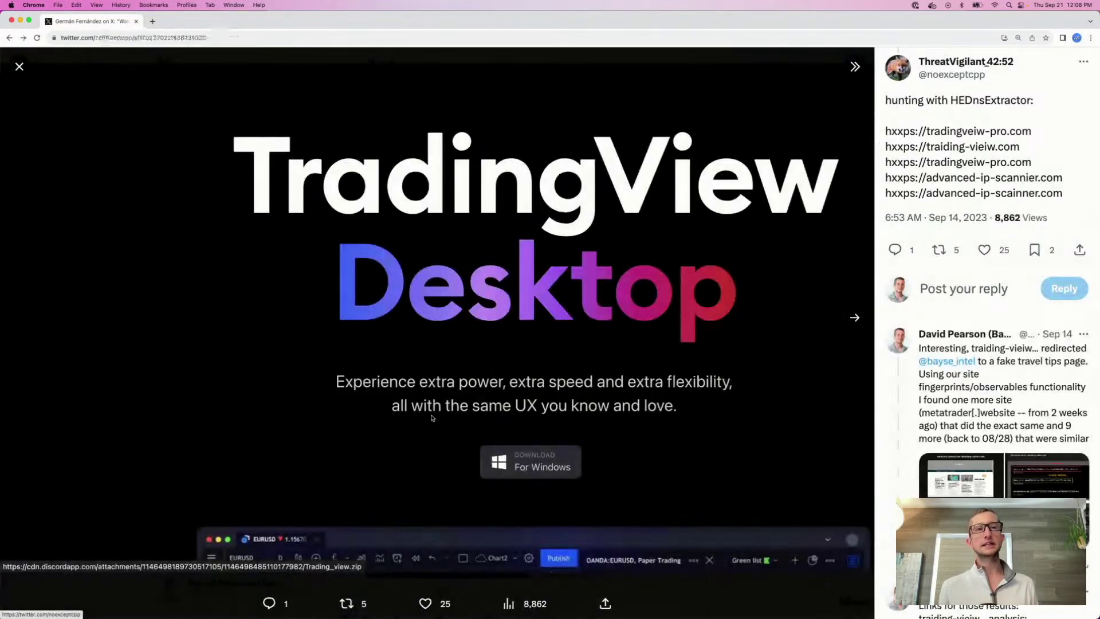
{"action": "key", "text": "Escape"}
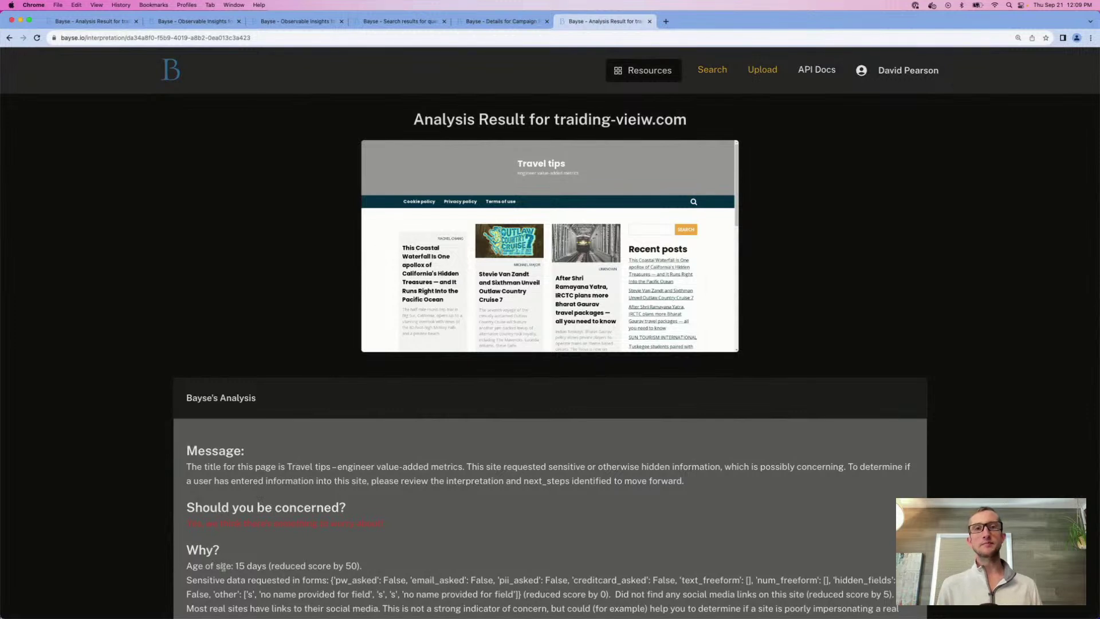
Step: Highlight the 15-day site age in the Why? explanation, then scroll to the three observables
{"action": "left_click_drag", "start_coordinate": [211, 567], "coordinate": [268, 566]}
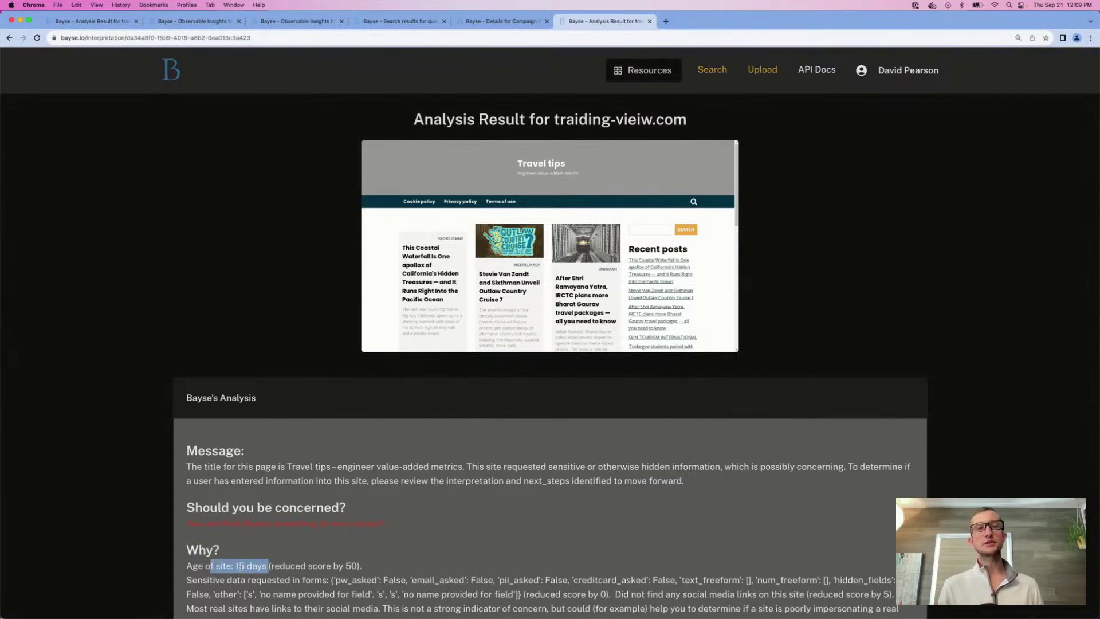
{"action": "left_click", "coordinate": [303, 557]}
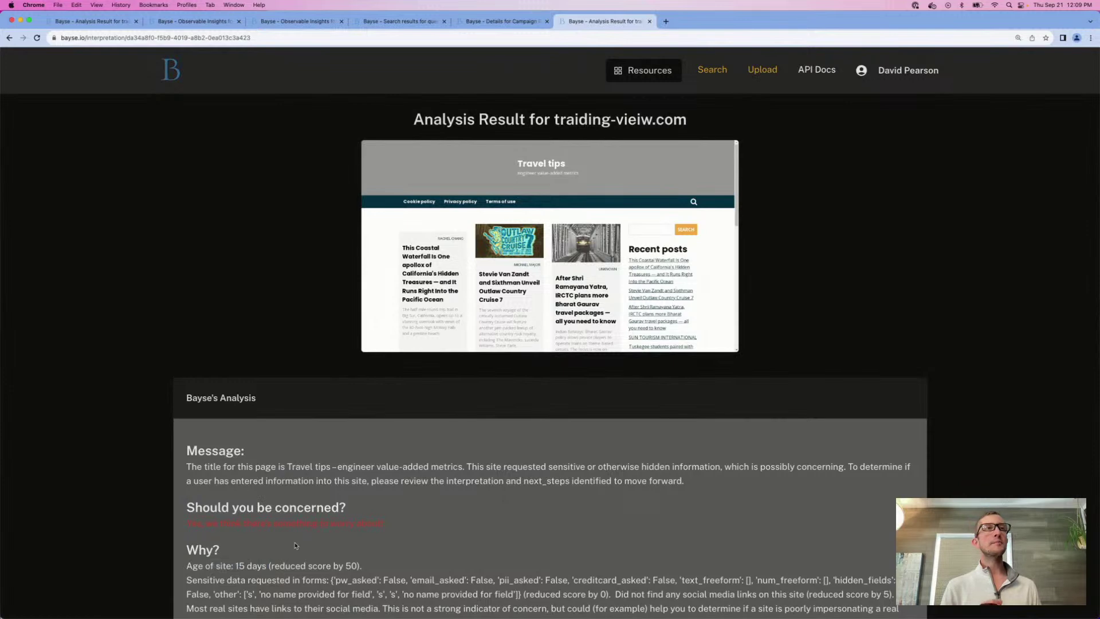
{"action": "scroll", "coordinate": [306, 531], "scroll_direction": "down", "scroll_amount": 2}
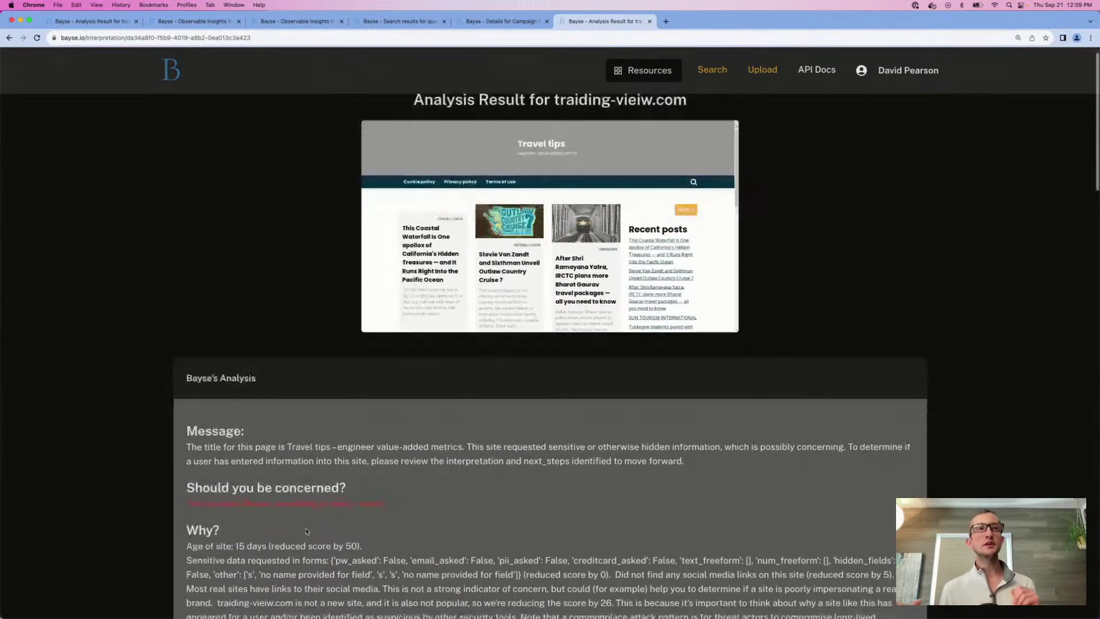
{"action": "scroll", "coordinate": [306, 531], "scroll_direction": "down", "scroll_amount": 1}
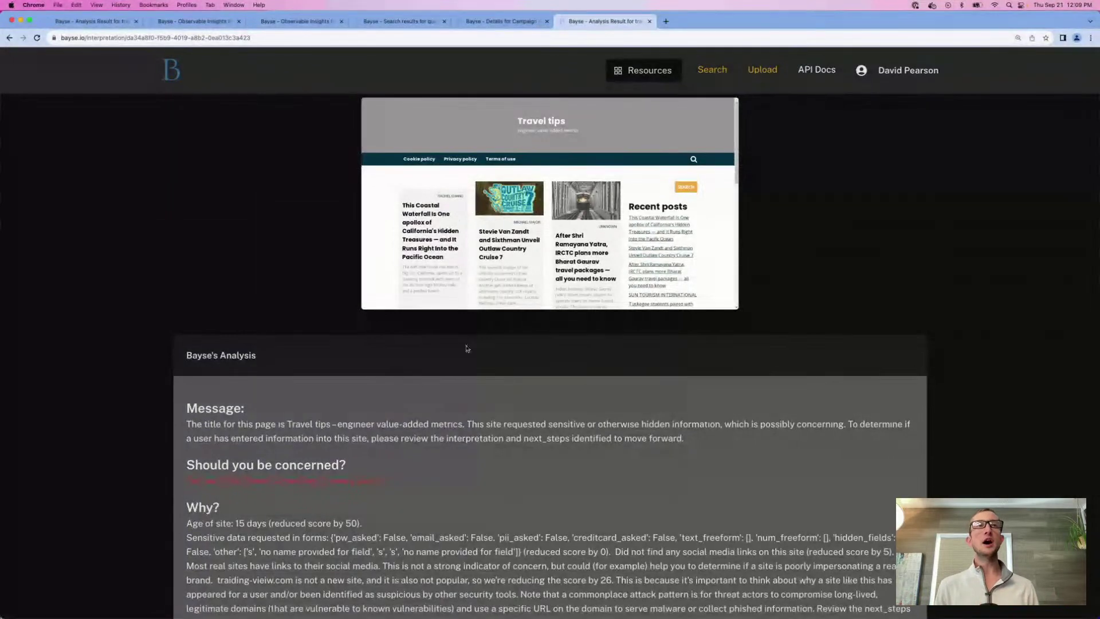
{"action": "scroll", "coordinate": [467, 348], "scroll_direction": "up", "scroll_amount": 2}
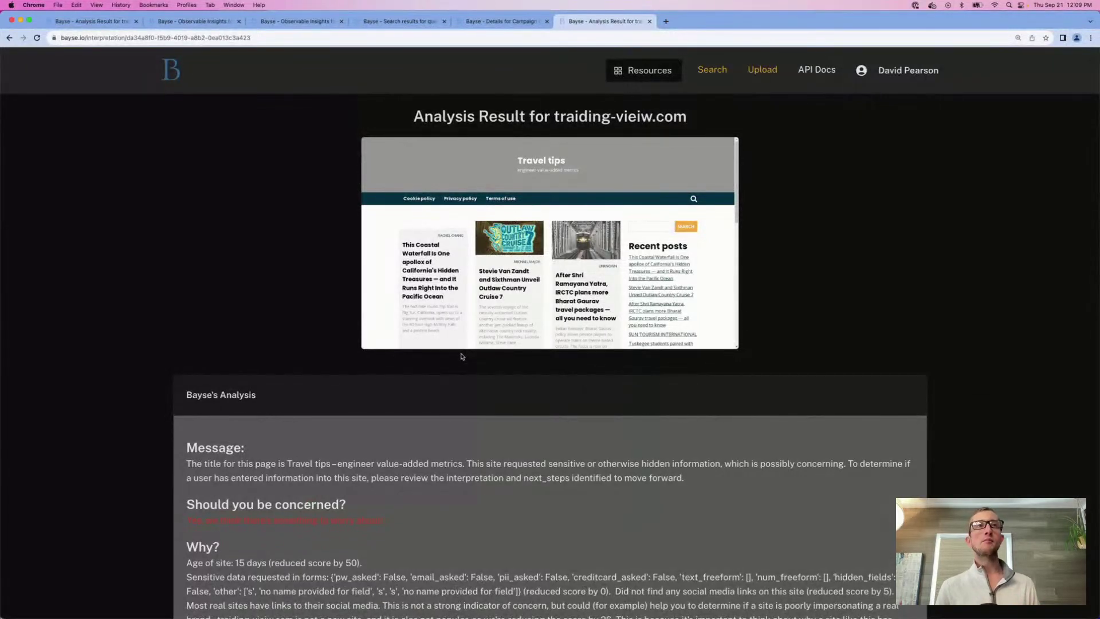
{"action": "scroll", "coordinate": [462, 356], "scroll_direction": "down", "scroll_amount": 2}
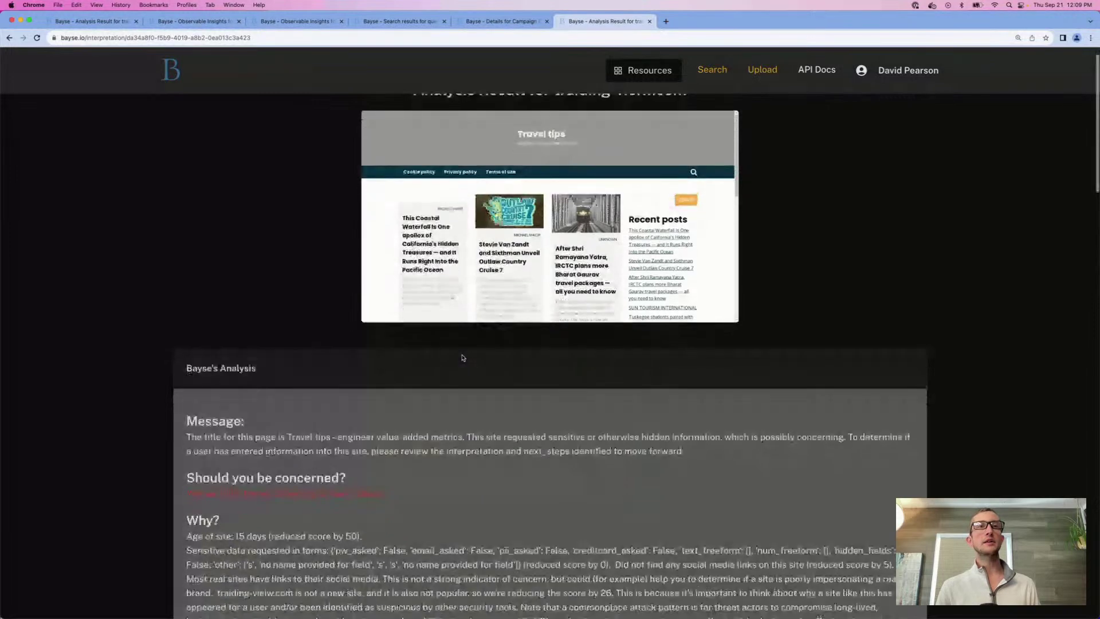
{"action": "scroll", "coordinate": [463, 358], "scroll_direction": "down", "scroll_amount": 15}
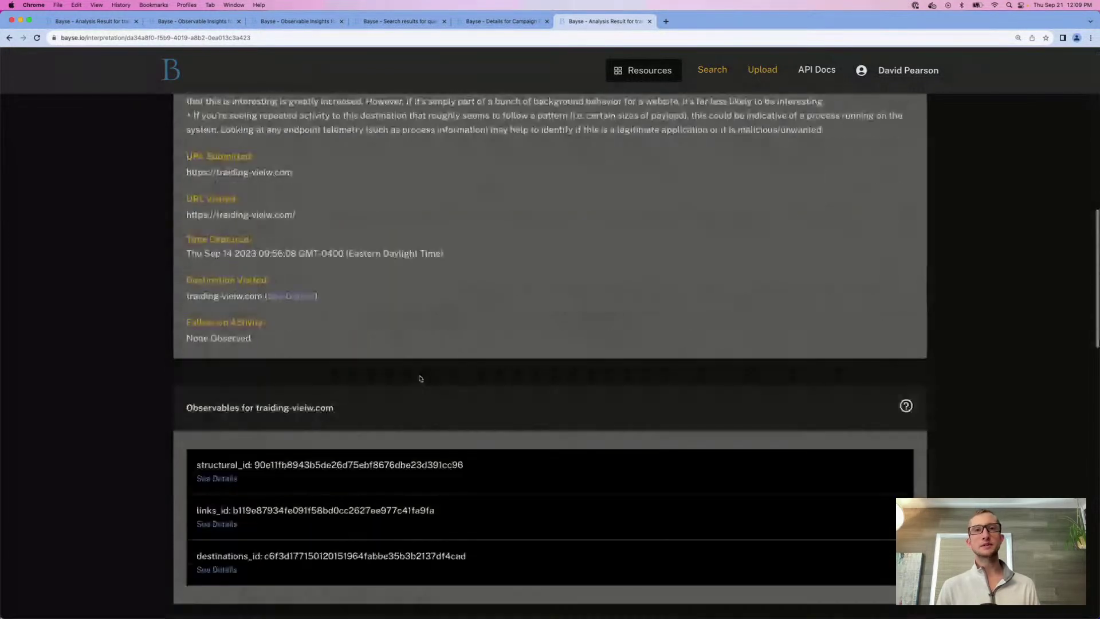
Step: Open structural_id insights in a new tab and widen Associated Destinations to Last 4 Weeks
{"action": "left_click", "coordinate": [215, 479], "text": "super"}
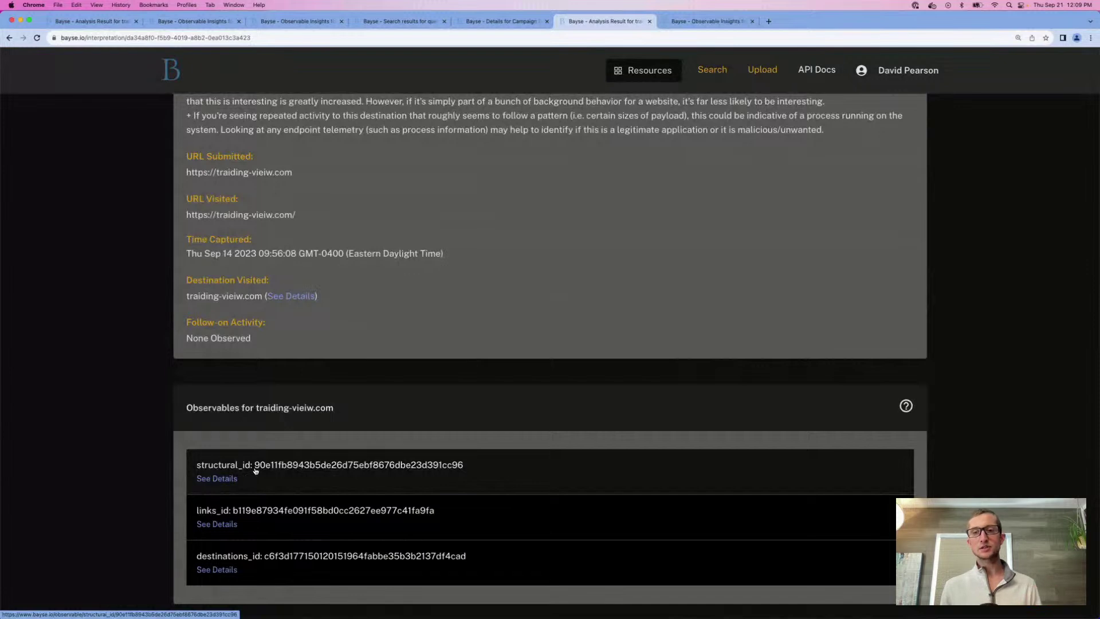
{"action": "key", "text": "ctrl+Tab"}
{"action": "scroll", "coordinate": [255, 471], "scroll_direction": "down", "scroll_amount": 1}
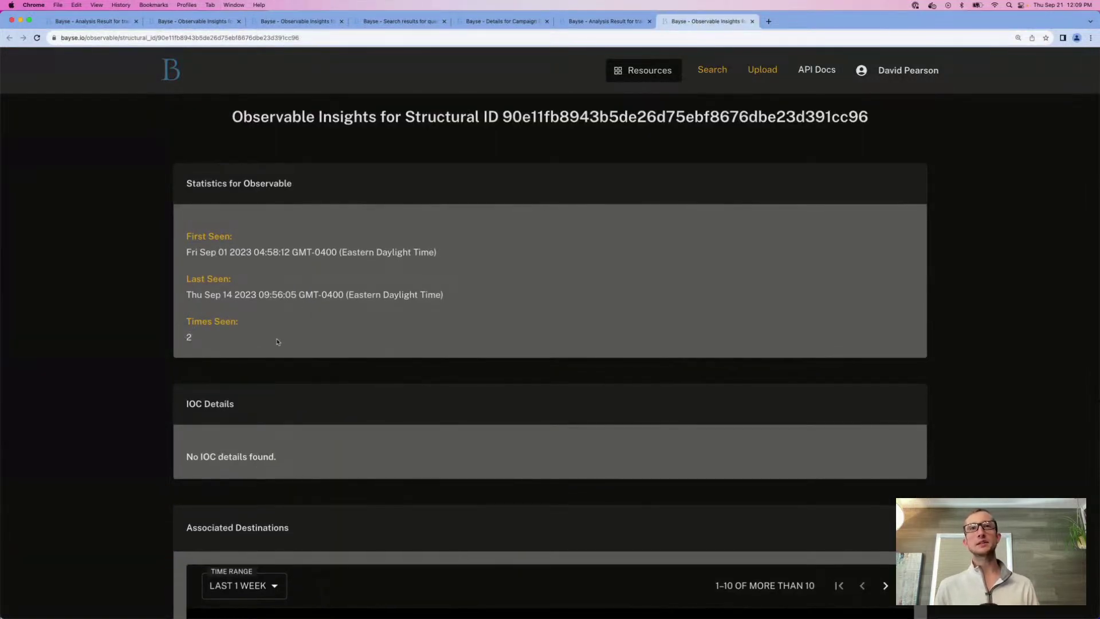
{"action": "scroll", "coordinate": [289, 347], "scroll_direction": "down", "scroll_amount": 3}
{"action": "left_click", "coordinate": [269, 407]}
{"action": "left_click", "coordinate": [240, 504]}
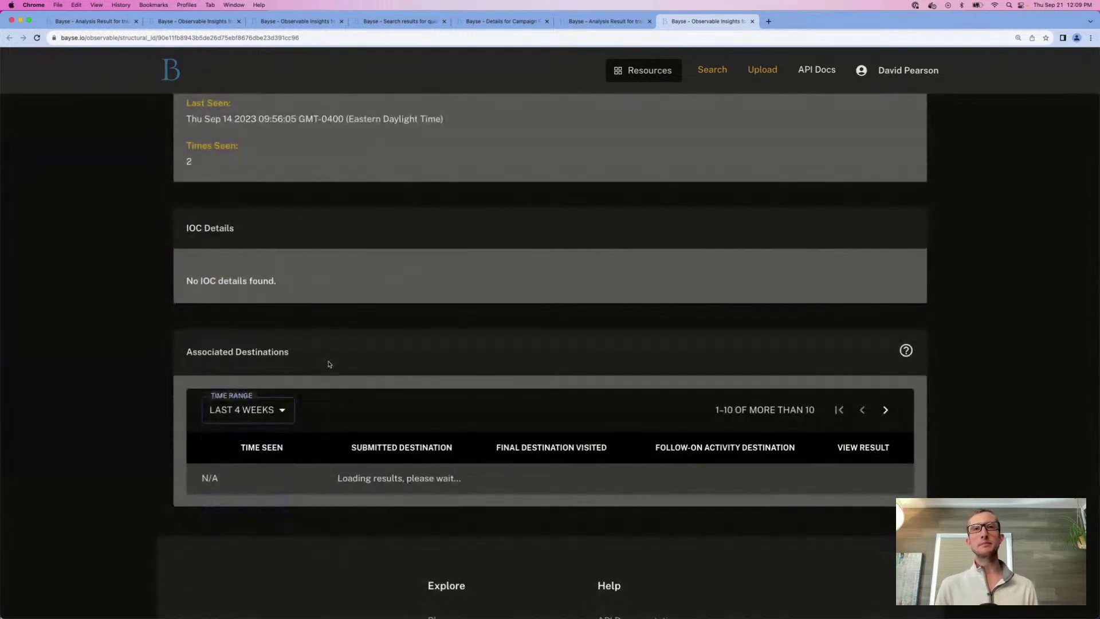
{"action": "scroll", "coordinate": [407, 367], "scroll_direction": "down", "scroll_amount": 1}
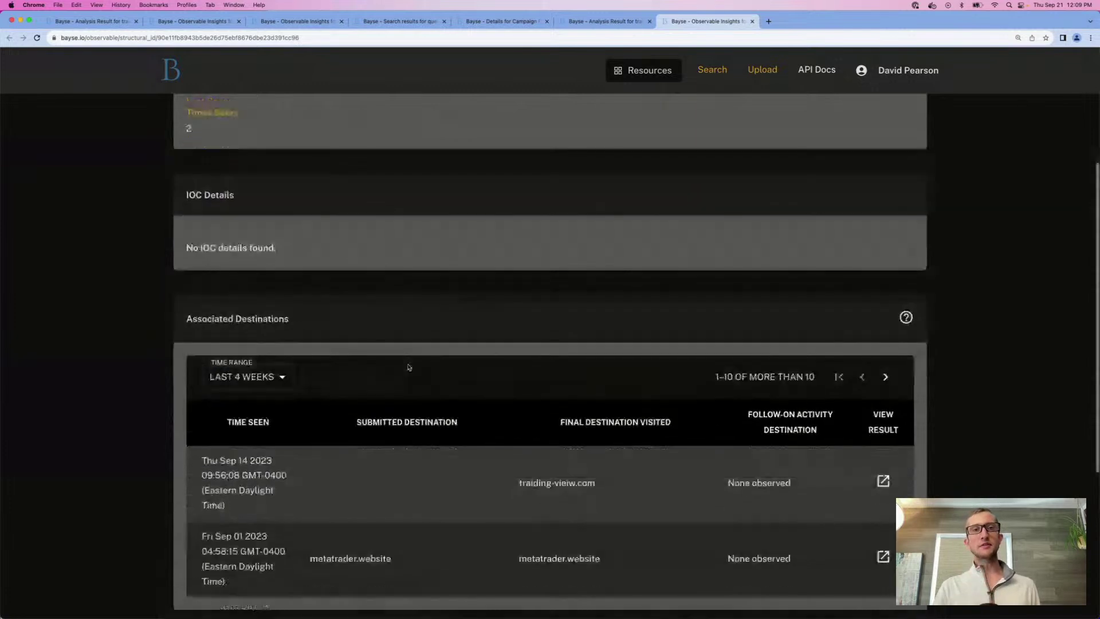
{"action": "scroll", "coordinate": [408, 367], "scroll_direction": "down", "scroll_amount": 3}
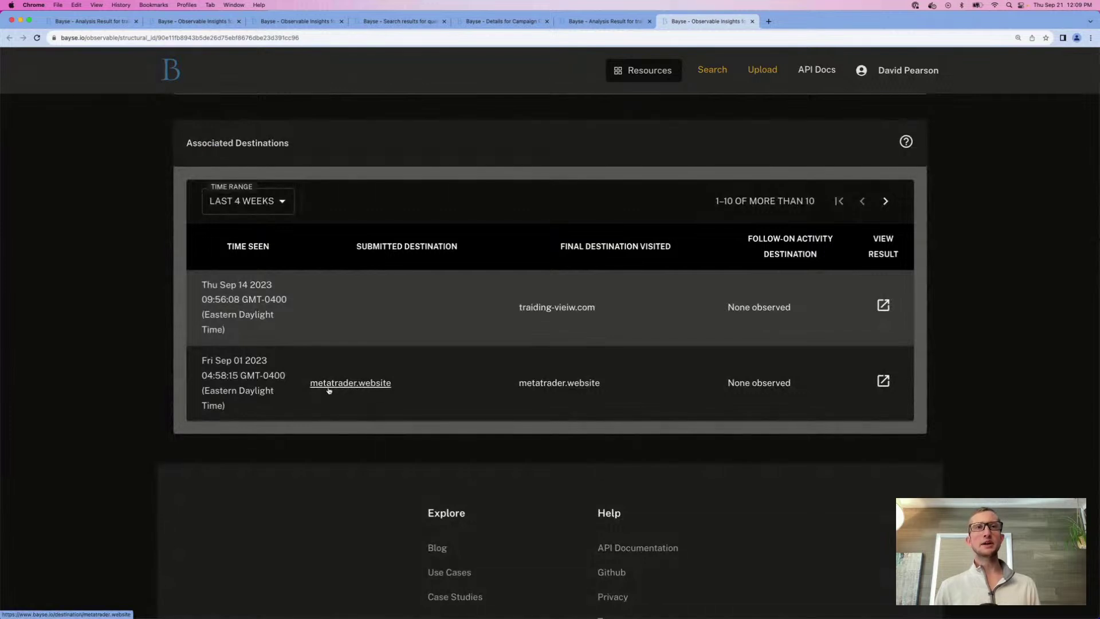
Step: Open the metatrader.website analysis result, then switch tabs back to the traiding-vieiw.com result
{"action": "left_click", "coordinate": [879, 381]}
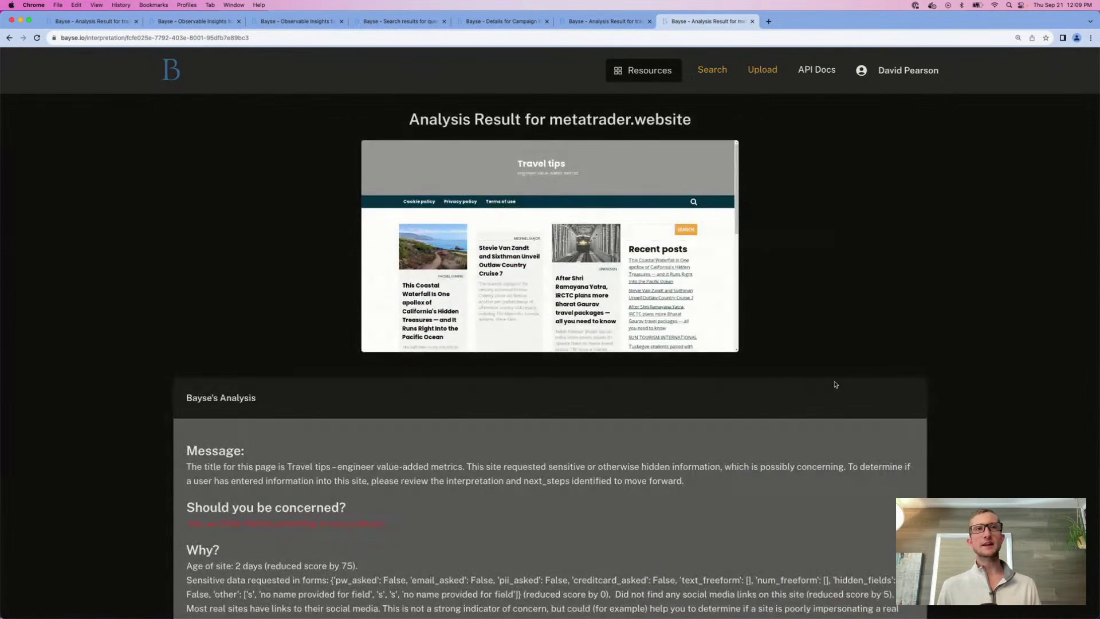
{"action": "left_click", "coordinate": [605, 21]}
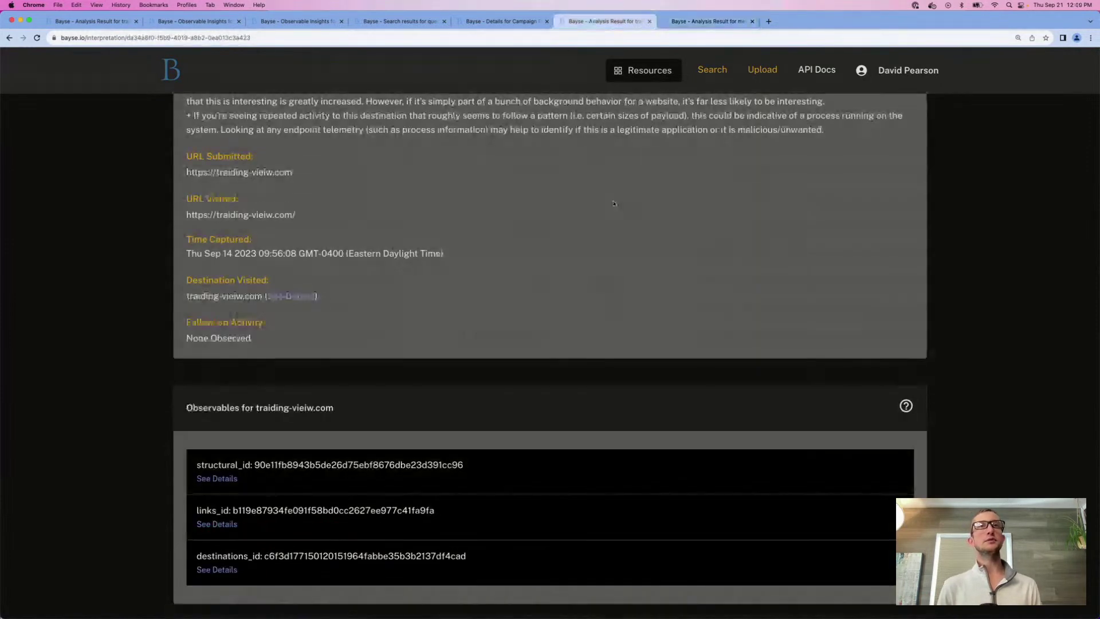
{"action": "scroll", "coordinate": [614, 202], "scroll_direction": "up", "scroll_amount": 10}
{"action": "scroll", "coordinate": [614, 202], "scroll_direction": "up", "scroll_amount": 3}
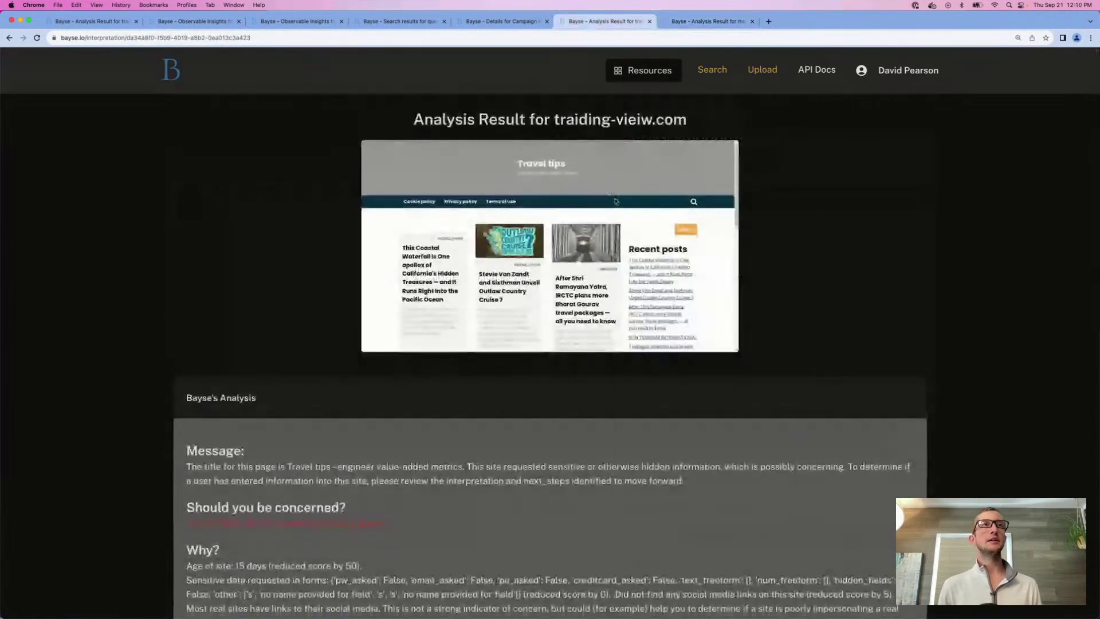
{"action": "key", "text": "ctrl+Tab"}
{"action": "key", "text": "ctrl+shift+Tab"}
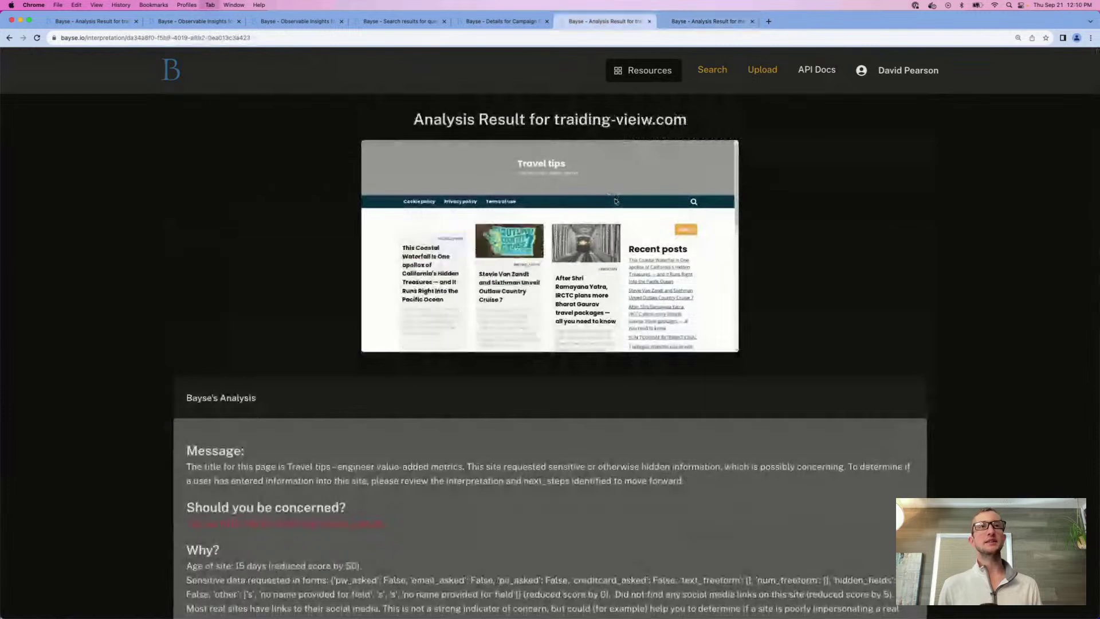
{"action": "key", "text": "ctrl+Tab"}
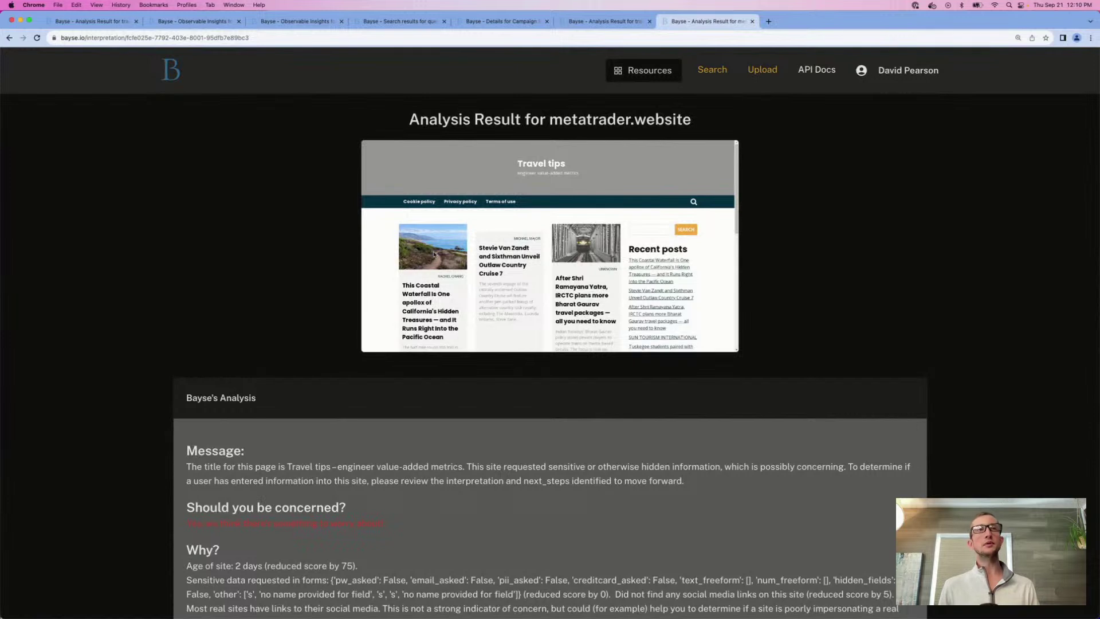
{"action": "key", "text": "ctrl+shift+Tab"}
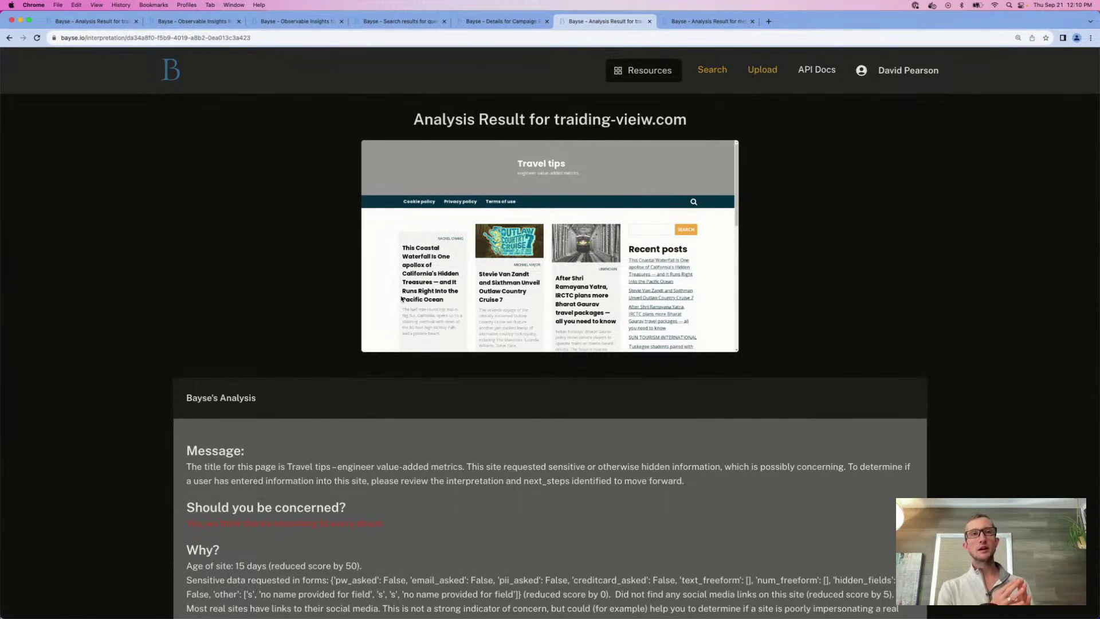
{"action": "scroll", "coordinate": [395, 327], "scroll_direction": "down", "scroll_amount": 1}
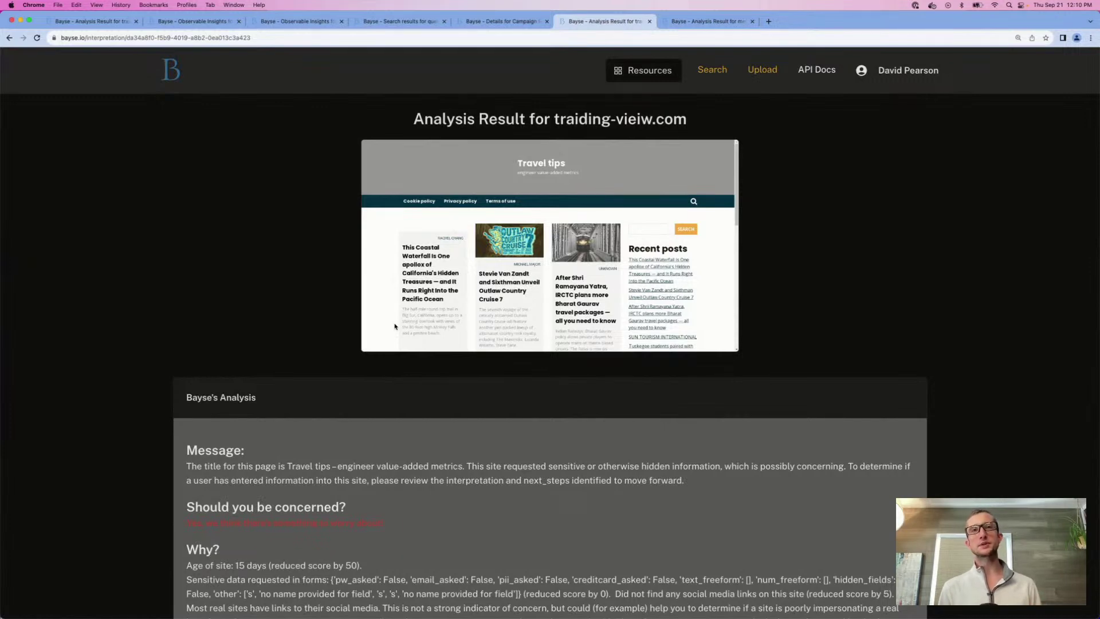
{"action": "scroll", "coordinate": [395, 326], "scroll_direction": "down", "scroll_amount": 15}
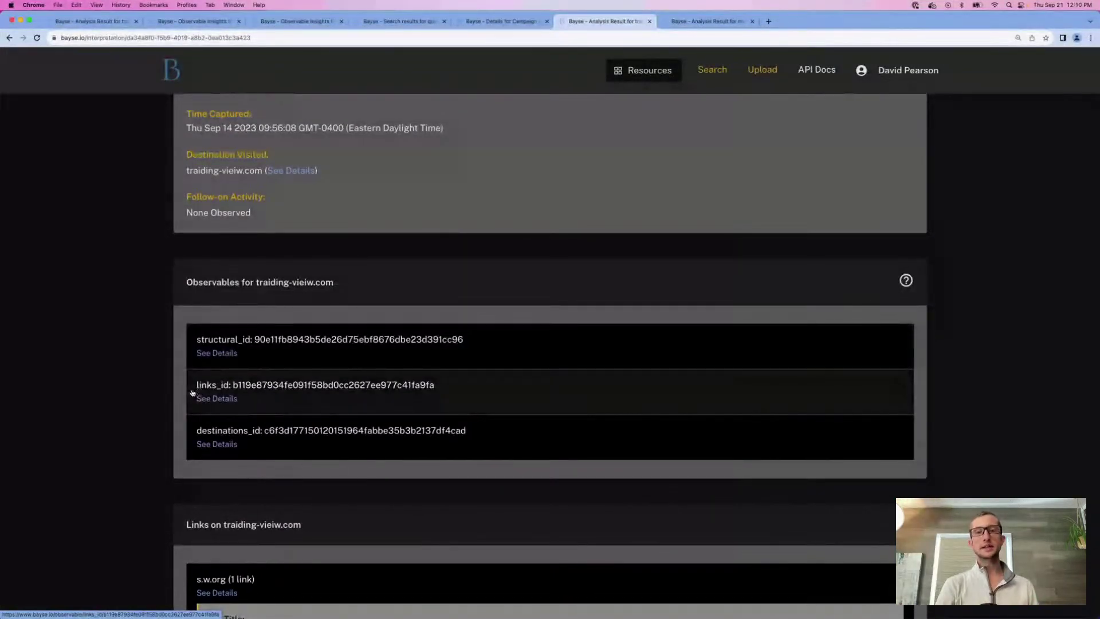
Step: Scroll down to the 'Links on traiding-vieiw.com' list, then back up to the observables
{"action": "scroll", "coordinate": [192, 393], "scroll_direction": "down", "scroll_amount": 5}
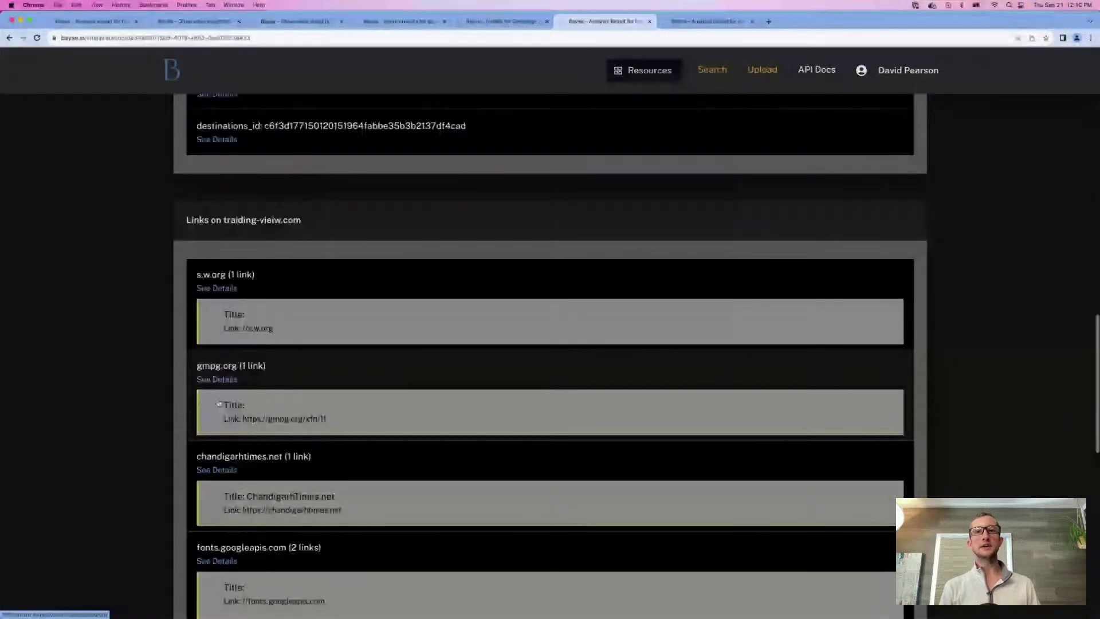
{"action": "scroll", "coordinate": [218, 402], "scroll_direction": "down", "scroll_amount": 1}
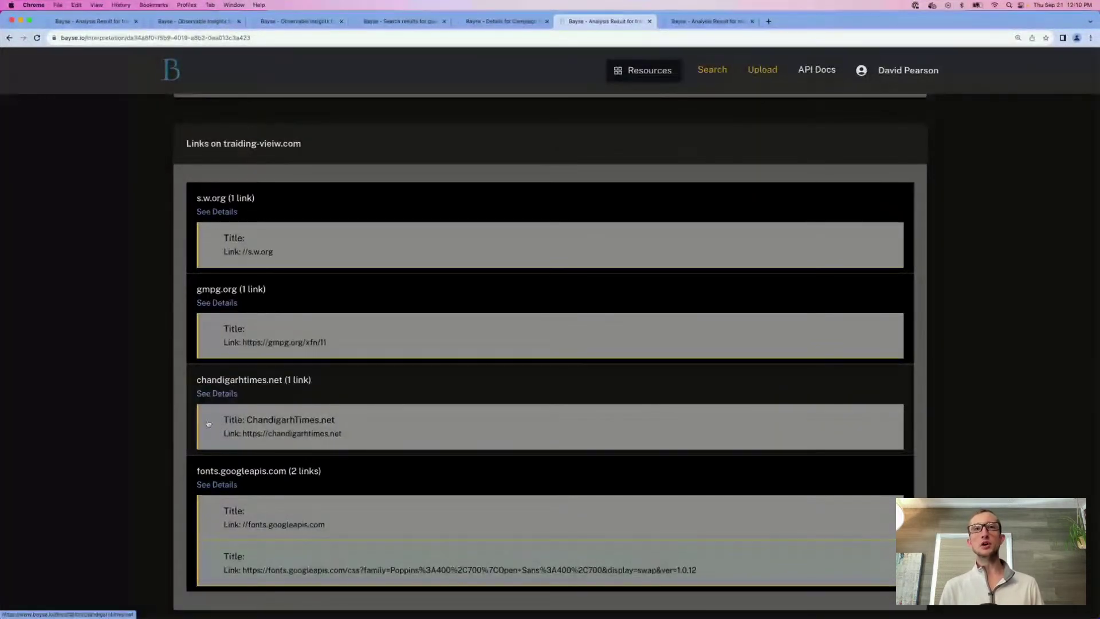
{"action": "scroll", "coordinate": [209, 424], "scroll_direction": "up", "scroll_amount": 5}
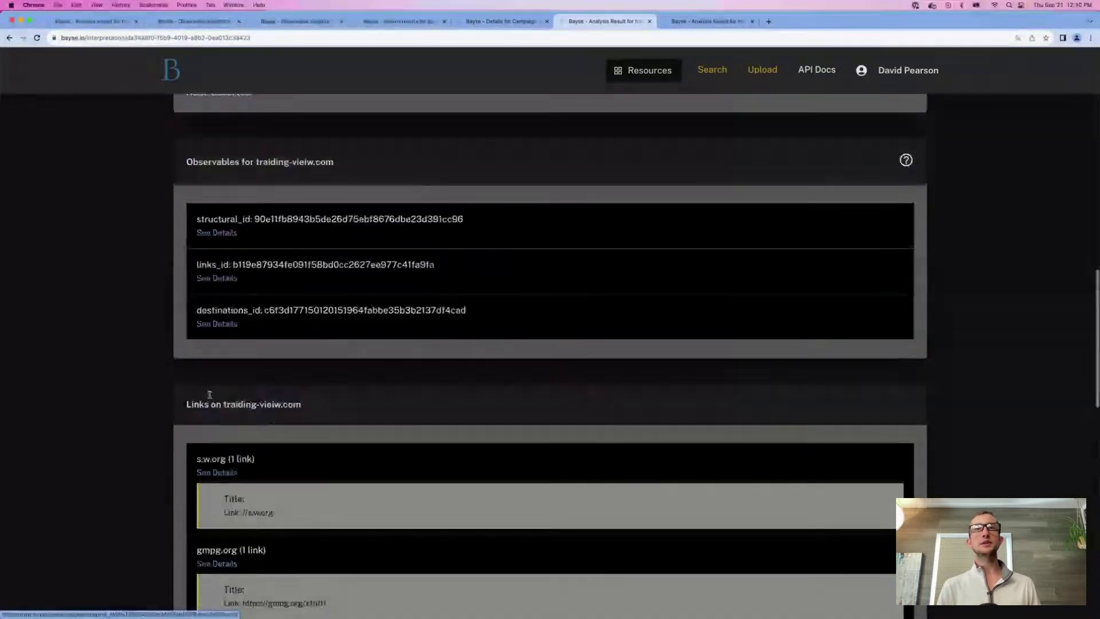
Step: Open the links_id observable's insights and set the destinations time range to Last 4 weeks
{"action": "left_click", "coordinate": [211, 296]}
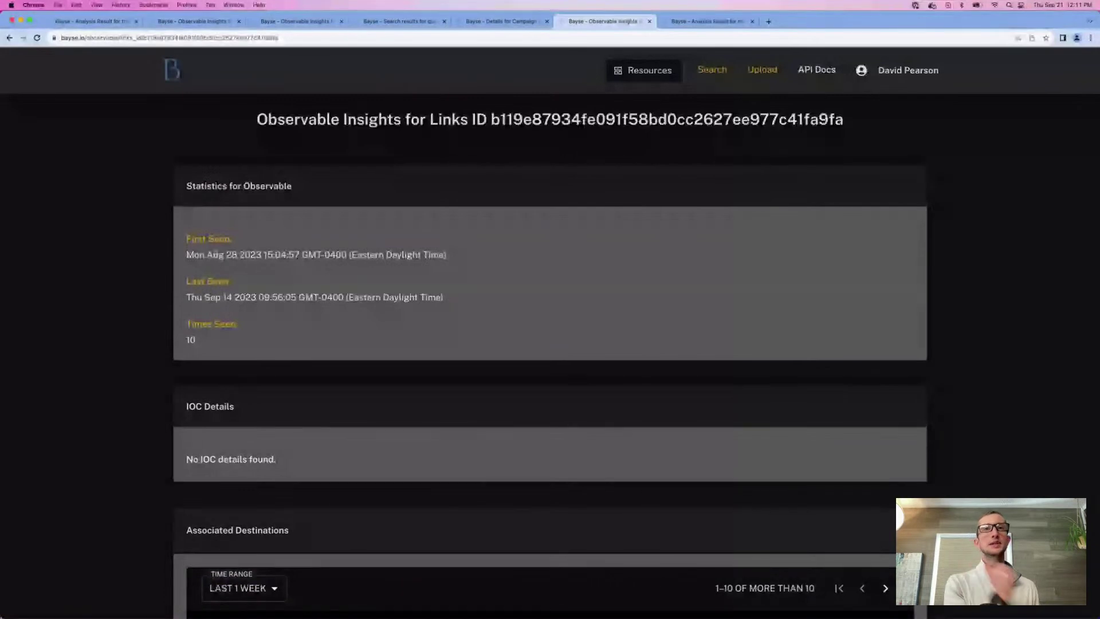
{"action": "scroll", "coordinate": [247, 273], "scroll_direction": "down", "scroll_amount": 1}
{"action": "scroll", "coordinate": [247, 273], "scroll_direction": "down", "scroll_amount": 2}
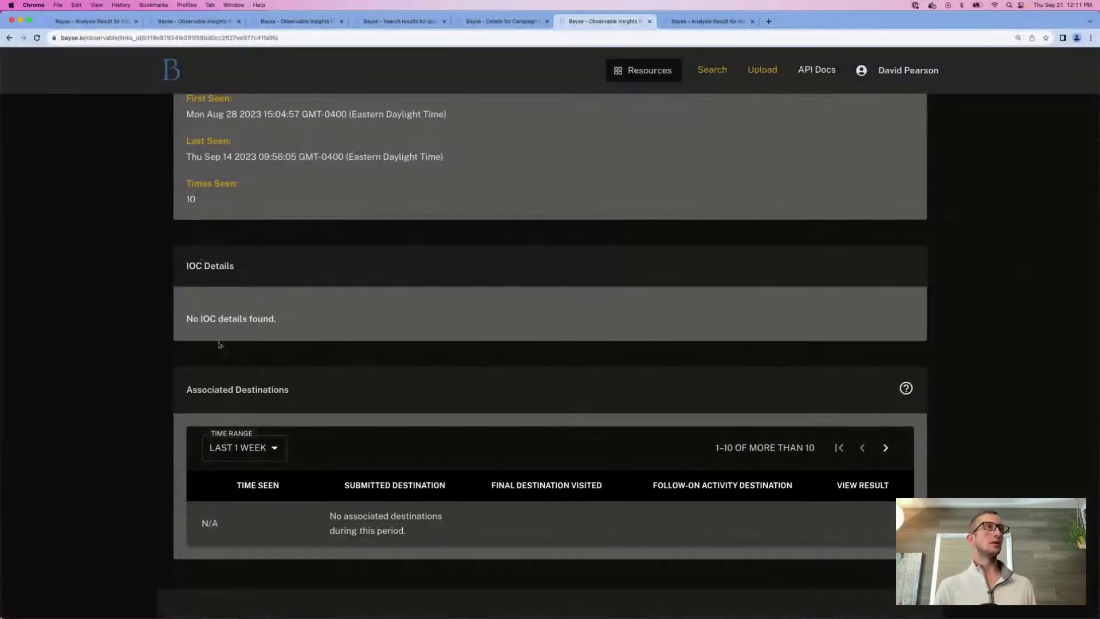
{"action": "left_click", "coordinate": [239, 446]}
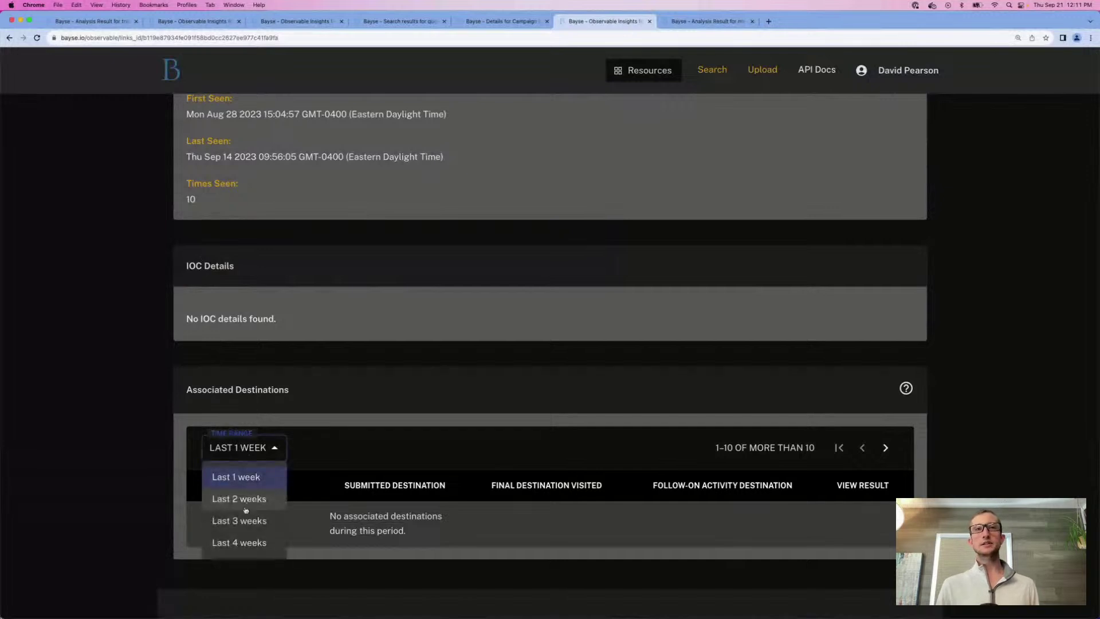
{"action": "left_click", "coordinate": [239, 542]}
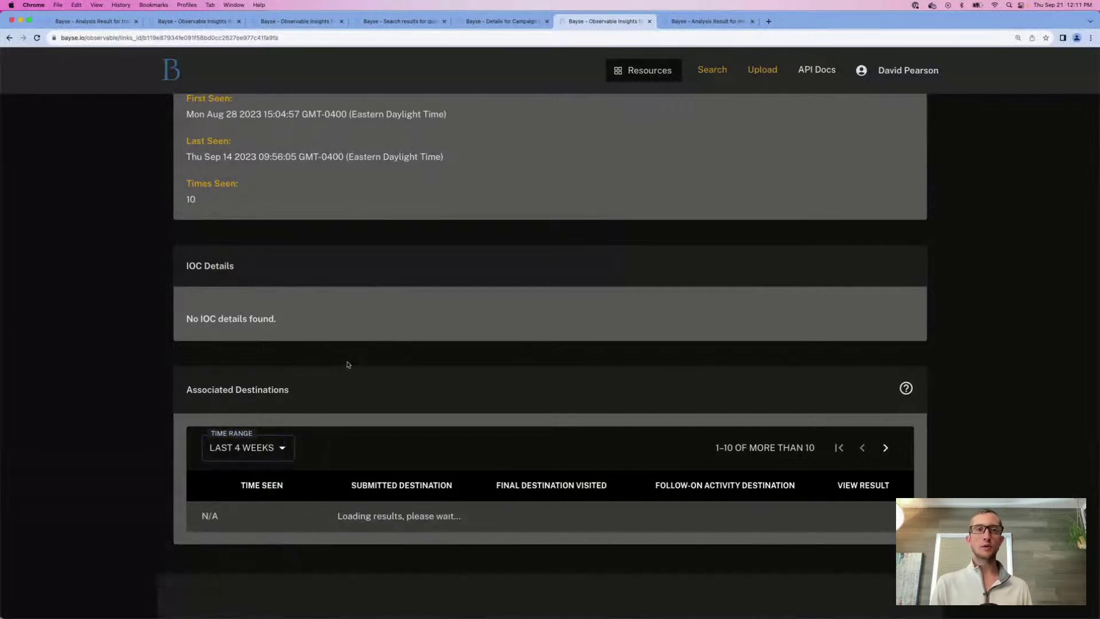
Step: Review the associated destinations: traiding-vieiw.com, bussinessonline-boi.com, 1inchc.com, metatrader.website and 1incd.com
{"action": "scroll", "coordinate": [983, 380], "scroll_direction": "down", "scroll_amount": 5}
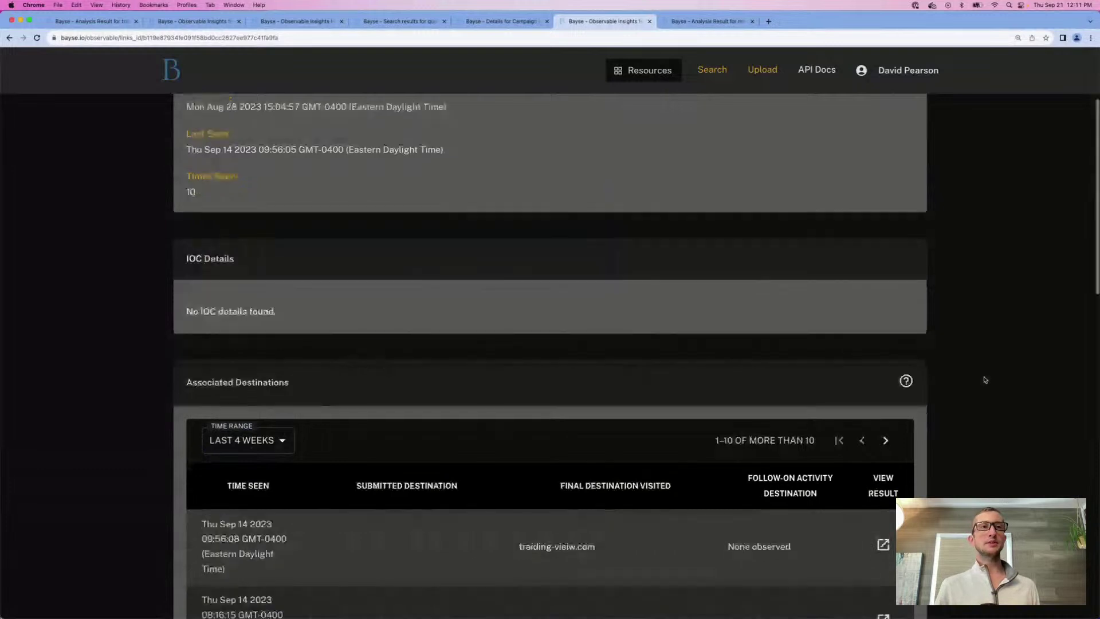
{"action": "scroll", "coordinate": [983, 380], "scroll_direction": "down", "scroll_amount": 2}
{"action": "scroll", "coordinate": [983, 379], "scroll_direction": "down", "scroll_amount": 2}
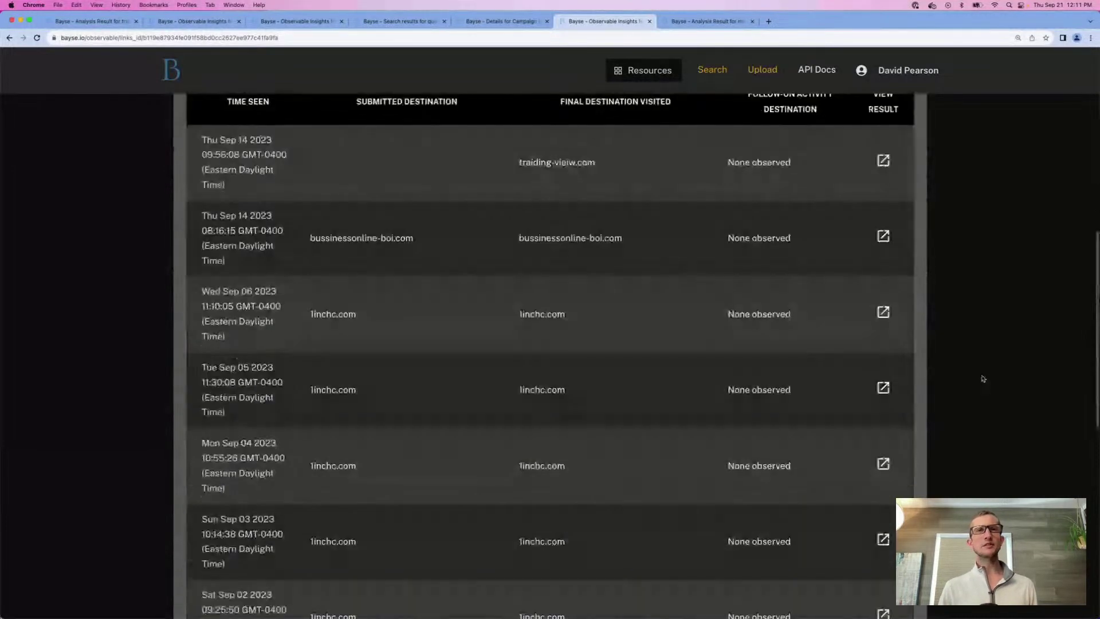
{"action": "scroll", "coordinate": [982, 379], "scroll_direction": "down", "scroll_amount": 5}
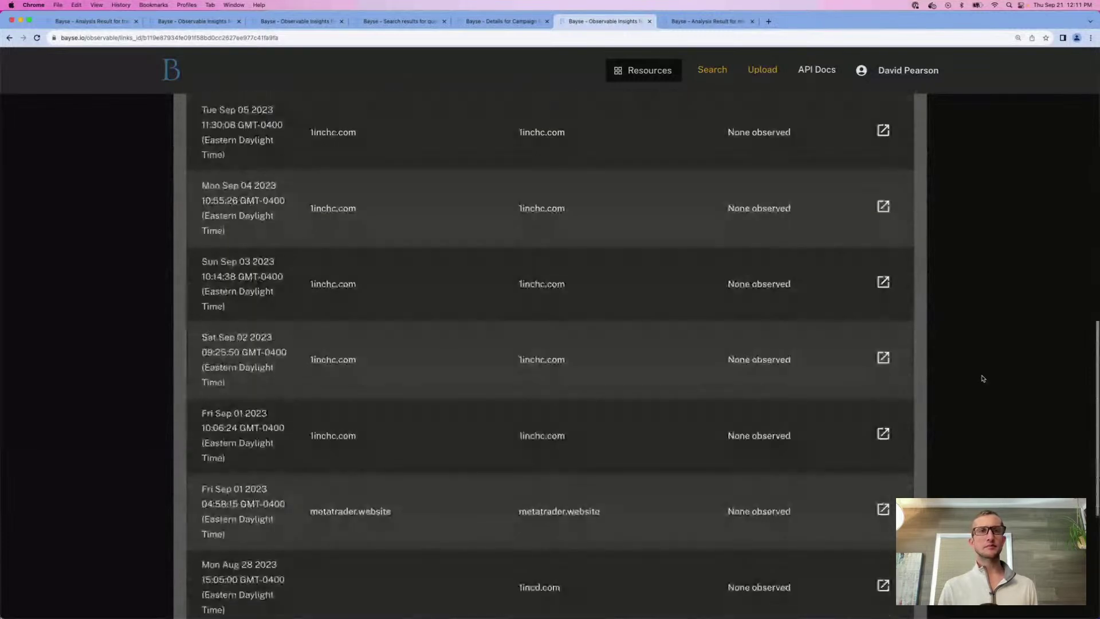
{"action": "scroll", "coordinate": [983, 378], "scroll_direction": "down", "scroll_amount": 3}
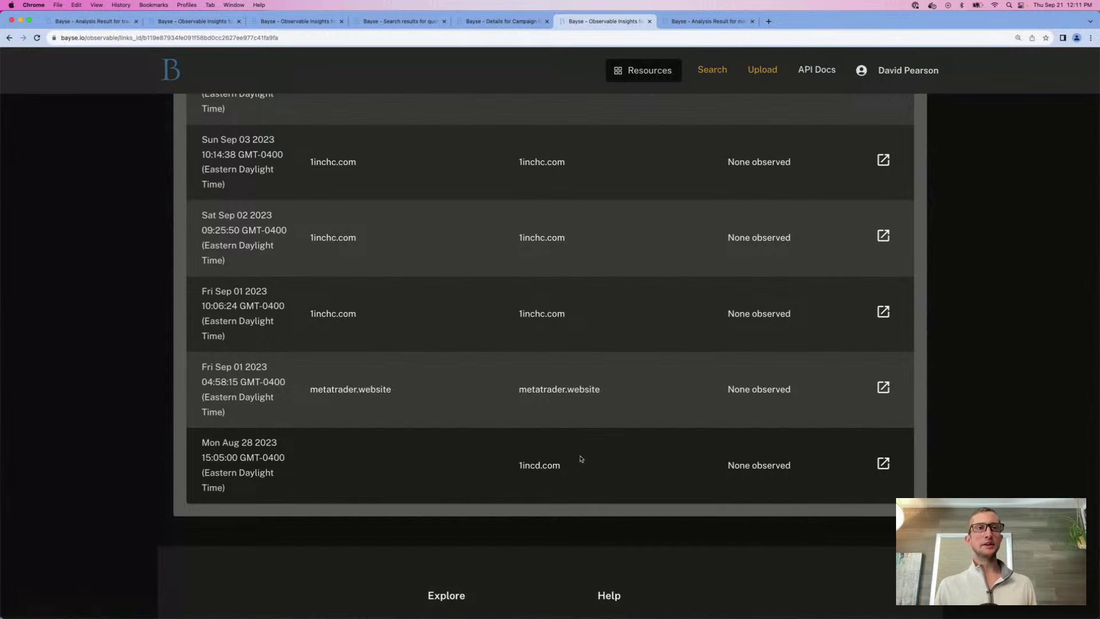
{"action": "scroll", "coordinate": [607, 461], "scroll_direction": "up", "scroll_amount": 3}
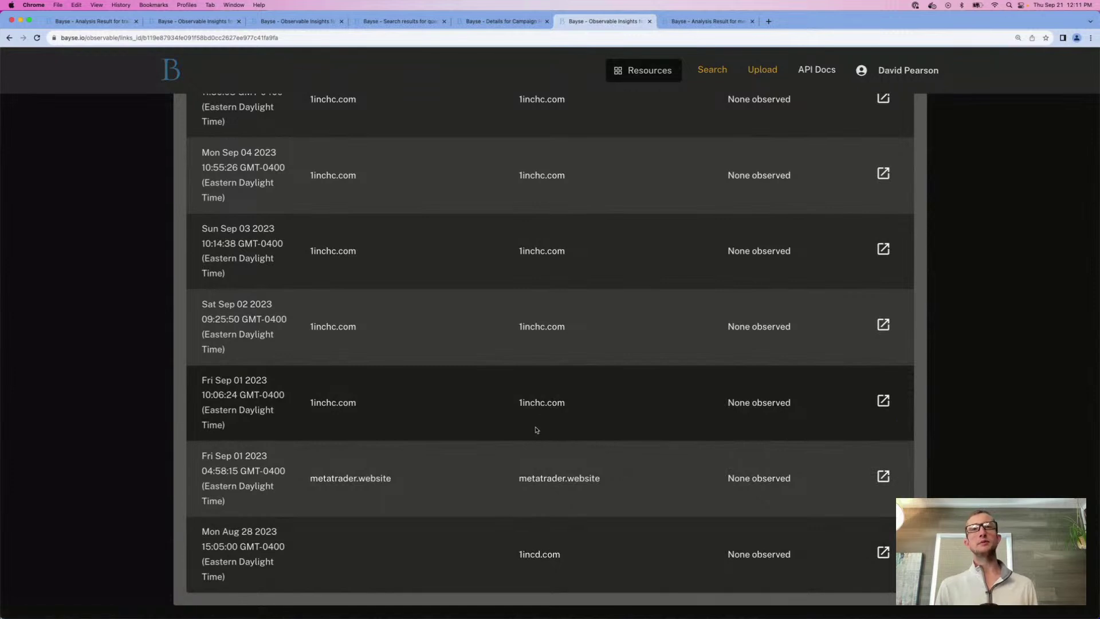
{"action": "scroll", "coordinate": [512, 416], "scroll_direction": "up", "scroll_amount": 1}
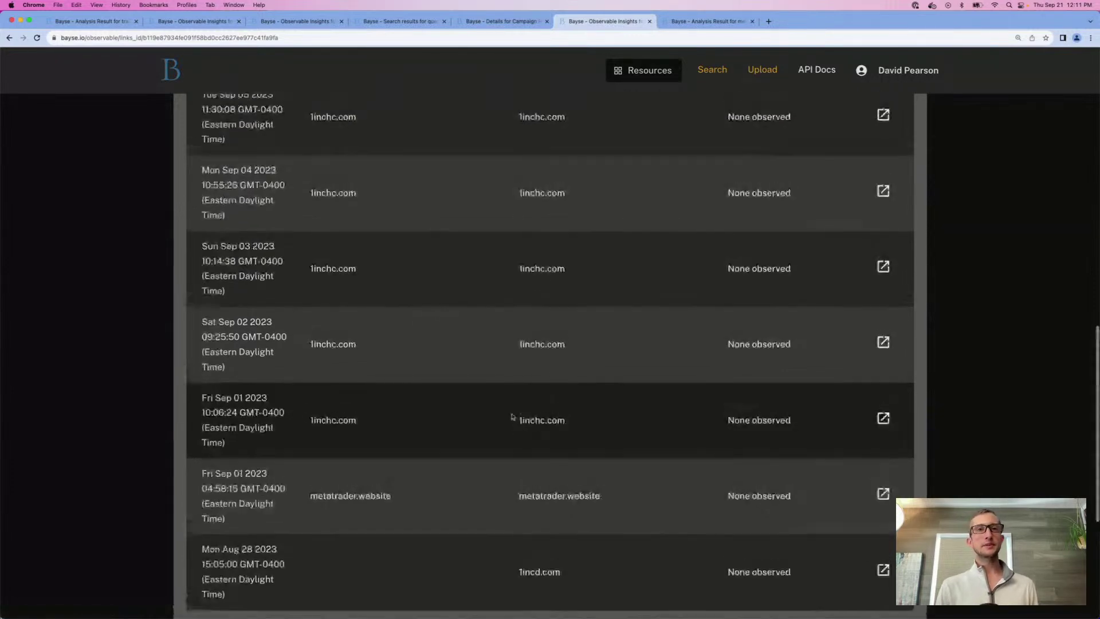
{"action": "scroll", "coordinate": [513, 416], "scroll_direction": "up", "scroll_amount": 5}
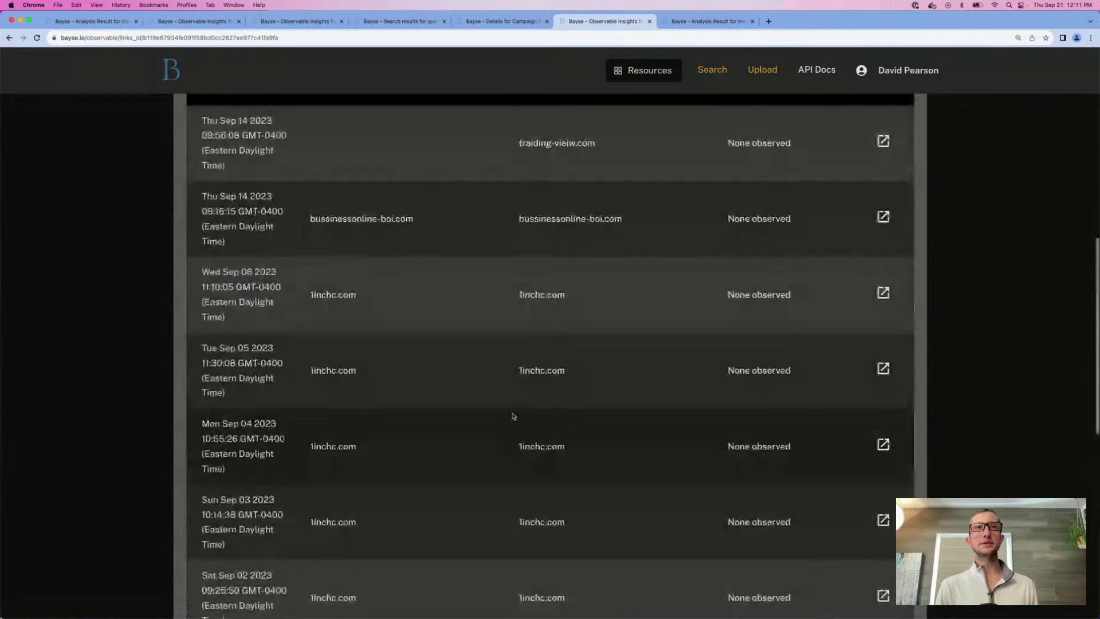
{"action": "scroll", "coordinate": [512, 417], "scroll_direction": "up", "scroll_amount": 1}
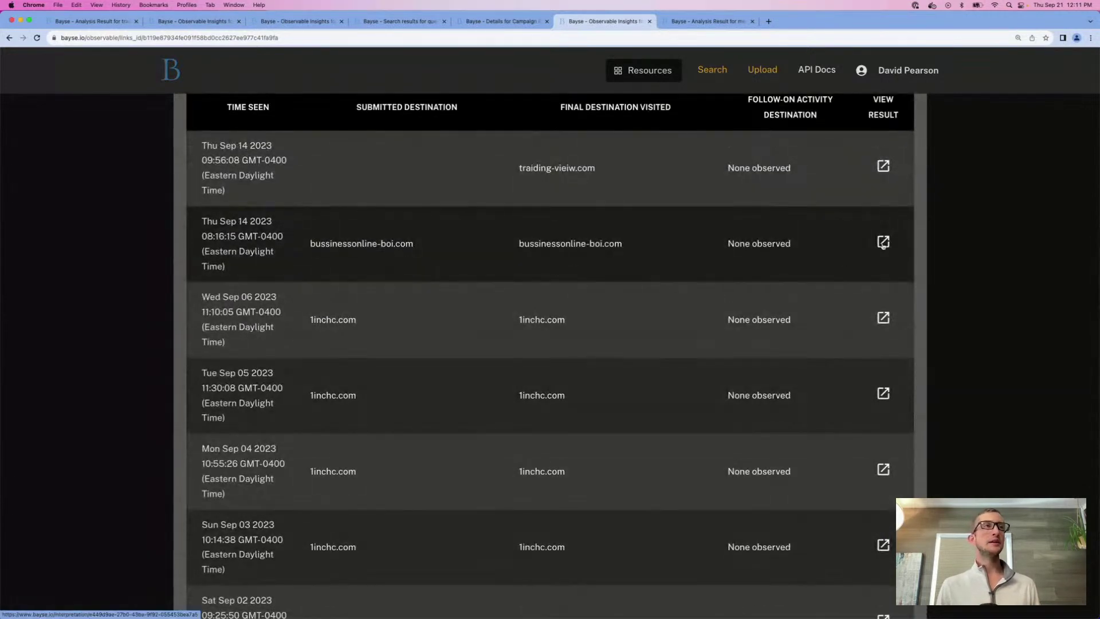
Step: Open bussinessonline-boi.com's analysis result, compare it with metatrader.website's, and scroll to its Observables
{"action": "left_click", "coordinate": [883, 243], "text": "super"}
{"action": "left_click", "coordinate": [798, 21]}
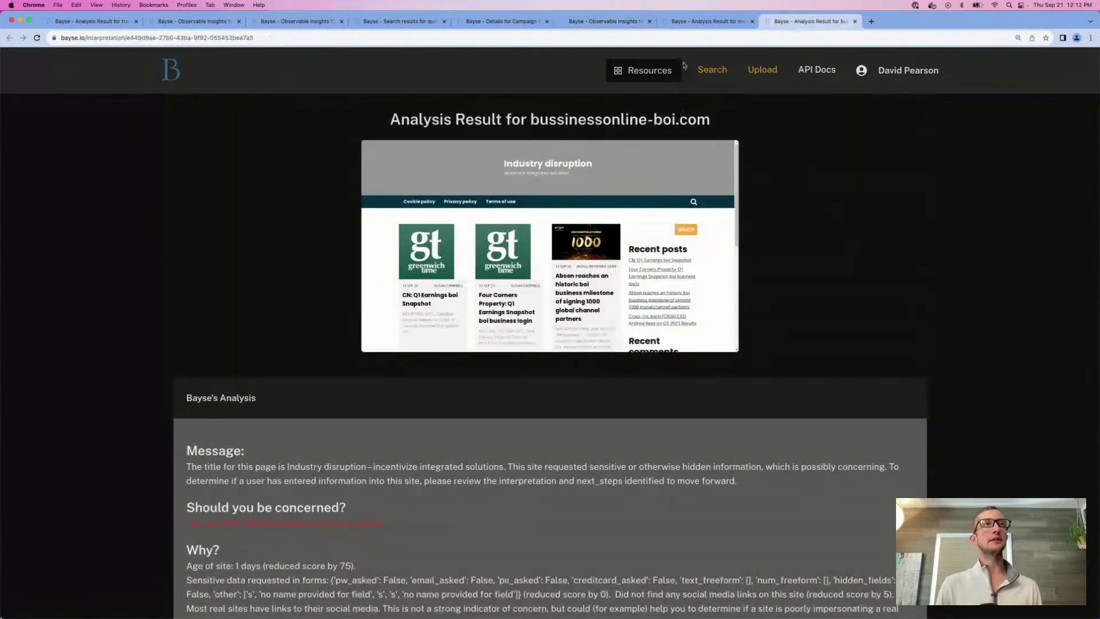
{"action": "left_click", "coordinate": [705, 25]}
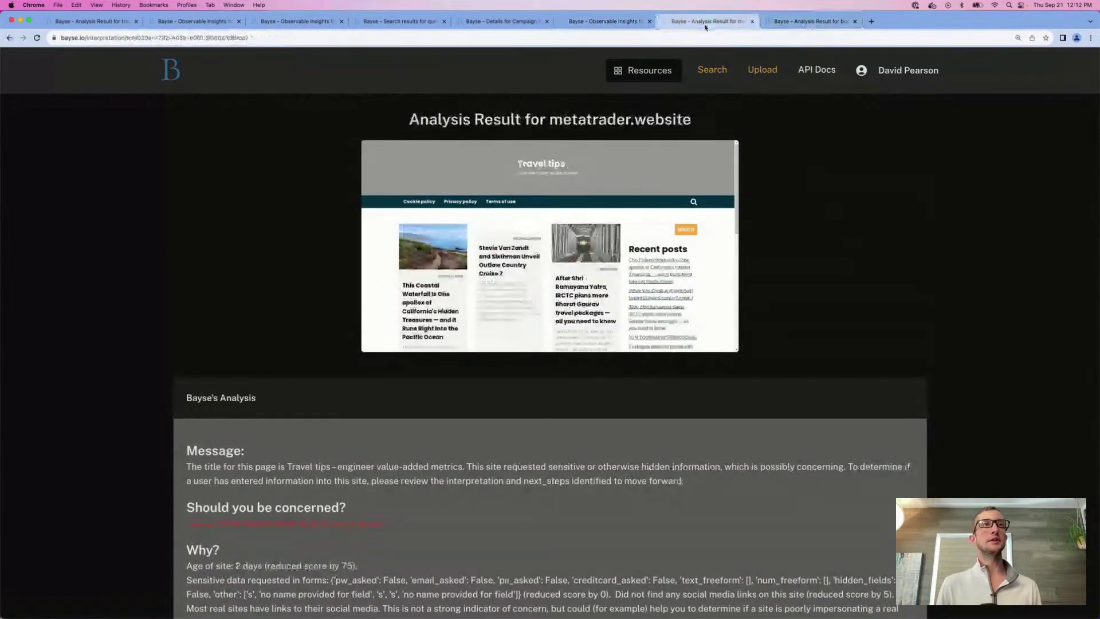
{"action": "left_click", "coordinate": [784, 23]}
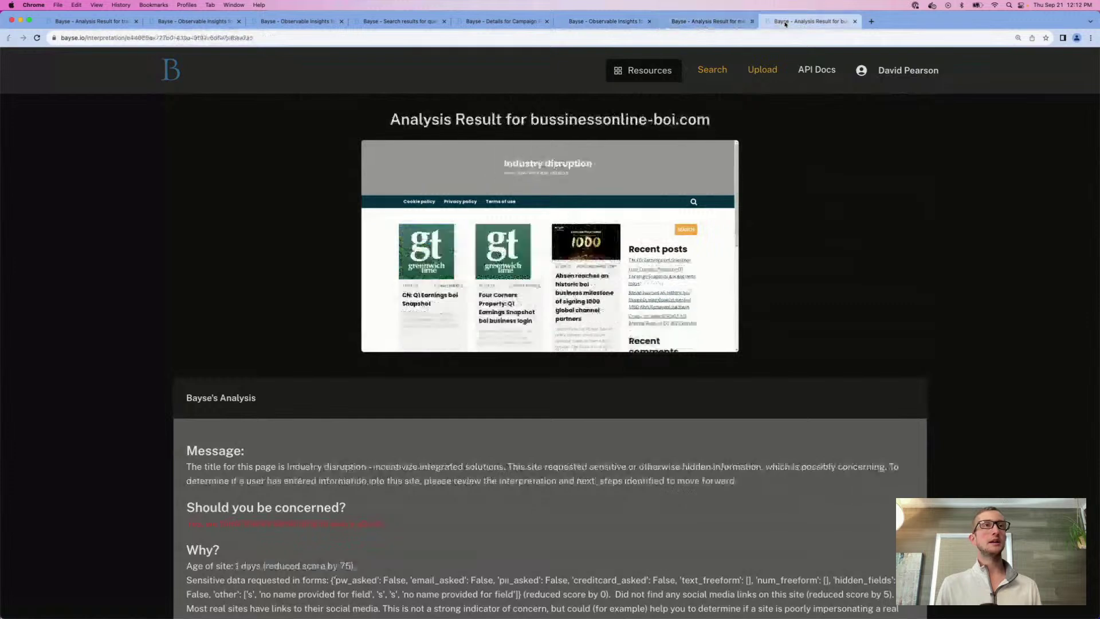
{"action": "left_click", "coordinate": [712, 24]}
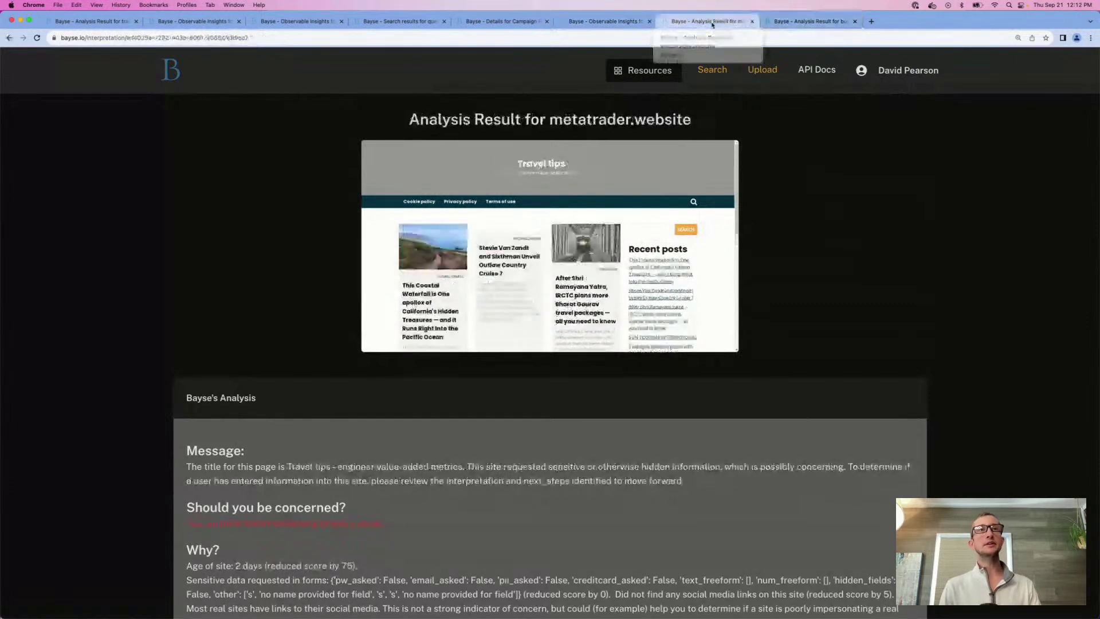
{"action": "left_click", "coordinate": [762, 22]}
{"action": "scroll", "coordinate": [870, 269], "scroll_direction": "down", "scroll_amount": 2}
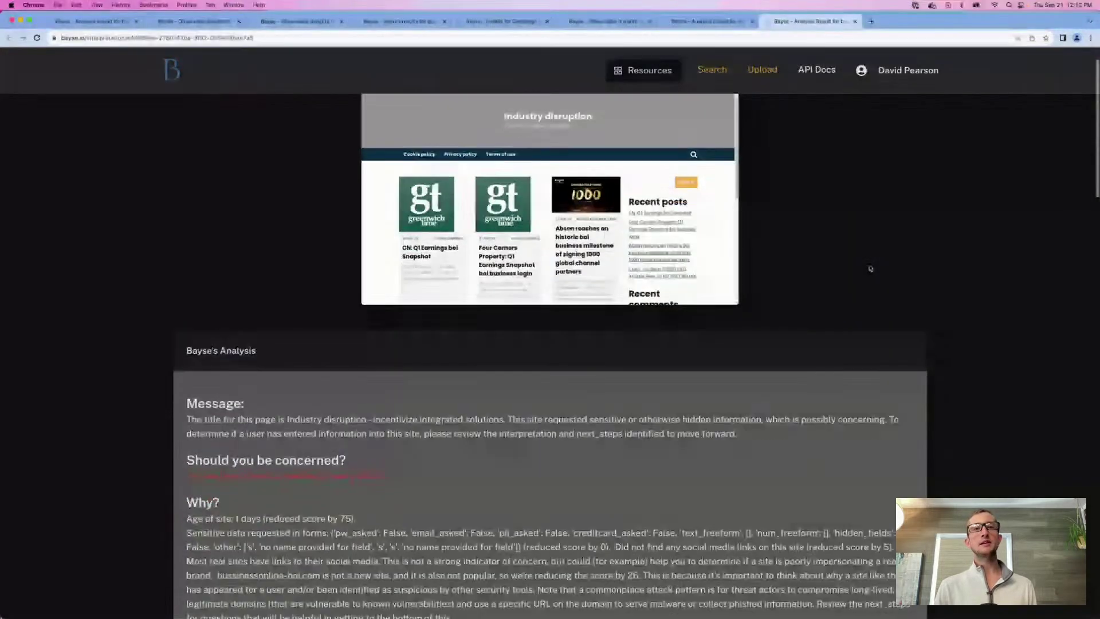
{"action": "scroll", "coordinate": [870, 269], "scroll_direction": "down", "scroll_amount": 7}
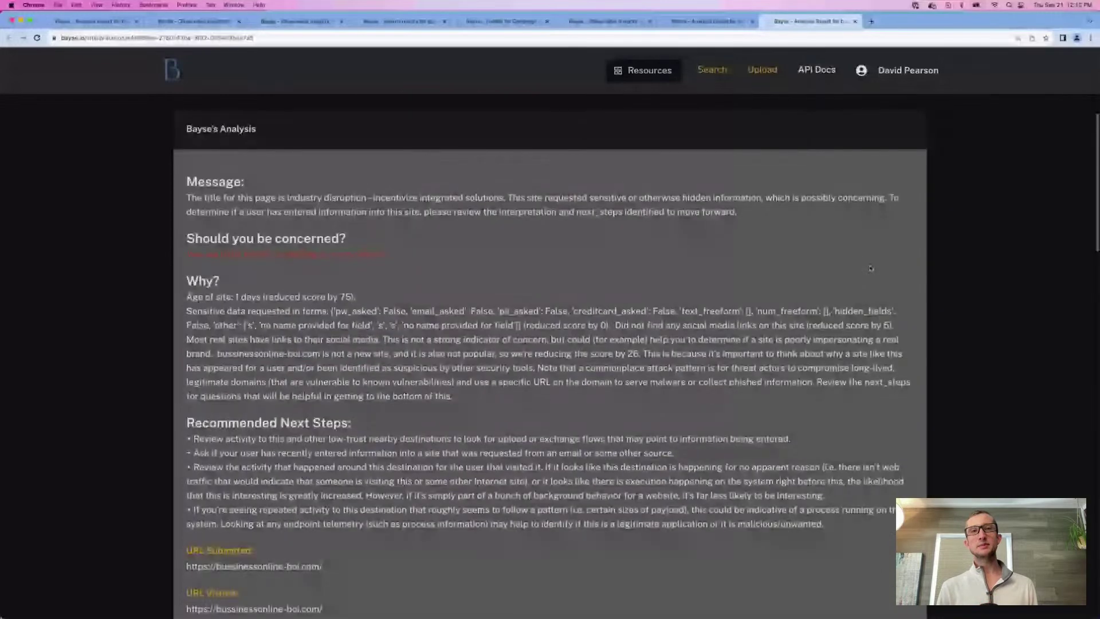
{"action": "scroll", "coordinate": [869, 268], "scroll_direction": "down", "scroll_amount": 4}
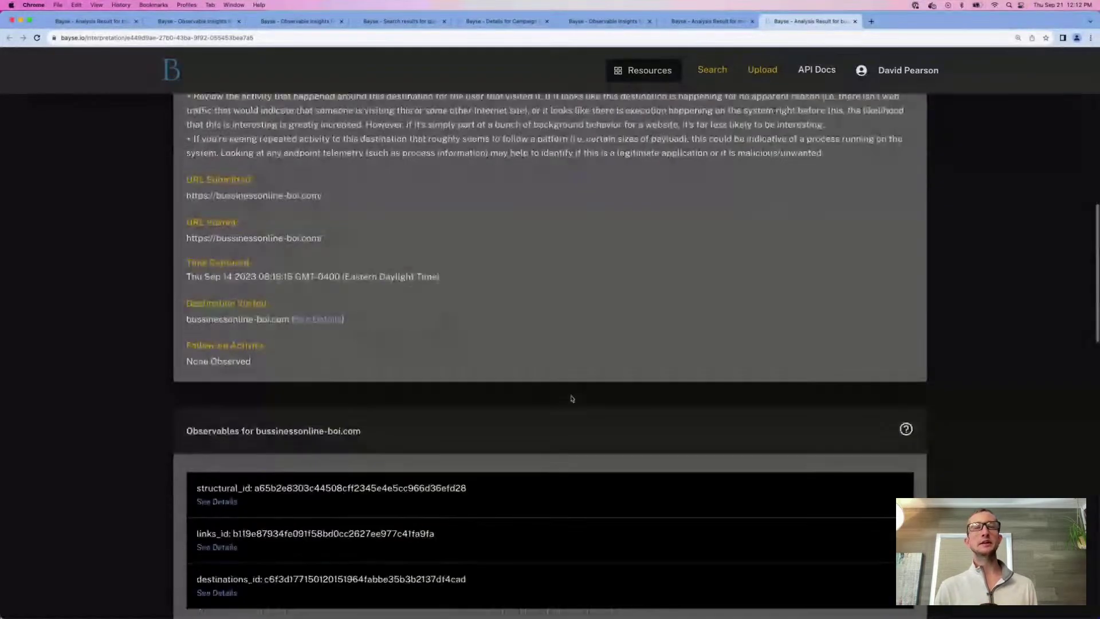
Step: Glance at the structural_id insights, then open Destination Insights for bussinessonline-boi.com
{"action": "left_click", "coordinate": [221, 501], "text": "super"}
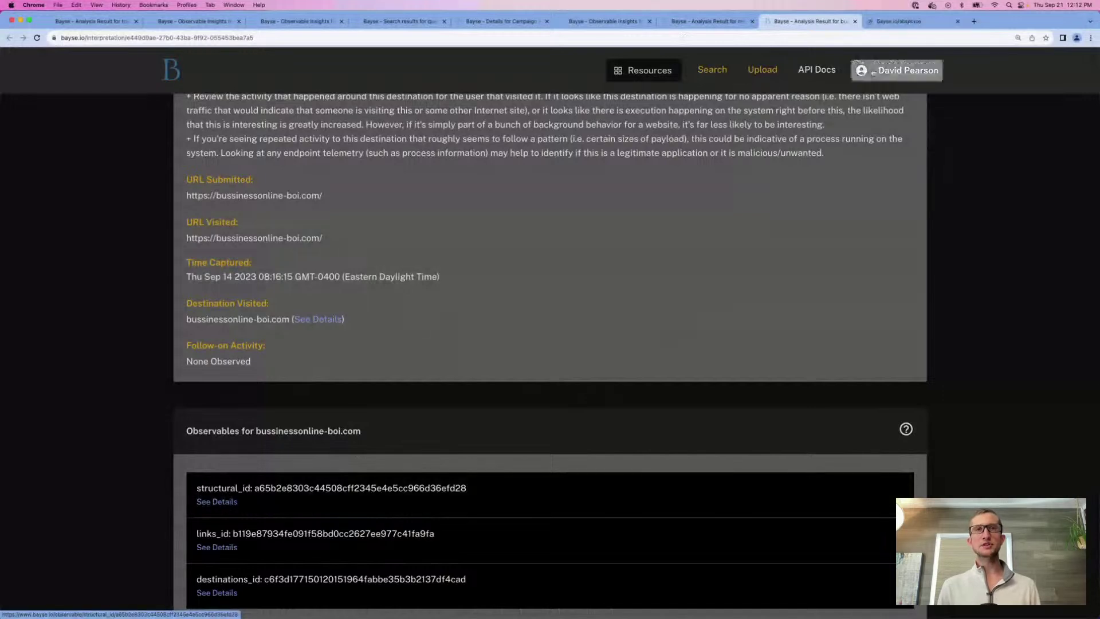
{"action": "left_click", "coordinate": [898, 22]}
{"action": "scroll", "coordinate": [734, 187], "scroll_direction": "down", "scroll_amount": 3}
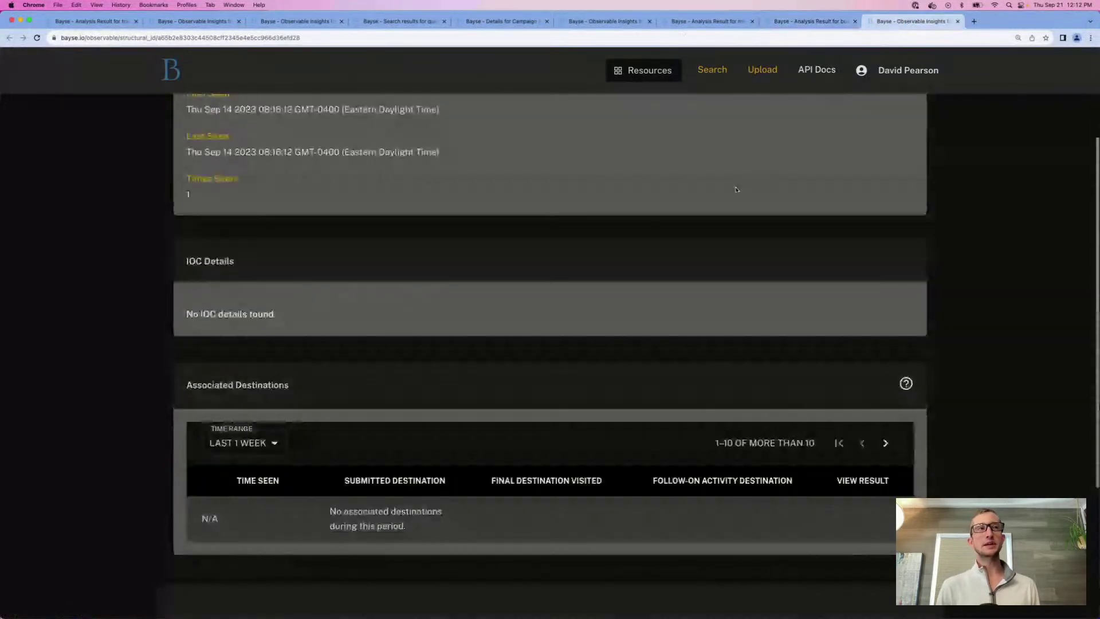
{"action": "left_click", "coordinate": [956, 22]}
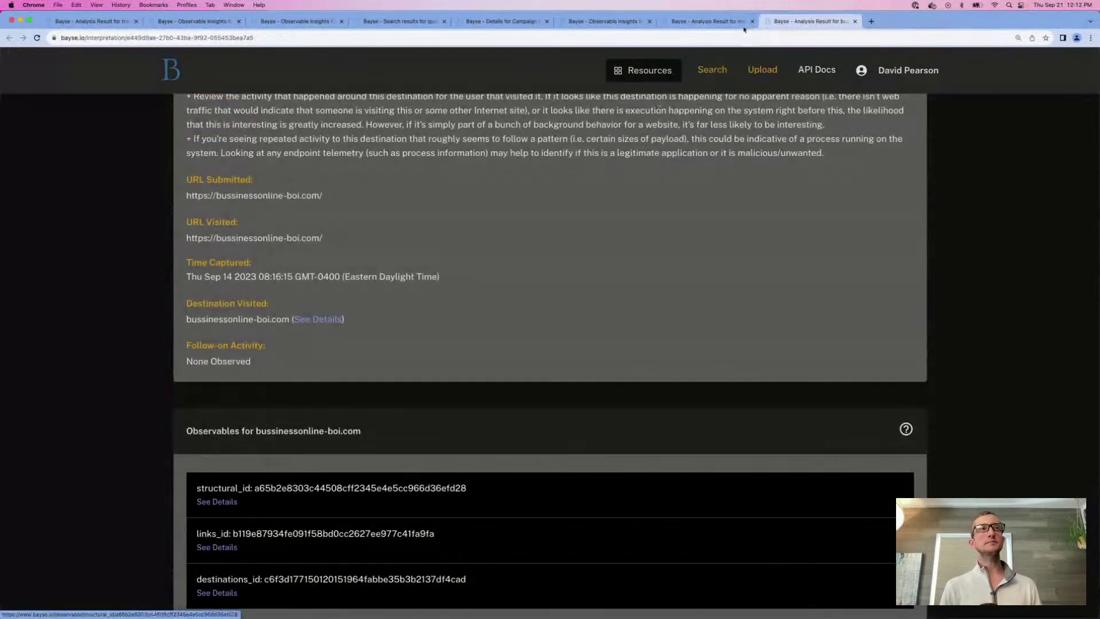
{"action": "left_click", "coordinate": [316, 319]}
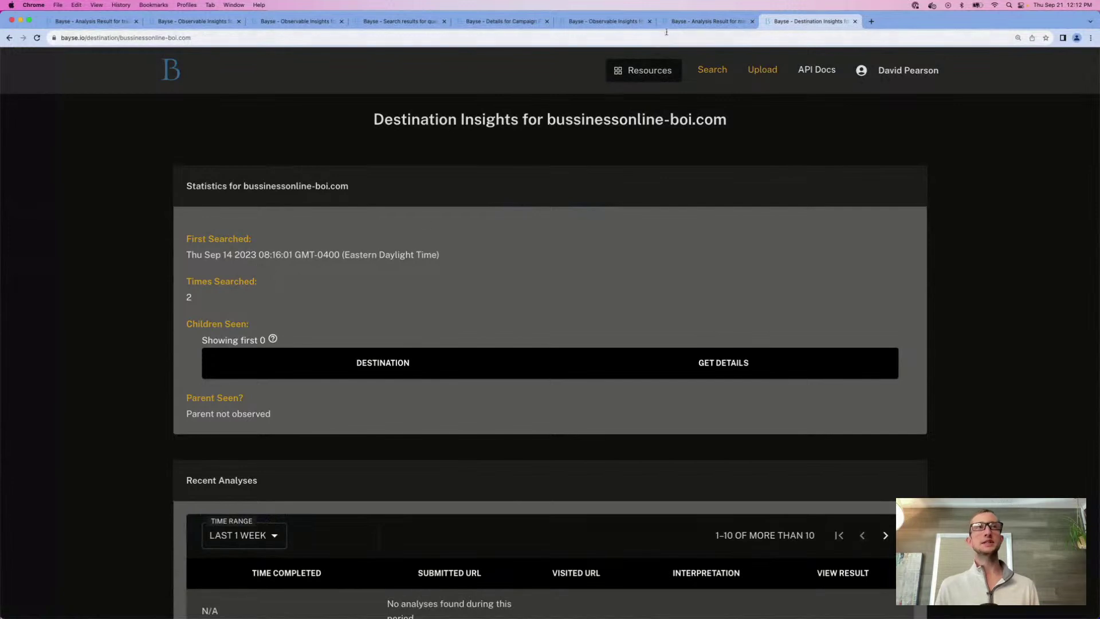
Step: From the metatrader.website analysis result, open its Destination Insights
{"action": "left_click", "coordinate": [691, 24]}
{"action": "scroll", "coordinate": [356, 129], "scroll_direction": "down", "scroll_amount": 5}
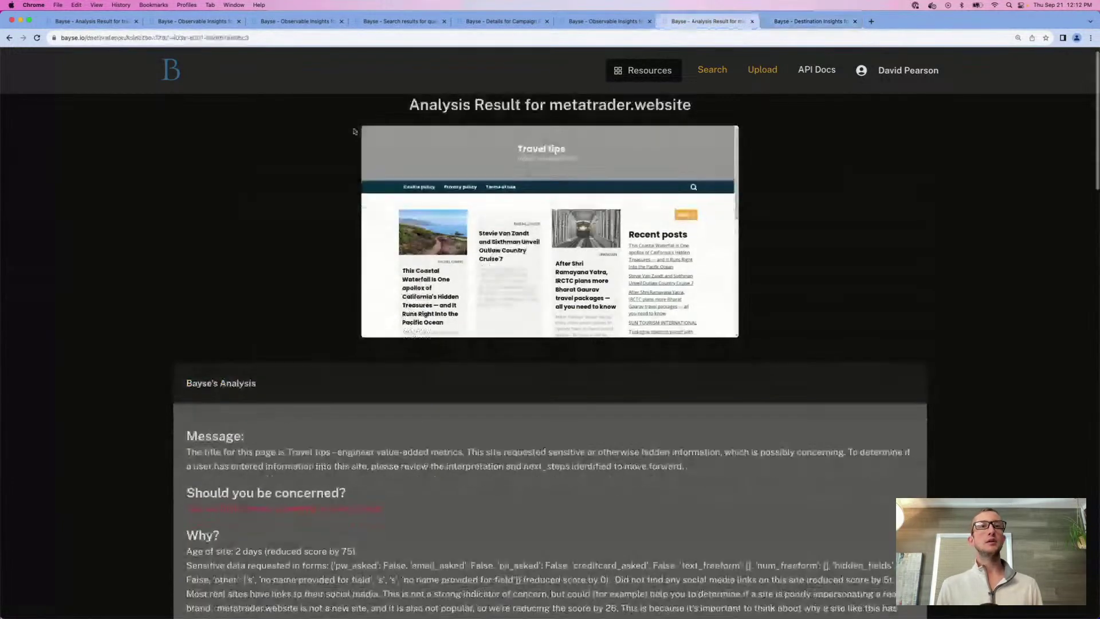
{"action": "scroll", "coordinate": [356, 128], "scroll_direction": "down", "scroll_amount": 5}
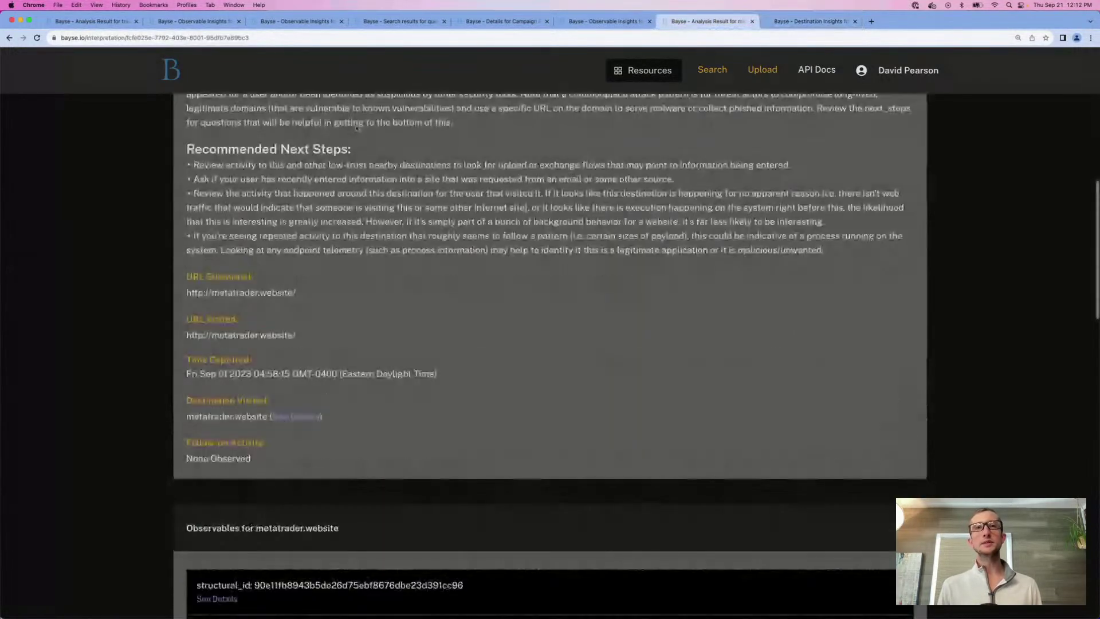
{"action": "scroll", "coordinate": [356, 129], "scroll_direction": "down", "scroll_amount": 1}
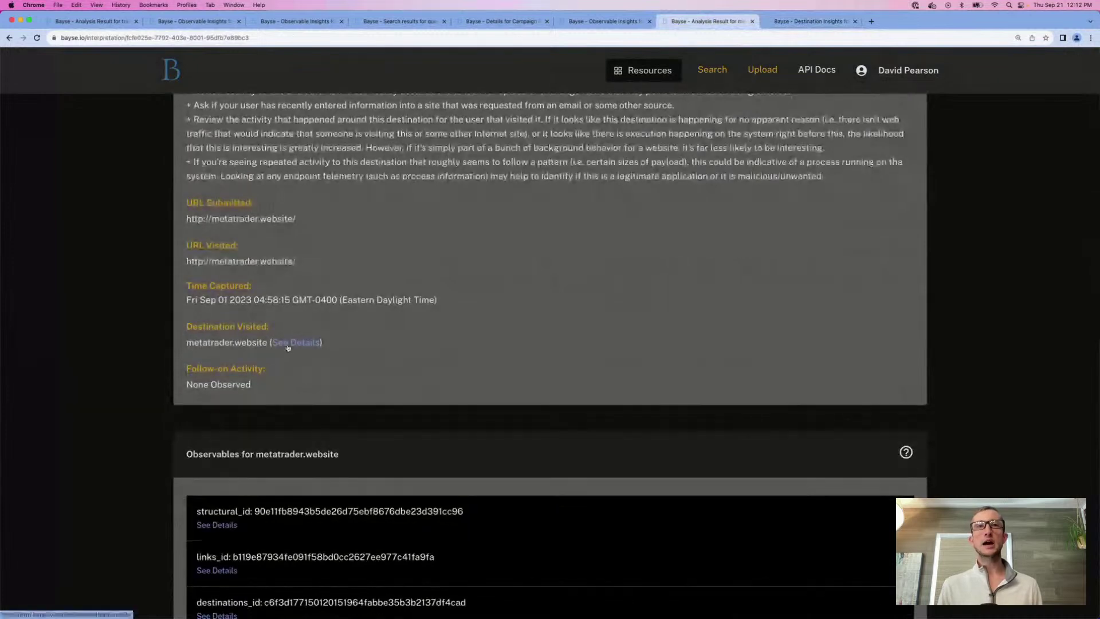
{"action": "left_click", "coordinate": [288, 342]}
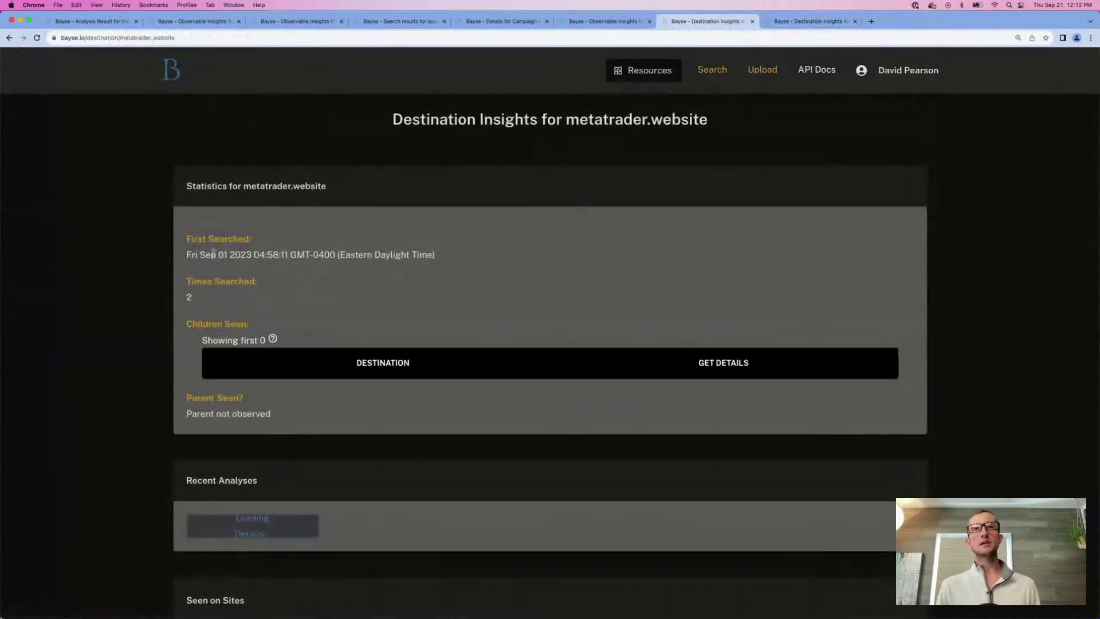
Step: Open 1incd.com's Destination Insights in a new tab, then return to the Observable Insights table
{"action": "left_click", "coordinate": [588, 23]}
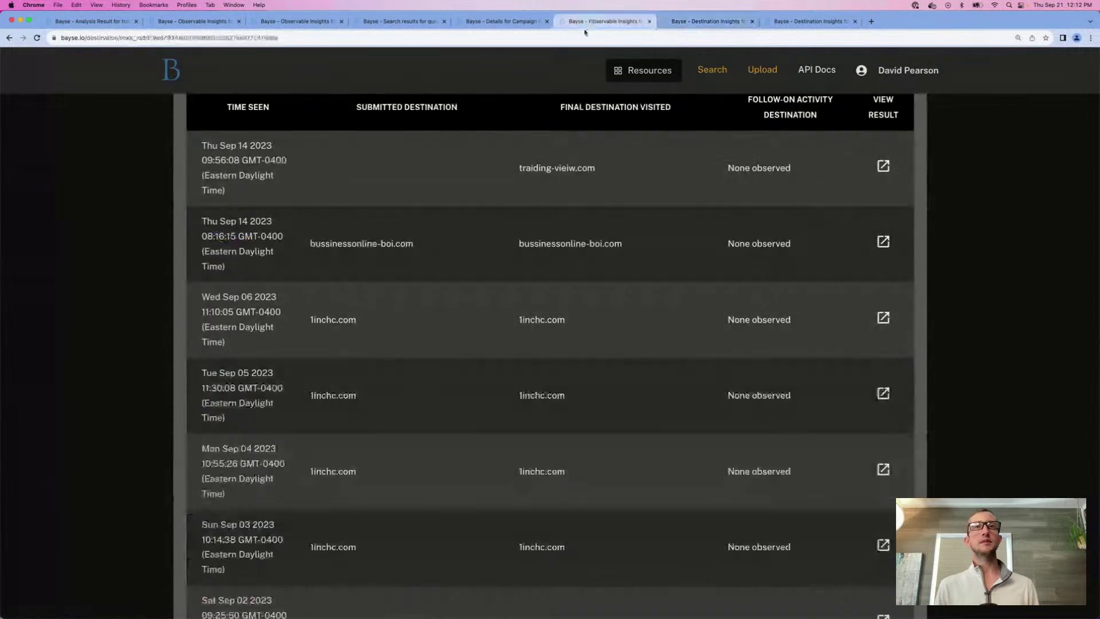
{"action": "scroll", "coordinate": [432, 376], "scroll_direction": "down", "scroll_amount": 3}
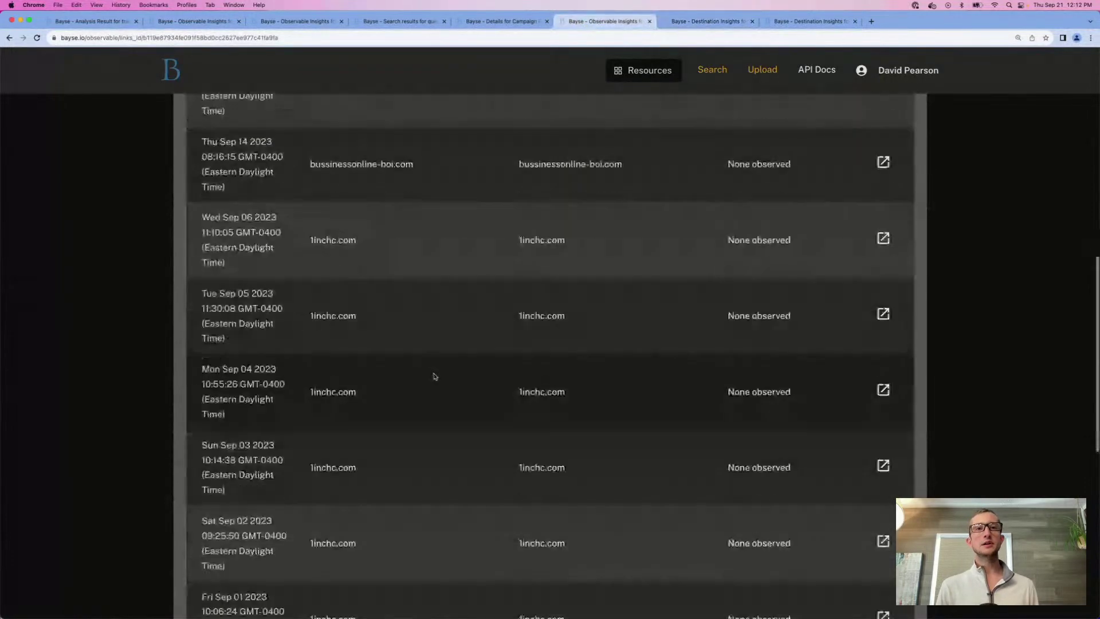
{"action": "scroll", "coordinate": [434, 375], "scroll_direction": "down", "scroll_amount": 3}
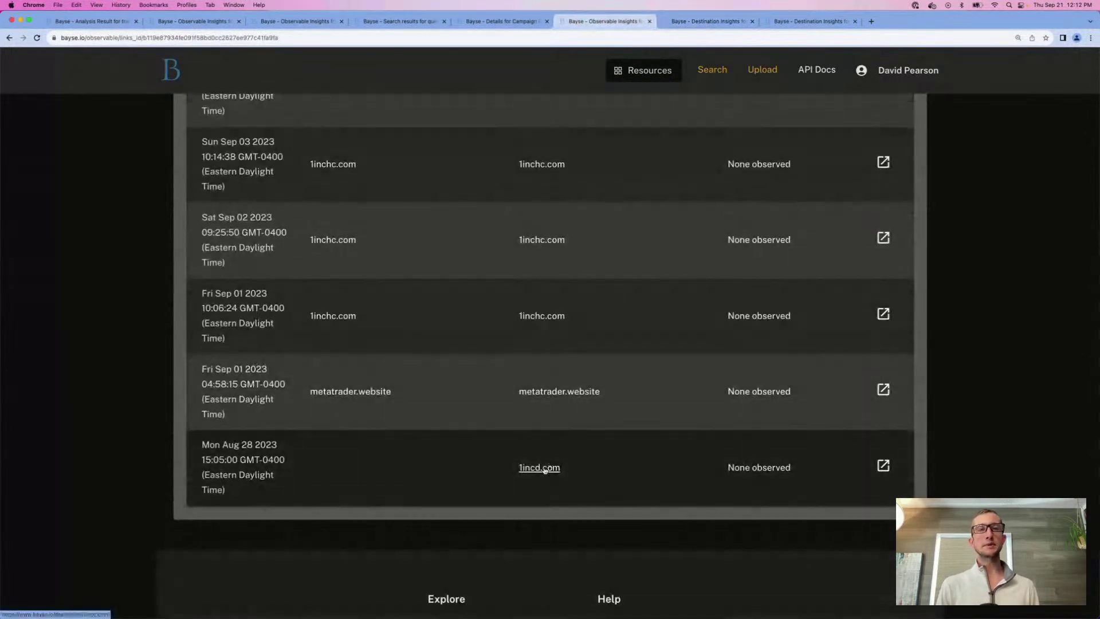
{"action": "left_click", "coordinate": [544, 469], "text": "super"}
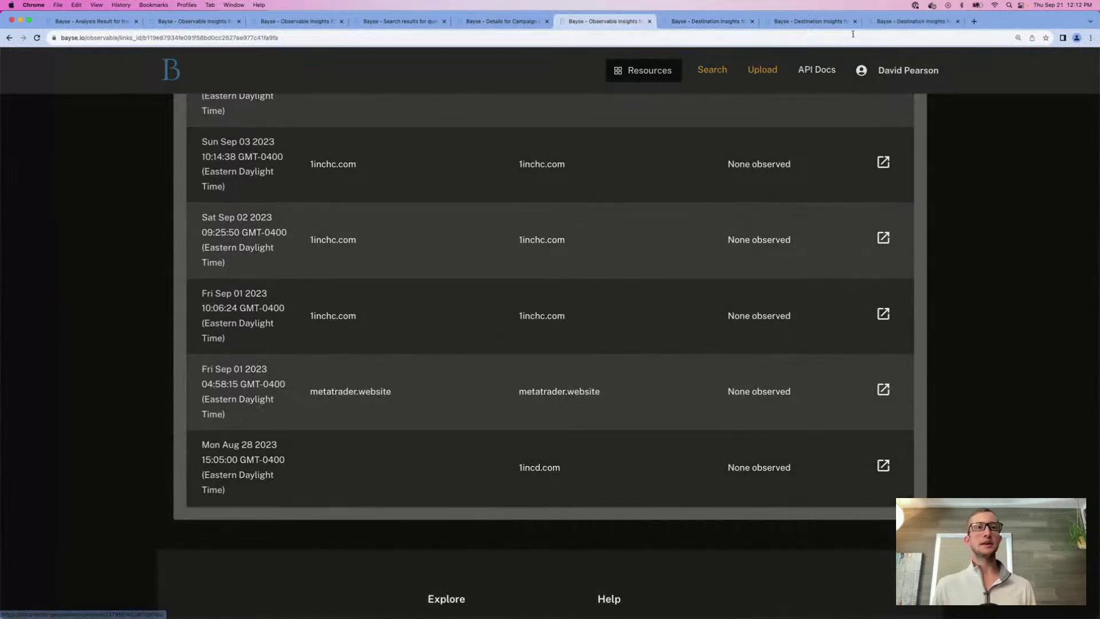
{"action": "left_click", "coordinate": [915, 22]}
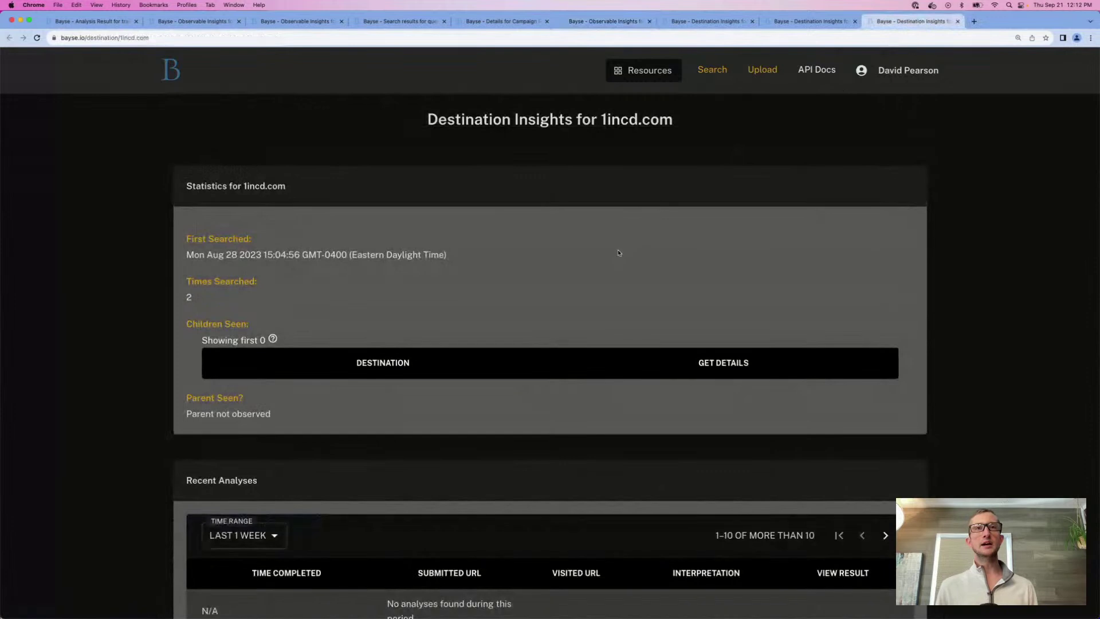
{"action": "left_click", "coordinate": [708, 22]}
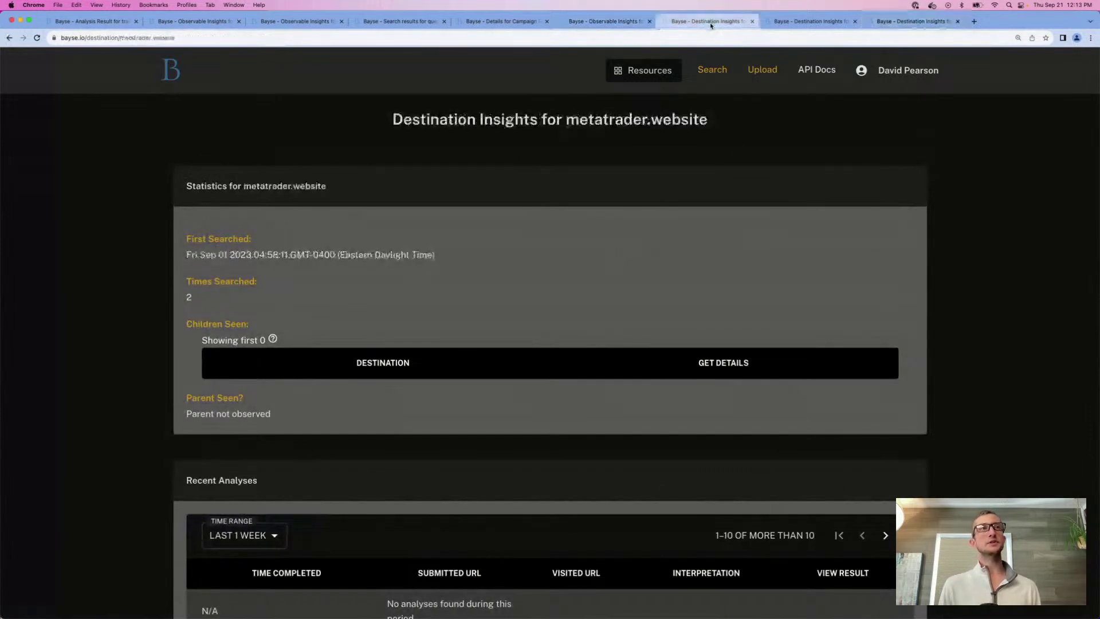
{"action": "left_click", "coordinate": [623, 23]}
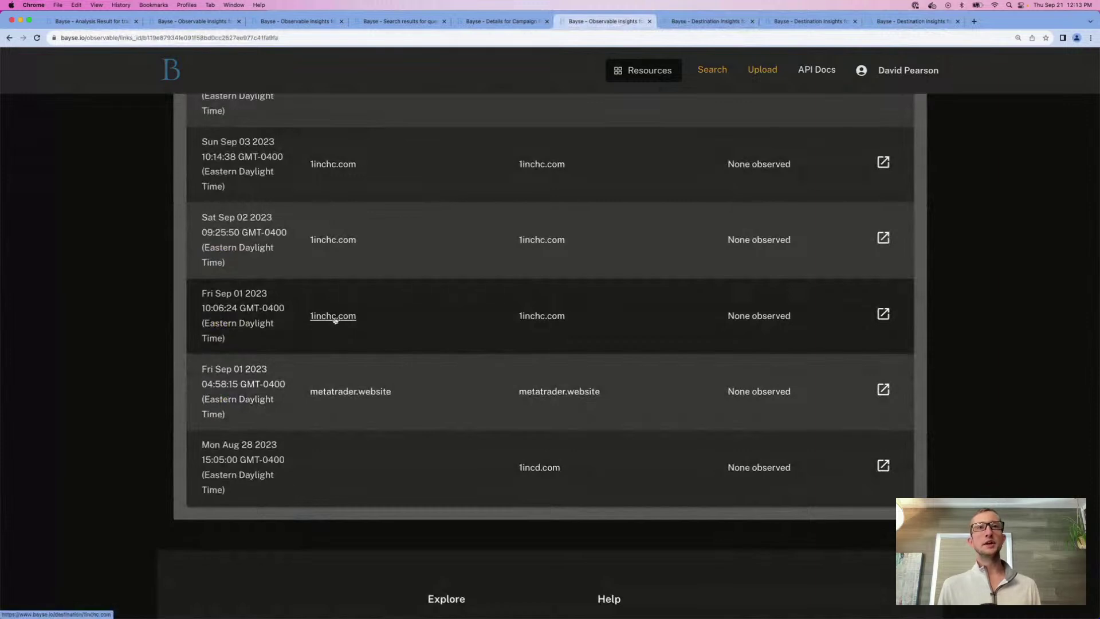
Step: Open 1inchc.com's Destination Insights, noting its Aug 21 first-searched date
{"action": "left_click", "coordinate": [335, 318]}
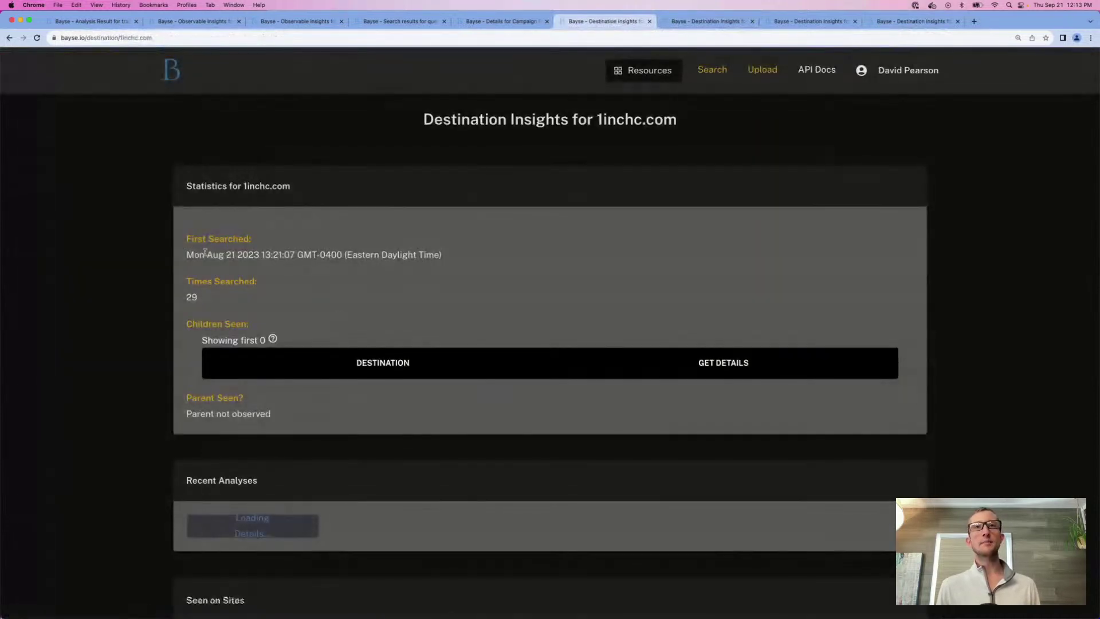
{"action": "left_click_drag", "start_coordinate": [212, 254], "coordinate": [235, 255]}
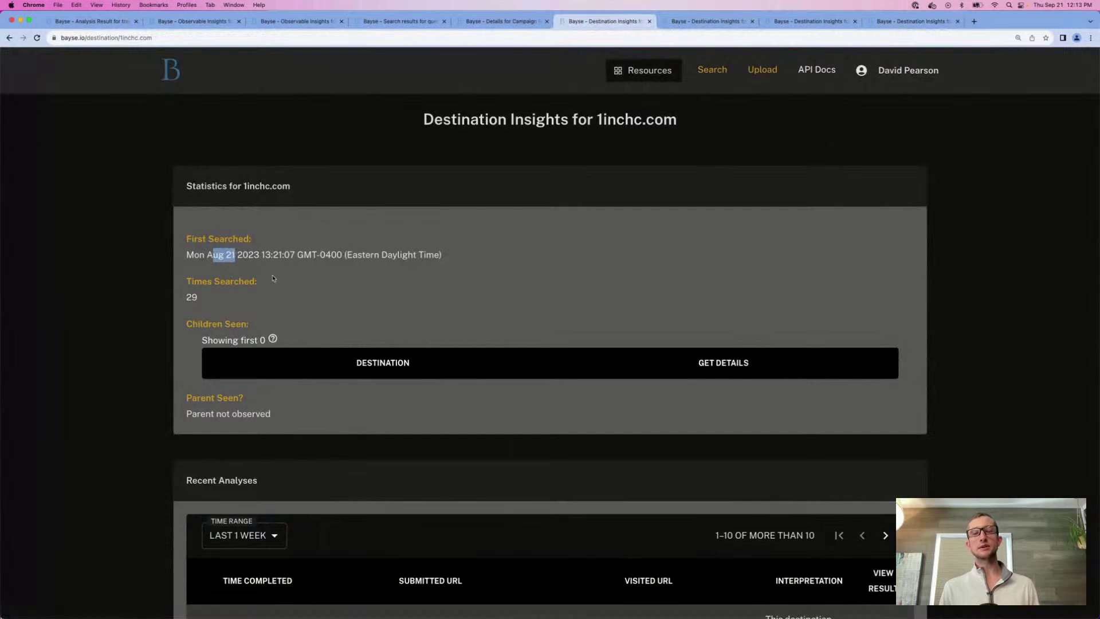
{"action": "scroll", "coordinate": [275, 275], "scroll_direction": "down", "scroll_amount": 1}
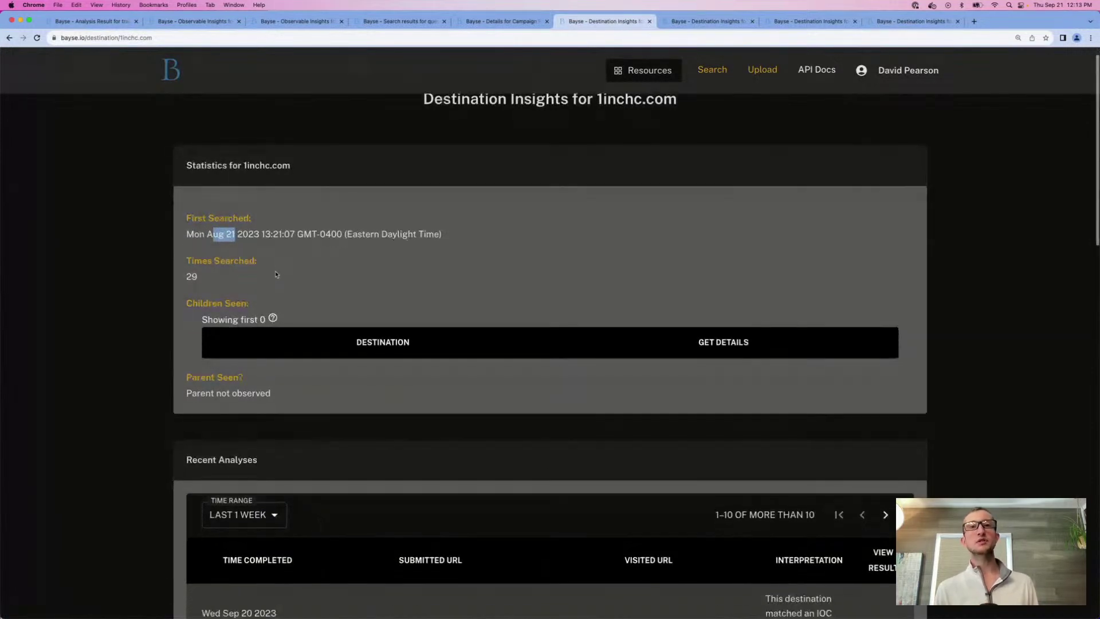
{"action": "scroll", "coordinate": [275, 274], "scroll_direction": "down", "scroll_amount": 2}
{"action": "mouse_move", "coordinate": [273, 275]}
{"action": "scroll", "coordinate": [273, 276], "scroll_direction": "down", "scroll_amount": 5}
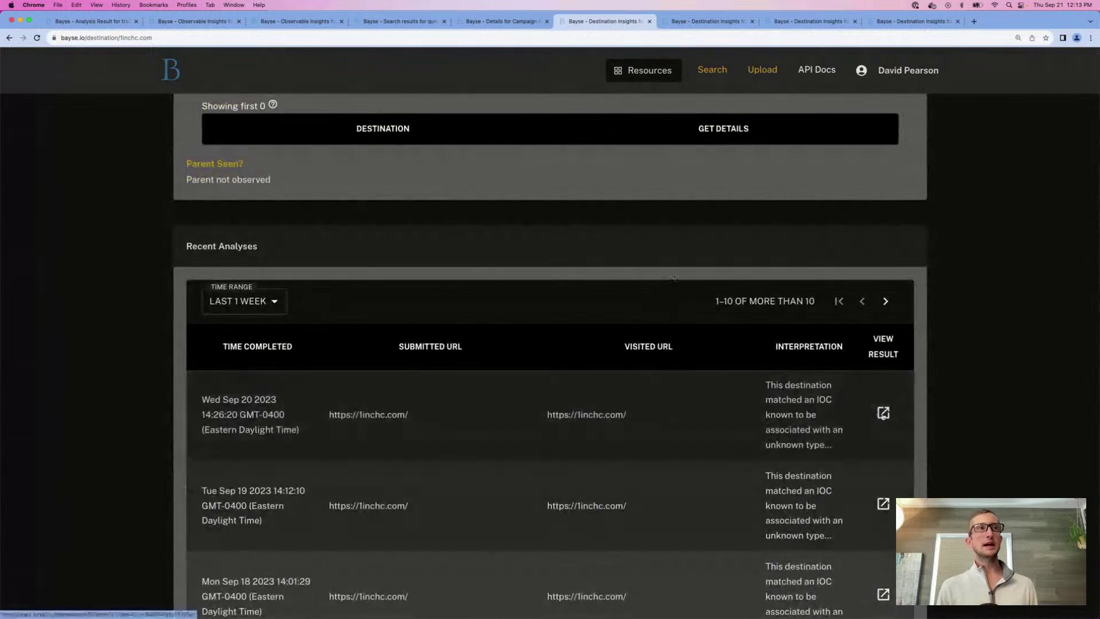
Step: Open the Sep 20 analysis result and review its PhishFort Hotlist Known IOC at confidence 90
{"action": "left_click", "coordinate": [883, 413]}
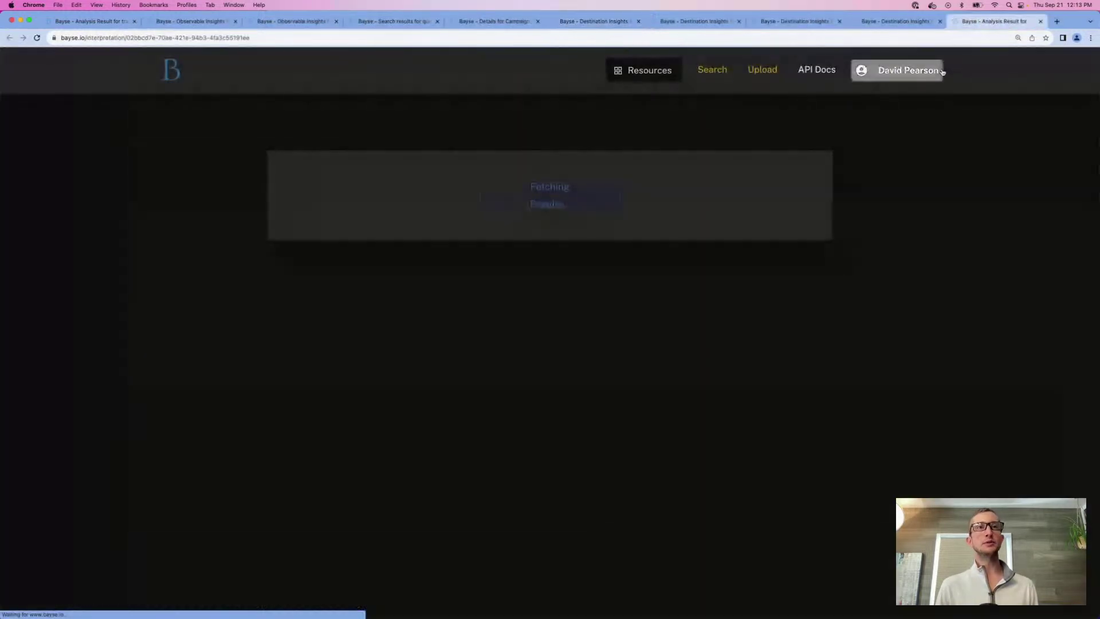
{"action": "scroll", "coordinate": [830, 224], "scroll_direction": "down", "scroll_amount": 3}
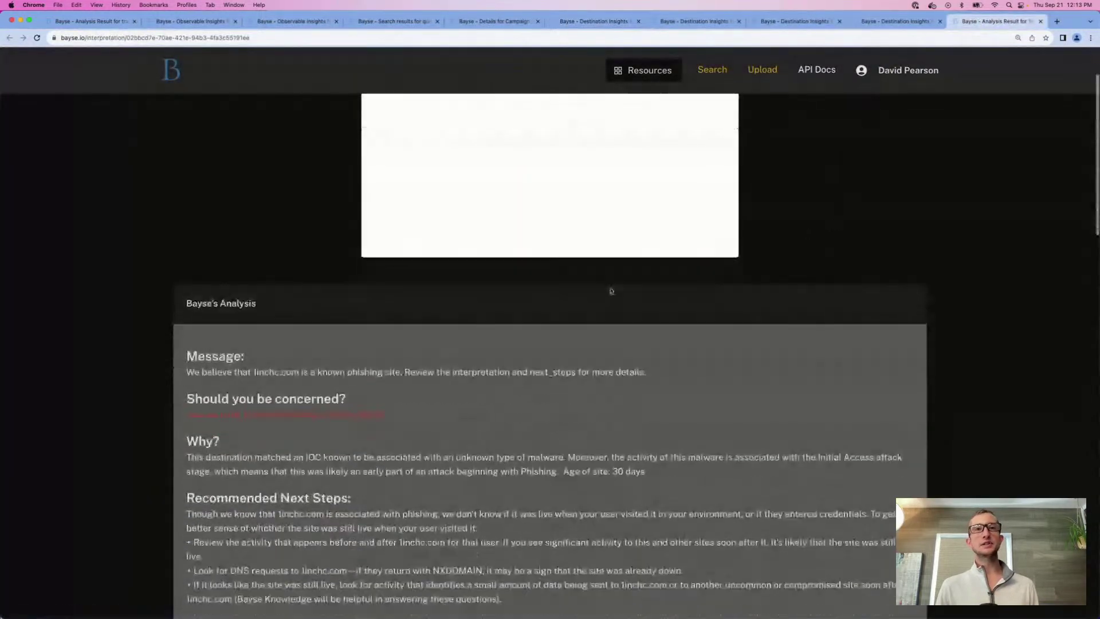
{"action": "scroll", "coordinate": [481, 343], "scroll_direction": "down", "scroll_amount": 1}
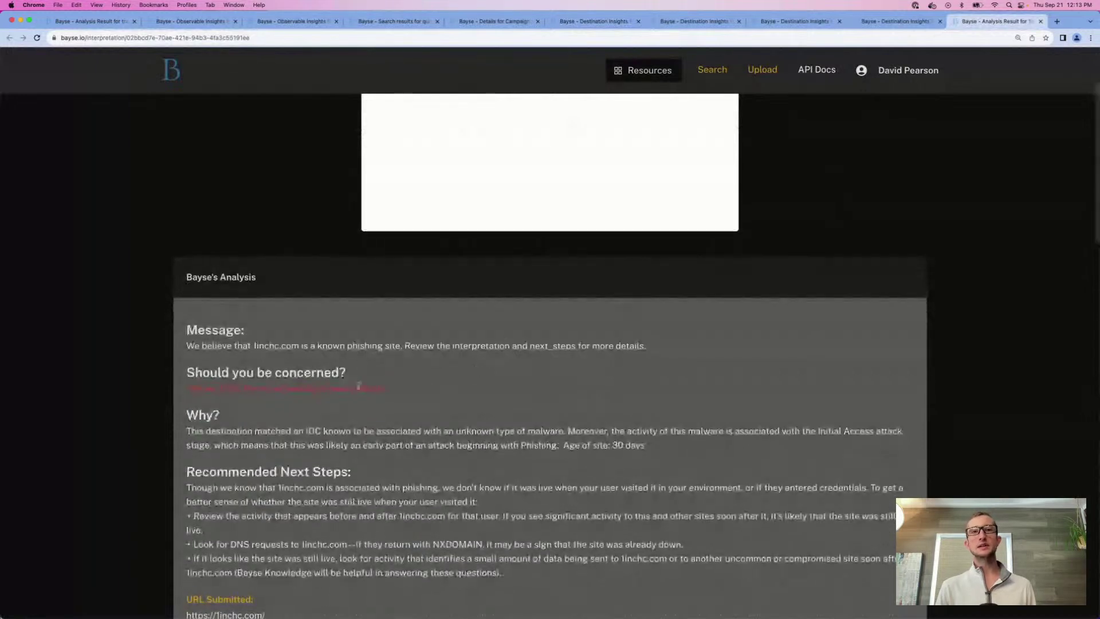
{"action": "scroll", "coordinate": [344, 393], "scroll_direction": "down", "scroll_amount": 6}
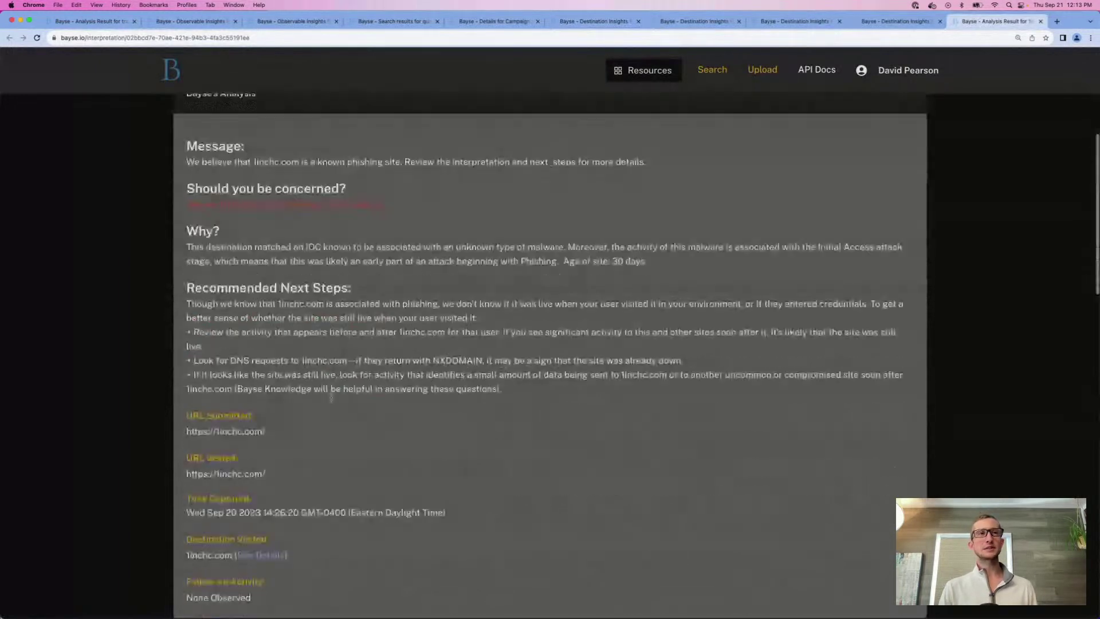
{"action": "scroll", "coordinate": [331, 397], "scroll_direction": "down", "scroll_amount": 20}
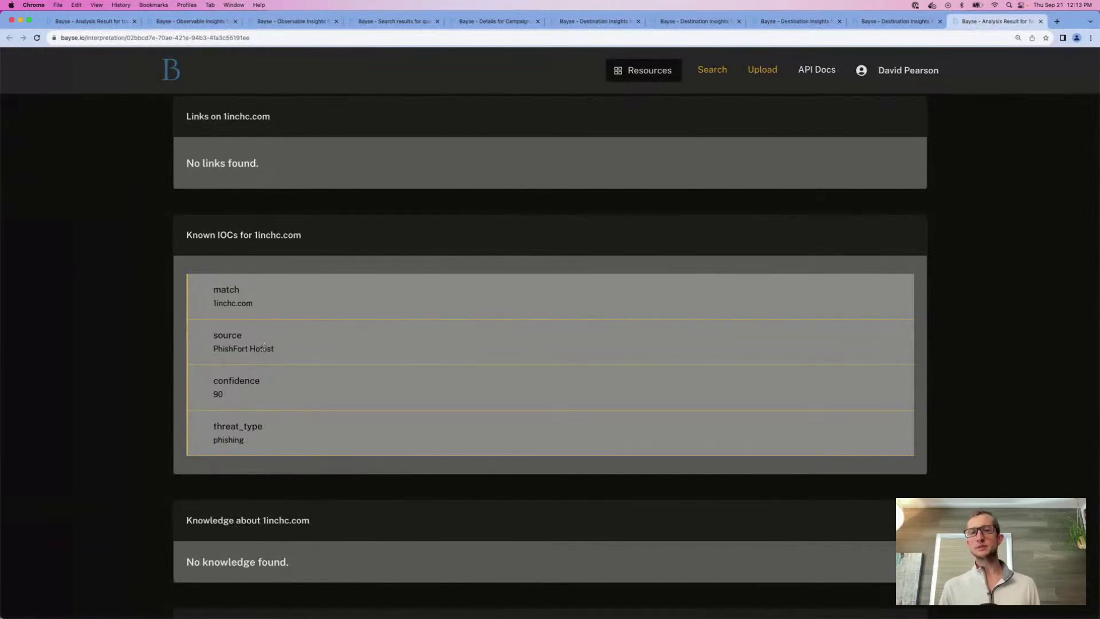
{"action": "scroll", "coordinate": [338, 335], "scroll_direction": "up", "scroll_amount": 10}
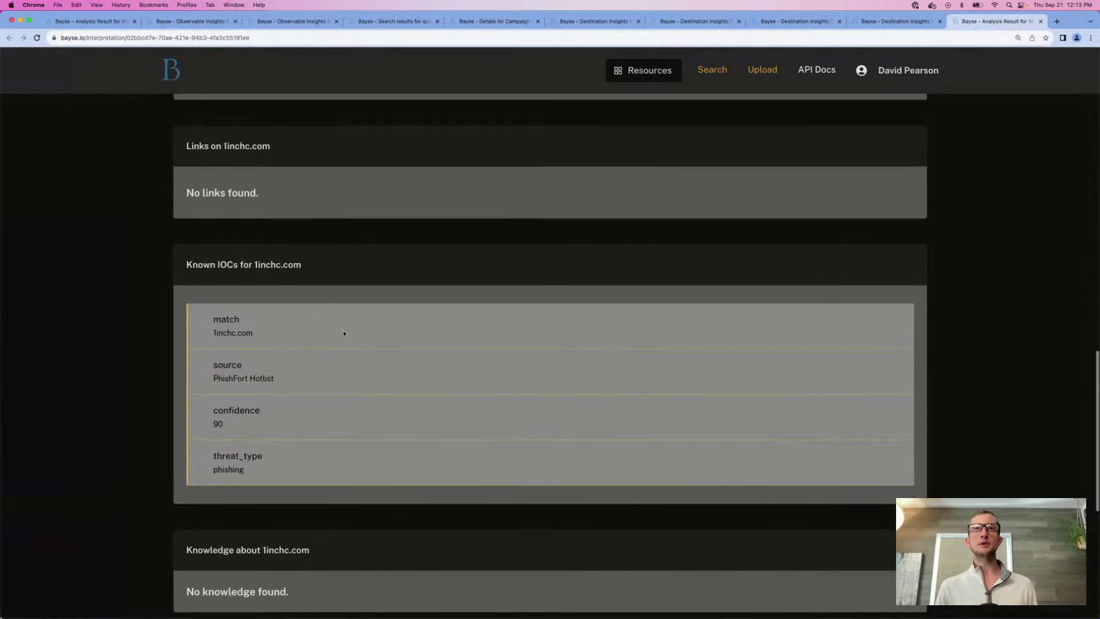
{"action": "scroll", "coordinate": [350, 337], "scroll_direction": "up", "scroll_amount": 10}
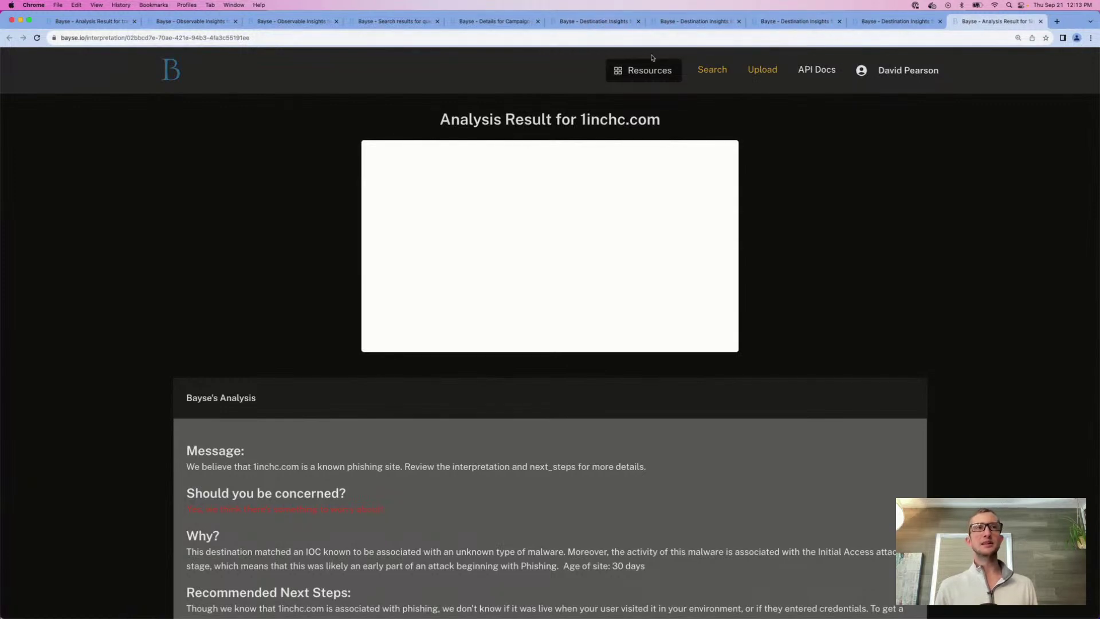
Step: Back on 1inchc.com's Destination Insights, widen Recent Analyses to Last 4 weeks
{"action": "left_click", "coordinate": [604, 22]}
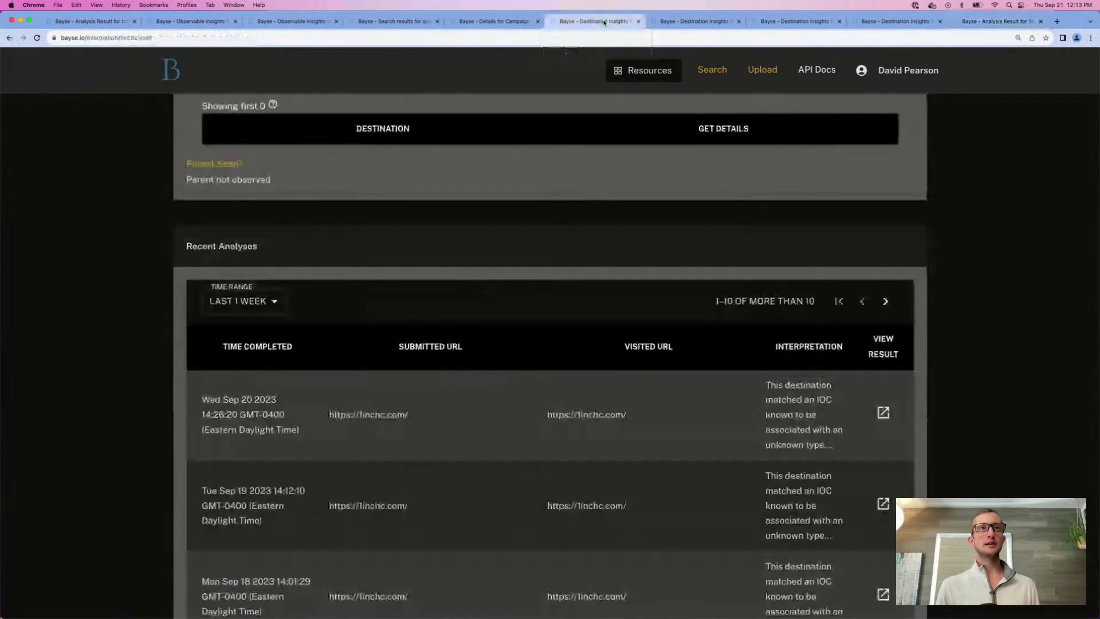
{"action": "scroll", "coordinate": [1002, 247], "scroll_direction": "down", "scroll_amount": 5}
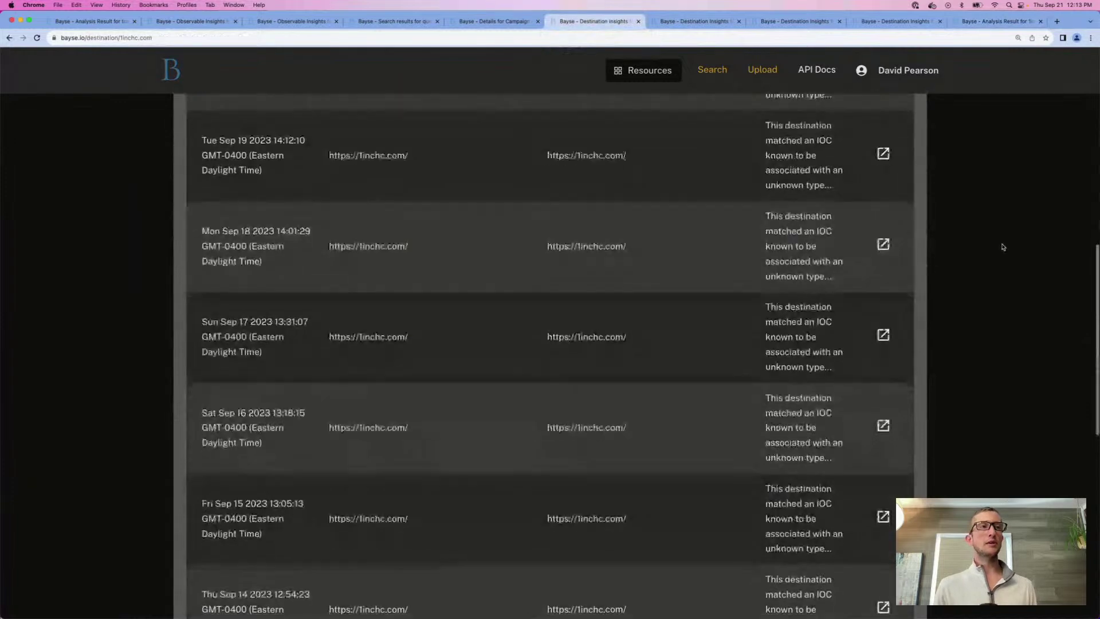
{"action": "scroll", "coordinate": [1003, 247], "scroll_direction": "up", "scroll_amount": 10}
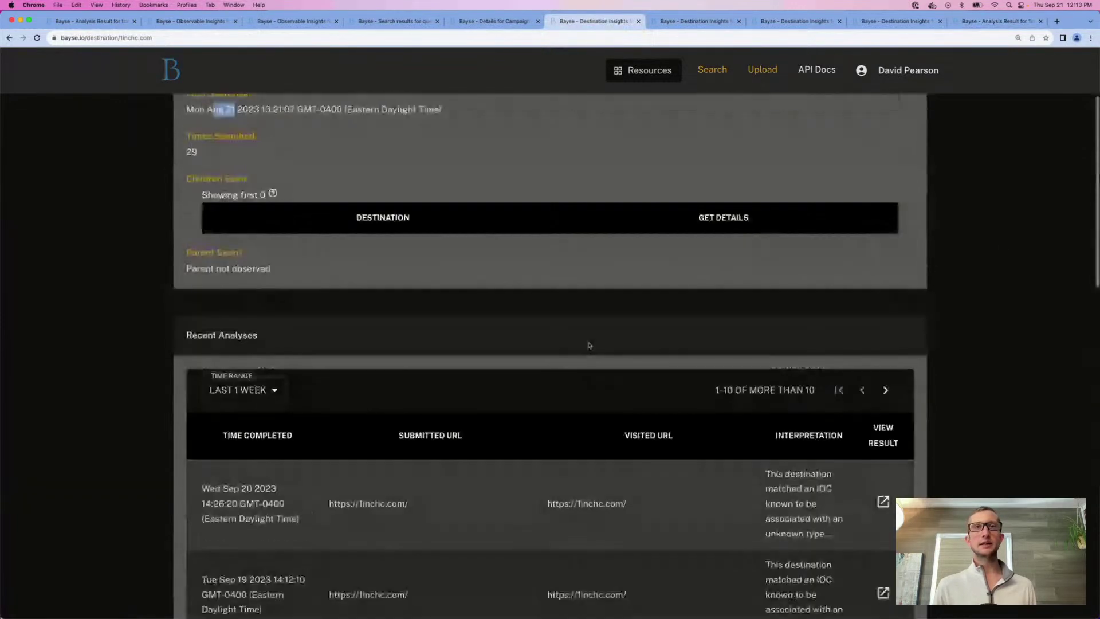
{"action": "left_click", "coordinate": [241, 390]}
{"action": "left_click", "coordinate": [246, 483]}
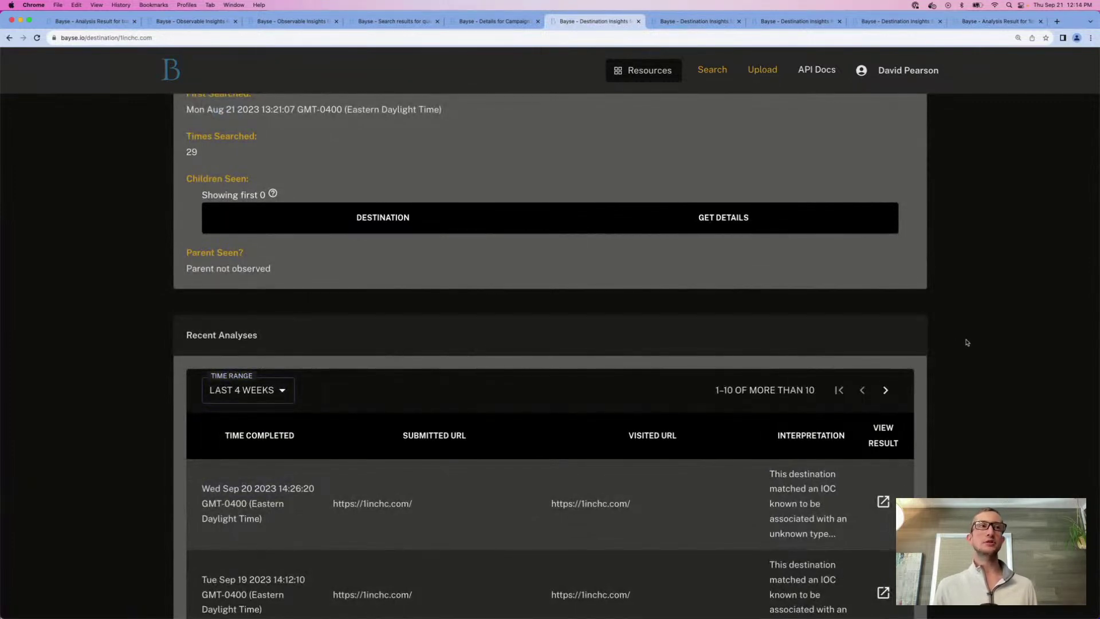
Step: Page through the recent analyses, showing results 11–20 and then 21–30
{"action": "scroll", "coordinate": [974, 345], "scroll_direction": "down", "scroll_amount": 4}
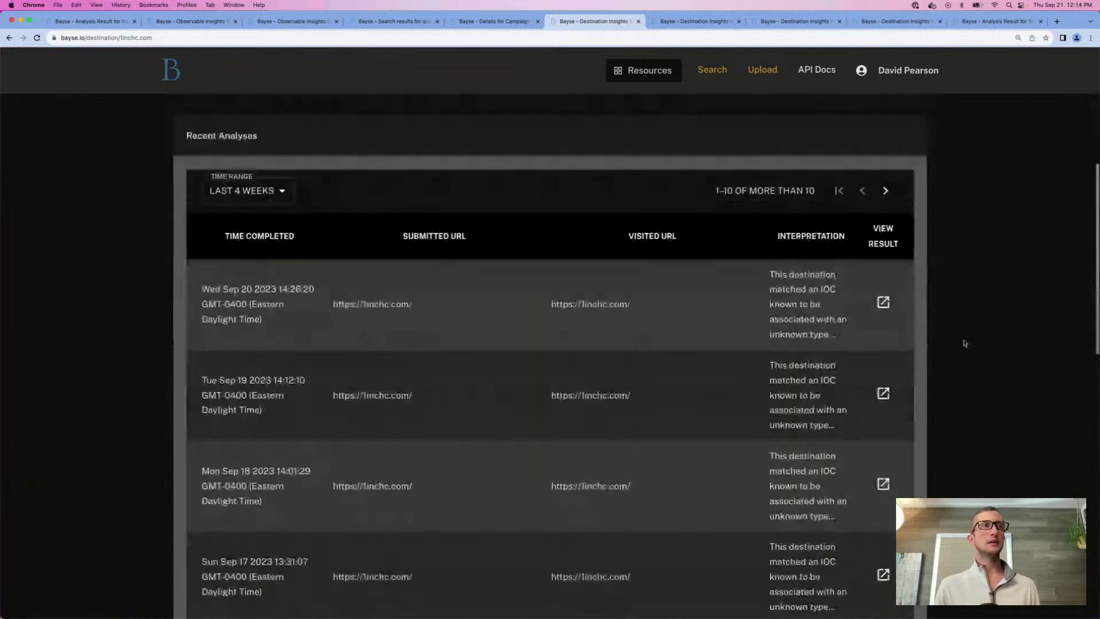
{"action": "left_click", "coordinate": [885, 190]}
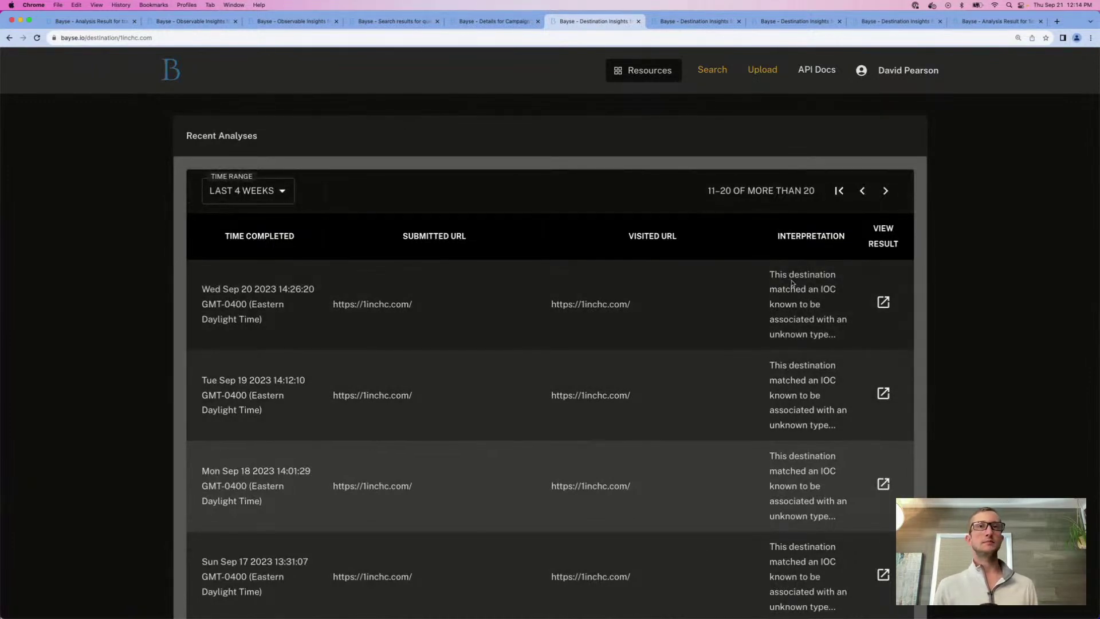
{"action": "scroll", "coordinate": [964, 312], "scroll_direction": "down", "scroll_amount": 1}
{"action": "scroll", "coordinate": [964, 311], "scroll_direction": "down", "scroll_amount": 3}
{"action": "scroll", "coordinate": [962, 312], "scroll_direction": "up", "scroll_amount": 3}
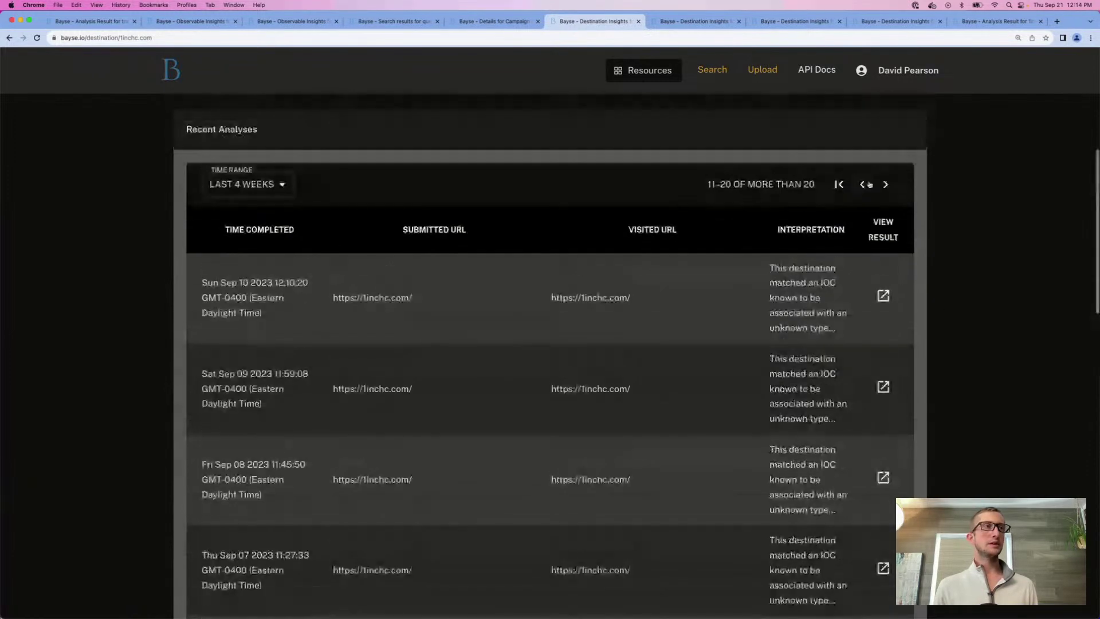
{"action": "left_click", "coordinate": [886, 184]}
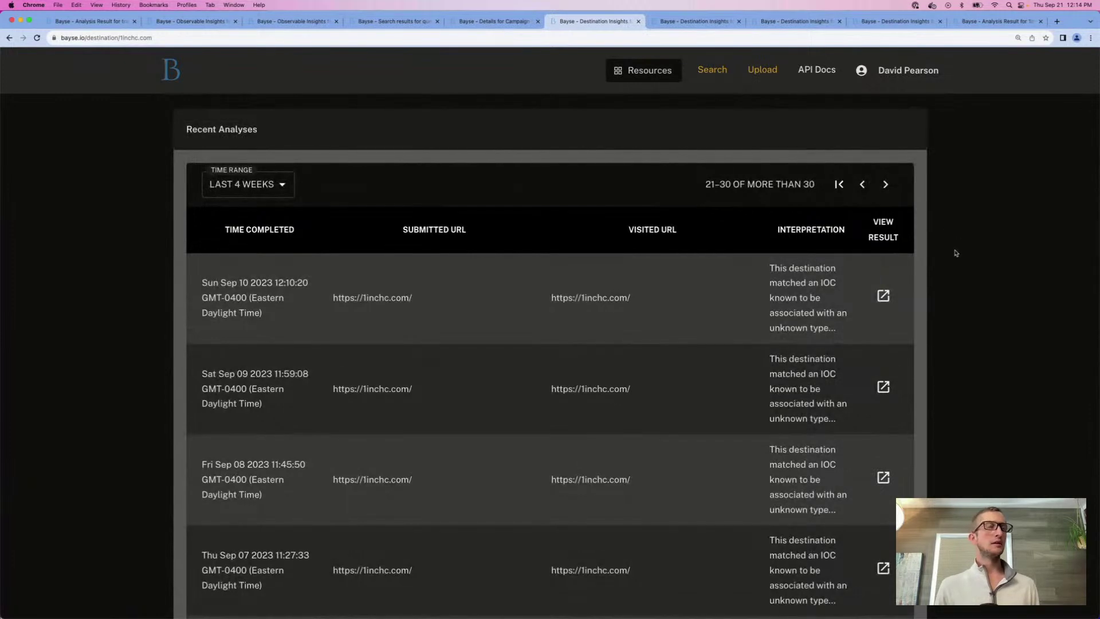
{"action": "scroll", "coordinate": [955, 253], "scroll_direction": "down", "scroll_amount": 1}
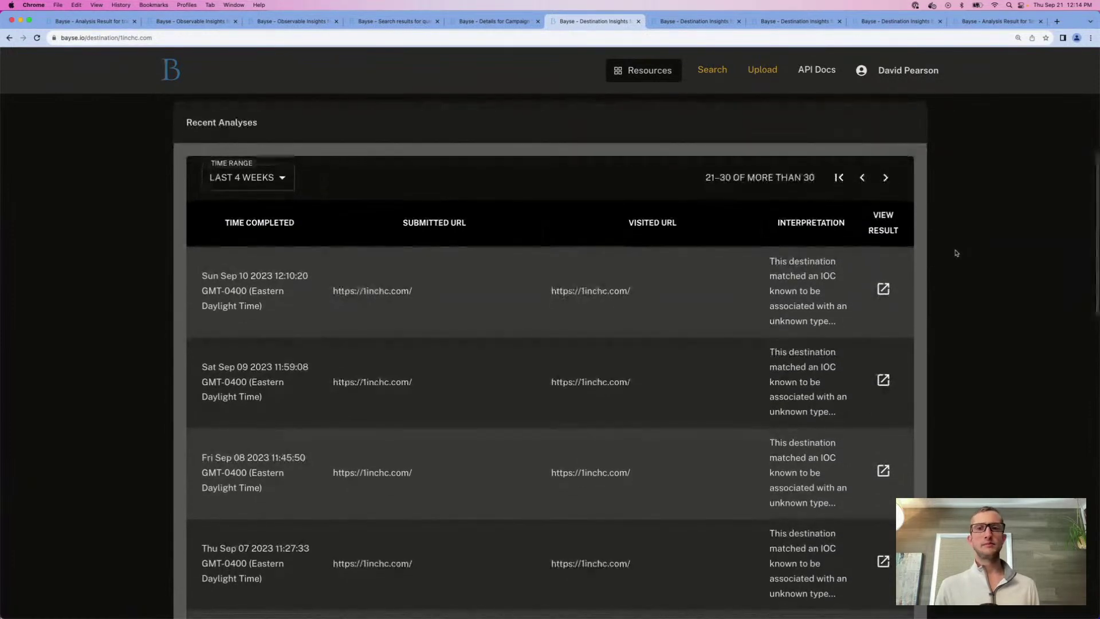
{"action": "scroll", "coordinate": [955, 252], "scroll_direction": "down", "scroll_amount": 2}
{"action": "scroll", "coordinate": [955, 253], "scroll_direction": "down", "scroll_amount": 10}
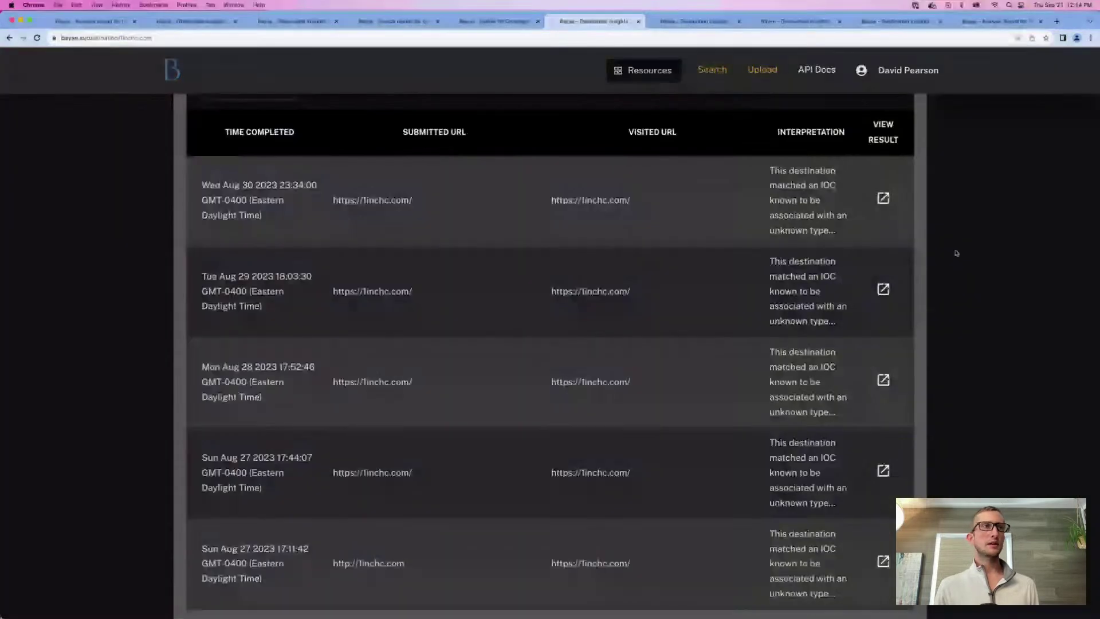
{"action": "scroll", "coordinate": [955, 253], "scroll_direction": "up", "scroll_amount": 1}
{"action": "scroll", "coordinate": [955, 252], "scroll_direction": "down", "scroll_amount": 1}
{"action": "scroll", "coordinate": [955, 253], "scroll_direction": "down", "scroll_amount": 1}
{"action": "scroll", "coordinate": [956, 253], "scroll_direction": "up", "scroll_amount": 2}
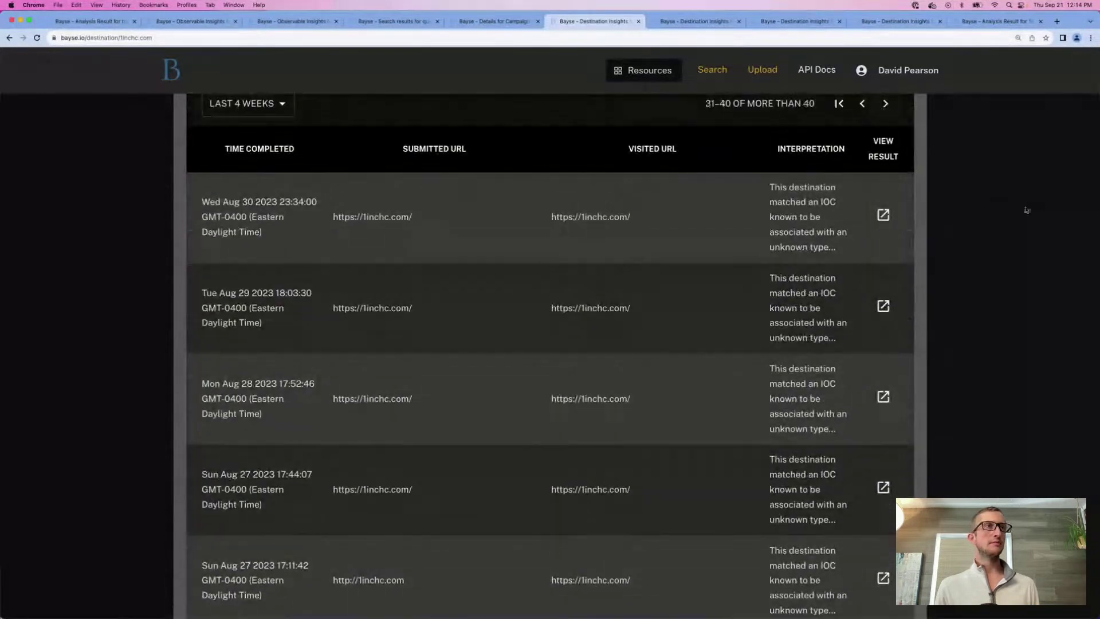
{"action": "scroll", "coordinate": [985, 273], "scroll_direction": "down", "scroll_amount": 1}
{"action": "scroll", "coordinate": [983, 275], "scroll_direction": "down", "scroll_amount": 1}
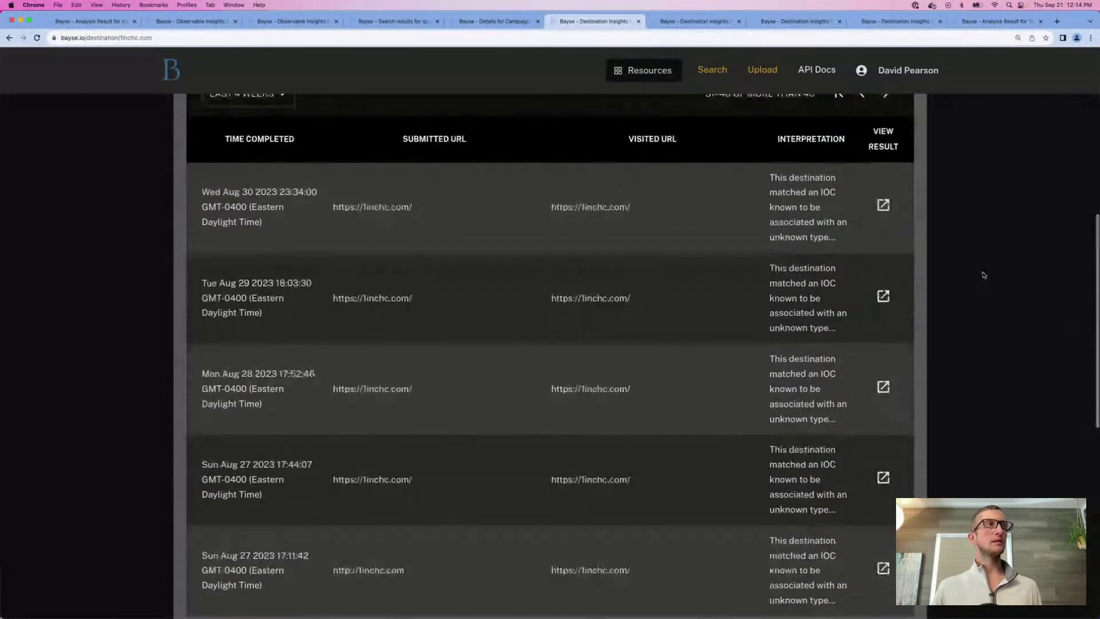
{"action": "scroll", "coordinate": [983, 274], "scroll_direction": "down", "scroll_amount": 1}
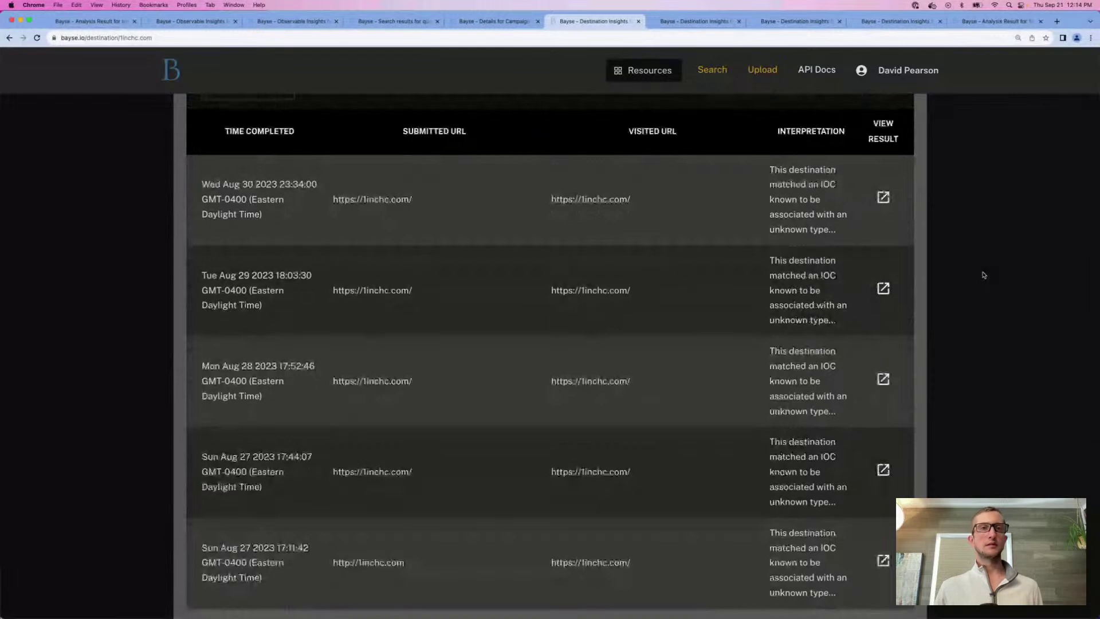
{"action": "scroll", "coordinate": [982, 274], "scroll_direction": "up", "scroll_amount": 3}
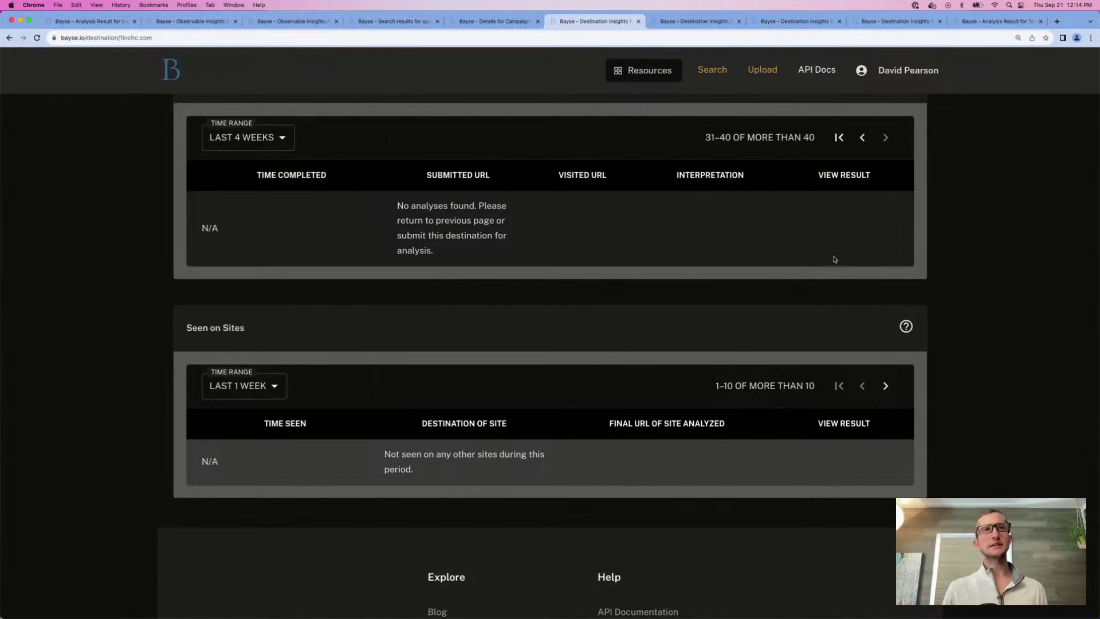
{"action": "scroll", "coordinate": [825, 265], "scroll_direction": "up", "scroll_amount": 1}
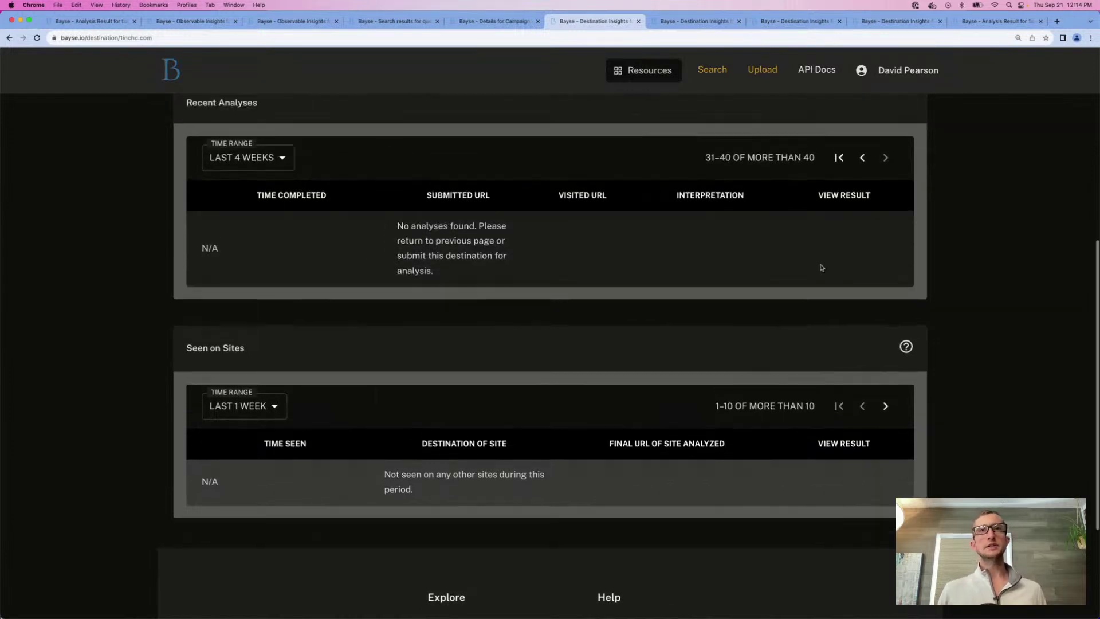
{"action": "scroll", "coordinate": [821, 267], "scroll_direction": "up", "scroll_amount": 6}
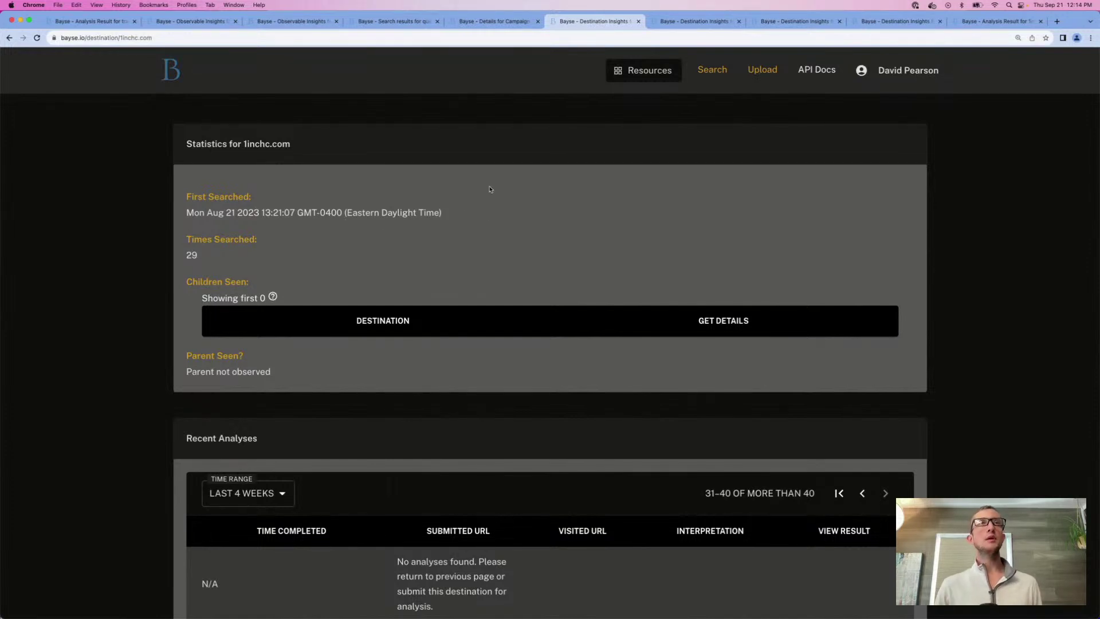
Step: Glance at the campaign details, then move on to metatrader.website's Destination Insights
{"action": "left_click", "coordinate": [510, 24]}
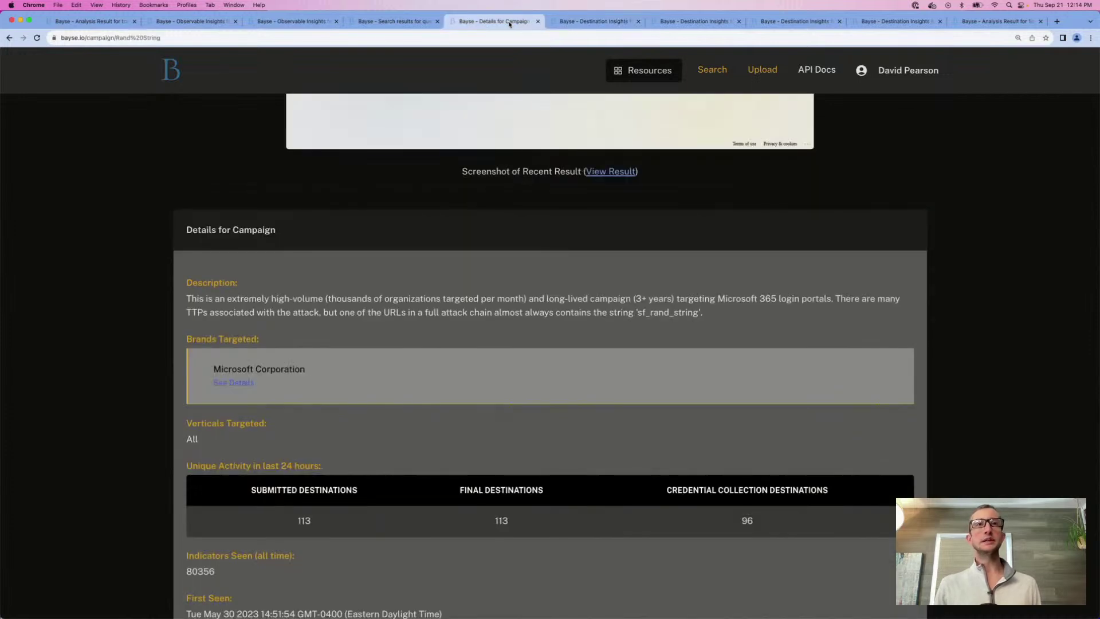
{"action": "left_click", "coordinate": [573, 23]}
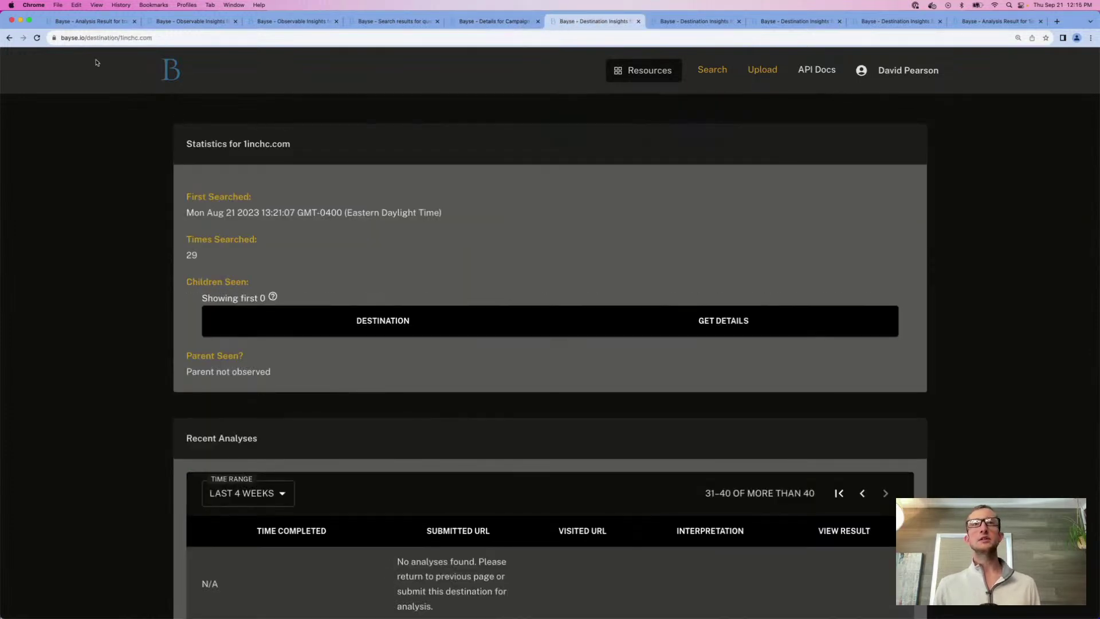
{"action": "key", "text": "ctrl+Tab"}
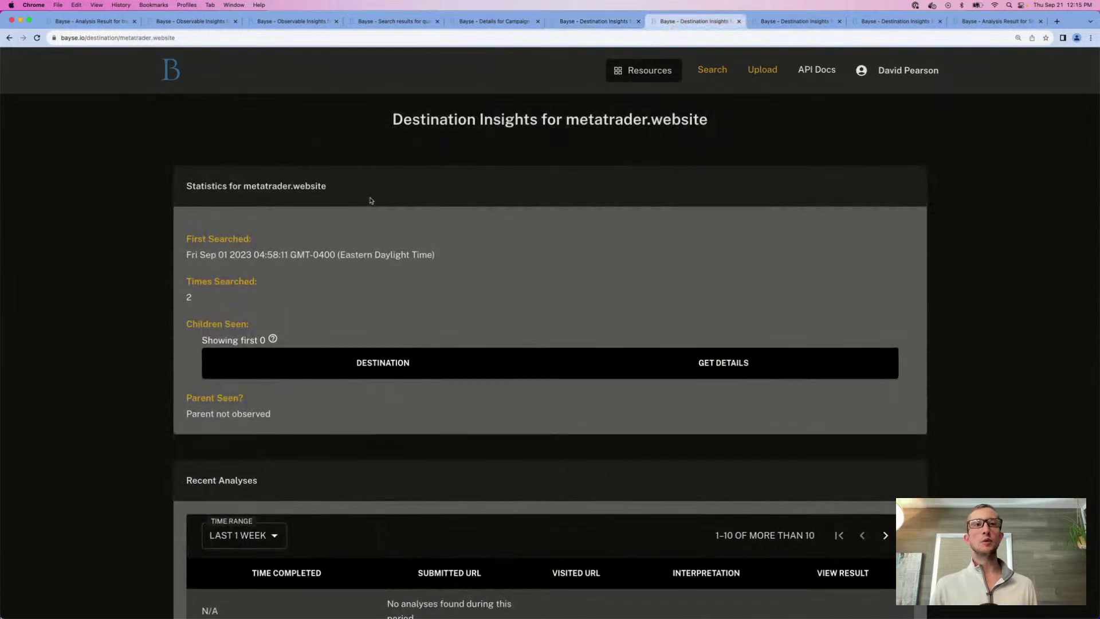
Step: Review bussinessonline-boi.com's Destination Insights statistics and Recent Analyses, then switch to the Twitter window
{"action": "scroll", "coordinate": [371, 200], "scroll_direction": "down", "scroll_amount": 3}
{"action": "scroll", "coordinate": [372, 201], "scroll_direction": "down", "scroll_amount": 4}
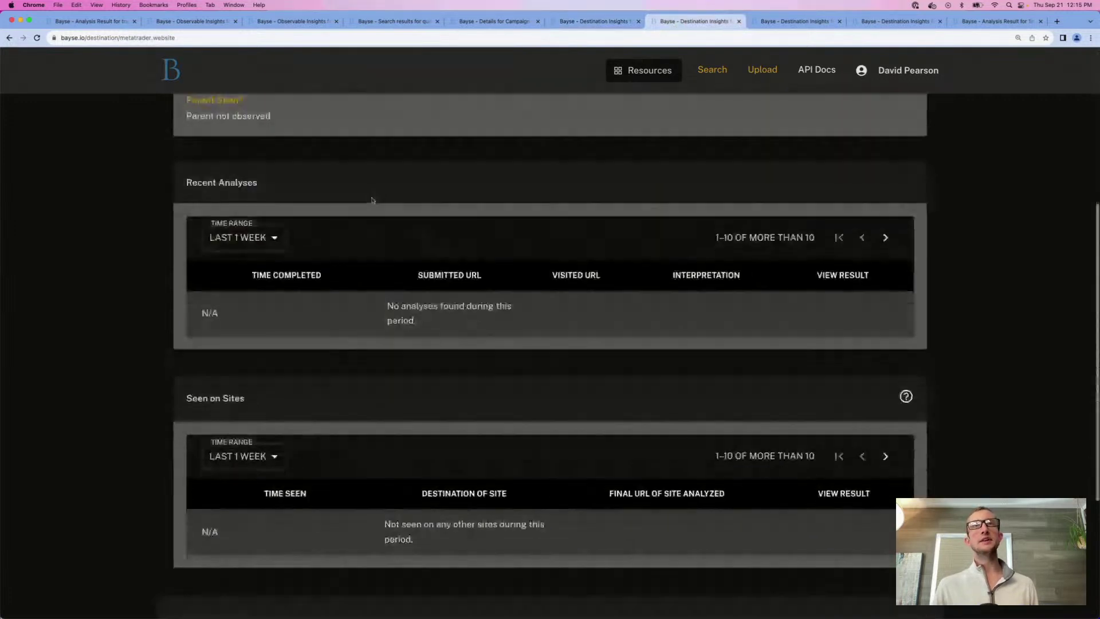
{"action": "scroll", "coordinate": [335, 118], "scroll_direction": "up", "scroll_amount": 3}
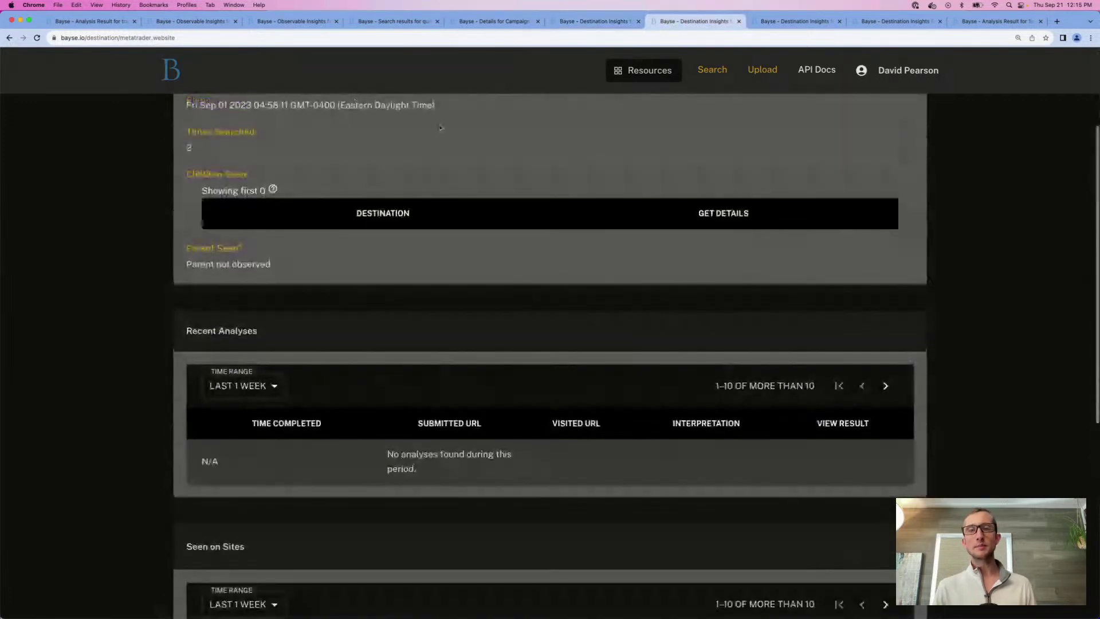
{"action": "left_click", "coordinate": [782, 24]}
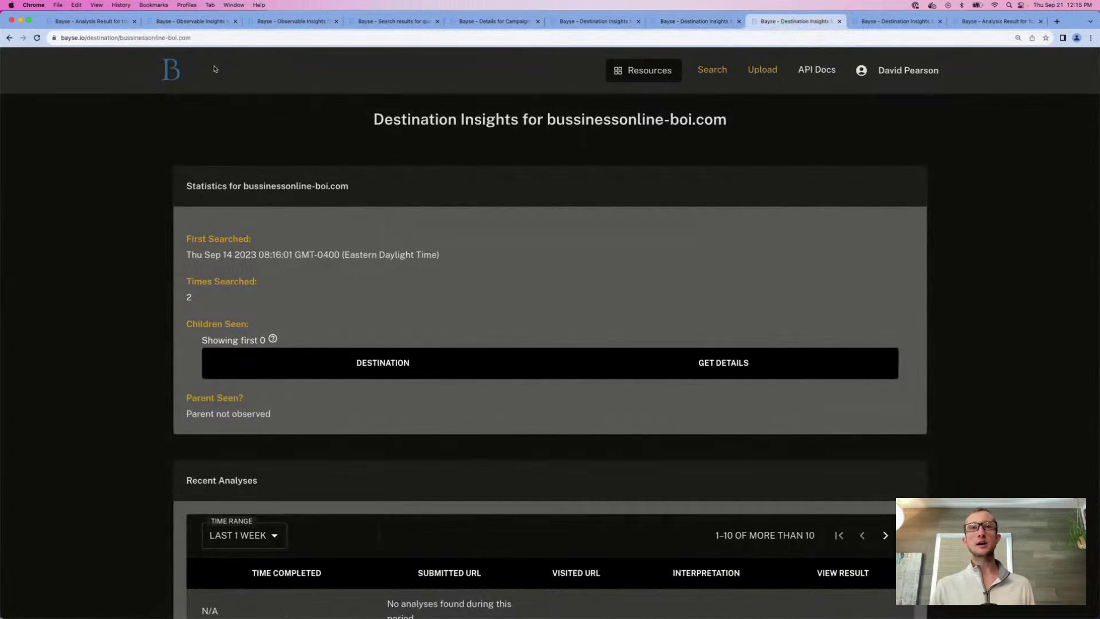
{"action": "scroll", "coordinate": [254, 271], "scroll_direction": "down", "scroll_amount": 3}
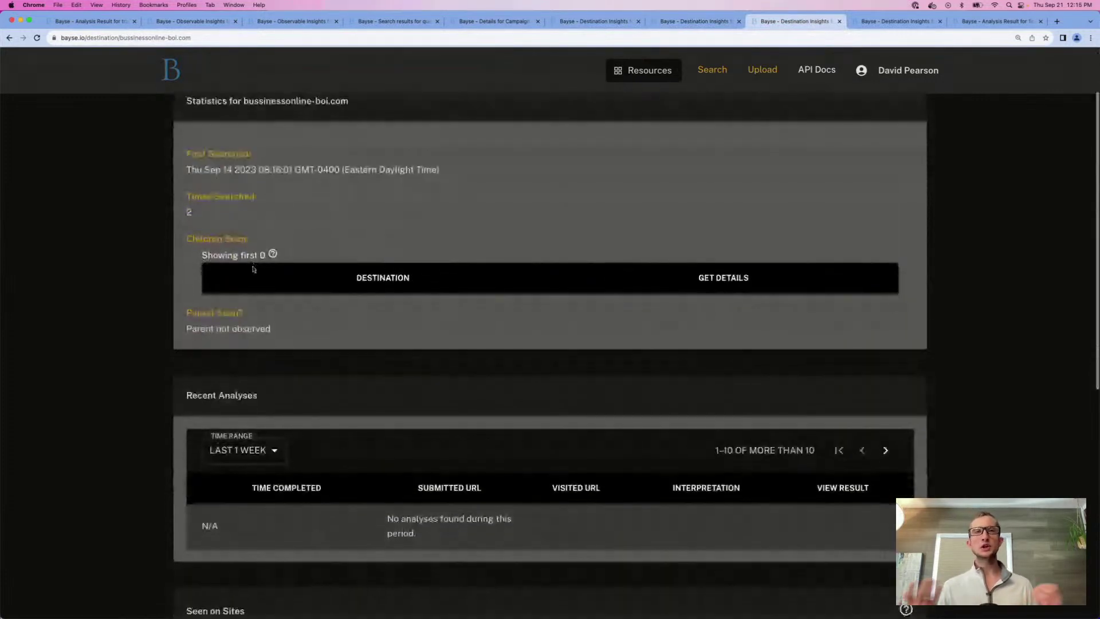
{"action": "scroll", "coordinate": [254, 270], "scroll_direction": "down", "scroll_amount": 1}
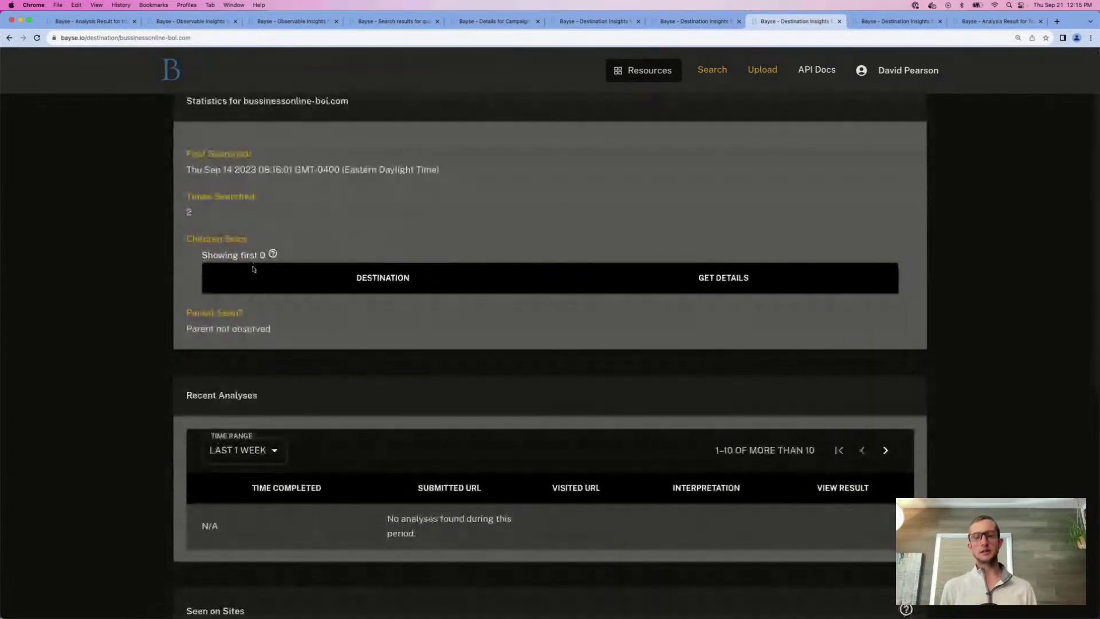
{"action": "key", "text": "super+grave"}
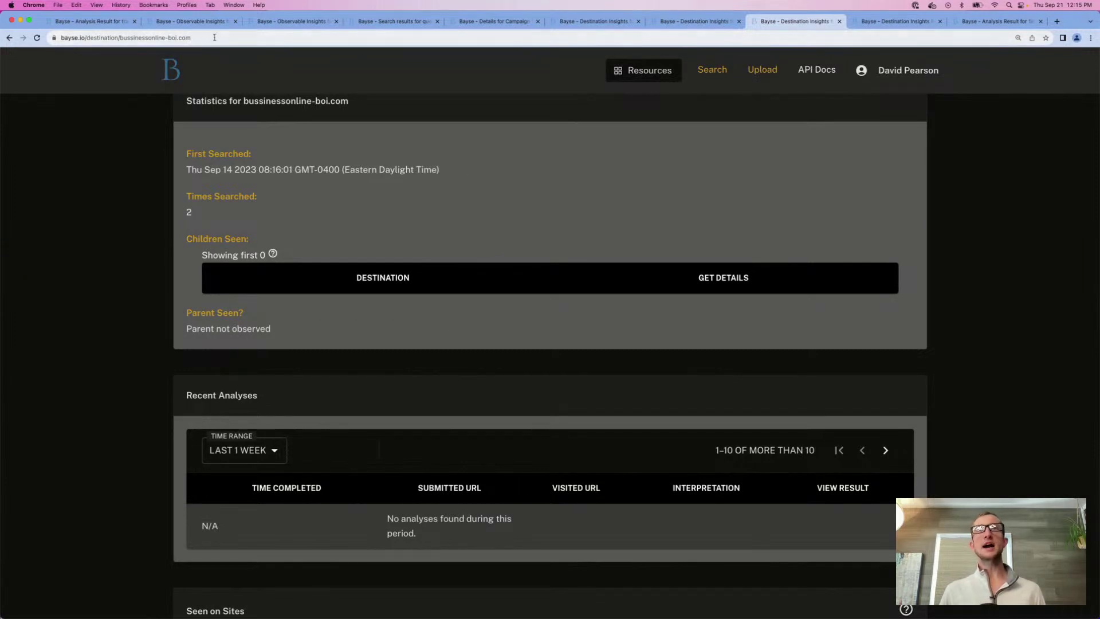
Step: Run the advanced query destination contains "splunk" from the traiding-vieiw.com tab
{"action": "left_click", "coordinate": [96, 23]}
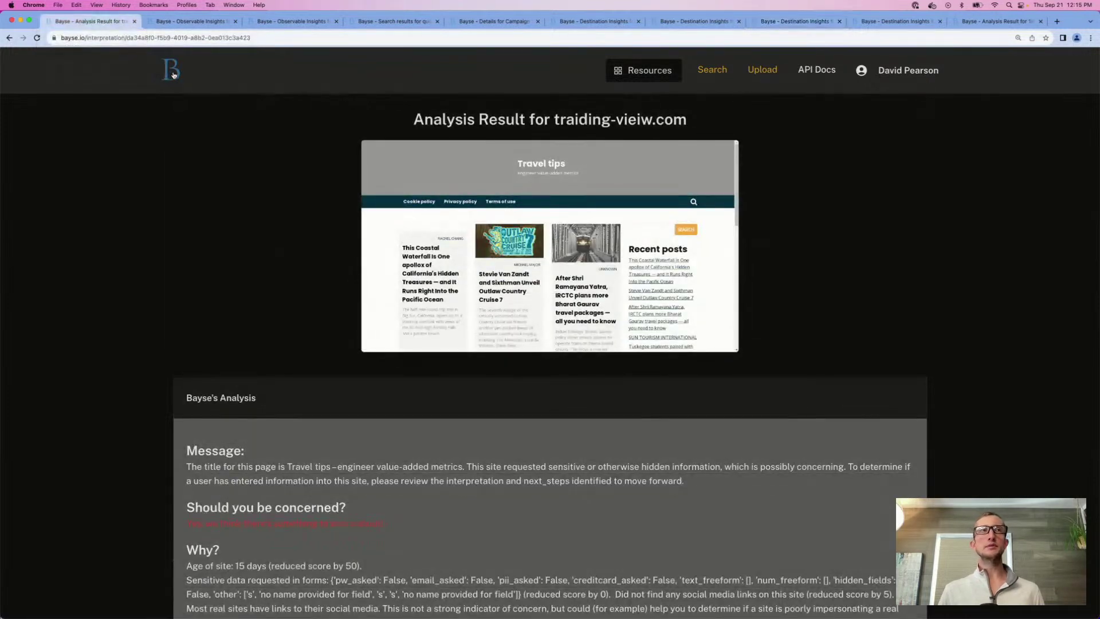
{"action": "left_click", "coordinate": [712, 73]}
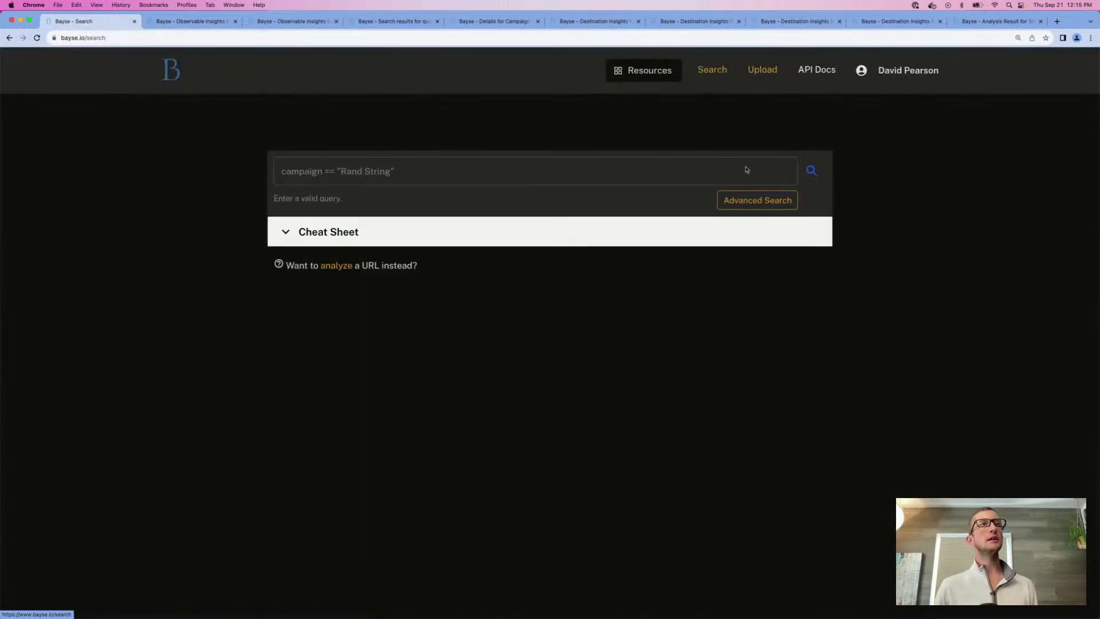
{"action": "left_click", "coordinate": [748, 207]}
{"action": "left_click", "coordinate": [684, 170]}
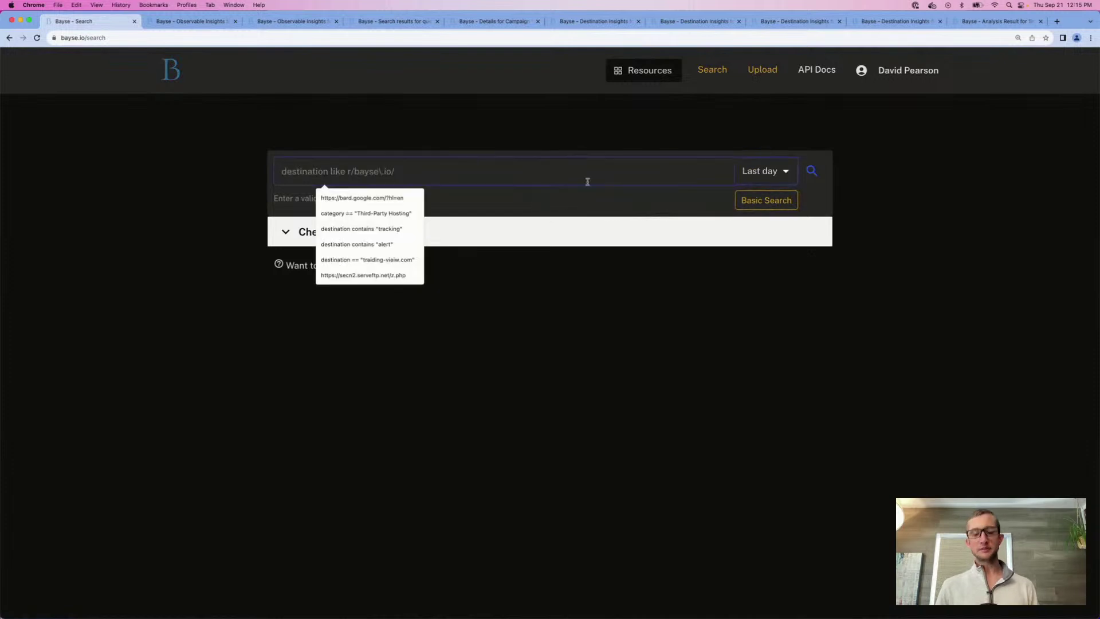
{"action": "type", "text": "destination conta"}
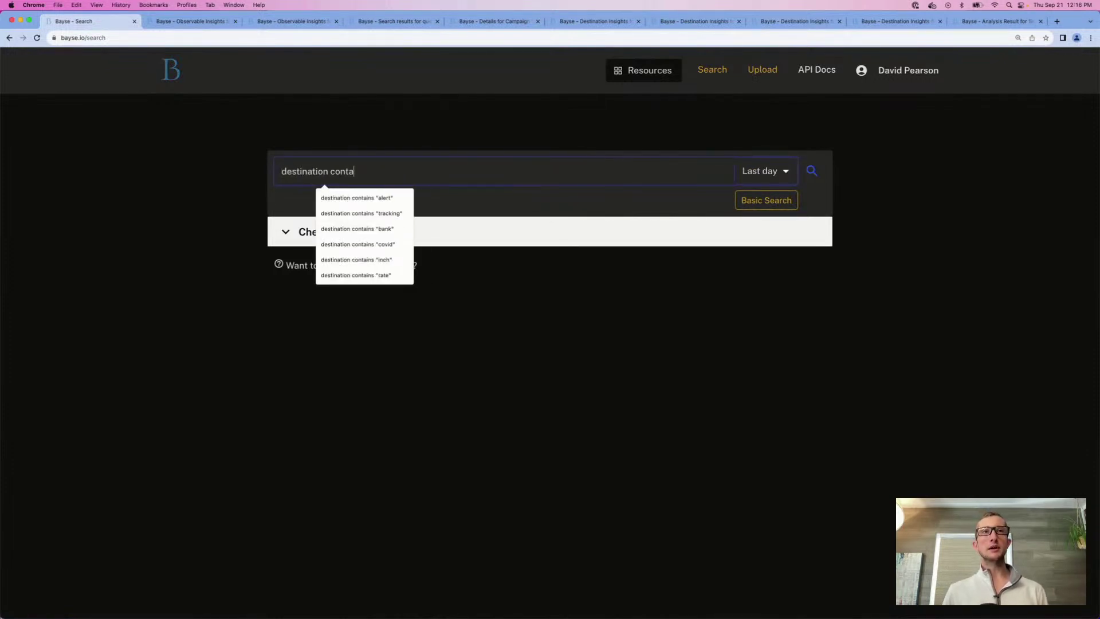
{"action": "type", "text": "ins \"splunk\""}
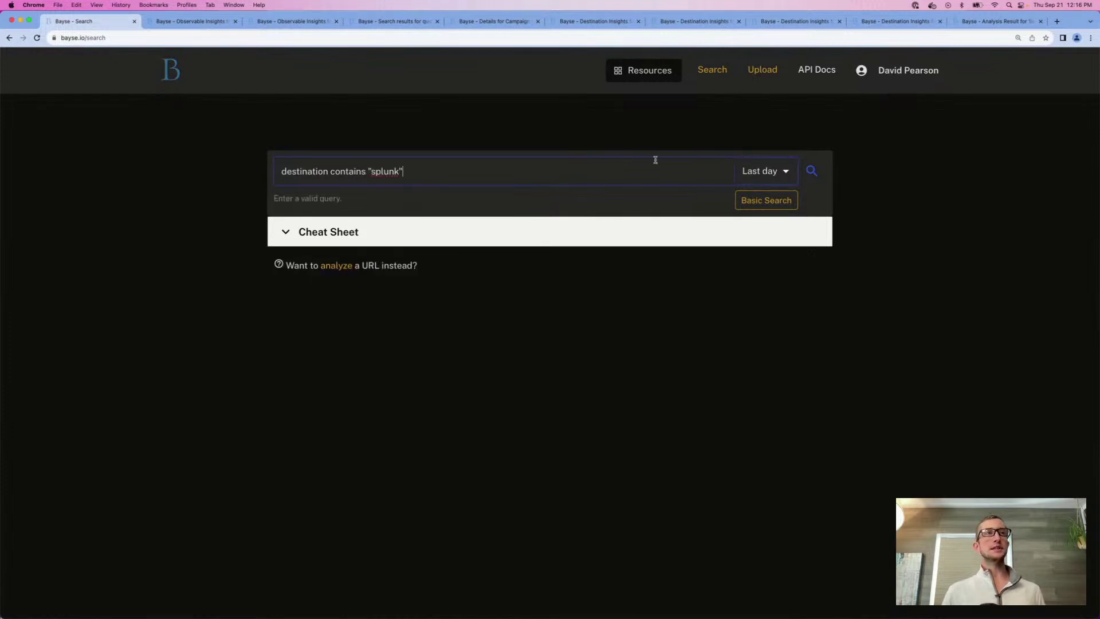
{"action": "left_click", "coordinate": [819, 172]}
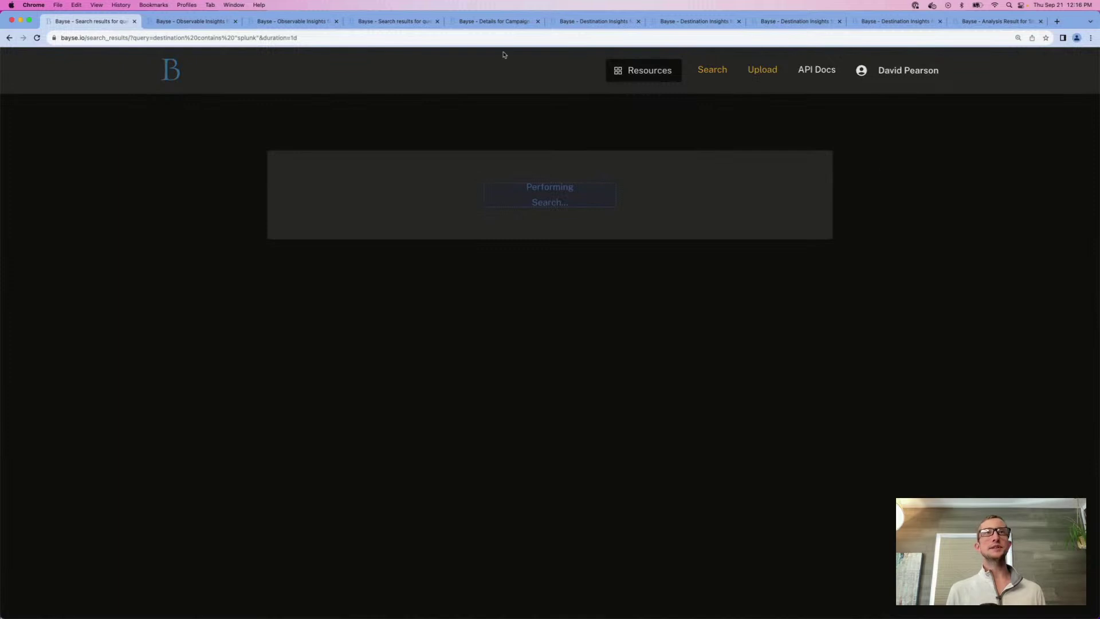
Step: Close the seven leftover investigation tabs and highlight posplunkjump.duckdns.org's last-searched time
{"action": "left_click", "coordinate": [235, 22]}
{"action": "left_click", "coordinate": [235, 22]}
{"action": "left_click", "coordinate": [234, 21]}
{"action": "left_click", "coordinate": [234, 22]}
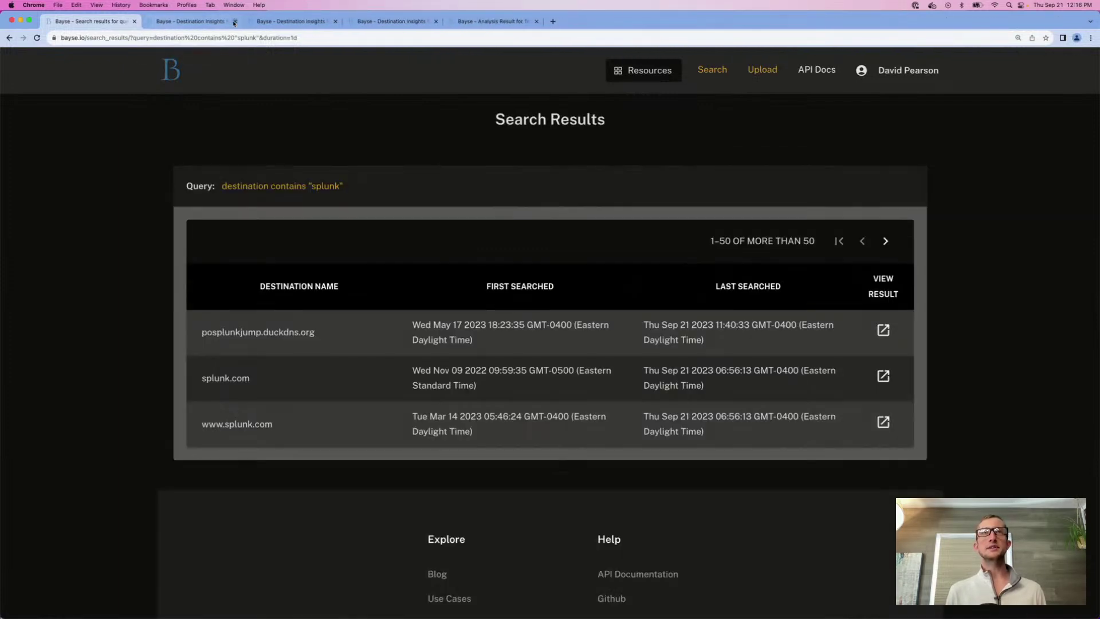
{"action": "left_click", "coordinate": [235, 21]}
{"action": "left_click", "coordinate": [235, 22]}
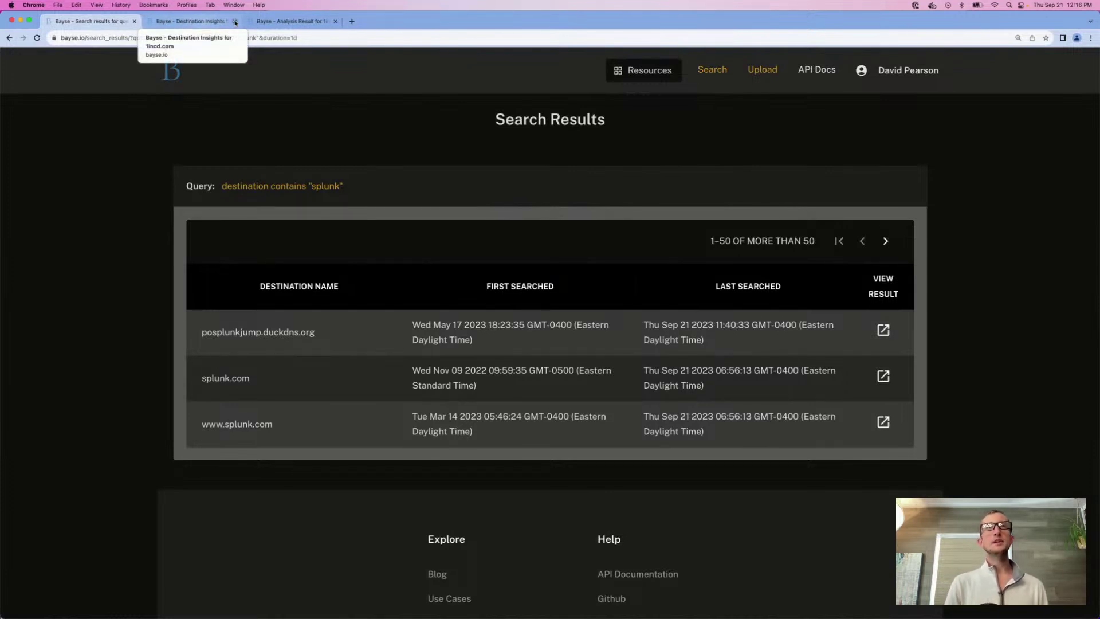
{"action": "left_click", "coordinate": [235, 22]}
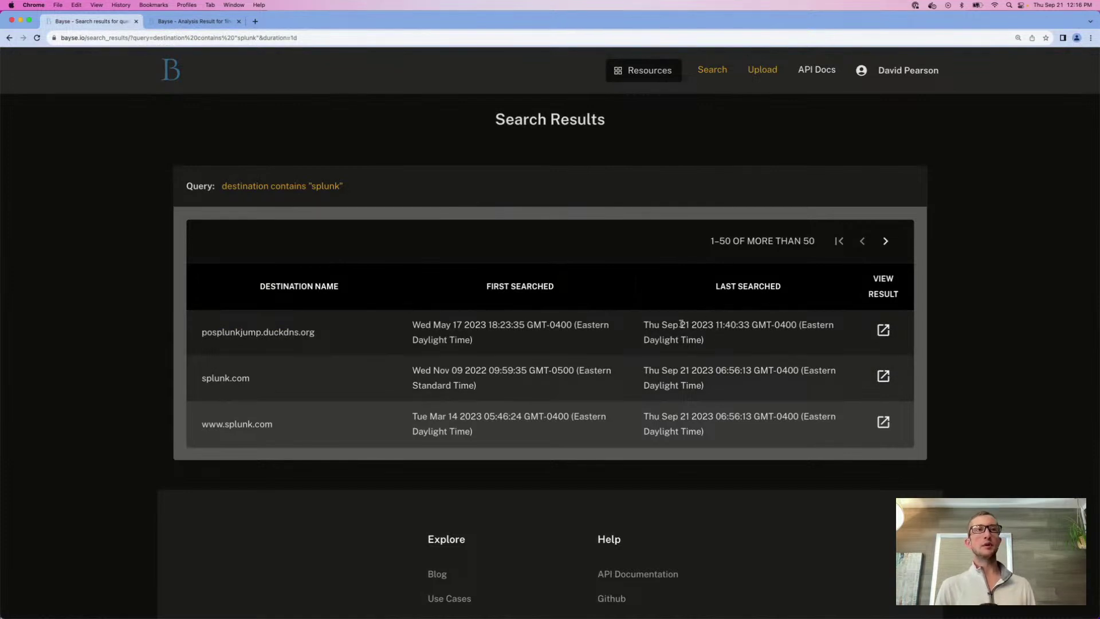
{"action": "left_click_drag", "start_coordinate": [681, 324], "coordinate": [740, 325]}
{"action": "left_click", "coordinate": [551, 327]}
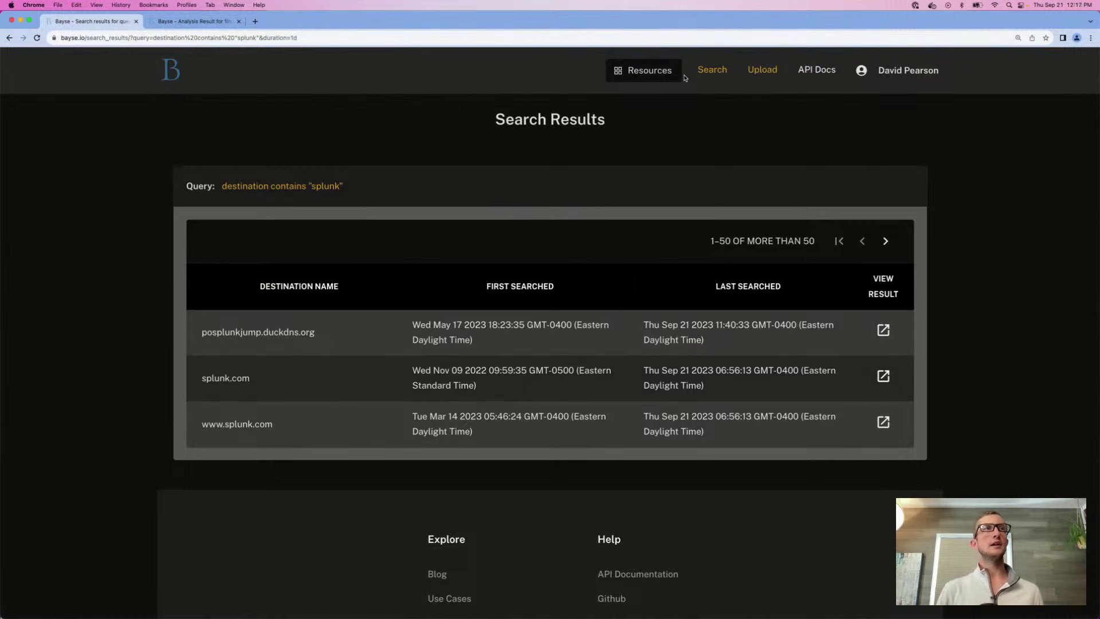
Step: Enter the advanced query destination contains "trading", correcting the mistyped "traiding"
{"action": "left_click", "coordinate": [713, 75]}
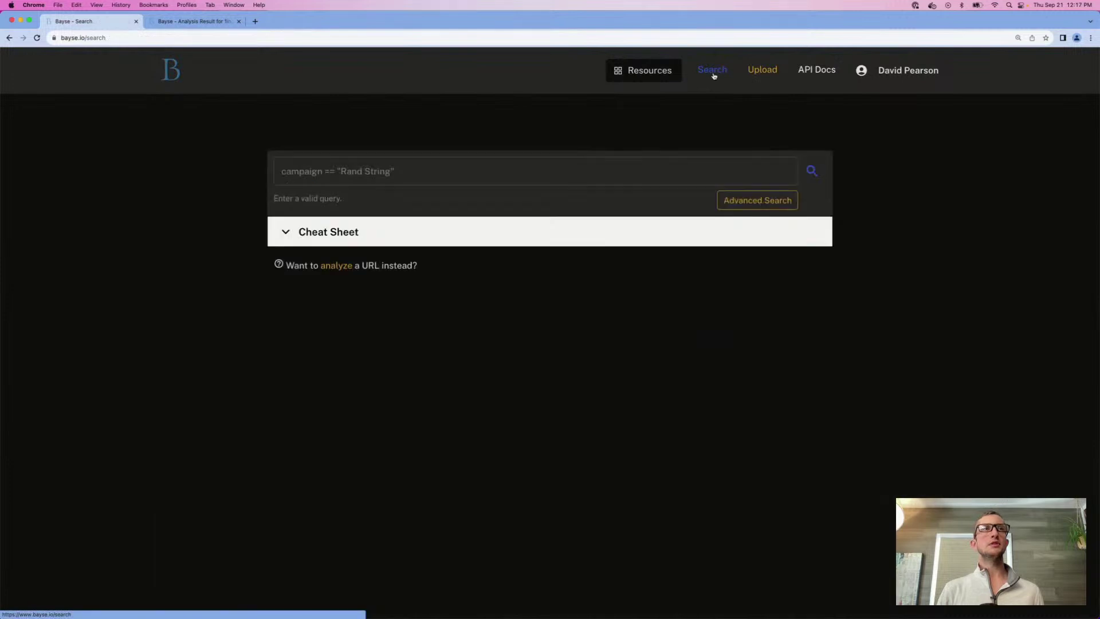
{"action": "left_click", "coordinate": [754, 205]}
{"action": "left_click", "coordinate": [589, 163]}
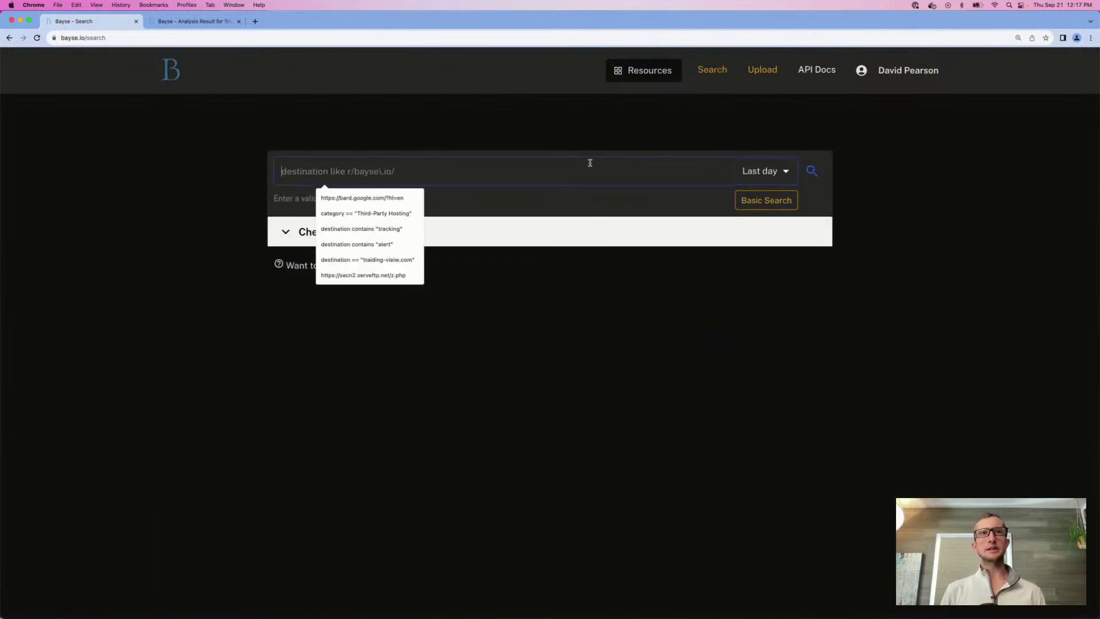
{"action": "type", "text": "destination"}
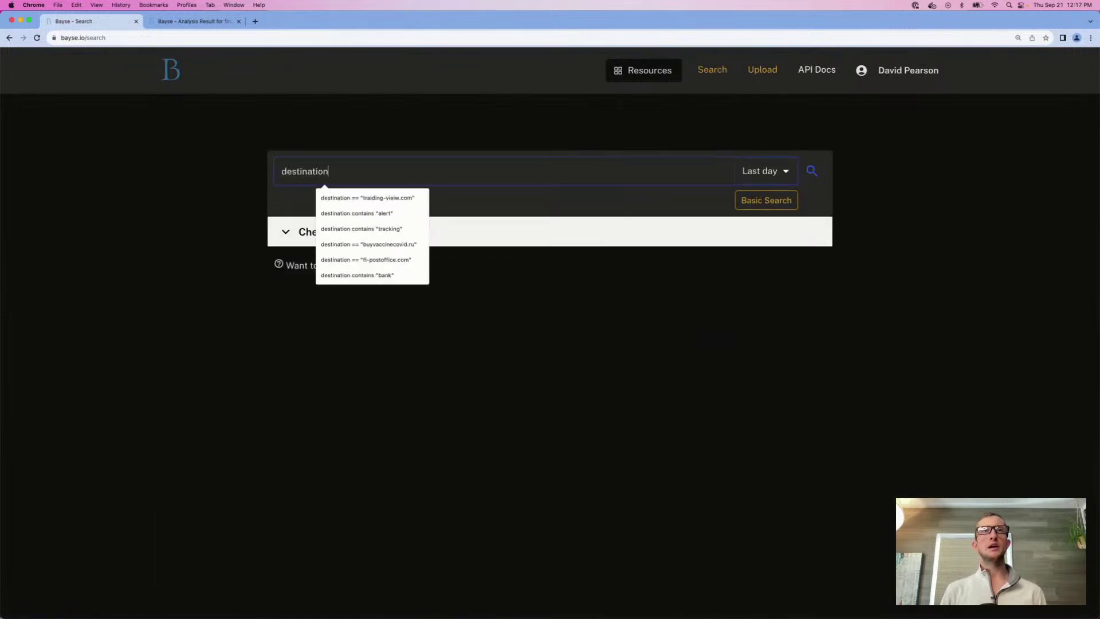
{"action": "type", "text": " contains \"tr"}
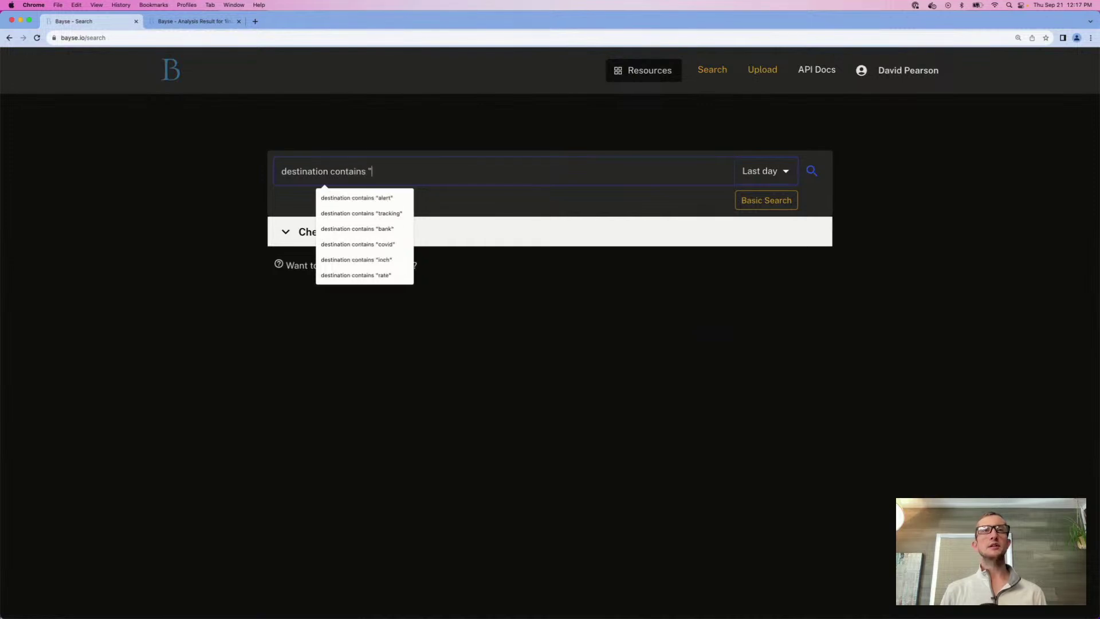
{"action": "type", "text": "aiding\""}
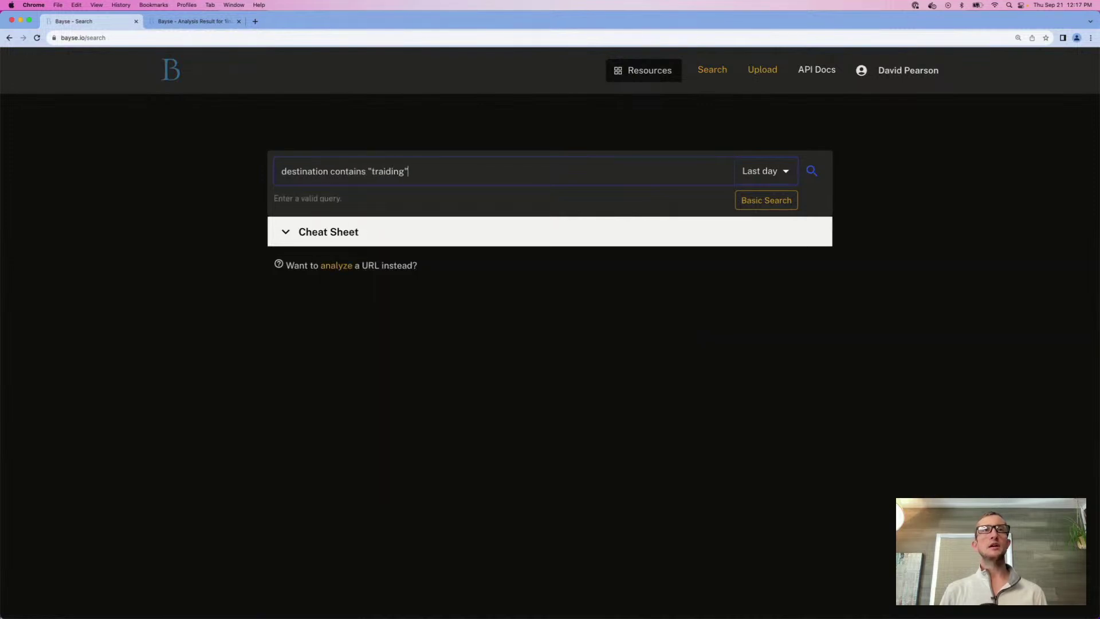
{"action": "left_click", "coordinate": [392, 171]}
{"action": "key", "text": "BackSpace"}
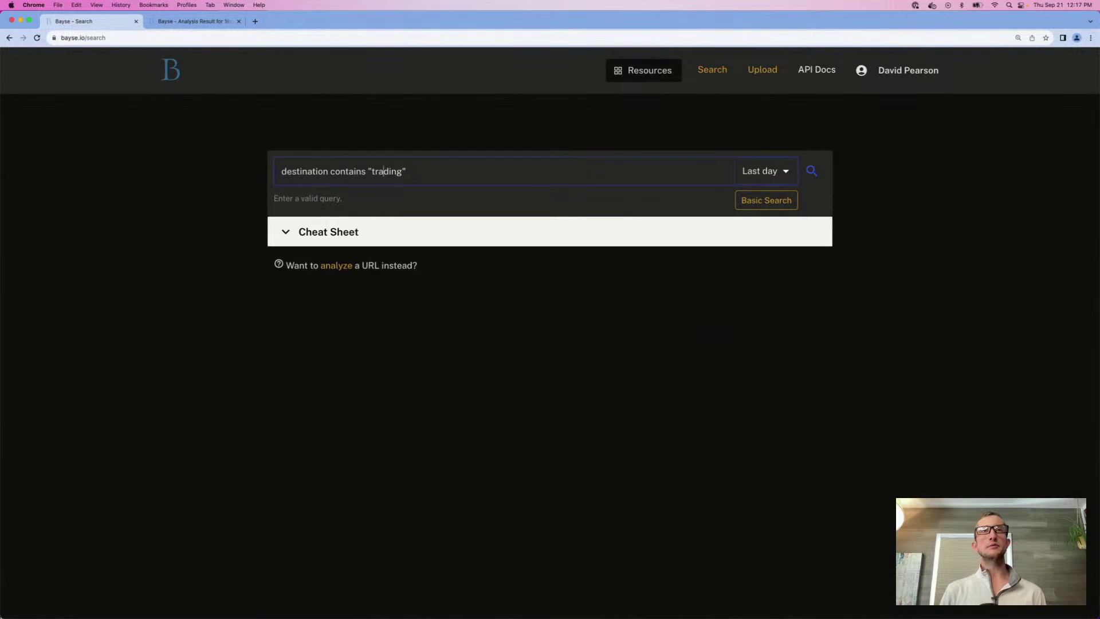
Step: Run the search over Last week, then switch to the X post naming traiding-vieiw.com
{"action": "left_click", "coordinate": [788, 175]}
{"action": "left_click", "coordinate": [751, 266]}
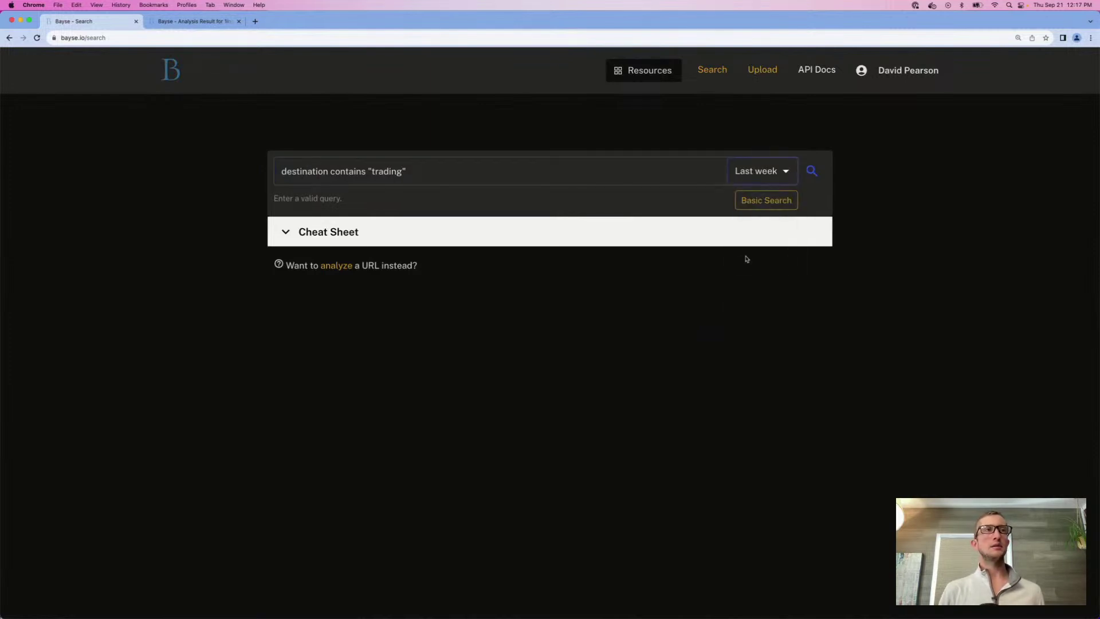
{"action": "left_click", "coordinate": [811, 170]}
{"action": "key", "text": "super+grave"}
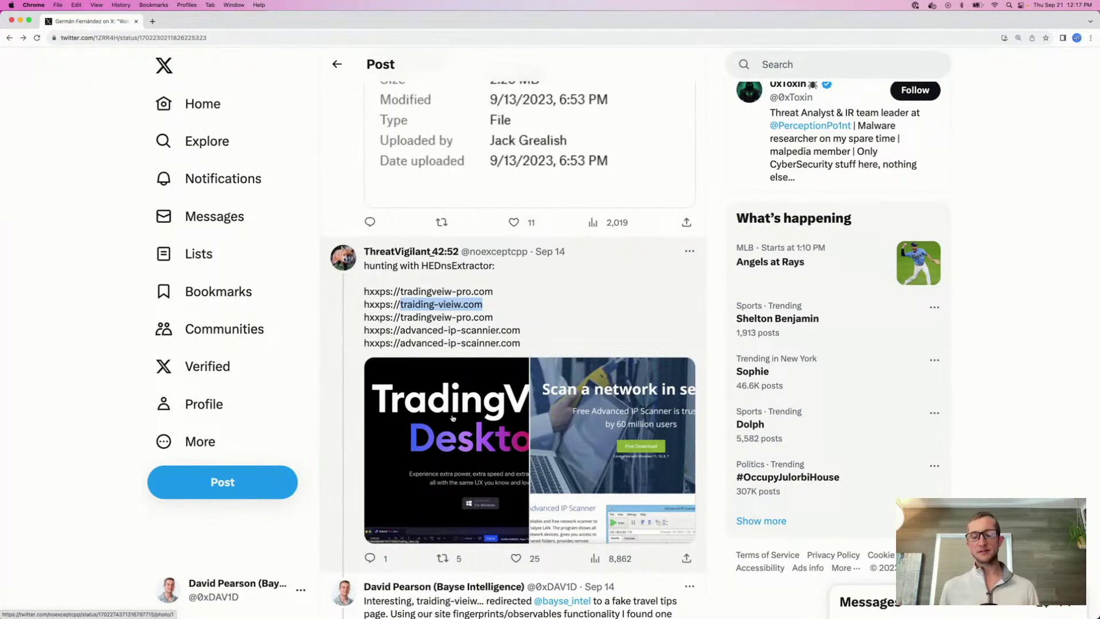
Step: Leave X and return to Bayse's 'trading' destination results, listing tutigeneraltrading.com and lookat.trading
{"action": "key", "text": "super+space"}
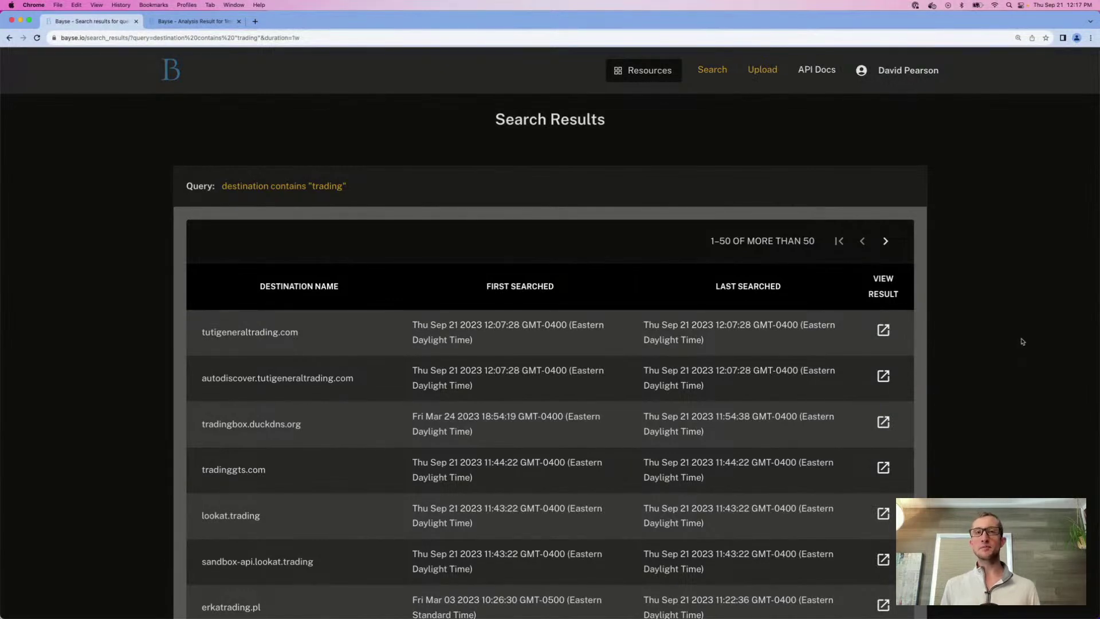
Step: Scroll through the first 50 'trading' destinations, from tradingview.com down to bluetrading.co.uk
{"action": "scroll", "coordinate": [1022, 343], "scroll_direction": "down", "scroll_amount": 2}
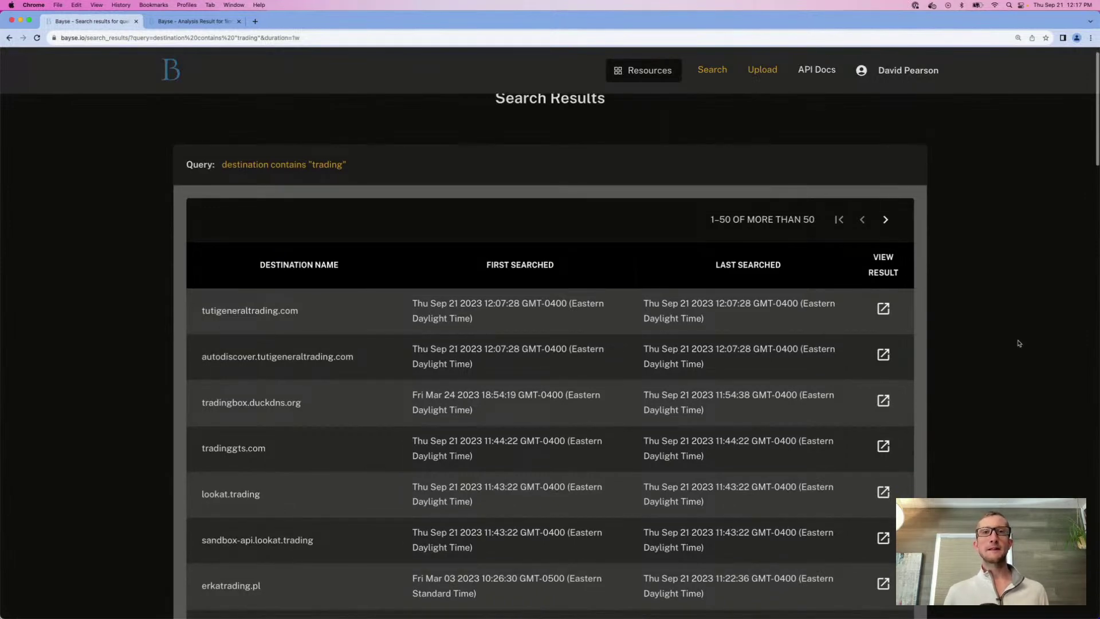
{"action": "scroll", "coordinate": [1019, 342], "scroll_direction": "down", "scroll_amount": 6}
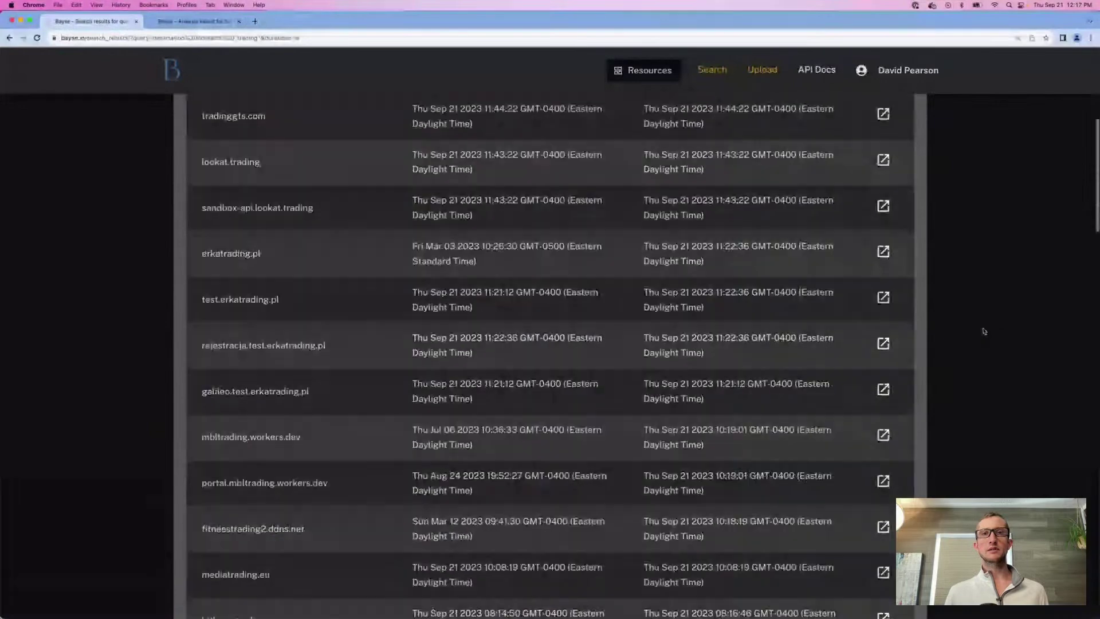
{"action": "scroll", "coordinate": [984, 331], "scroll_direction": "down", "scroll_amount": 8}
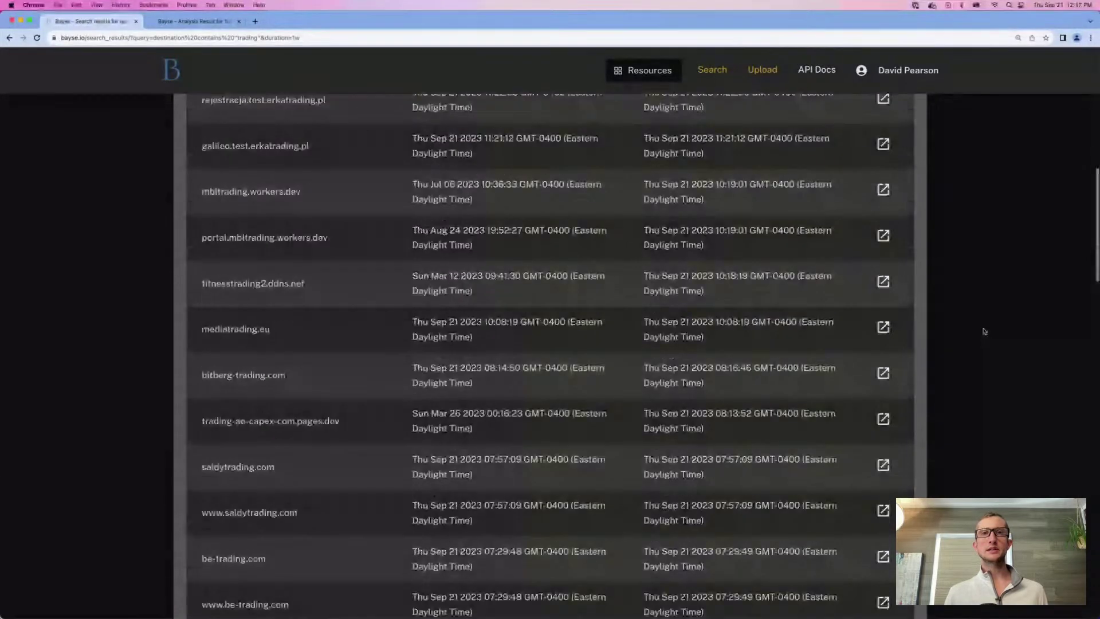
{"action": "scroll", "coordinate": [983, 331], "scroll_direction": "down", "scroll_amount": 1}
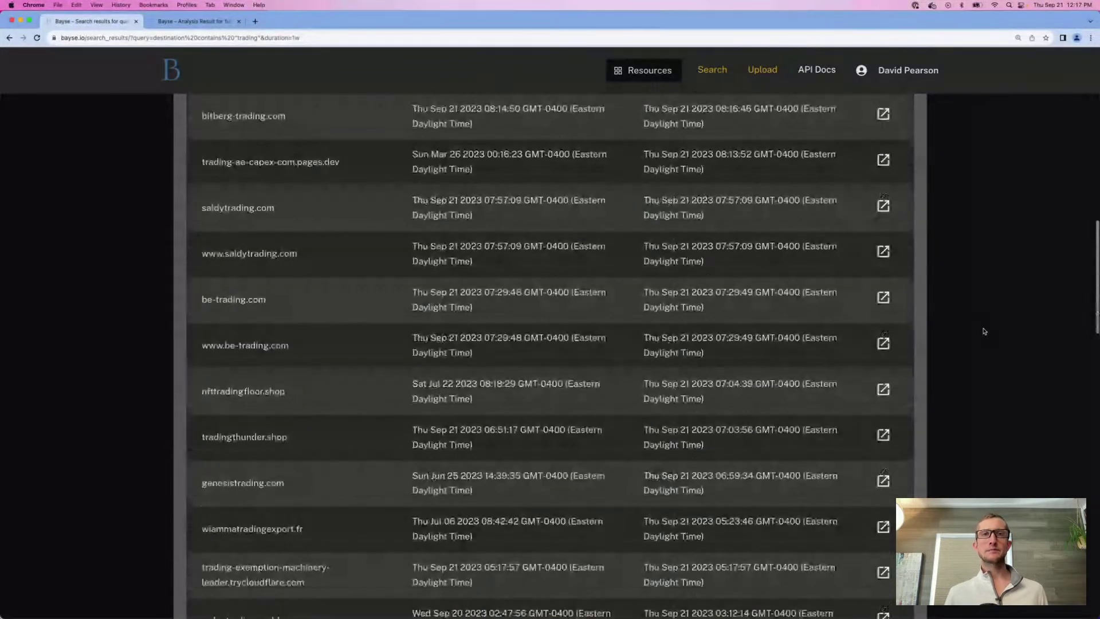
{"action": "scroll", "coordinate": [984, 331], "scroll_direction": "down", "scroll_amount": 3}
{"action": "scroll", "coordinate": [983, 331], "scroll_direction": "down", "scroll_amount": 3}
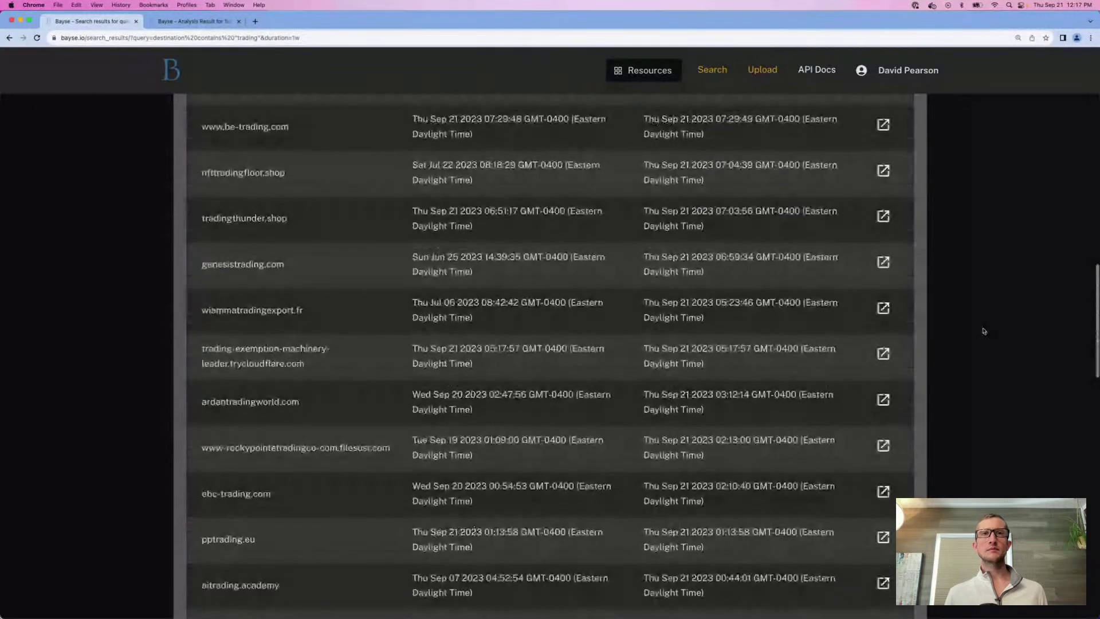
{"action": "scroll", "coordinate": [984, 331], "scroll_direction": "down", "scroll_amount": 2}
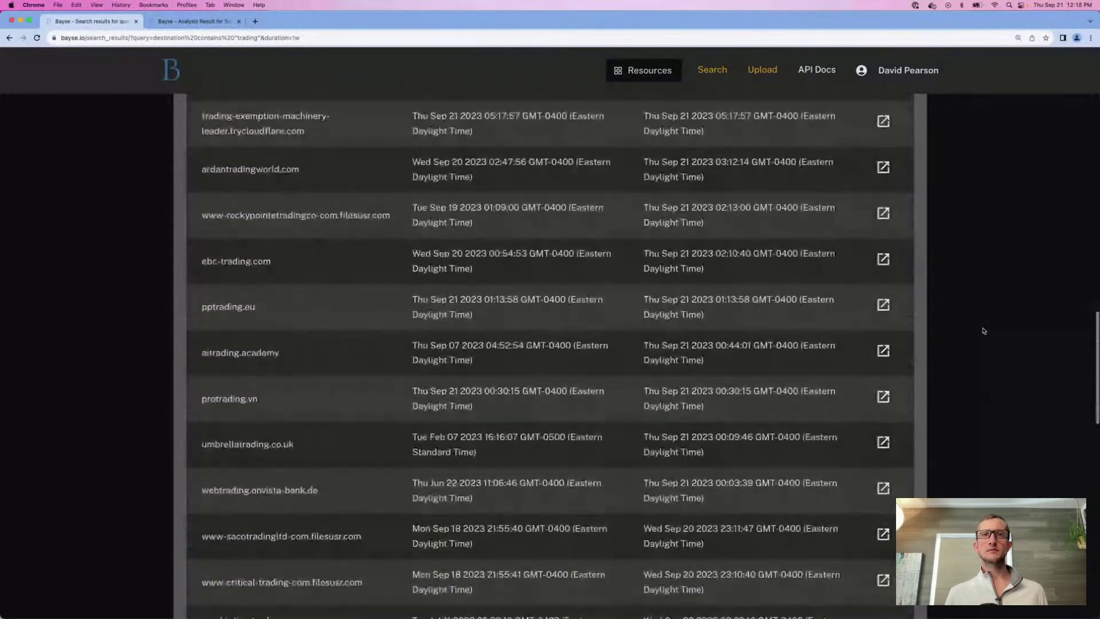
{"action": "scroll", "coordinate": [983, 331], "scroll_direction": "down", "scroll_amount": 2}
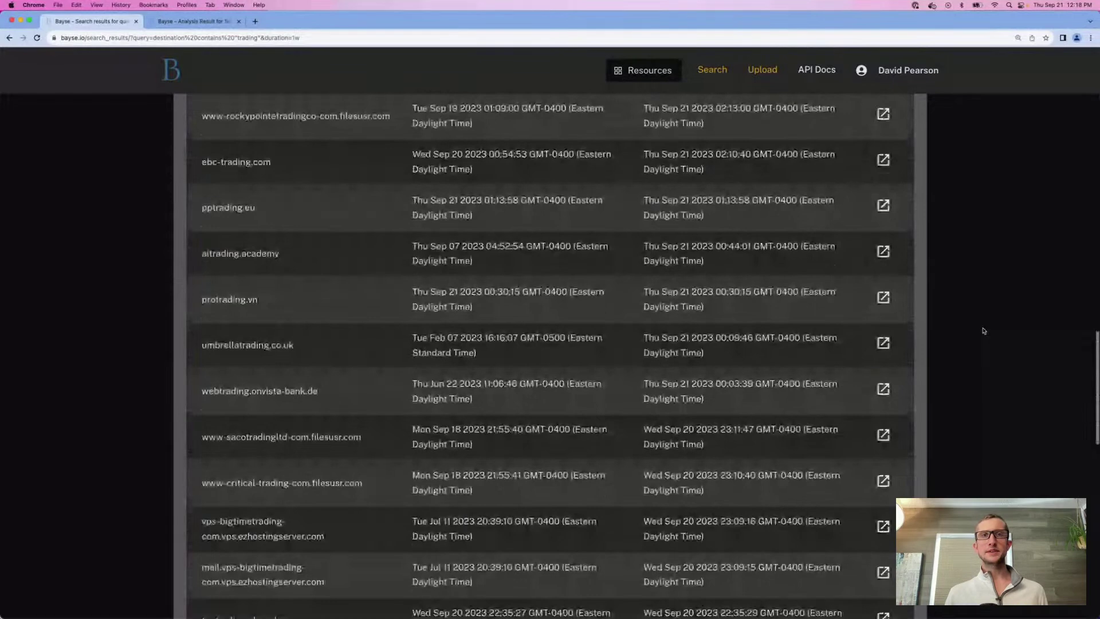
{"action": "scroll", "coordinate": [983, 331], "scroll_direction": "down", "scroll_amount": 1}
{"action": "scroll", "coordinate": [983, 331], "scroll_direction": "down", "scroll_amount": 1}
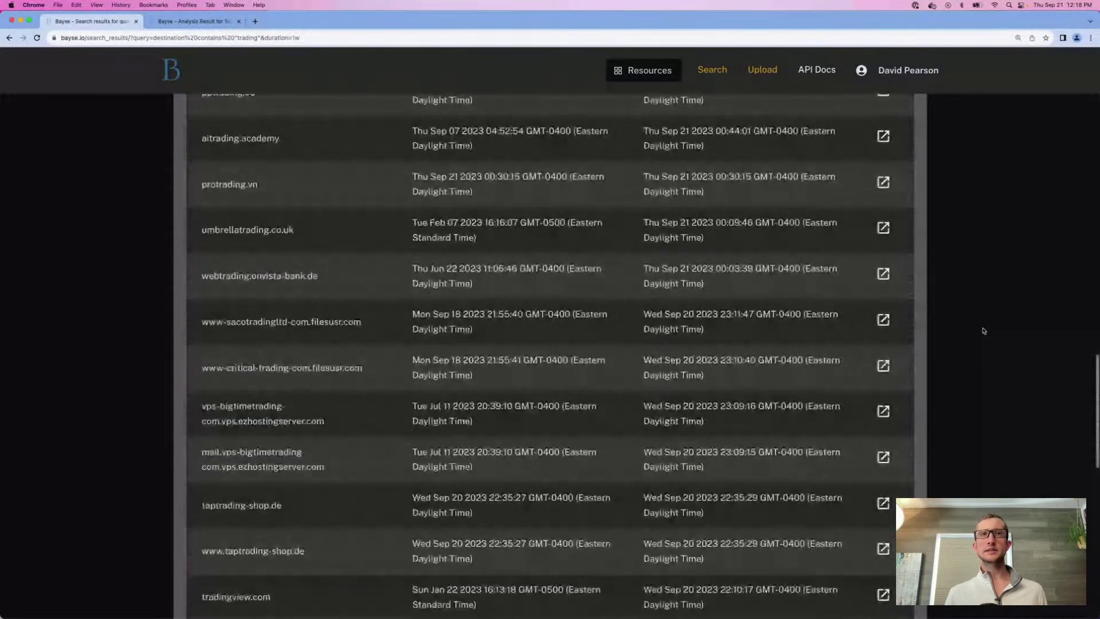
{"action": "scroll", "coordinate": [984, 331], "scroll_direction": "down", "scroll_amount": 2}
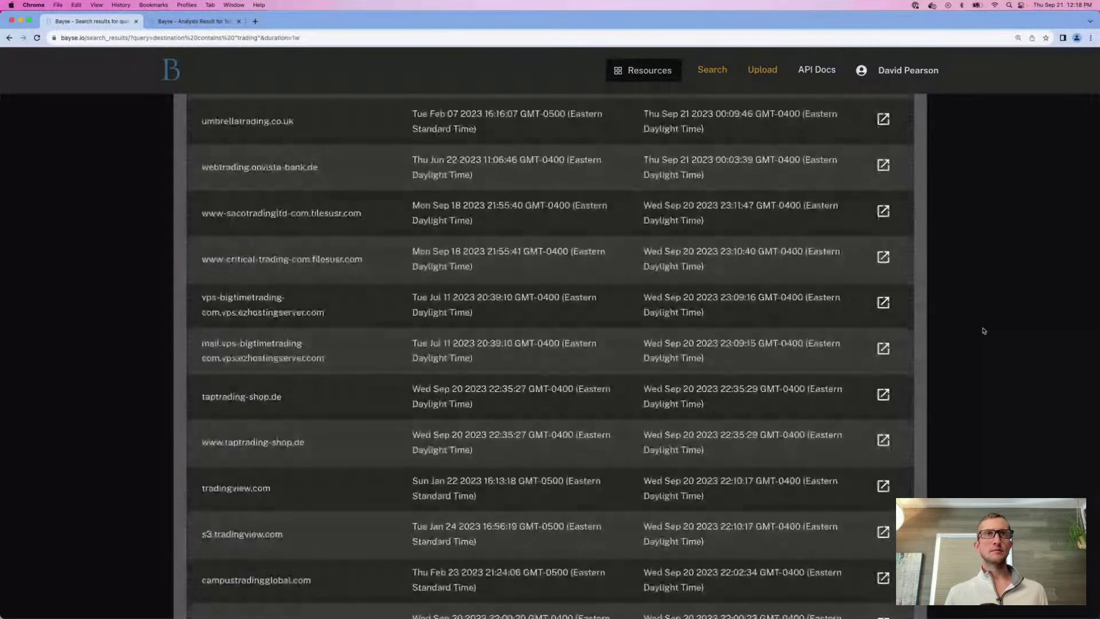
{"action": "scroll", "coordinate": [983, 331], "scroll_direction": "down", "scroll_amount": 3}
{"action": "scroll", "coordinate": [983, 331], "scroll_direction": "down", "scroll_amount": 4}
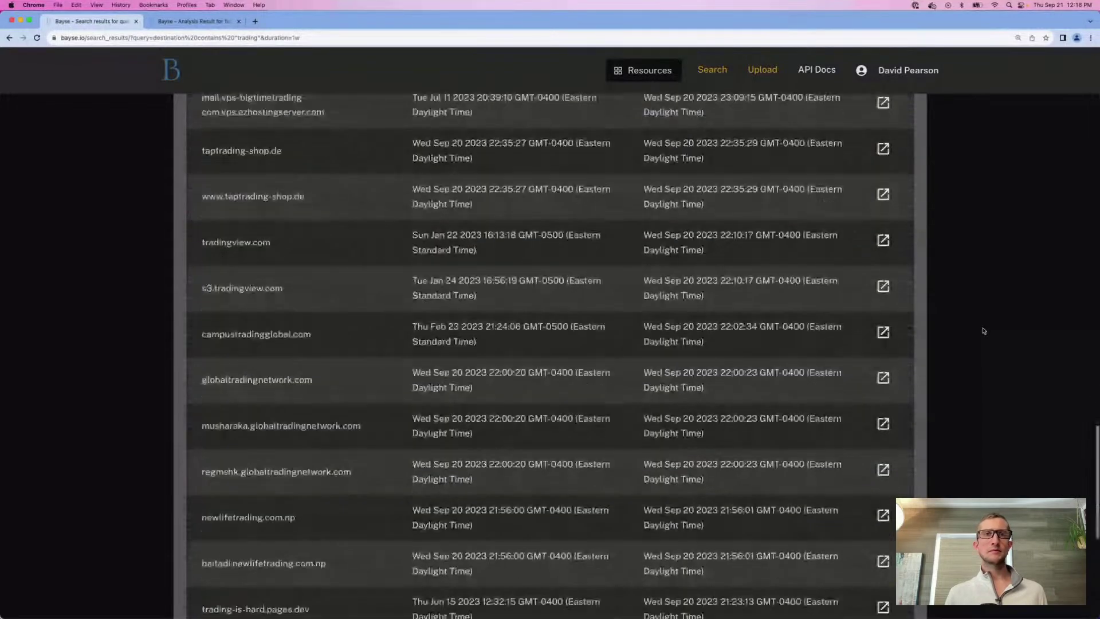
{"action": "scroll", "coordinate": [983, 331], "scroll_direction": "down", "scroll_amount": 1}
{"action": "scroll", "coordinate": [983, 331], "scroll_direction": "down", "scroll_amount": 2}
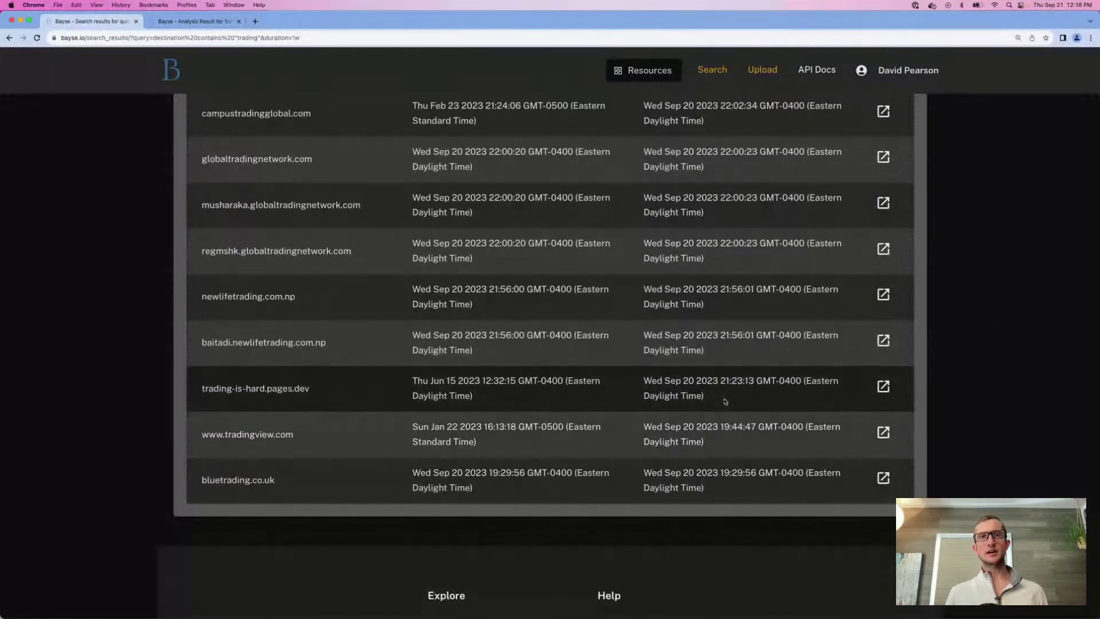
{"action": "scroll", "coordinate": [725, 401], "scroll_direction": "up", "scroll_amount": 20}
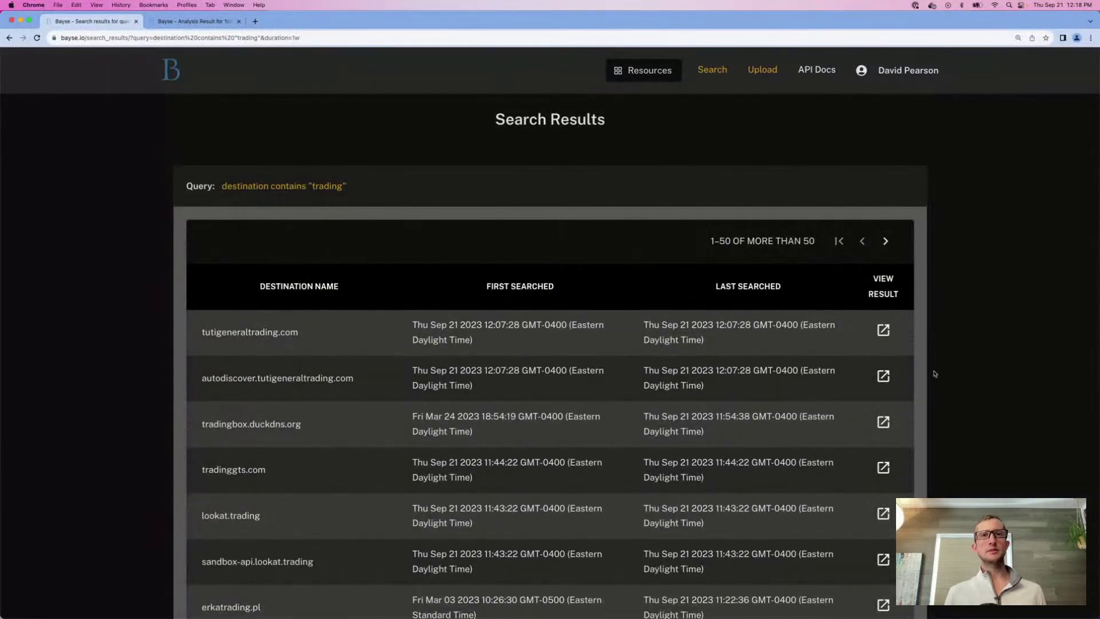
{"action": "scroll", "coordinate": [993, 360], "scroll_direction": "down", "scroll_amount": 20}
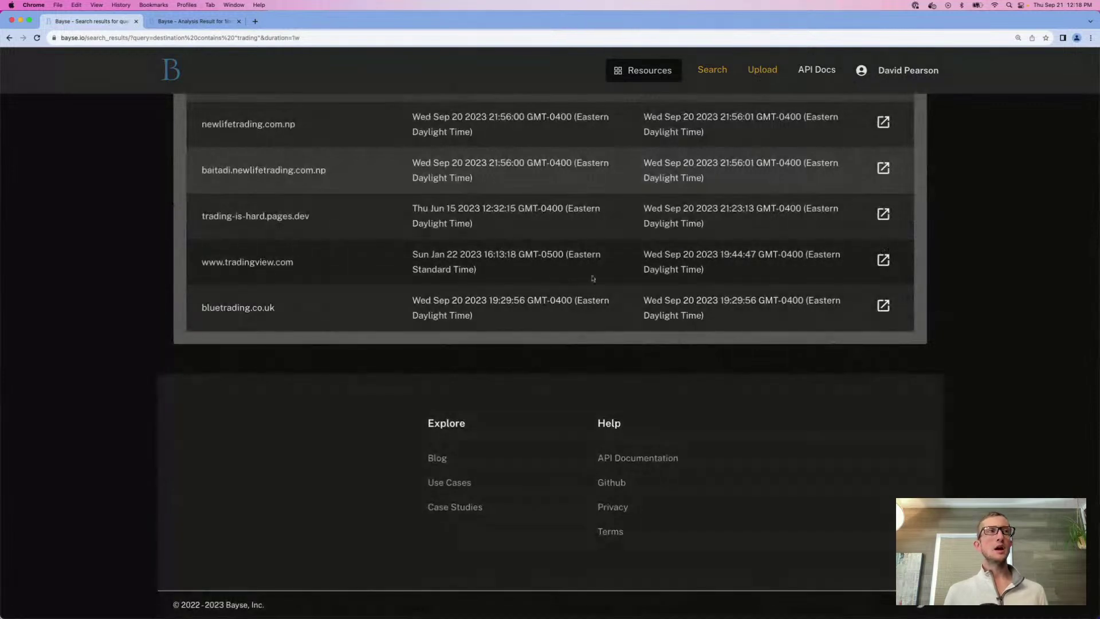
{"action": "left_click", "coordinate": [884, 260]}
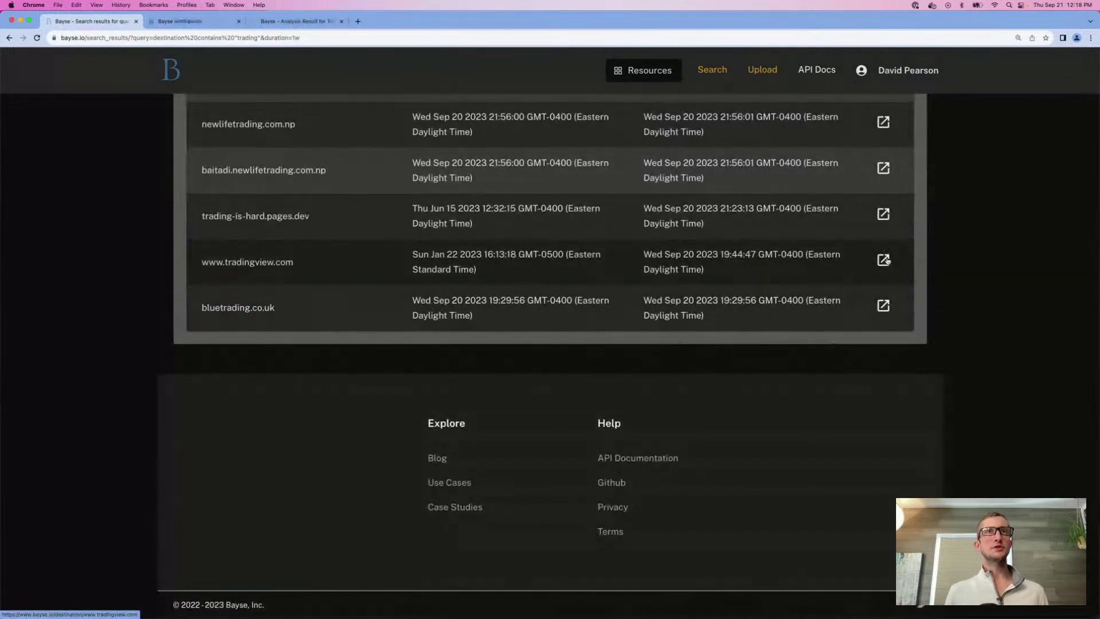
{"action": "scroll", "coordinate": [960, 284], "scroll_direction": "up", "scroll_amount": 1}
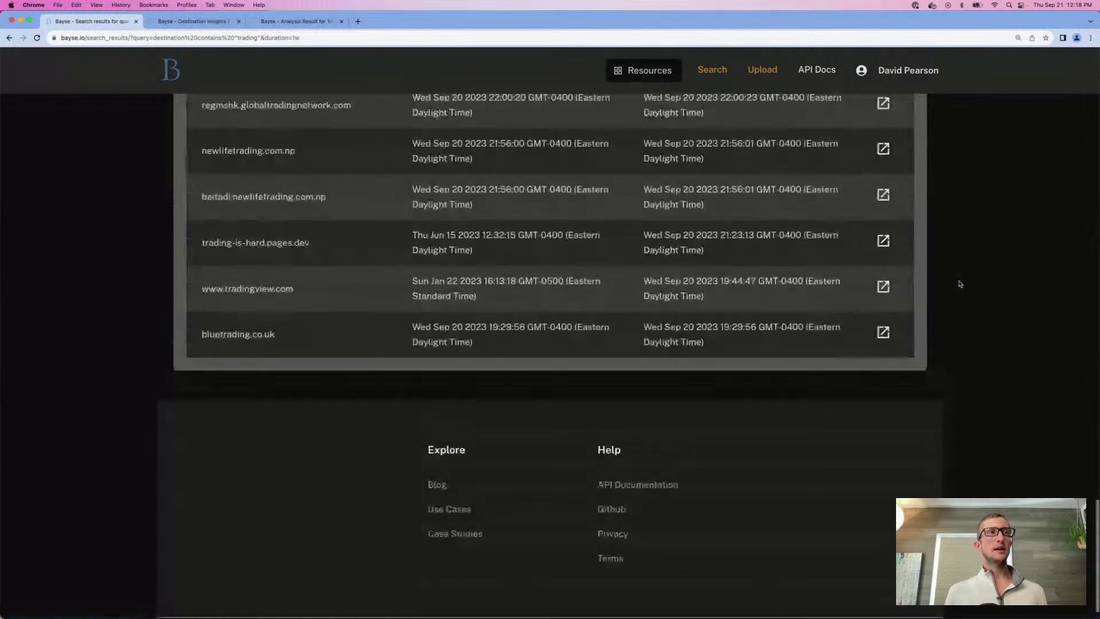
{"action": "scroll", "coordinate": [960, 283], "scroll_direction": "up", "scroll_amount": 15}
{"action": "left_click", "coordinate": [885, 241]}
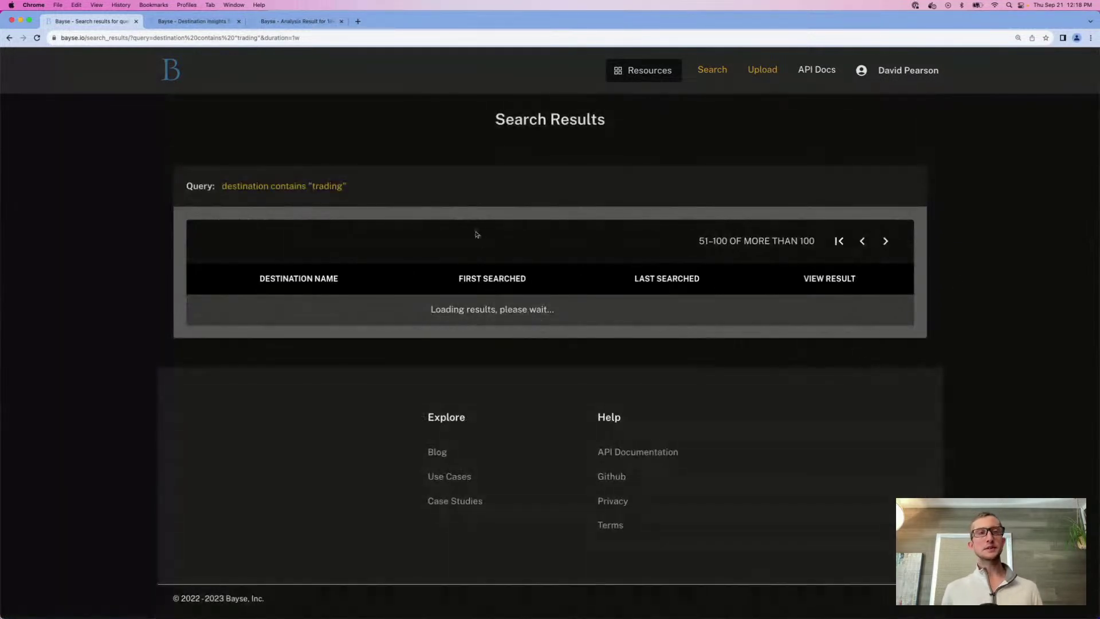
{"action": "key", "text": "ctrl+Tab"}
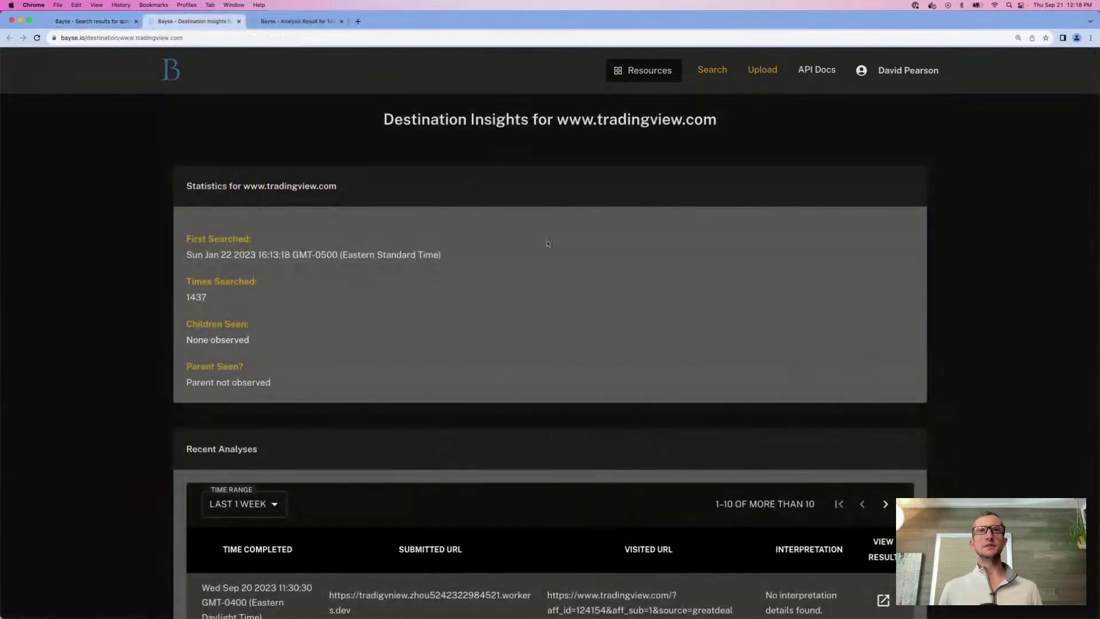
{"action": "scroll", "coordinate": [548, 242], "scroll_direction": "down", "scroll_amount": 2}
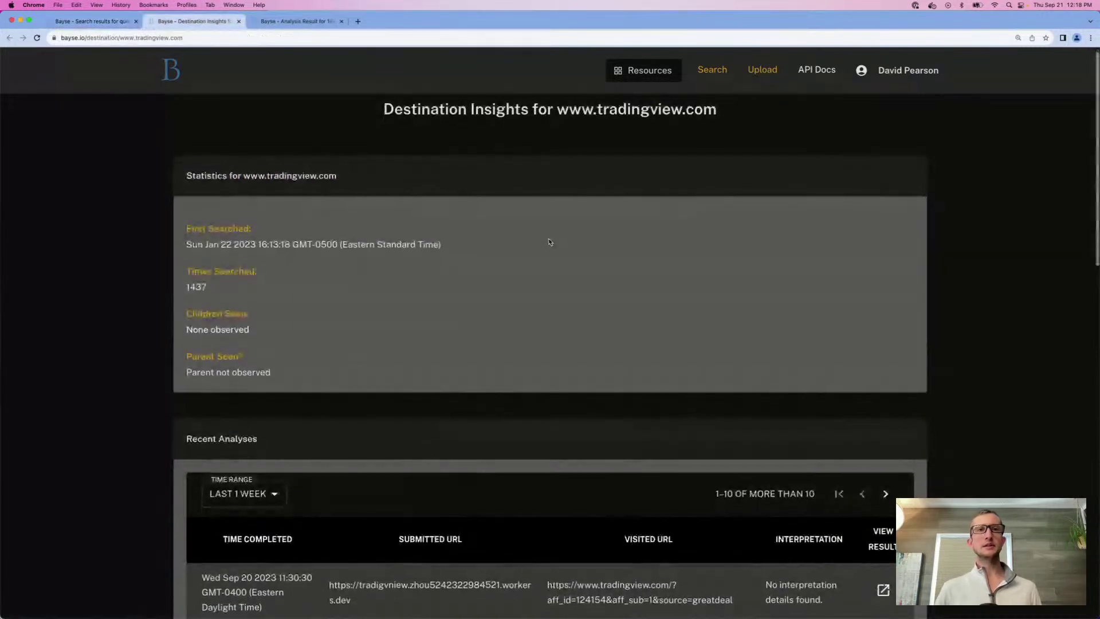
{"action": "scroll", "coordinate": [549, 242], "scroll_direction": "down", "scroll_amount": 3}
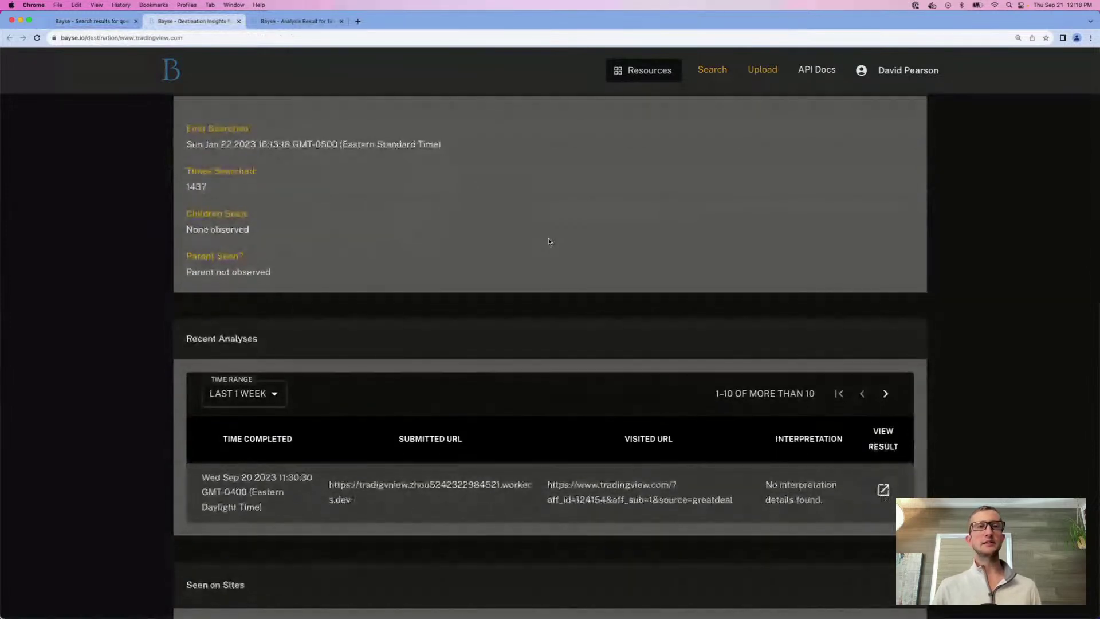
{"action": "scroll", "coordinate": [549, 241], "scroll_direction": "up", "scroll_amount": 3}
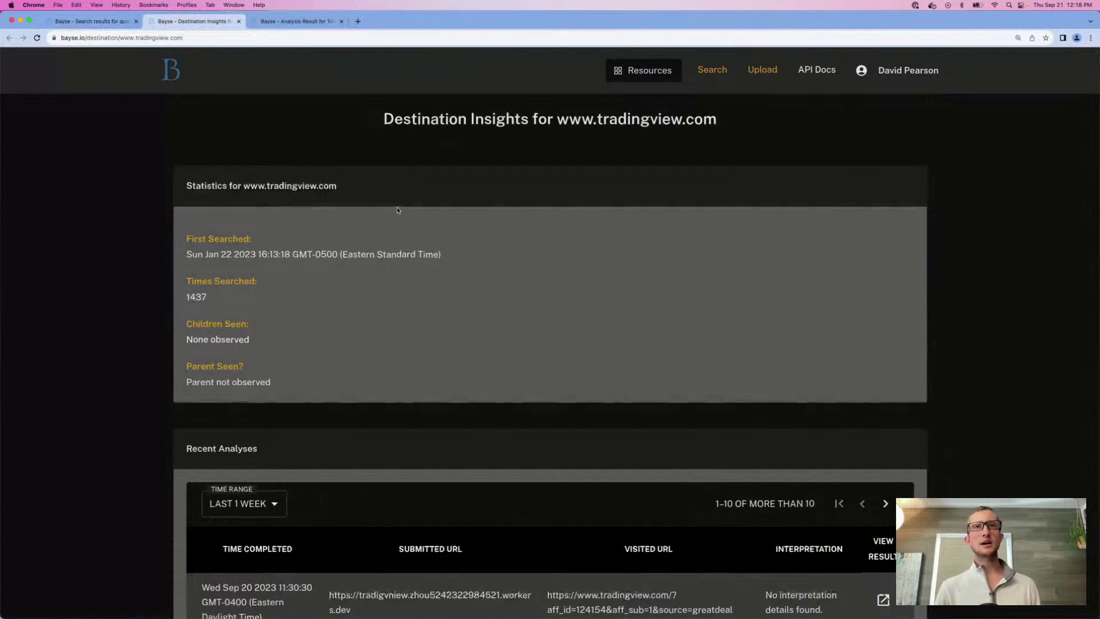
{"action": "scroll", "coordinate": [293, 187], "scroll_direction": "down", "scroll_amount": 3}
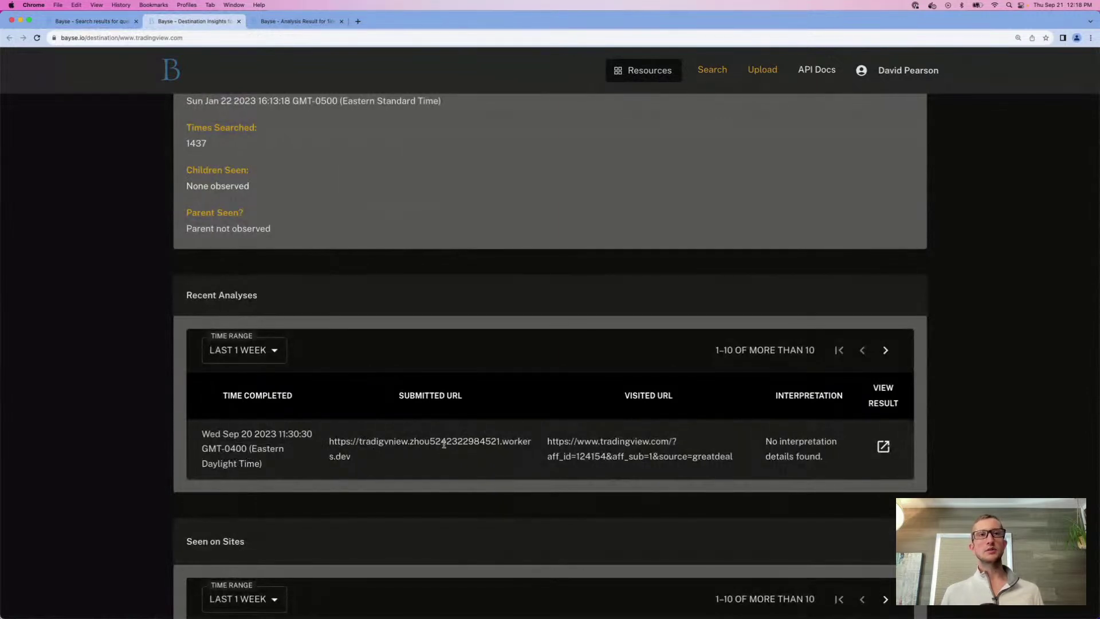
{"action": "scroll", "coordinate": [435, 442], "scroll_direction": "down", "scroll_amount": 1}
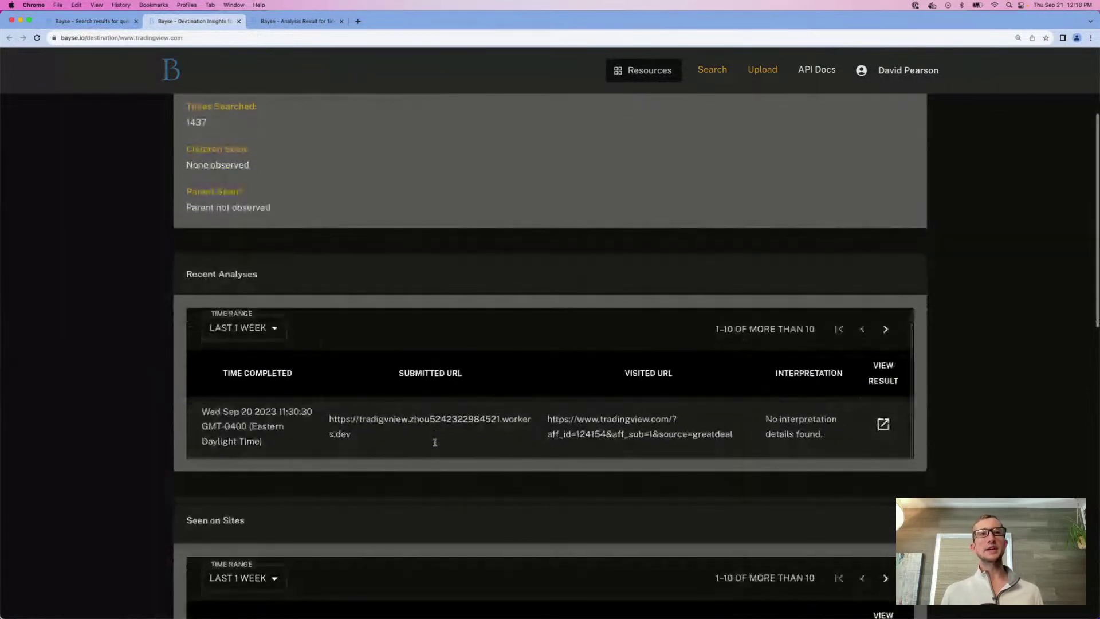
{"action": "scroll", "coordinate": [435, 442], "scroll_direction": "down", "scroll_amount": 1}
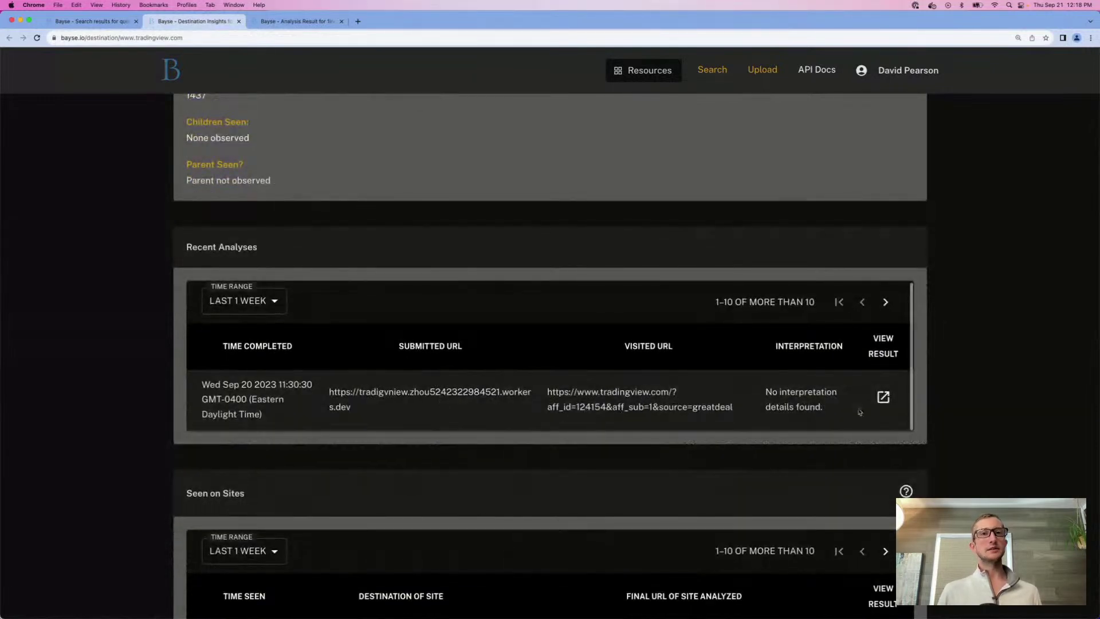
{"action": "scroll", "coordinate": [899, 410], "scroll_direction": "down", "scroll_amount": 5}
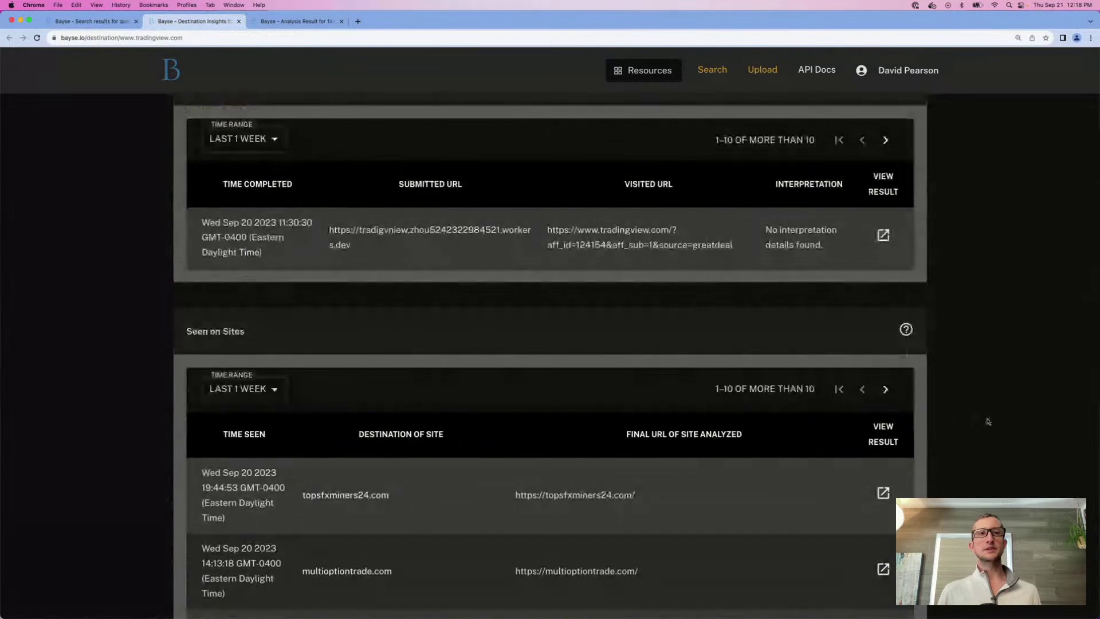
{"action": "scroll", "coordinate": [988, 421], "scroll_direction": "down", "scroll_amount": 1}
{"action": "scroll", "coordinate": [987, 421], "scroll_direction": "down", "scroll_amount": 2}
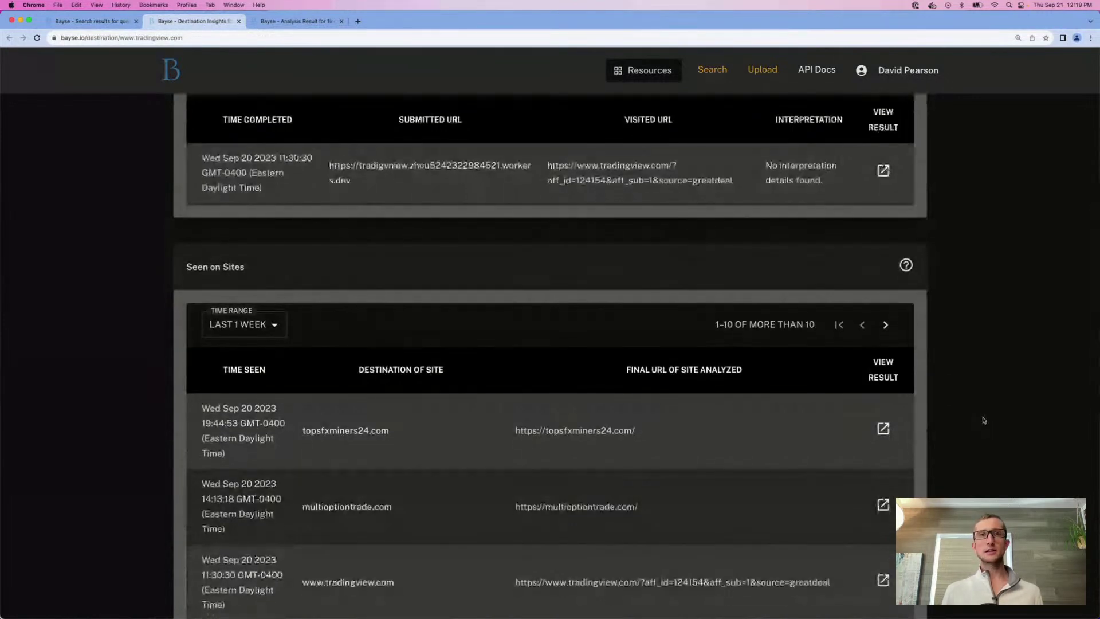
{"action": "key", "text": "ctrl+shift+Tab"}
{"action": "scroll", "coordinate": [982, 421], "scroll_direction": "down", "scroll_amount": 5}
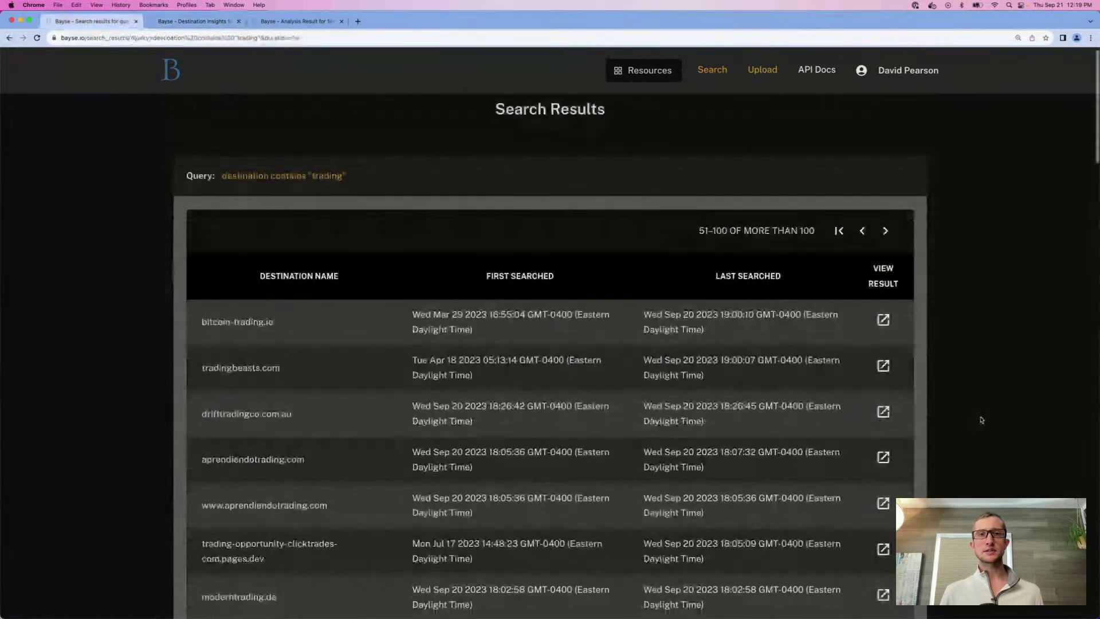
{"action": "scroll", "coordinate": [982, 419], "scroll_direction": "down", "scroll_amount": 8}
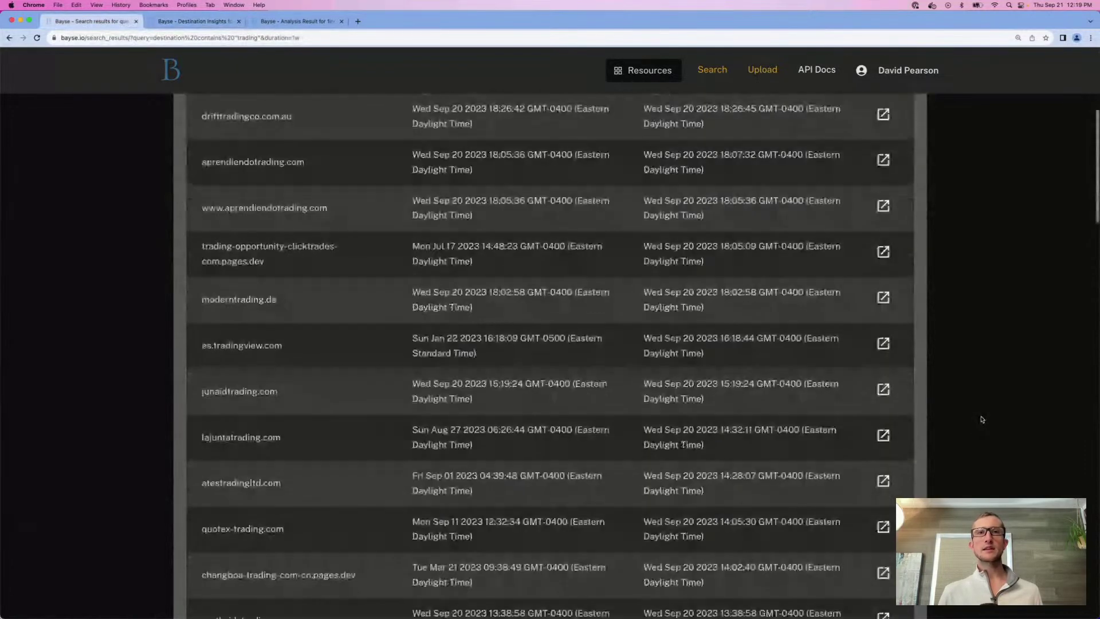
{"action": "scroll", "coordinate": [981, 419], "scroll_direction": "down", "scroll_amount": 7}
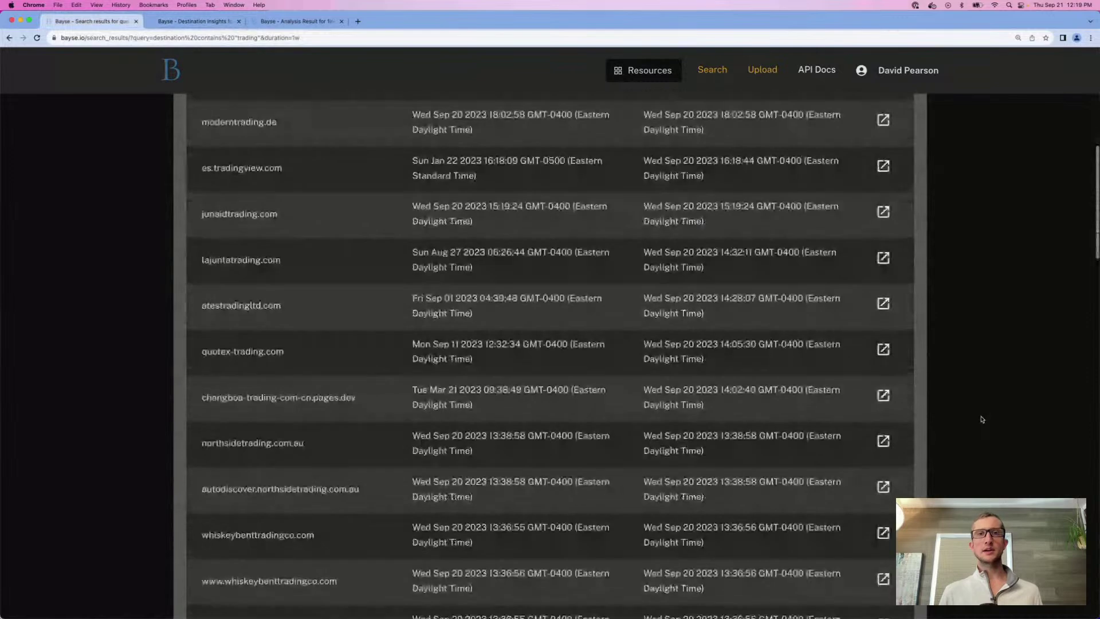
{"action": "scroll", "coordinate": [981, 419], "scroll_direction": "down", "scroll_amount": 6}
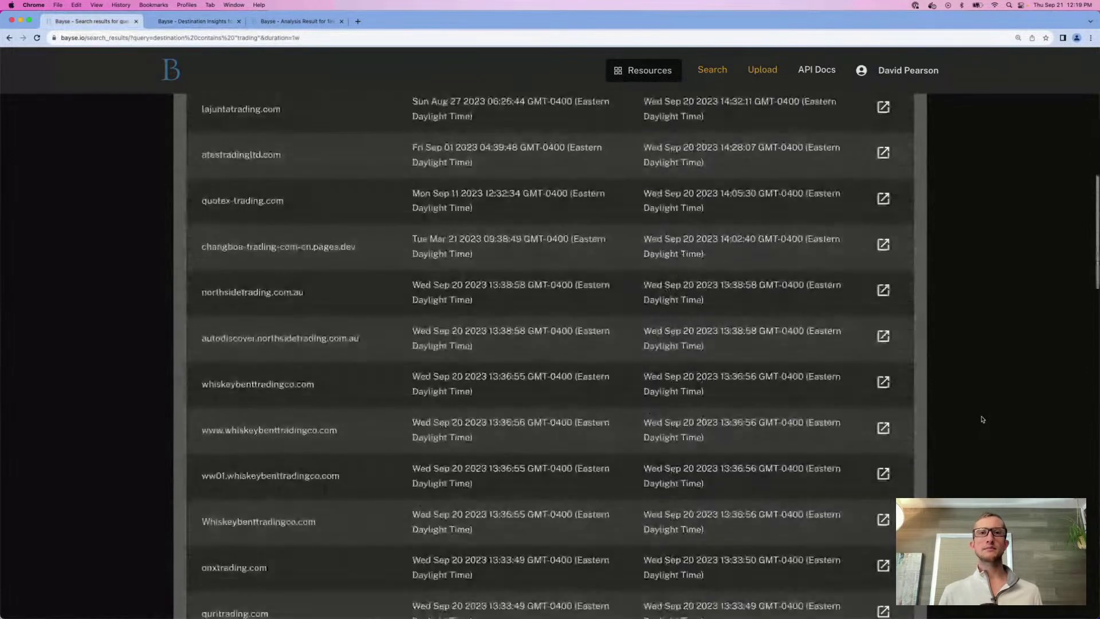
{"action": "scroll", "coordinate": [981, 419], "scroll_direction": "down", "scroll_amount": 17}
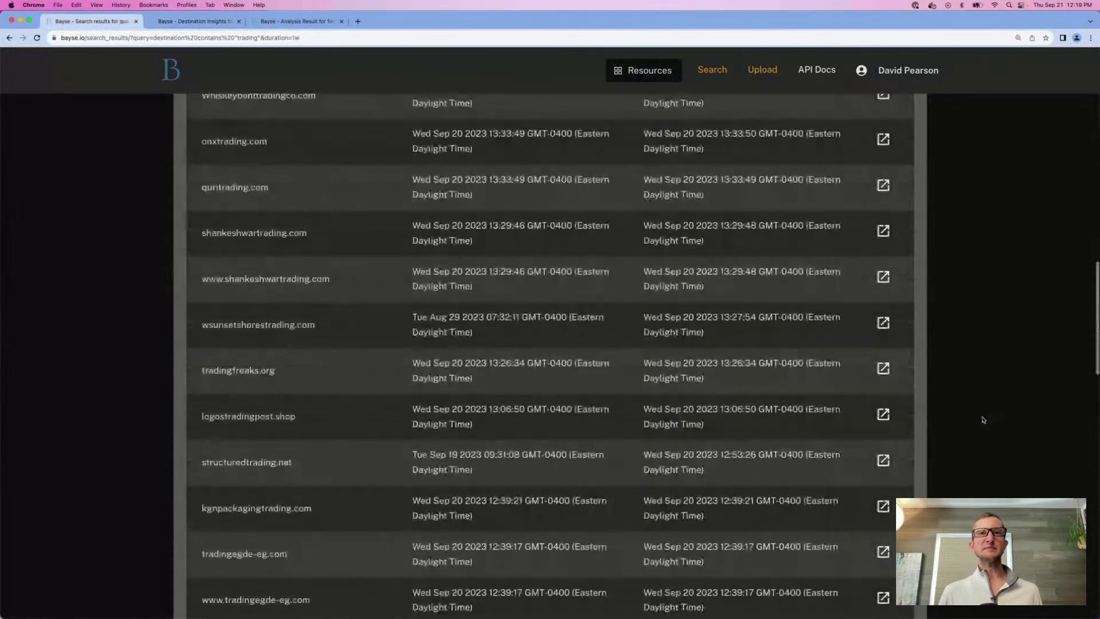
{"action": "scroll", "coordinate": [983, 419], "scroll_direction": "down", "scroll_amount": 3}
{"action": "scroll", "coordinate": [983, 420], "scroll_direction": "down", "scroll_amount": 13}
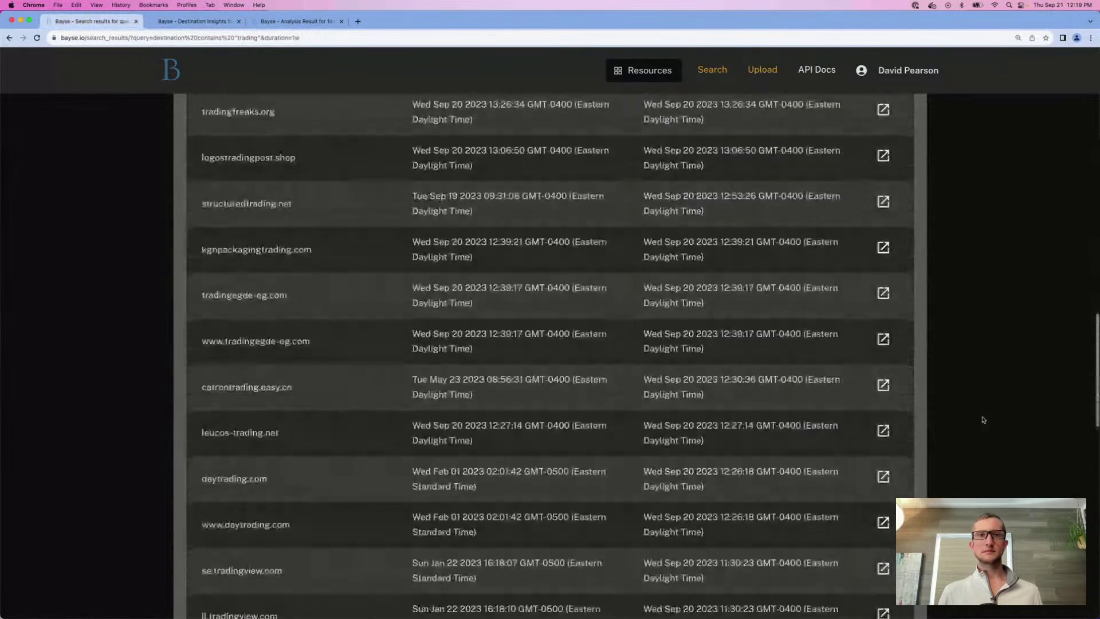
{"action": "scroll", "coordinate": [982, 420], "scroll_direction": "down", "scroll_amount": 10}
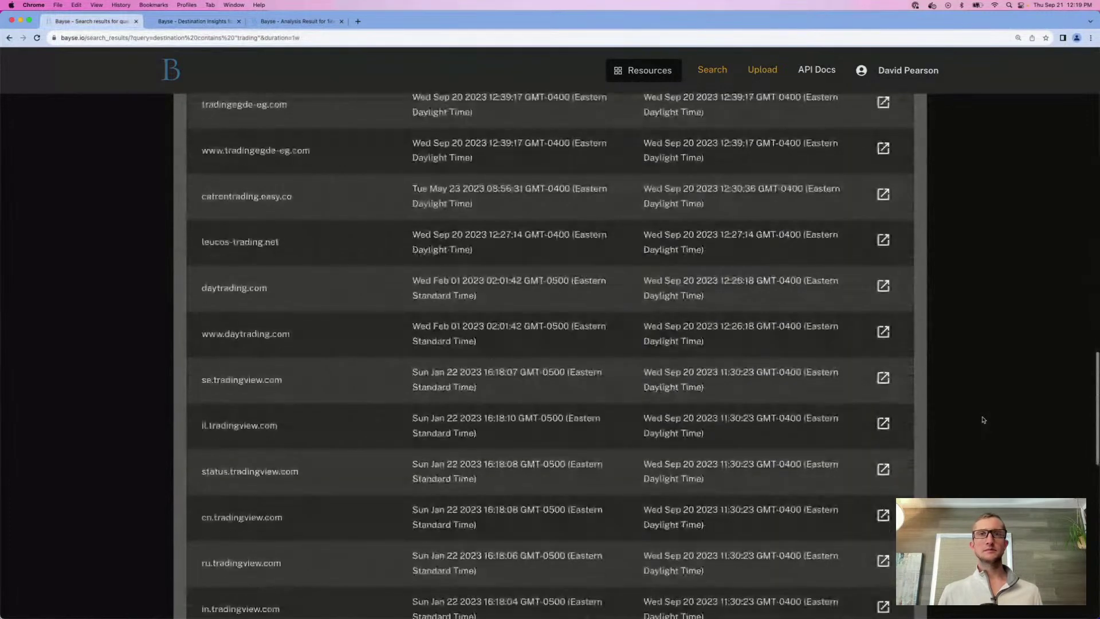
{"action": "scroll", "coordinate": [983, 420], "scroll_direction": "down", "scroll_amount": 7}
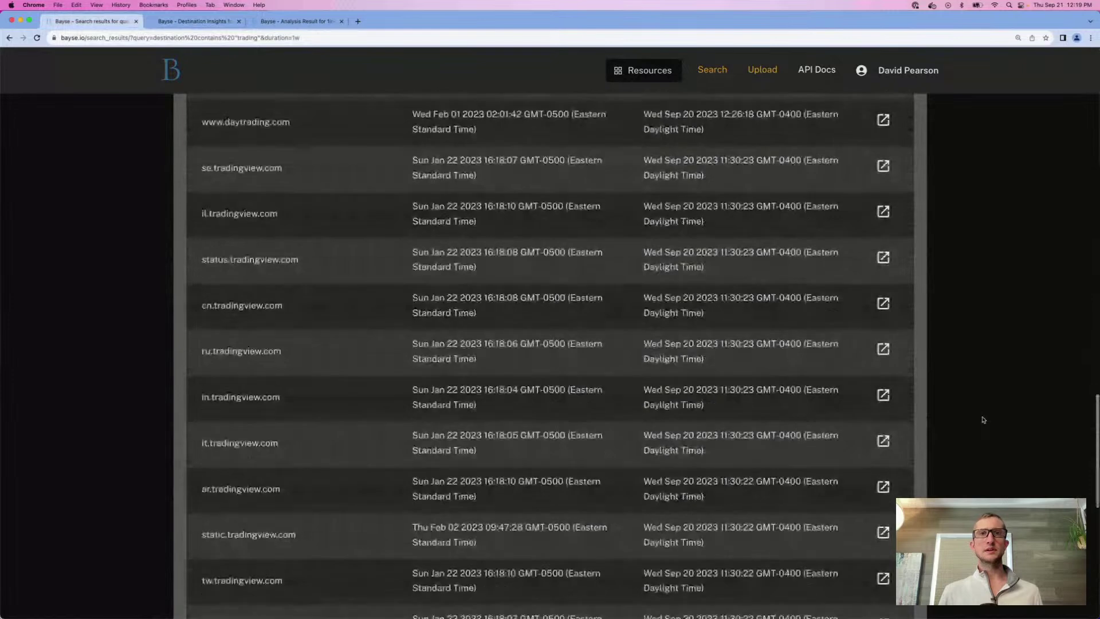
{"action": "scroll", "coordinate": [983, 420], "scroll_direction": "down", "scroll_amount": 7}
{"action": "scroll", "coordinate": [982, 420], "scroll_direction": "down", "scroll_amount": 4}
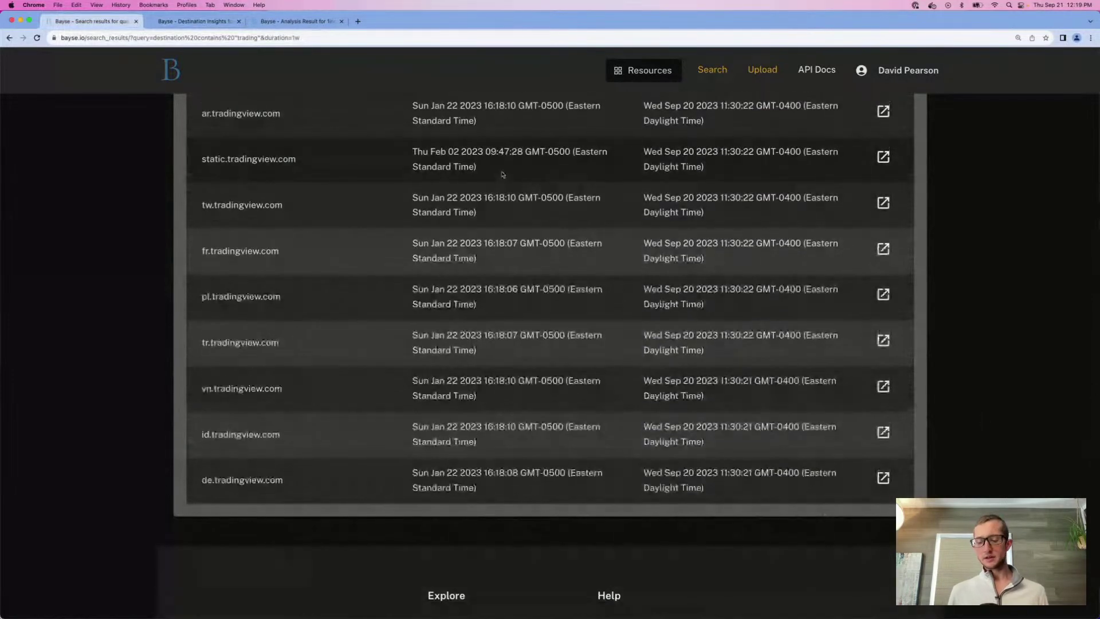
{"action": "key", "text": "ctrl+Tab"}
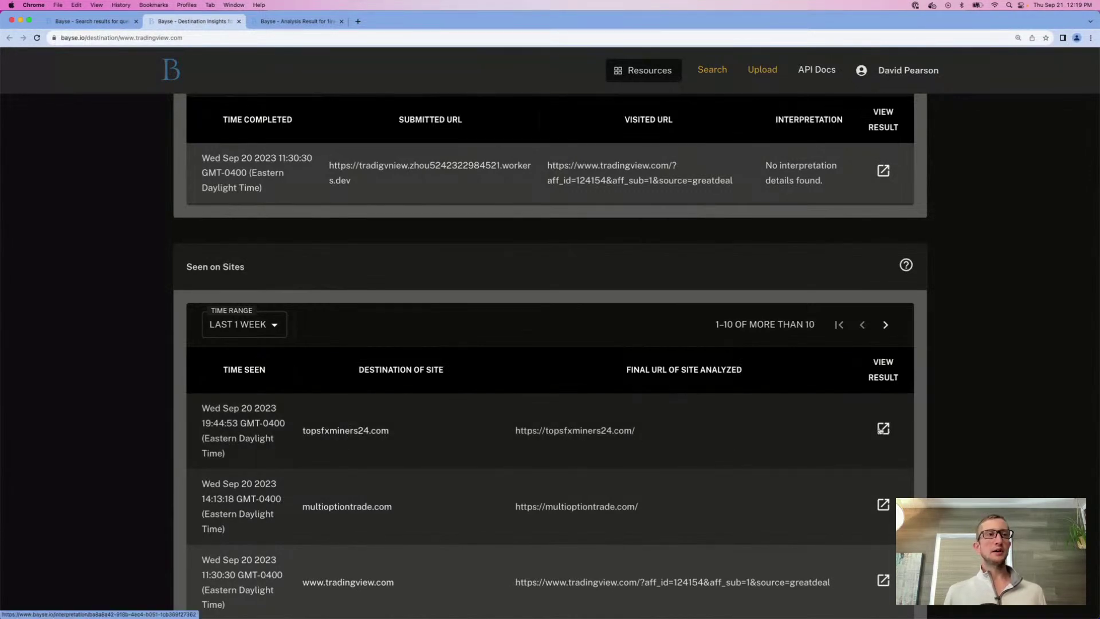
Step: Open analyses for topsfxminers24.com, whalecrew-www-ayq.pages.dev and star-gold.top in separate tabs
{"action": "left_click", "coordinate": [882, 428], "text": "super"}
{"action": "scroll", "coordinate": [958, 451], "scroll_direction": "down", "scroll_amount": 1}
{"action": "scroll", "coordinate": [957, 451], "scroll_direction": "down", "scroll_amount": 1}
{"action": "scroll", "coordinate": [958, 452], "scroll_direction": "down", "scroll_amount": 5}
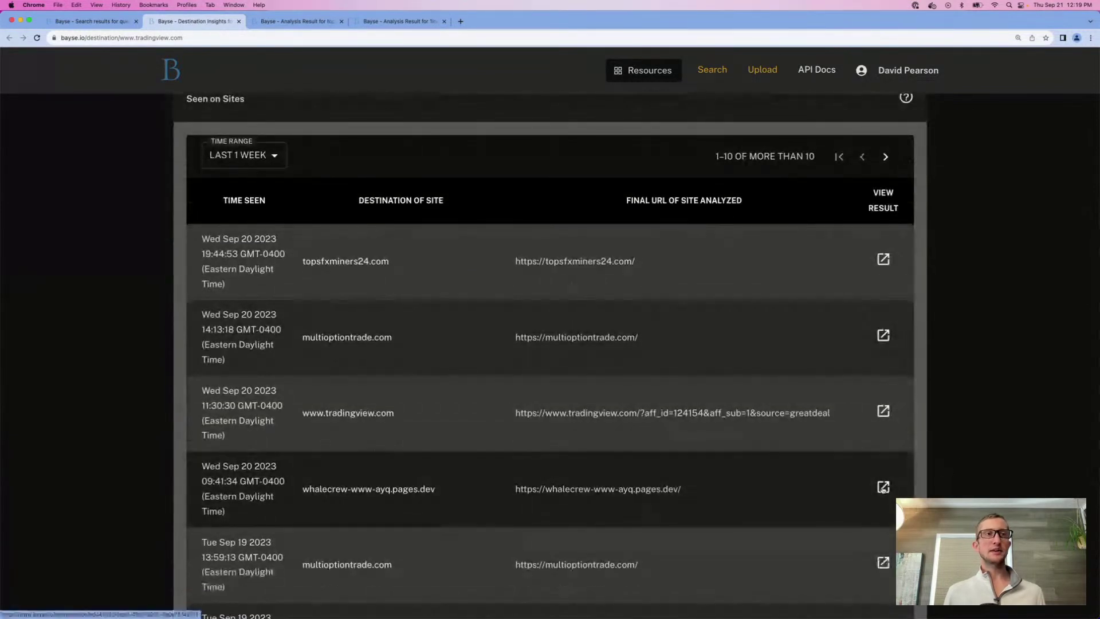
{"action": "left_click", "coordinate": [883, 487], "text": "super"}
{"action": "scroll", "coordinate": [972, 496], "scroll_direction": "down", "scroll_amount": 1}
{"action": "scroll", "coordinate": [972, 495], "scroll_direction": "down", "scroll_amount": 3}
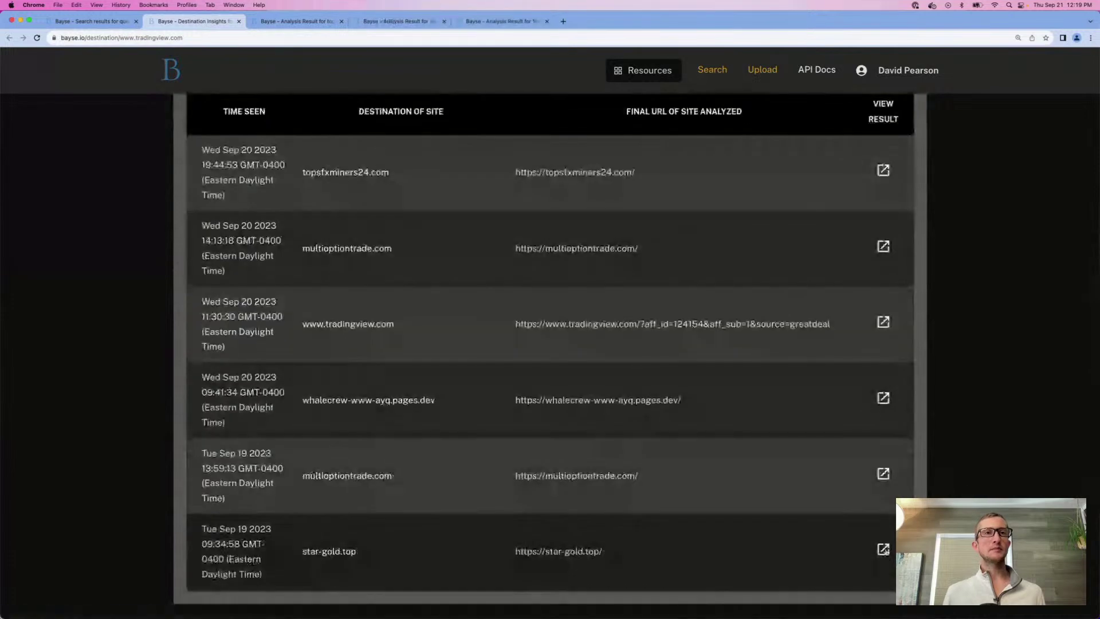
{"action": "left_click", "coordinate": [882, 549], "text": "super"}
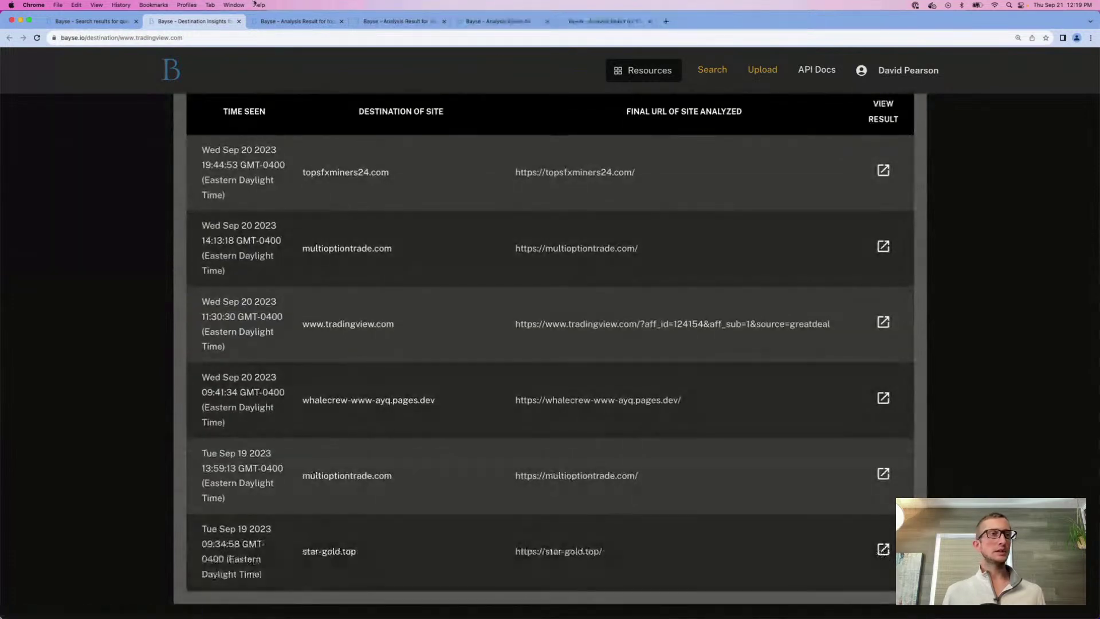
{"action": "left_click", "coordinate": [285, 22]}
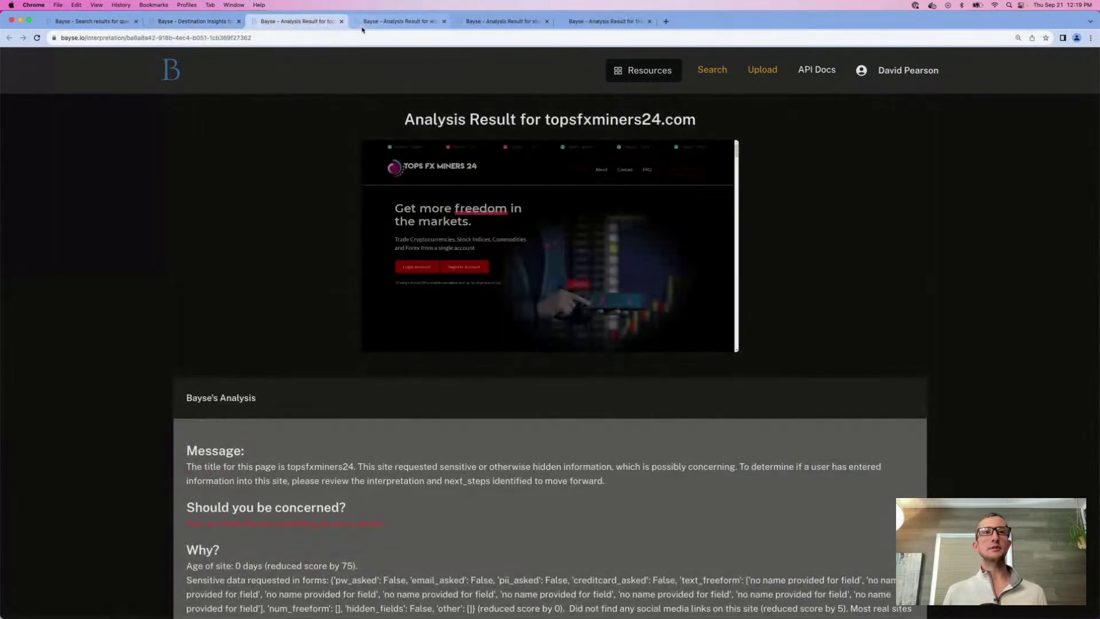
{"action": "left_click", "coordinate": [398, 23]}
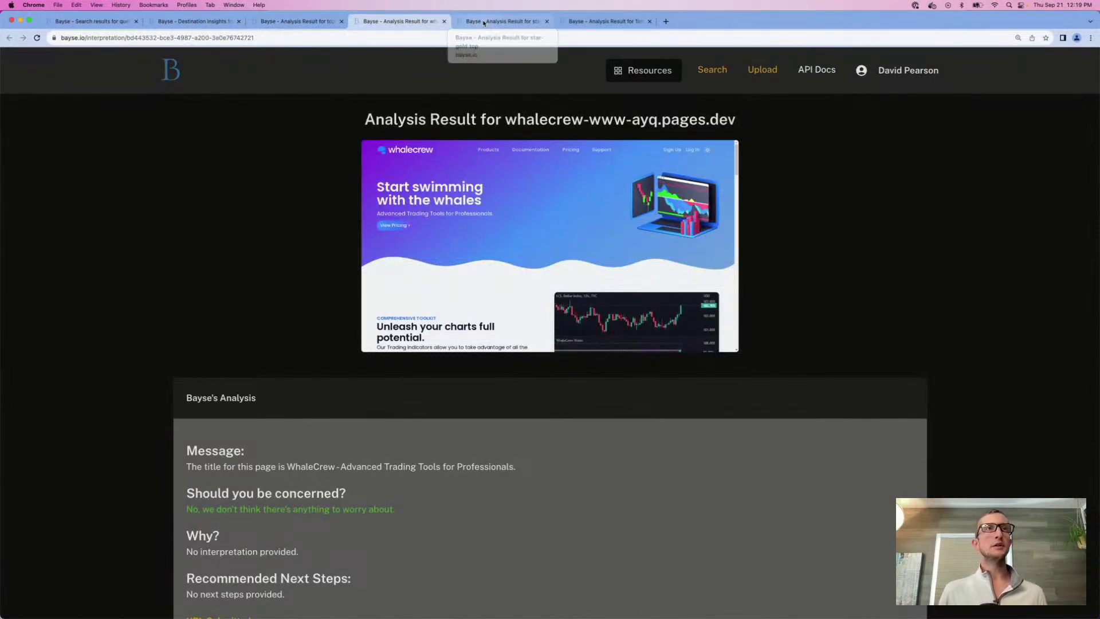
{"action": "left_click", "coordinate": [484, 22]}
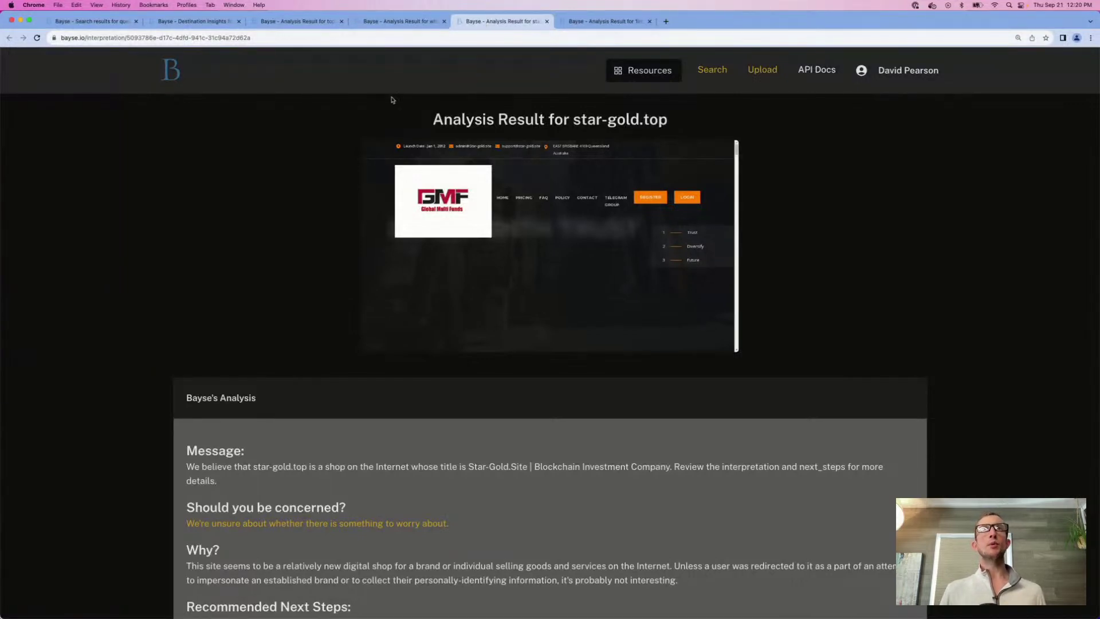
{"action": "left_click", "coordinate": [183, 20]}
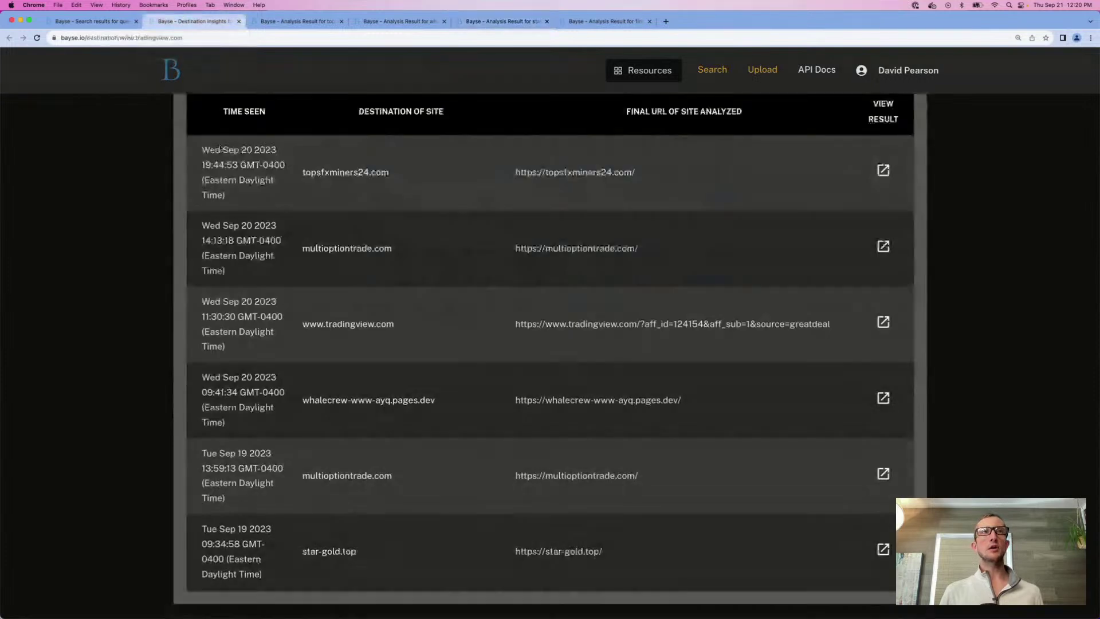
{"action": "scroll", "coordinate": [253, 185], "scroll_direction": "up", "scroll_amount": 5}
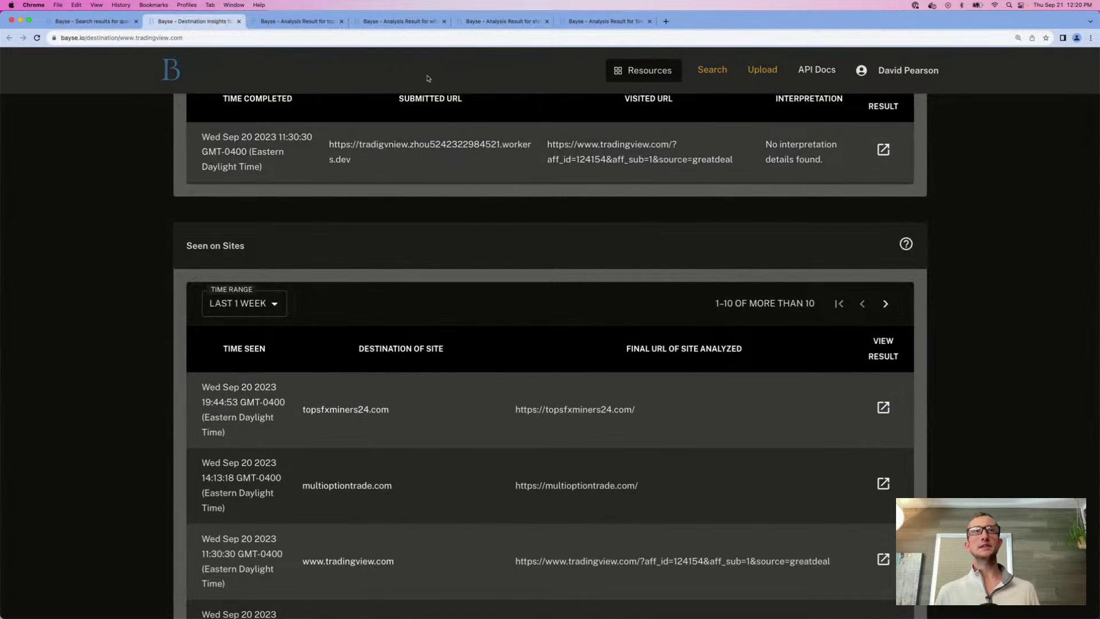
Step: Return to star-gold.top's analysis and inspect its links ID observable insights
{"action": "left_click", "coordinate": [484, 23]}
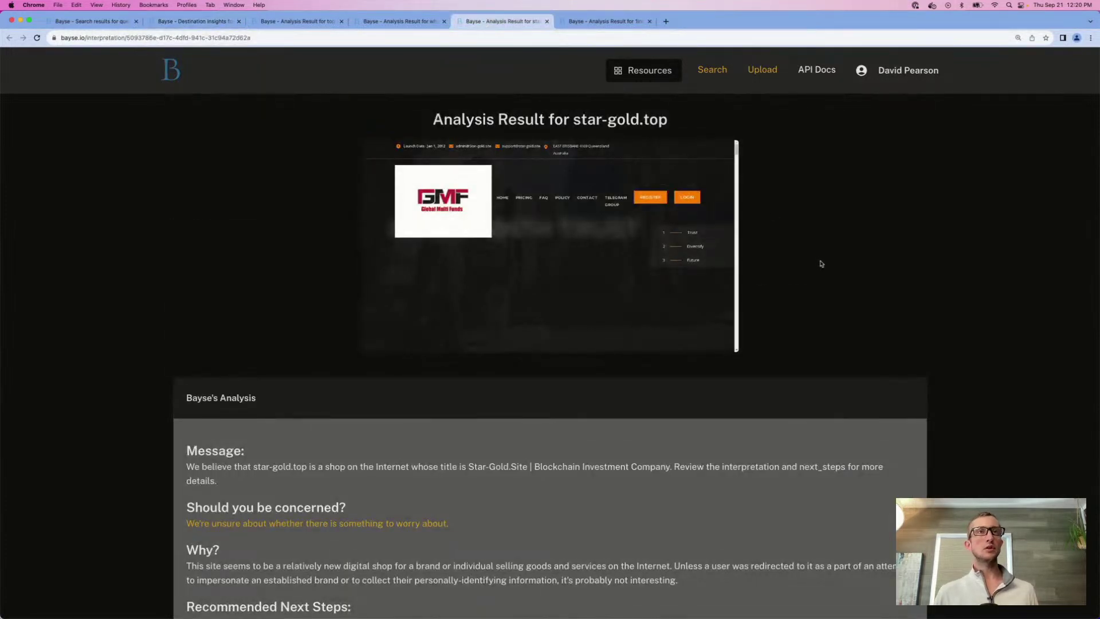
{"action": "scroll", "coordinate": [821, 264], "scroll_direction": "down", "scroll_amount": 4}
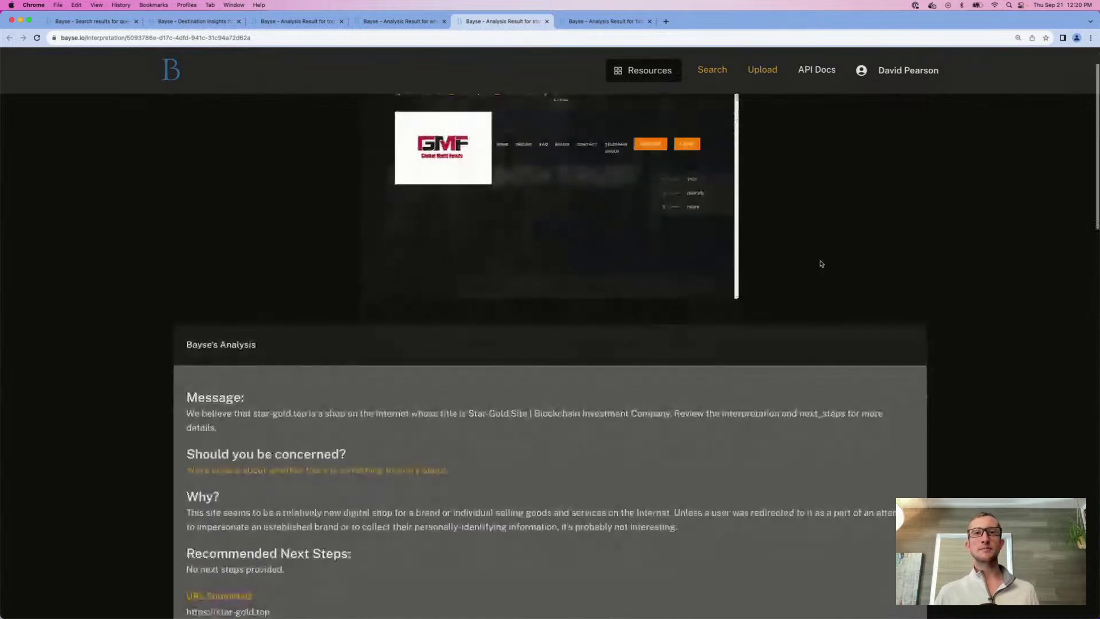
{"action": "scroll", "coordinate": [820, 263], "scroll_direction": "down", "scroll_amount": 10}
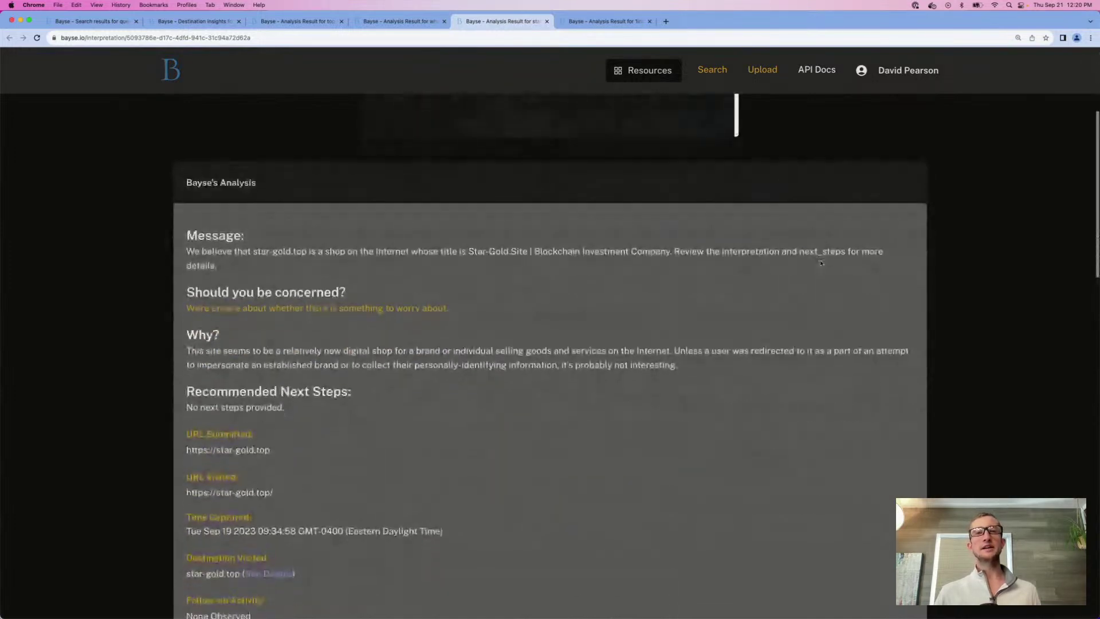
{"action": "scroll", "coordinate": [820, 263], "scroll_direction": "down", "scroll_amount": 15}
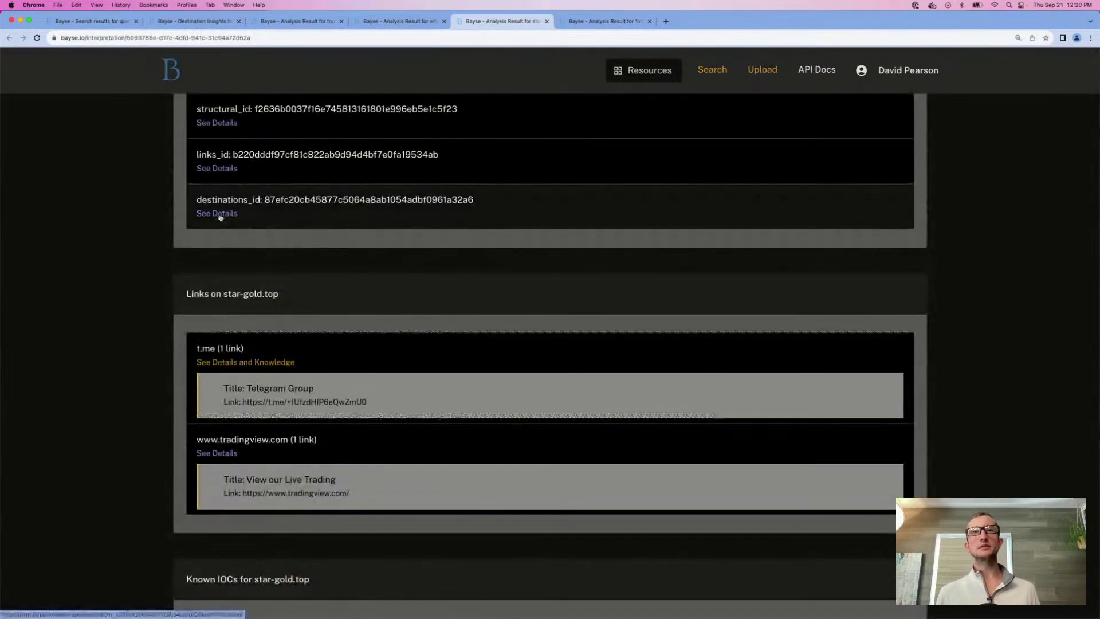
{"action": "left_click", "coordinate": [219, 170], "text": "super"}
{"action": "key", "text": "ctrl+Tab"}
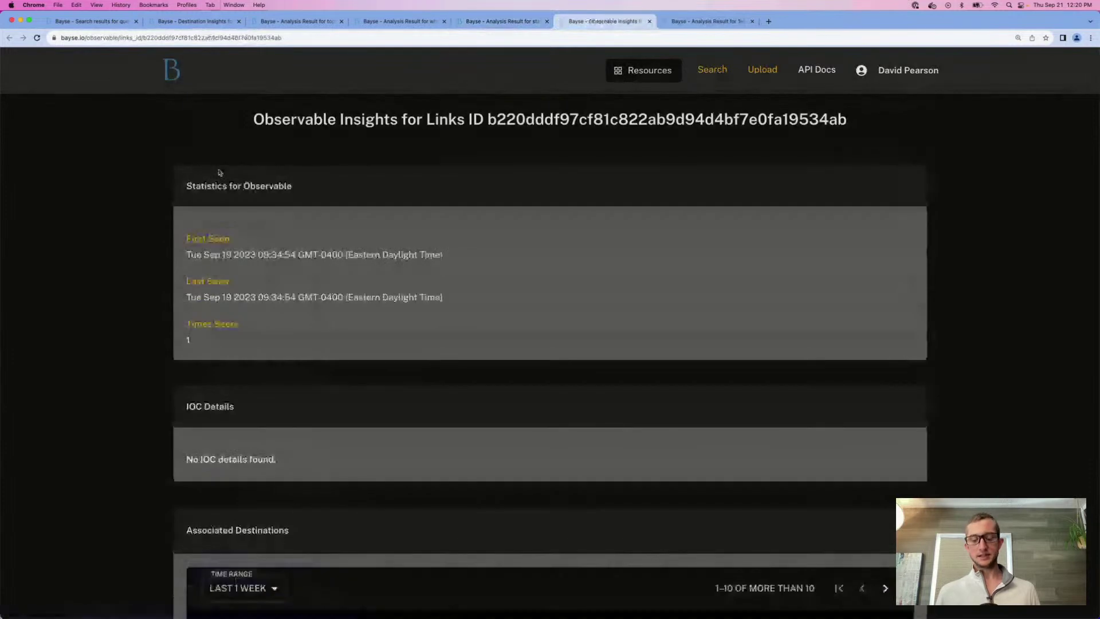
{"action": "key", "text": "super+w"}
Step: Inspect star-gold.top's structural ID observable insights, seen once with no IOC details
{"action": "left_click", "coordinate": [223, 124], "text": "super"}
{"action": "key", "text": "ctrl+Tab"}
{"action": "scroll", "coordinate": [287, 263], "scroll_direction": "down", "scroll_amount": 1}
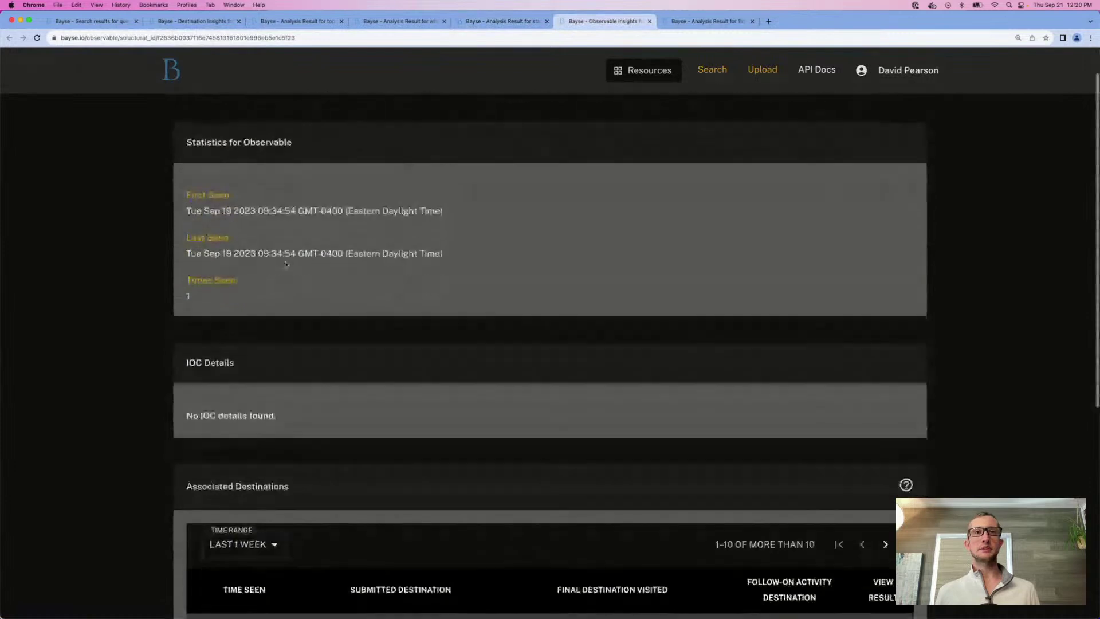
{"action": "key", "text": "super+w"}
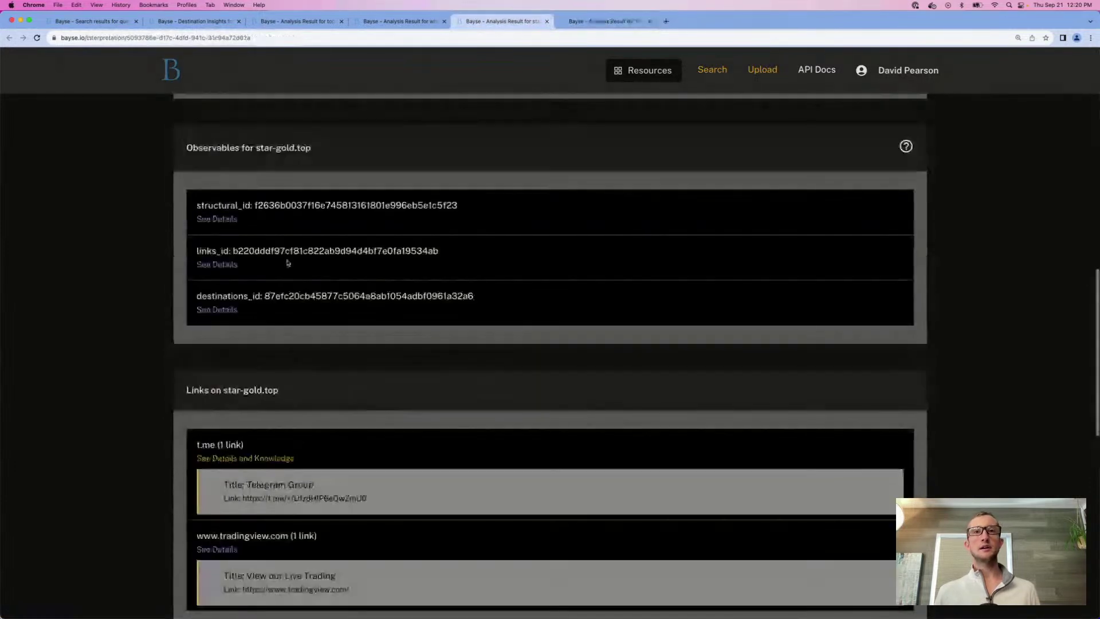
{"action": "scroll", "coordinate": [287, 262], "scroll_direction": "up", "scroll_amount": 10}
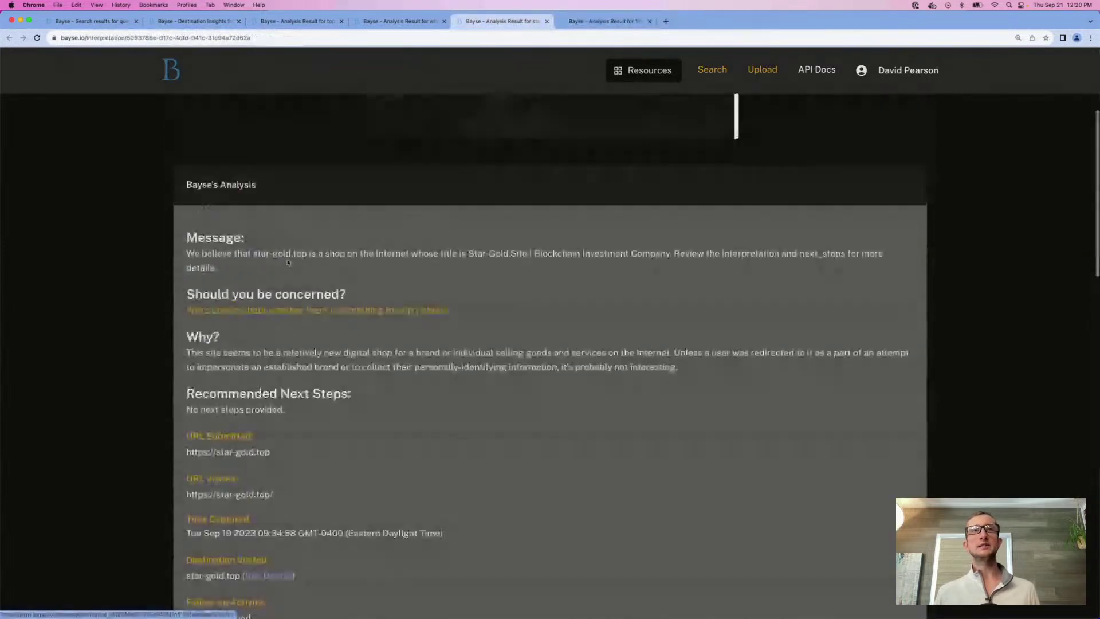
{"action": "scroll", "coordinate": [288, 262], "scroll_direction": "up", "scroll_amount": 4}
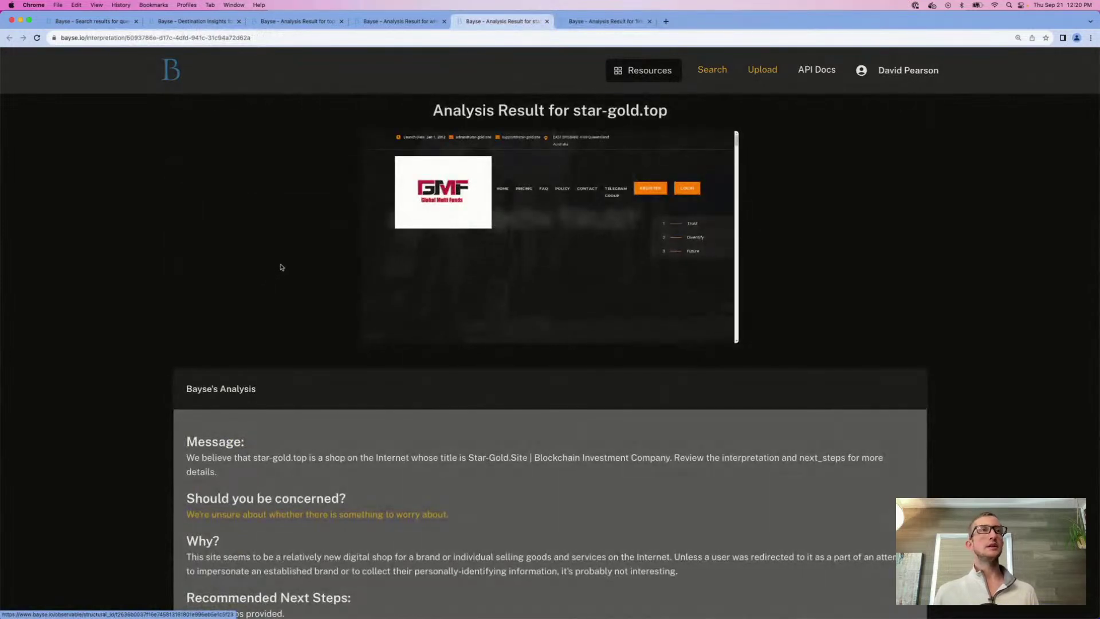
Step: Close star-gold.top's analysis and view whalecrew's structural ID observable insights
{"action": "key", "text": "super+w"}
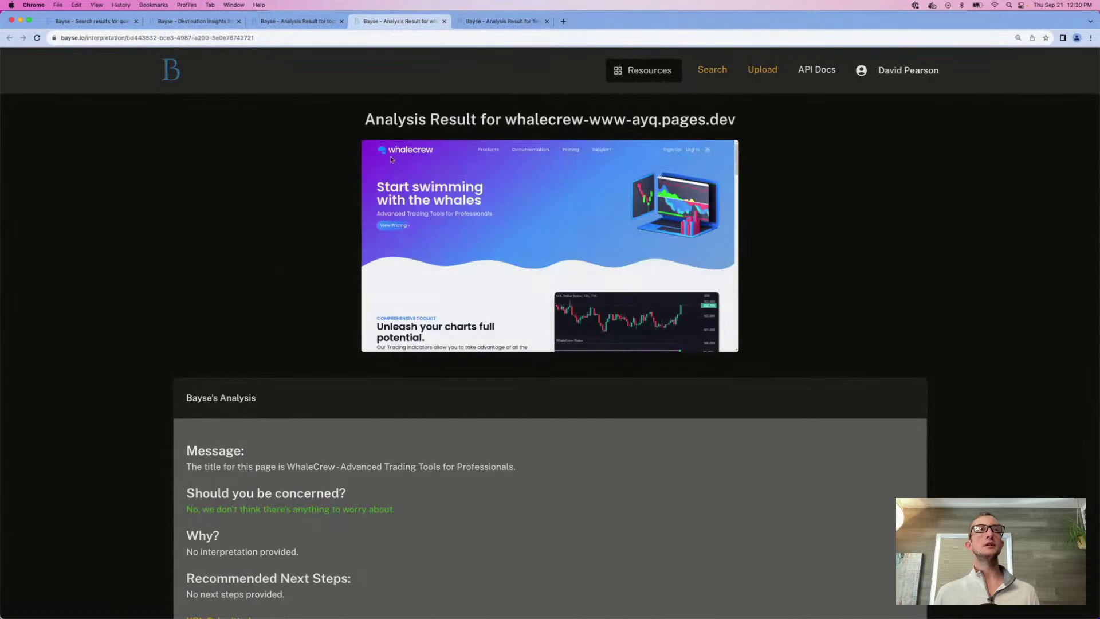
{"action": "scroll", "coordinate": [273, 156], "scroll_direction": "down", "scroll_amount": 5}
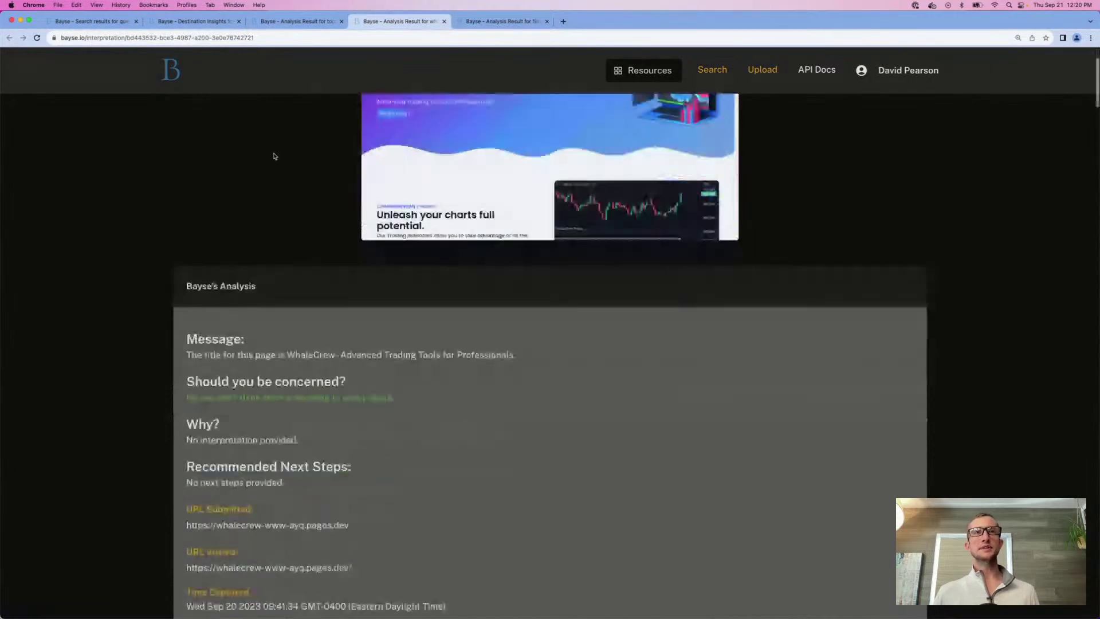
{"action": "scroll", "coordinate": [344, 268], "scroll_direction": "down", "scroll_amount": 4}
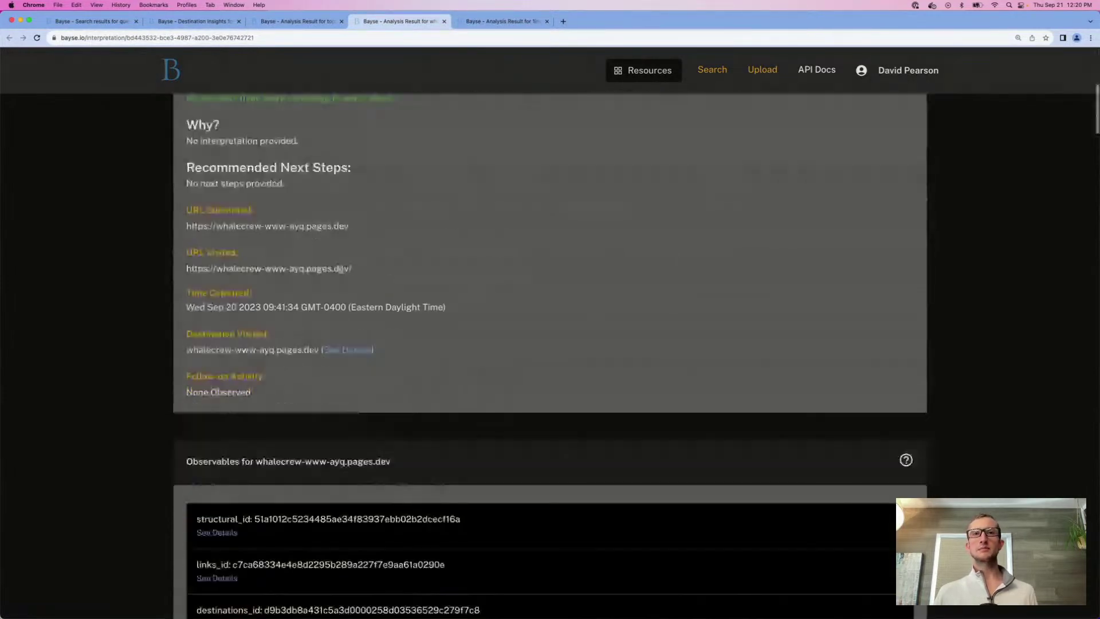
{"action": "scroll", "coordinate": [344, 268], "scroll_direction": "down", "scroll_amount": 6}
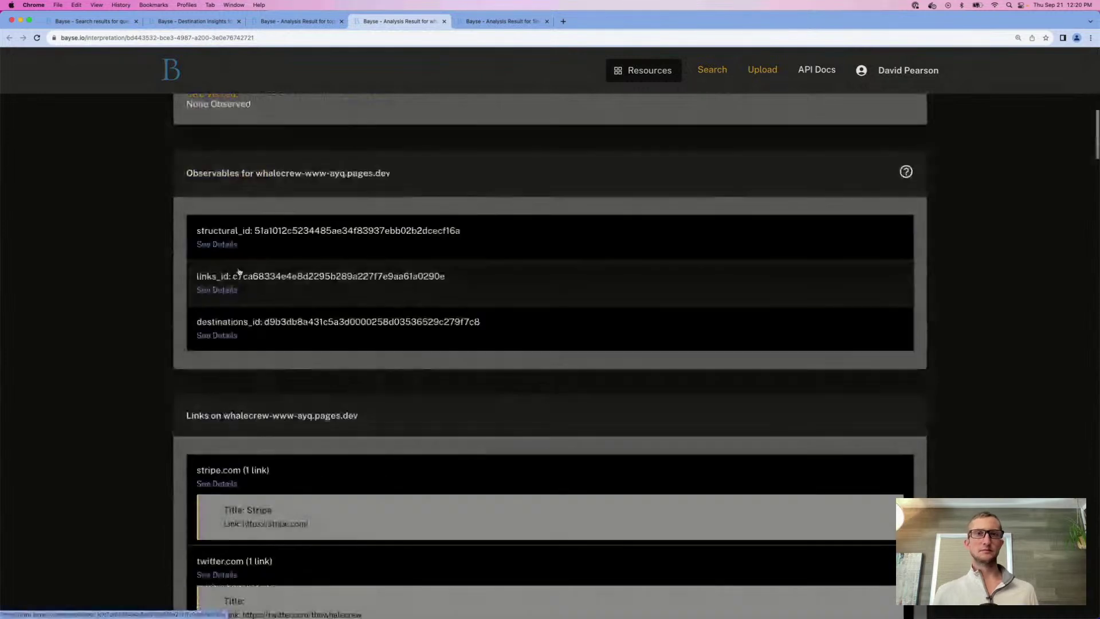
{"action": "left_click", "coordinate": [213, 244], "text": "super"}
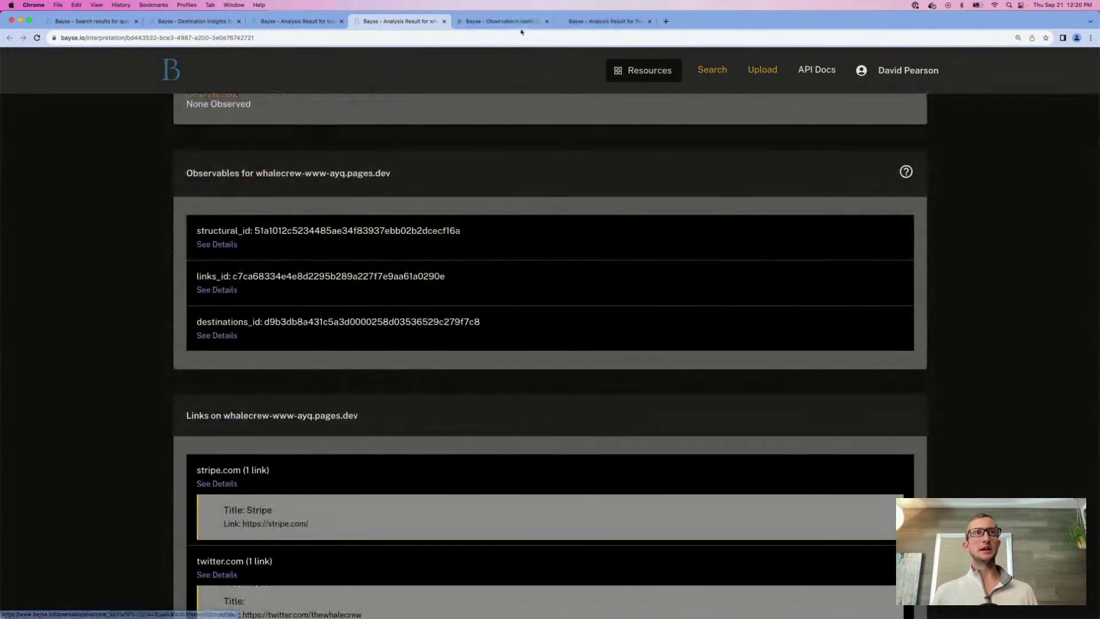
{"action": "left_click", "coordinate": [518, 23]}
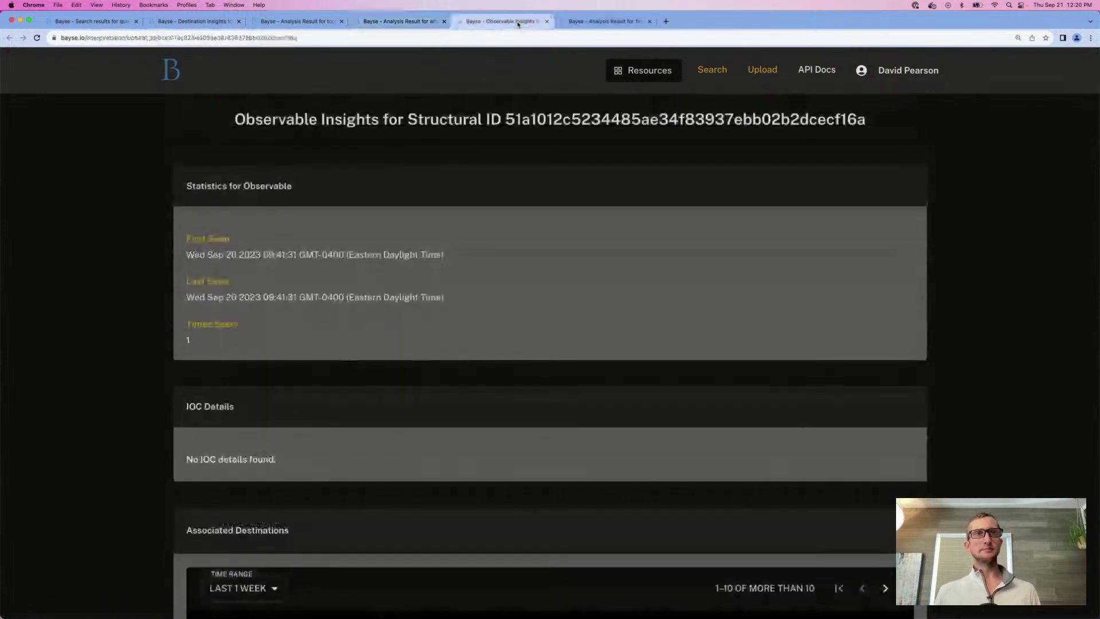
{"action": "left_click", "coordinate": [415, 23]}
Step: Open whalecrew's links and destinations observables in their own tabs
{"action": "scroll", "coordinate": [196, 315], "scroll_direction": "down", "scroll_amount": 5}
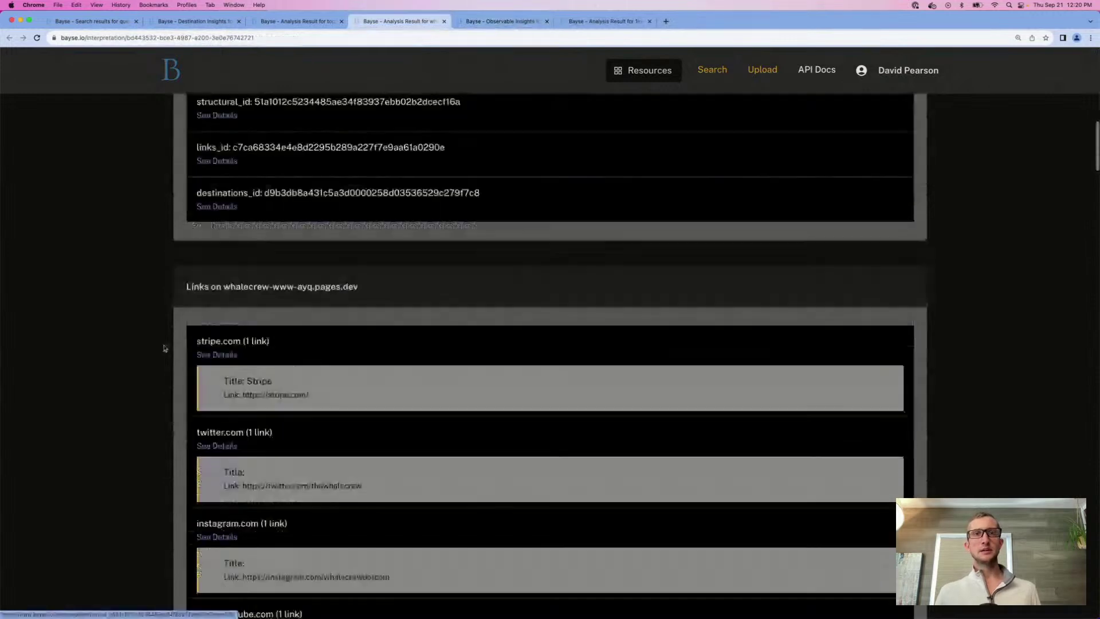
{"action": "scroll", "coordinate": [164, 349], "scroll_direction": "down", "scroll_amount": 1}
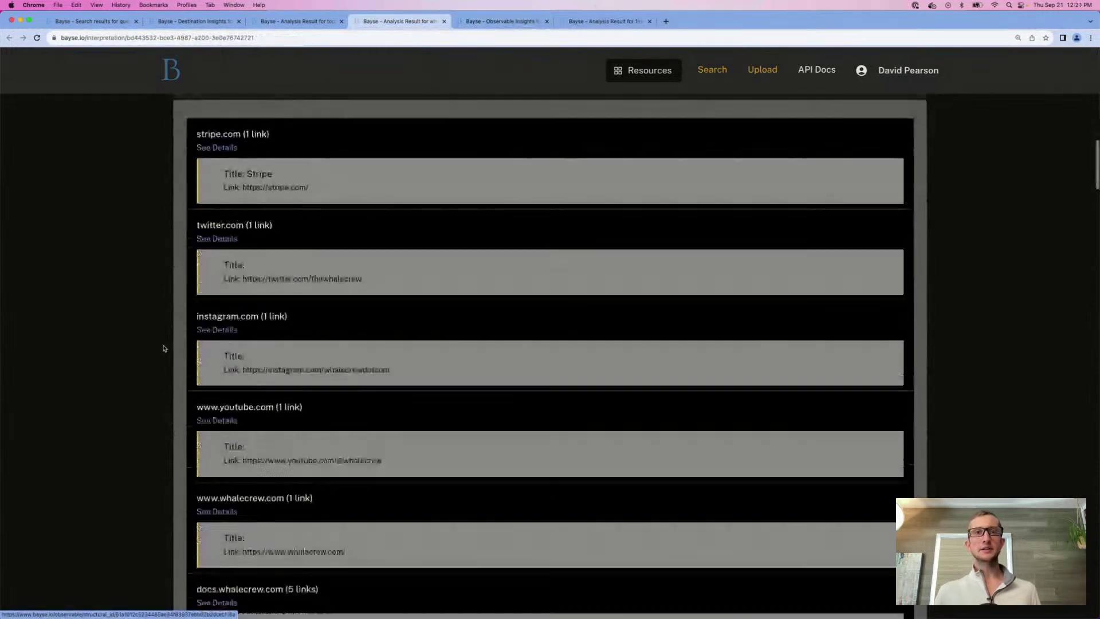
{"action": "scroll", "coordinate": [163, 348], "scroll_direction": "down", "scroll_amount": 2}
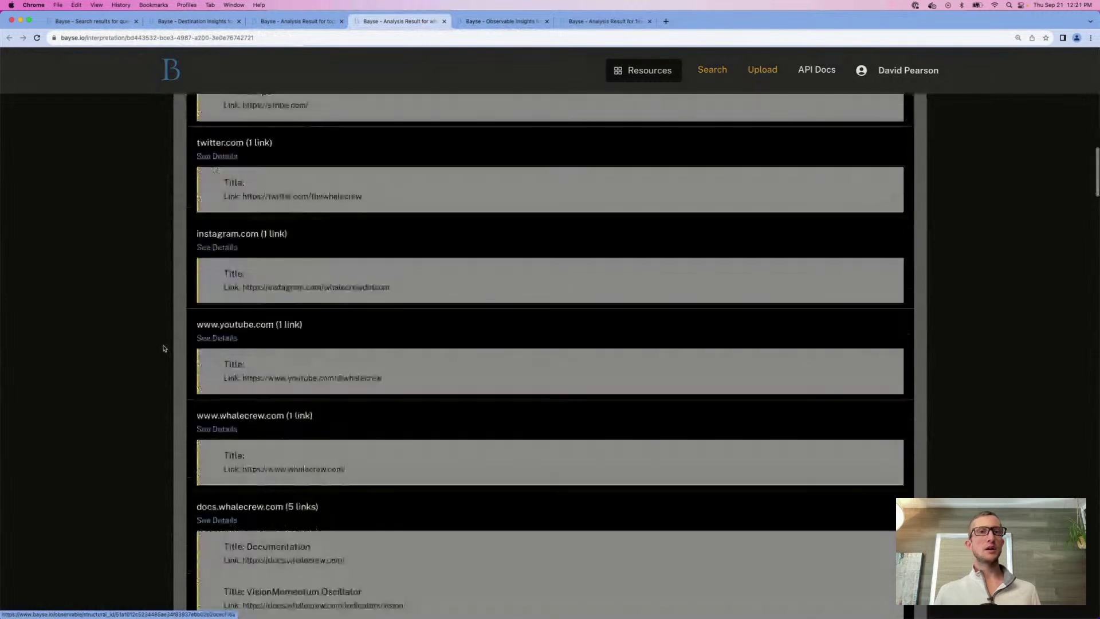
{"action": "scroll", "coordinate": [164, 349], "scroll_direction": "down", "scroll_amount": 5}
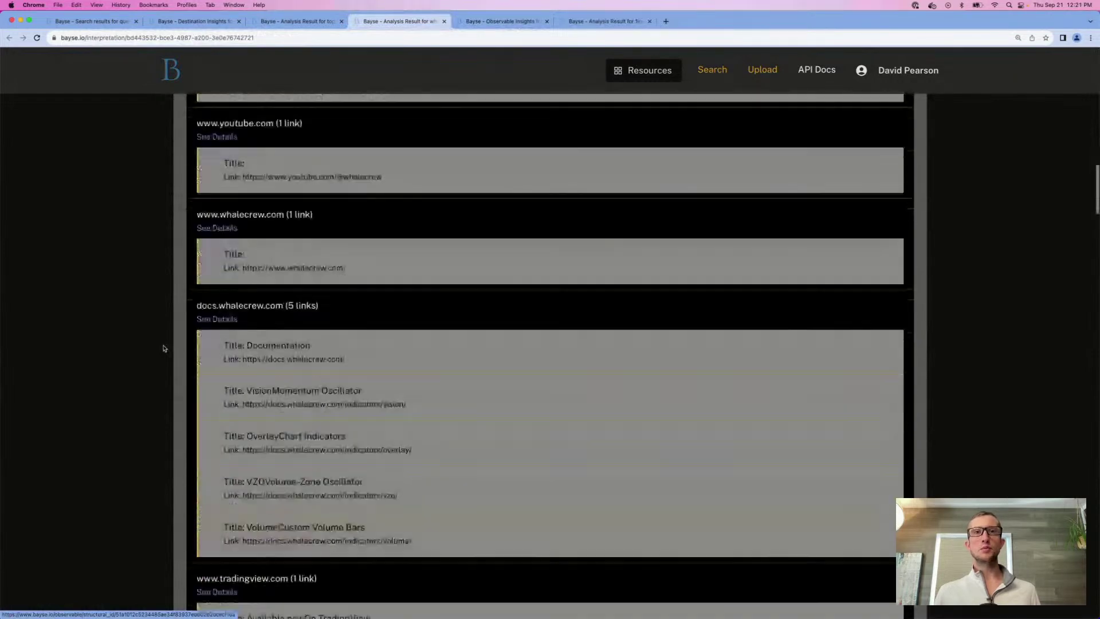
{"action": "scroll", "coordinate": [163, 348], "scroll_direction": "down", "scroll_amount": 5}
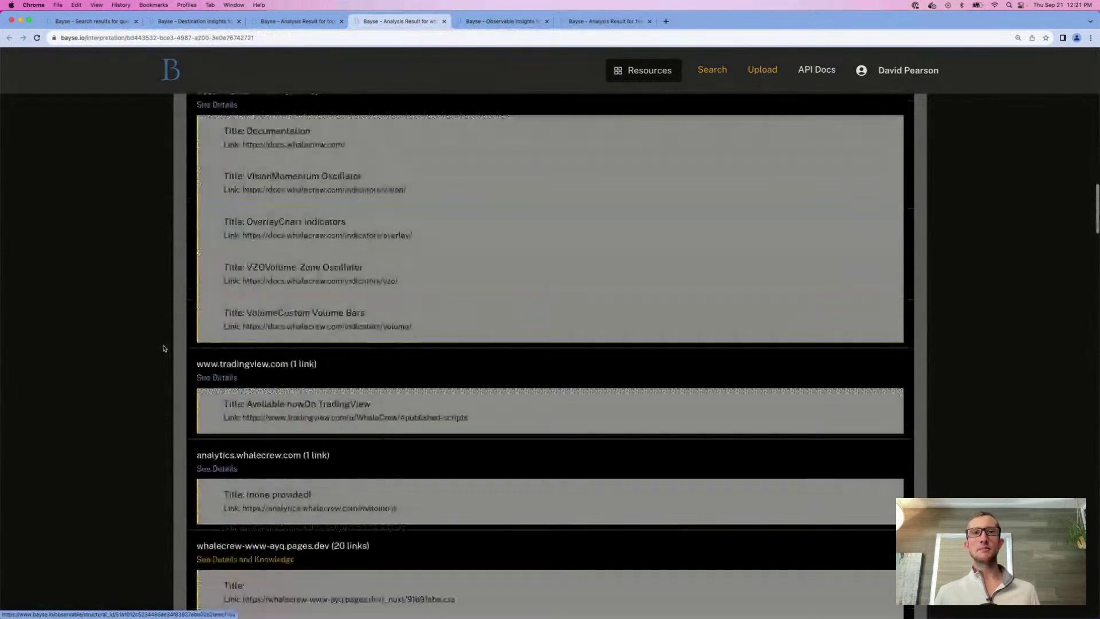
{"action": "scroll", "coordinate": [164, 348], "scroll_direction": "up", "scroll_amount": 20}
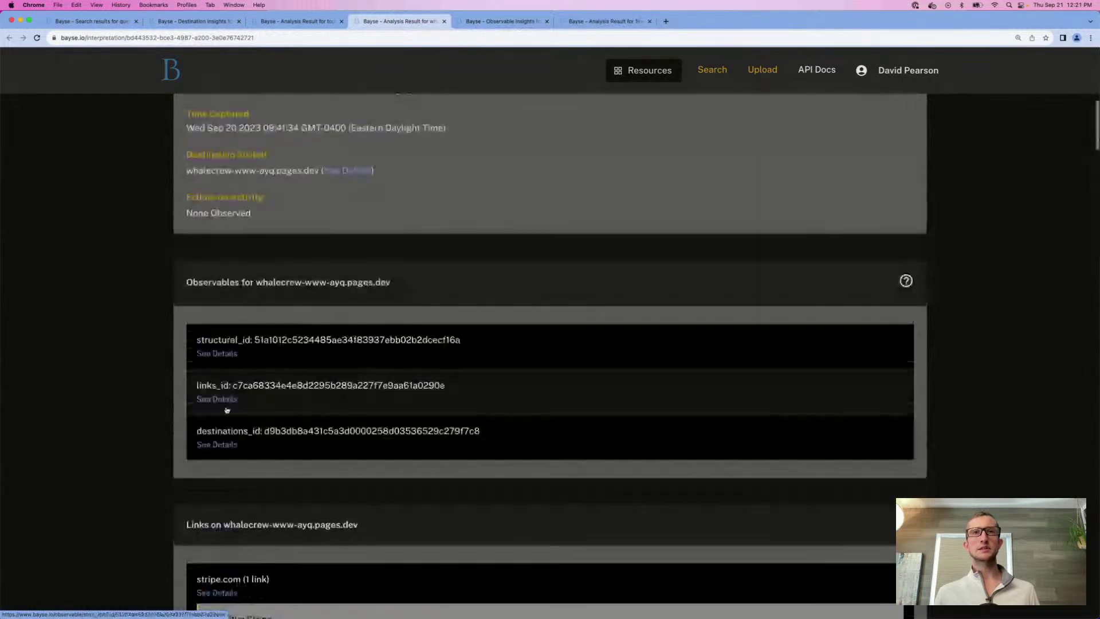
{"action": "left_click", "coordinate": [227, 408], "text": "super"}
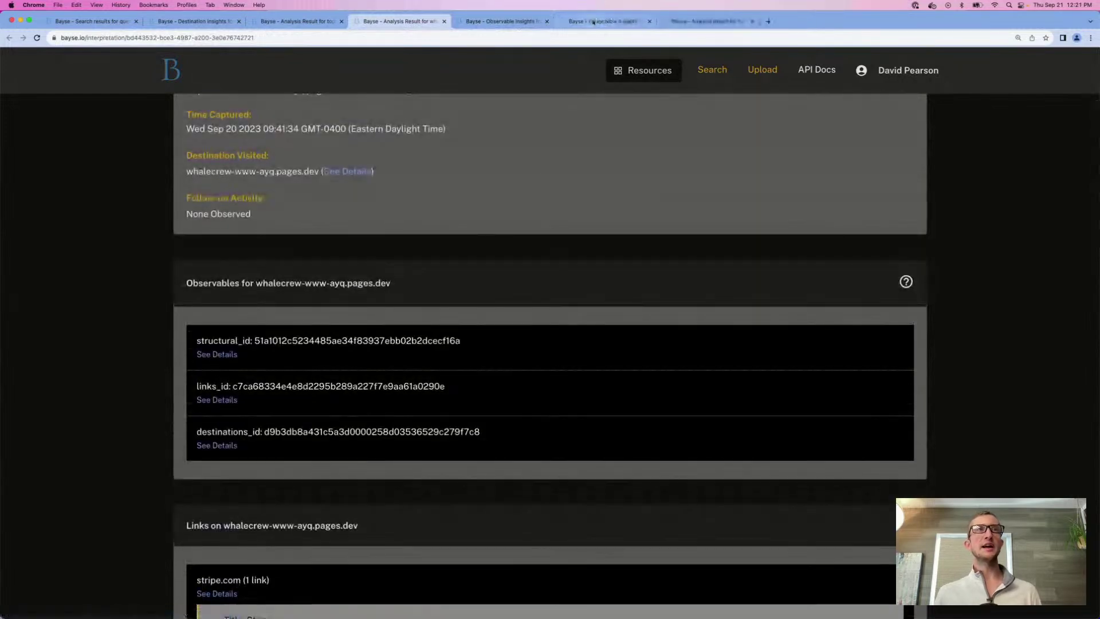
{"action": "left_click", "coordinate": [592, 21]}
{"action": "left_click", "coordinate": [401, 22]}
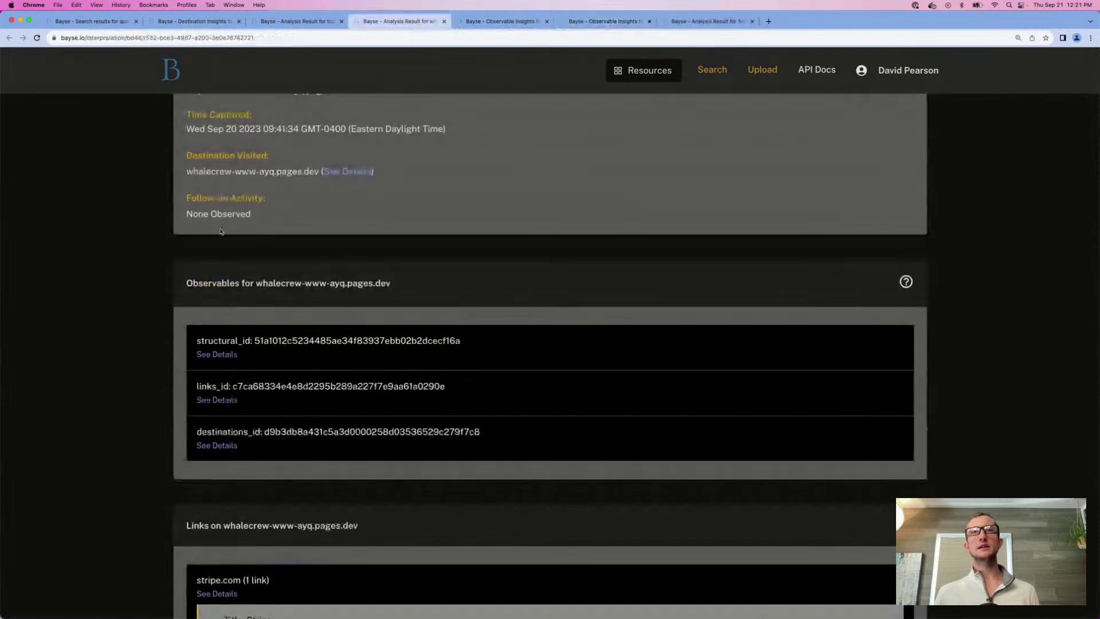
{"action": "left_click", "coordinate": [216, 445], "text": "super"}
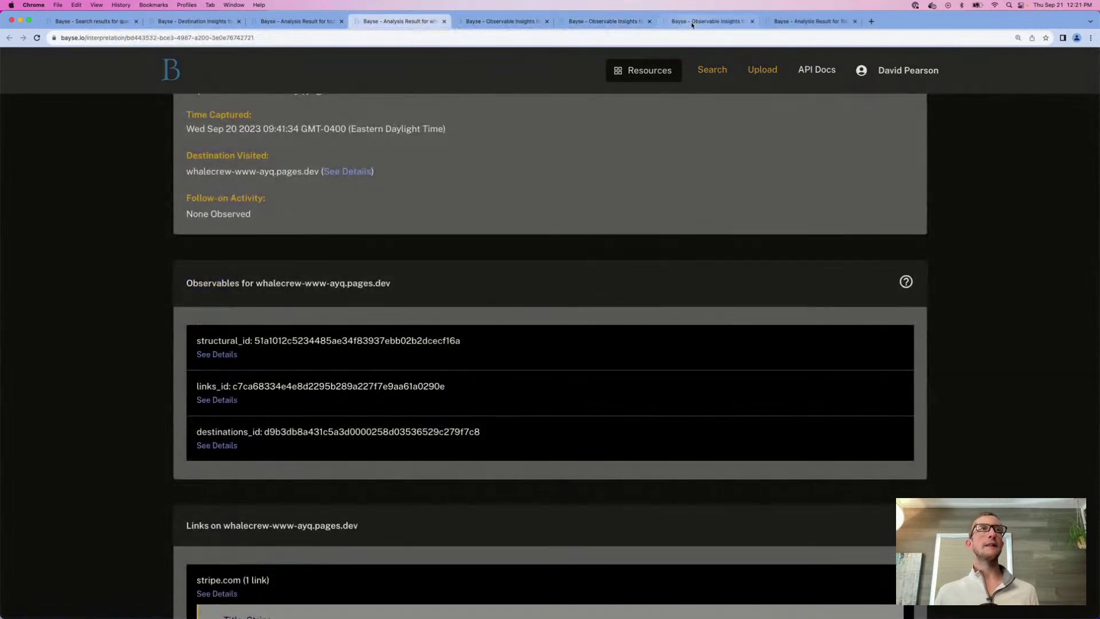
{"action": "left_click", "coordinate": [690, 22]}
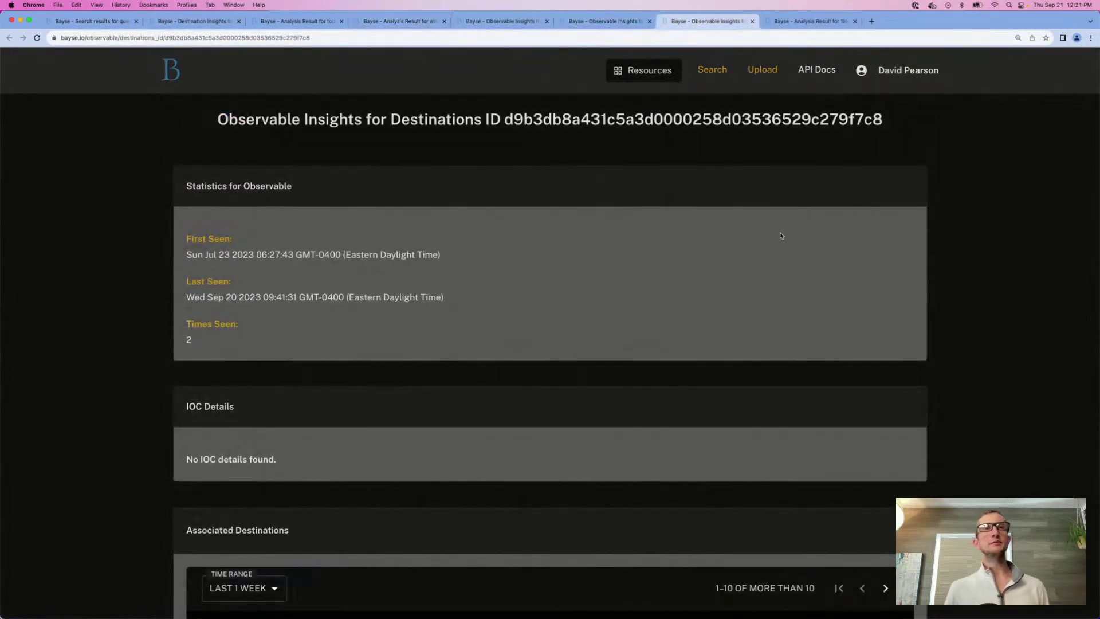
{"action": "scroll", "coordinate": [781, 236], "scroll_direction": "down", "scroll_amount": 1}
{"action": "scroll", "coordinate": [781, 236], "scroll_direction": "down", "scroll_amount": 5}
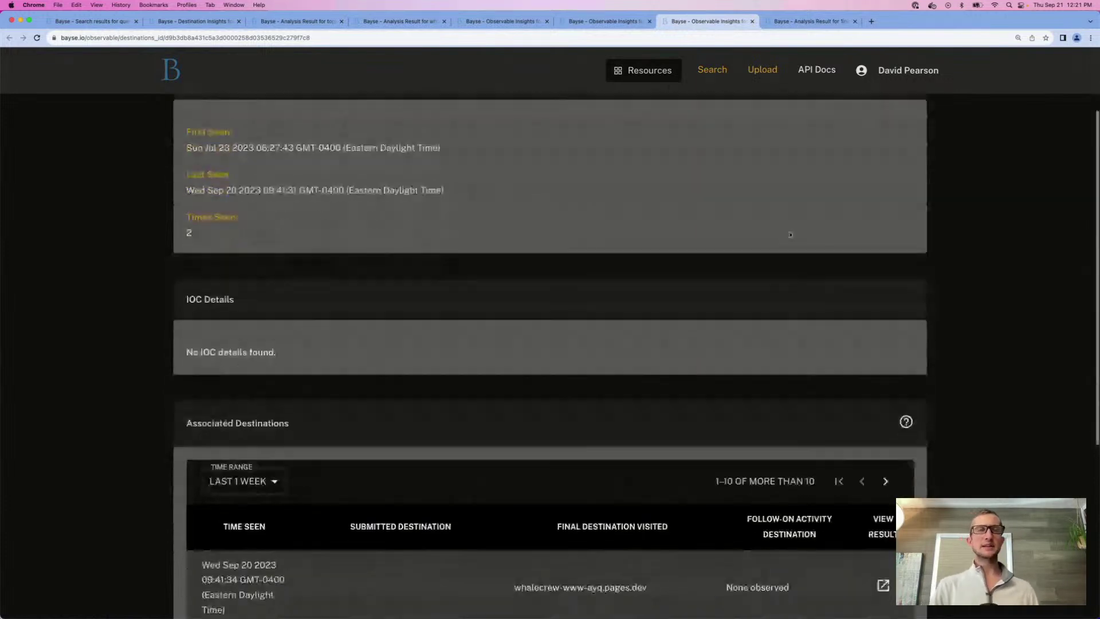
{"action": "scroll", "coordinate": [790, 233], "scroll_direction": "up", "scroll_amount": 2}
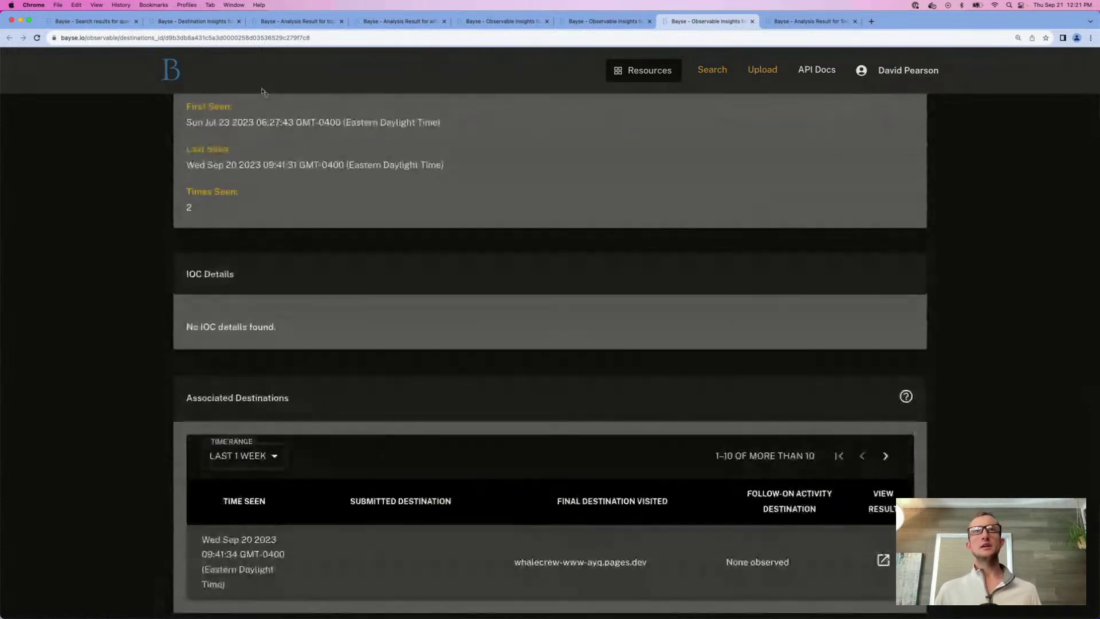
{"action": "left_click_drag", "start_coordinate": [205, 122], "coordinate": [229, 122]}
{"action": "scroll", "coordinate": [229, 122], "scroll_direction": "up", "scroll_amount": 1}
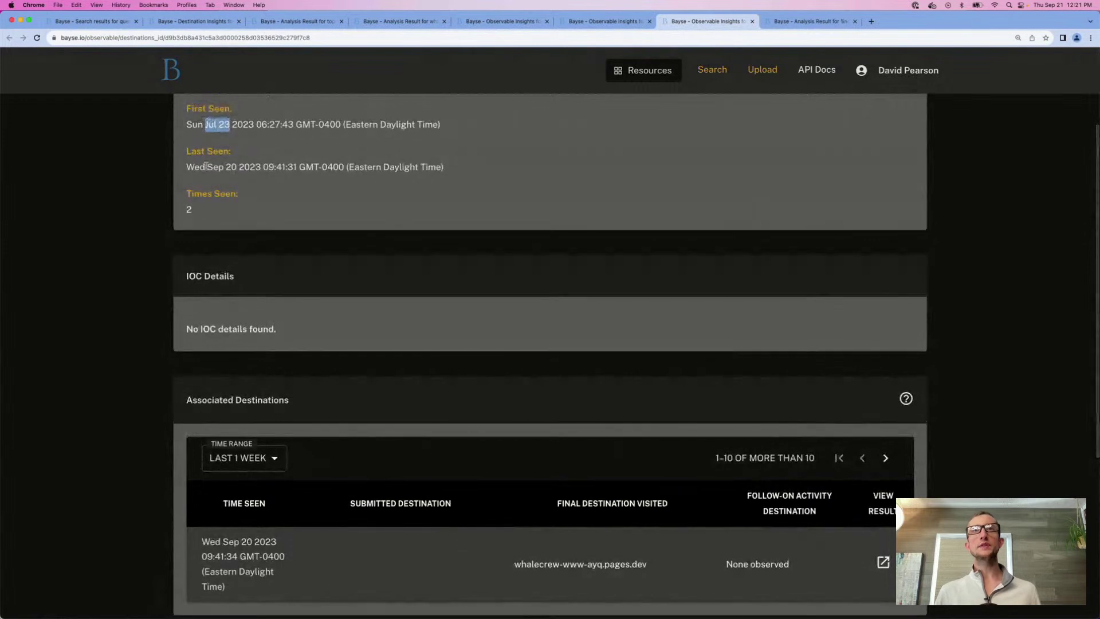
{"action": "left_click_drag", "start_coordinate": [207, 167], "coordinate": [237, 166]}
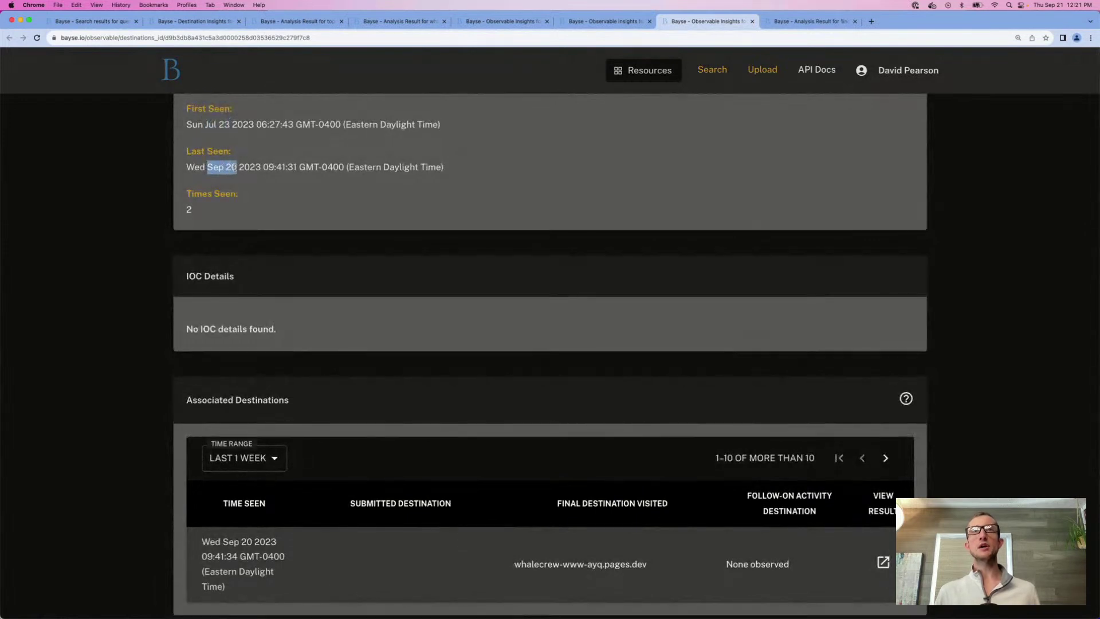
{"action": "left_click", "coordinate": [496, 25]}
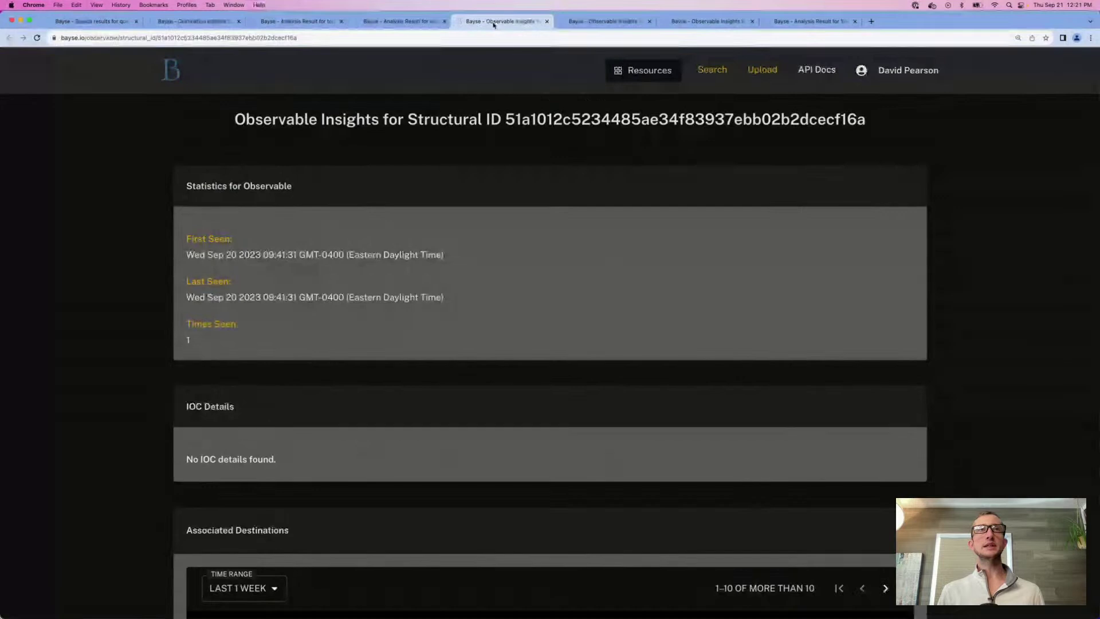
{"action": "left_click", "coordinate": [414, 23]}
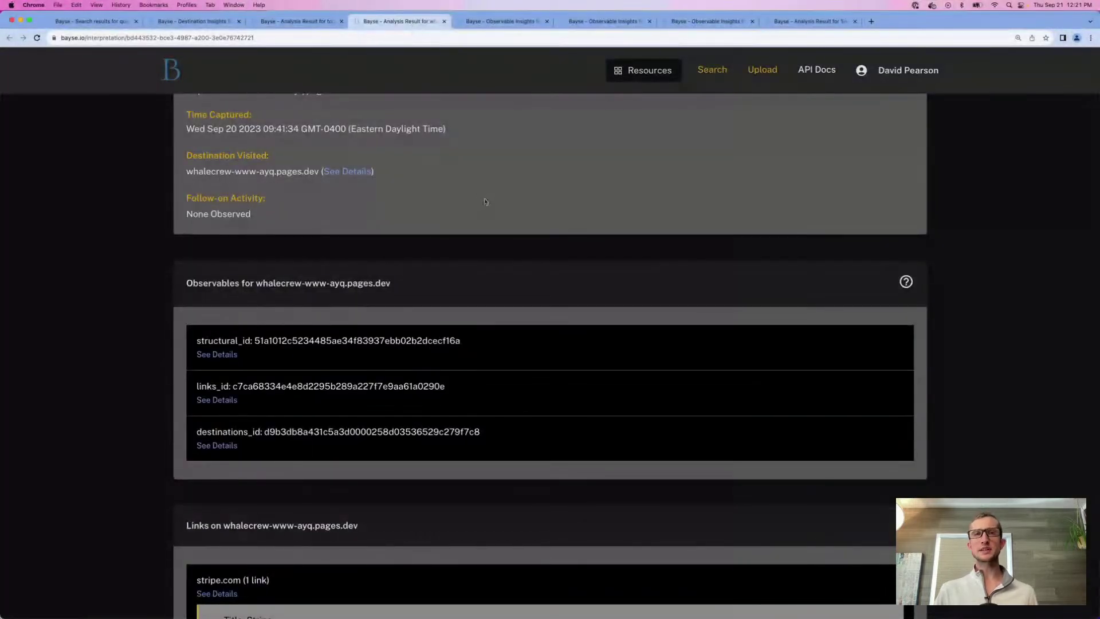
{"action": "scroll", "coordinate": [488, 205], "scroll_direction": "down", "scroll_amount": 1}
{"action": "scroll", "coordinate": [488, 204], "scroll_direction": "down", "scroll_amount": 2}
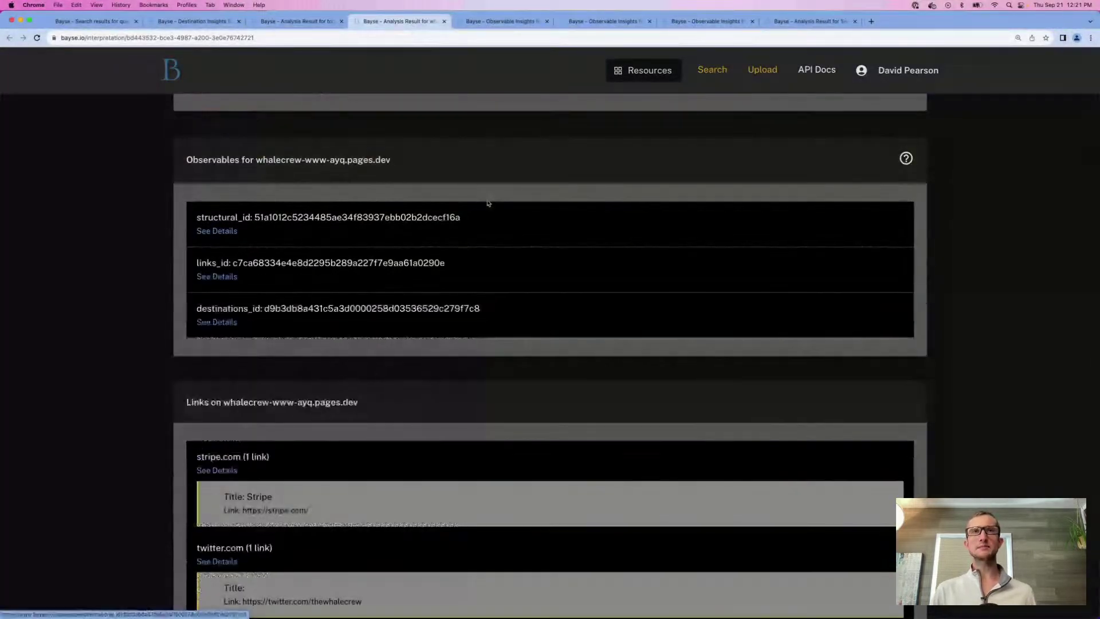
{"action": "scroll", "coordinate": [487, 204], "scroll_direction": "up", "scroll_amount": 7}
{"action": "scroll", "coordinate": [489, 199], "scroll_direction": "up", "scroll_amount": 1}
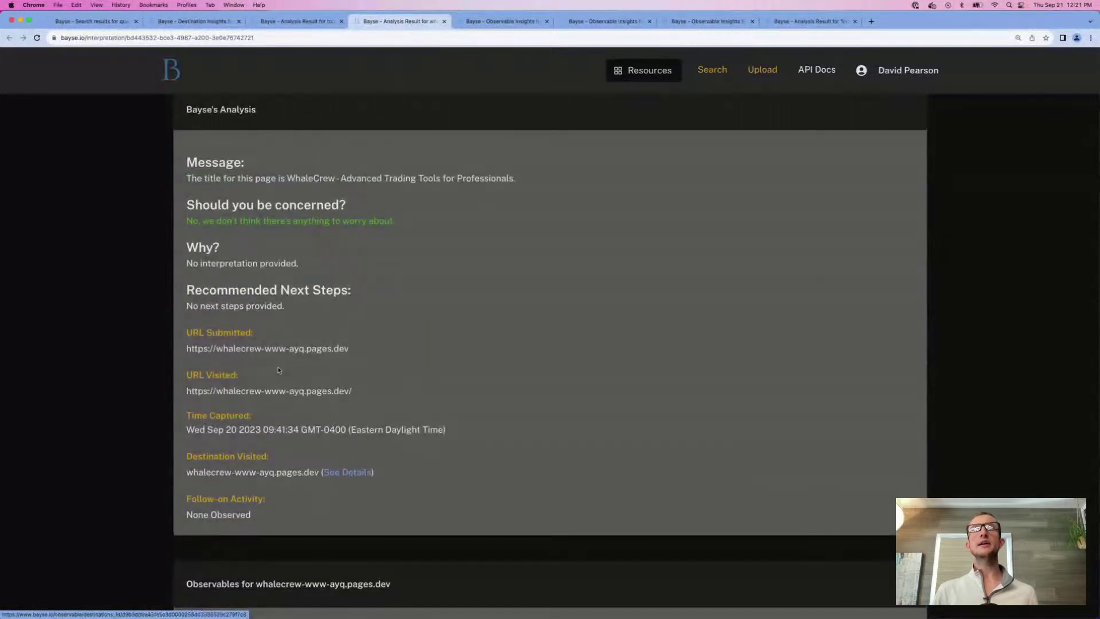
Step: Show whalecrew-www-ayq.pages.dev destination insights: first searched Mar 26 2023, searched 8 times, parent pages.dev
{"action": "left_click", "coordinate": [344, 474]}
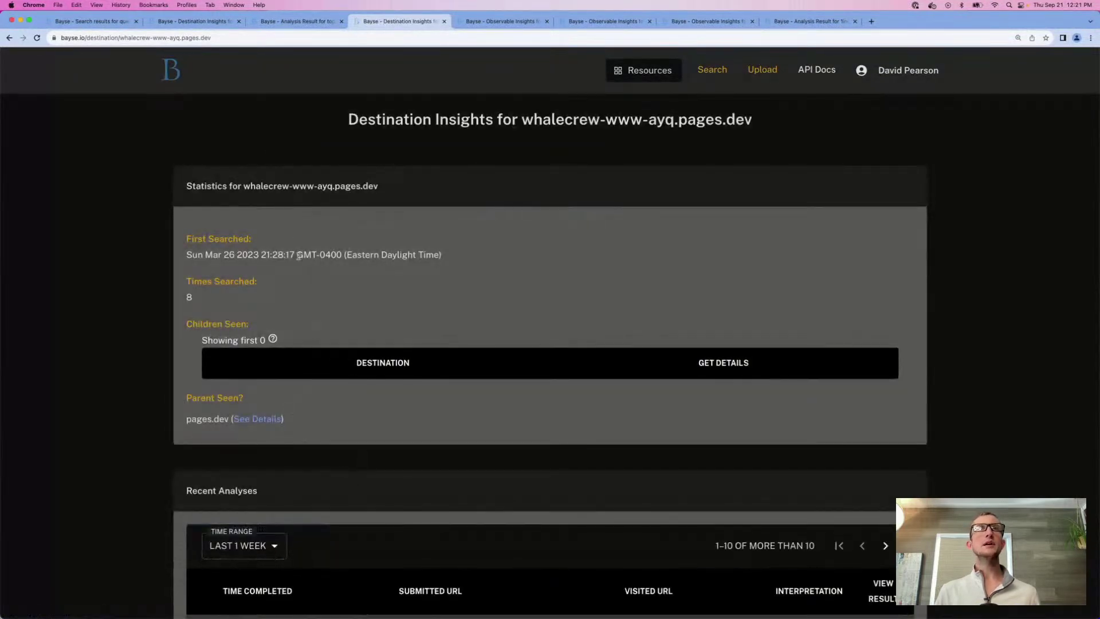
{"action": "left_click_drag", "start_coordinate": [244, 185], "coordinate": [332, 185]}
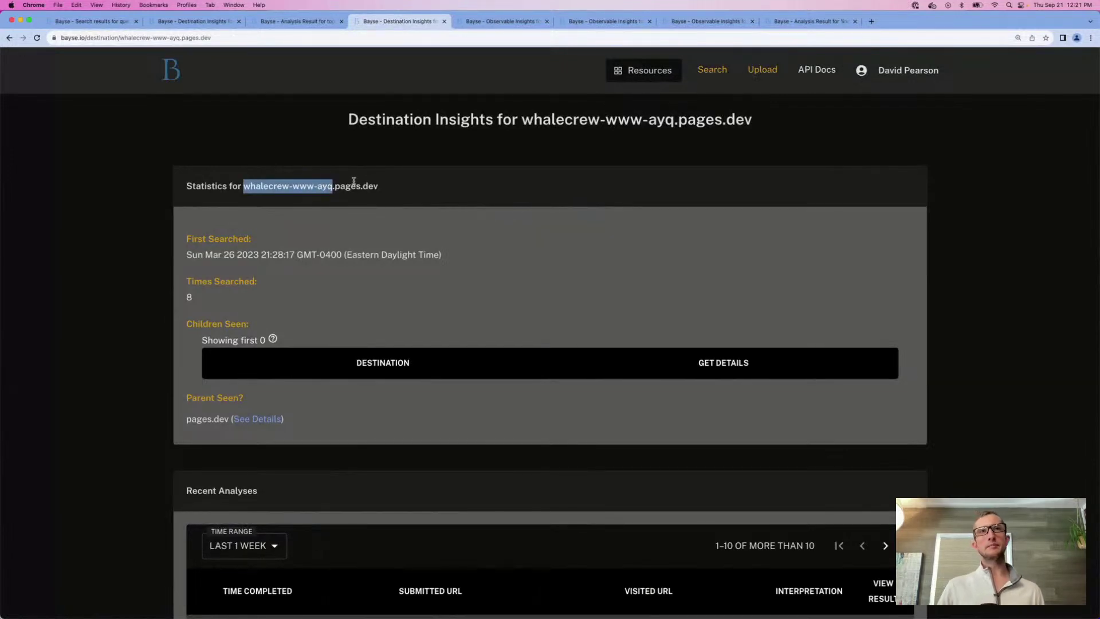
{"action": "scroll", "coordinate": [357, 283], "scroll_direction": "down", "scroll_amount": 2}
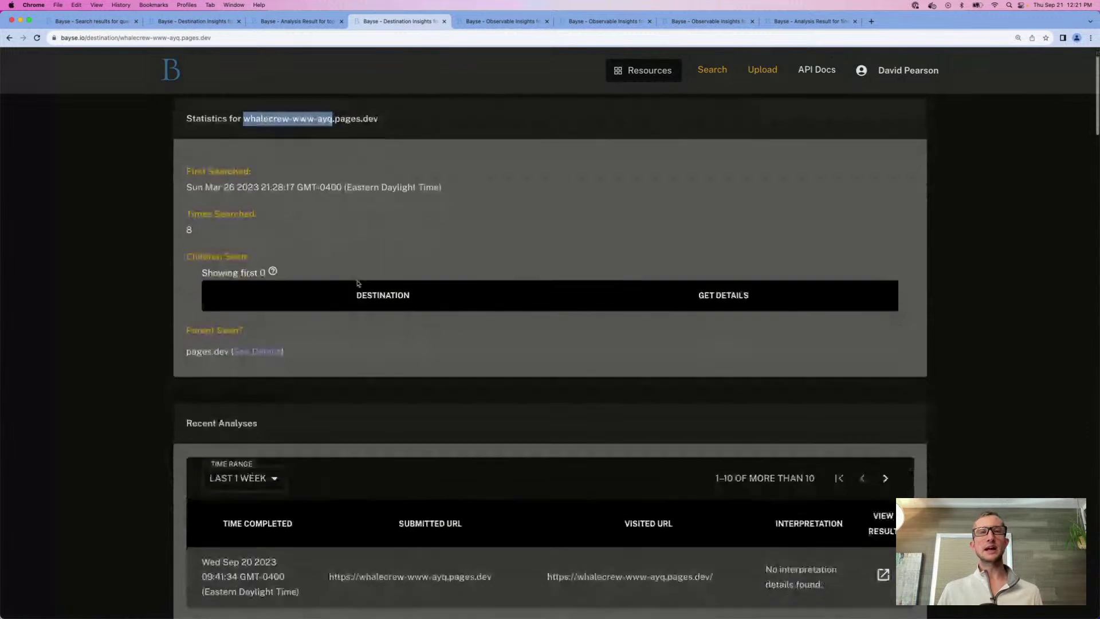
{"action": "scroll", "coordinate": [357, 281], "scroll_direction": "down", "scroll_amount": 1}
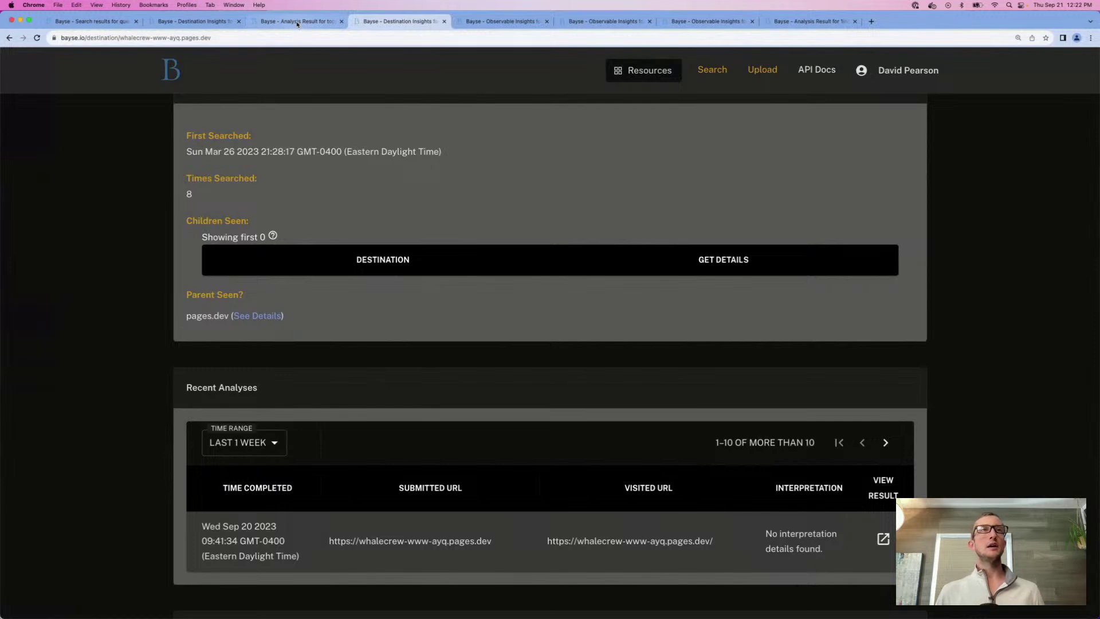
Step: Read topsfxminers24.com's analysis: a 0-day-old site requesting sensitive information, down to three observables
{"action": "left_click", "coordinate": [298, 22]}
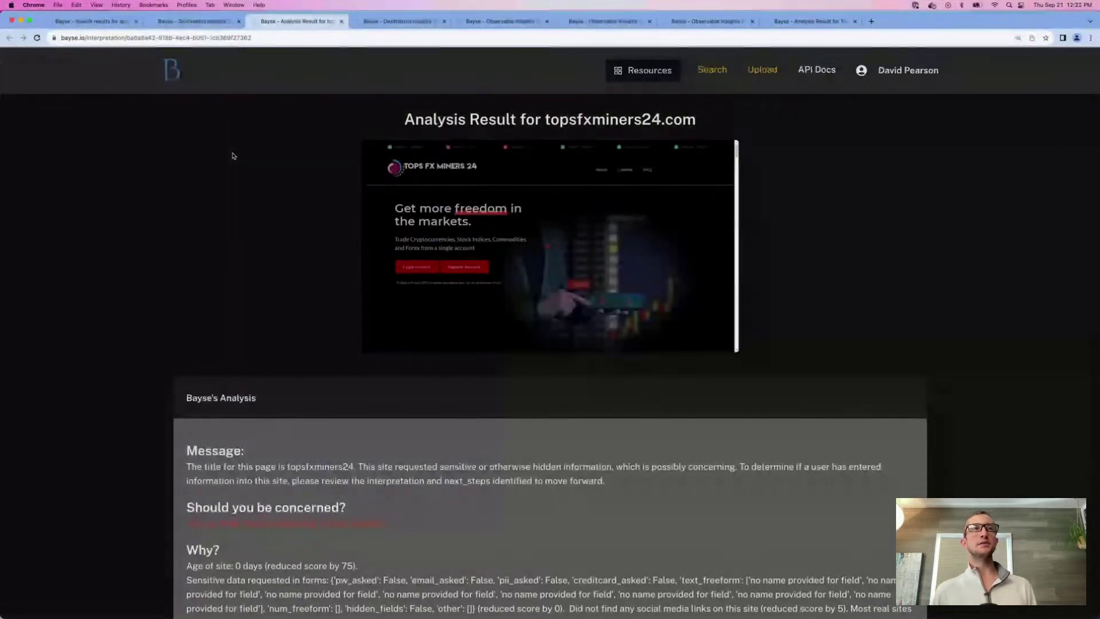
{"action": "scroll", "coordinate": [232, 156], "scroll_direction": "down", "scroll_amount": 2}
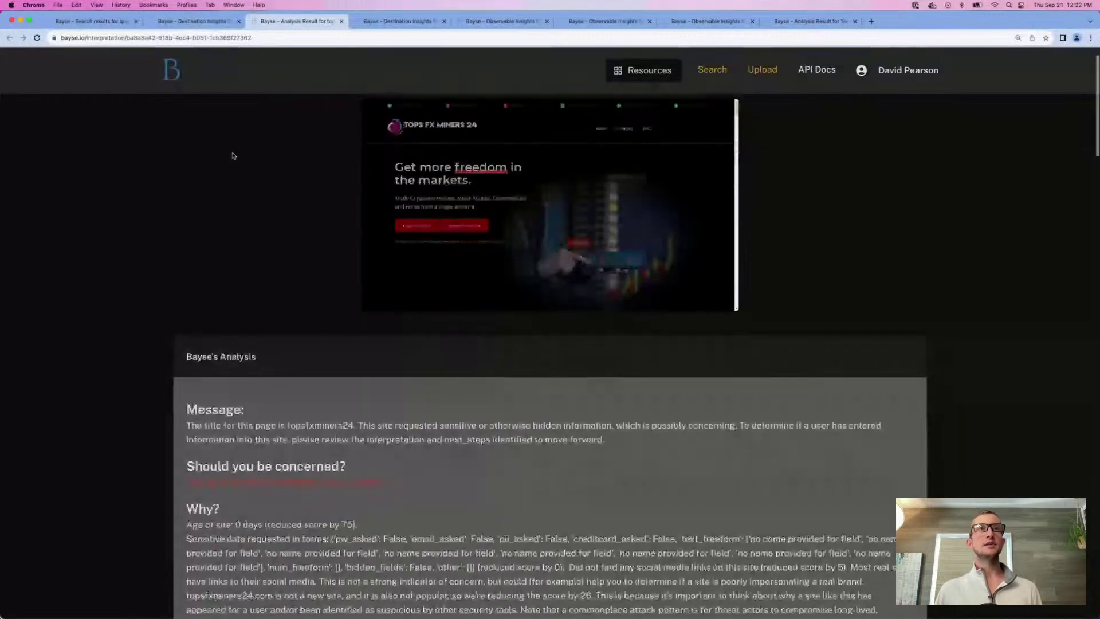
{"action": "scroll", "coordinate": [233, 156], "scroll_direction": "down", "scroll_amount": 6}
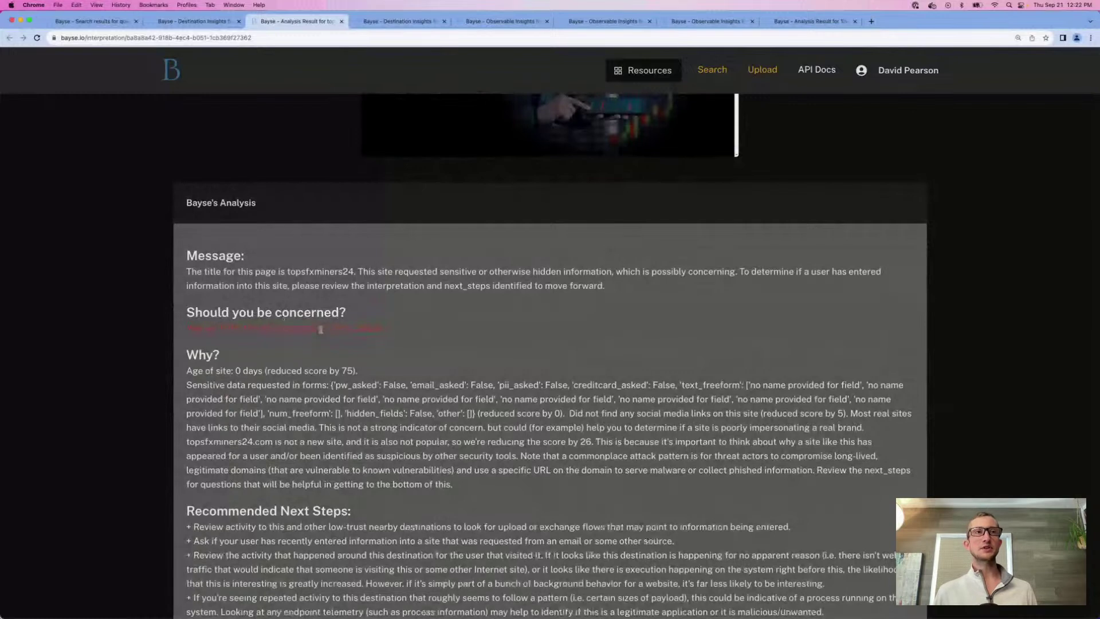
{"action": "left_click_drag", "start_coordinate": [233, 371], "coordinate": [248, 371]}
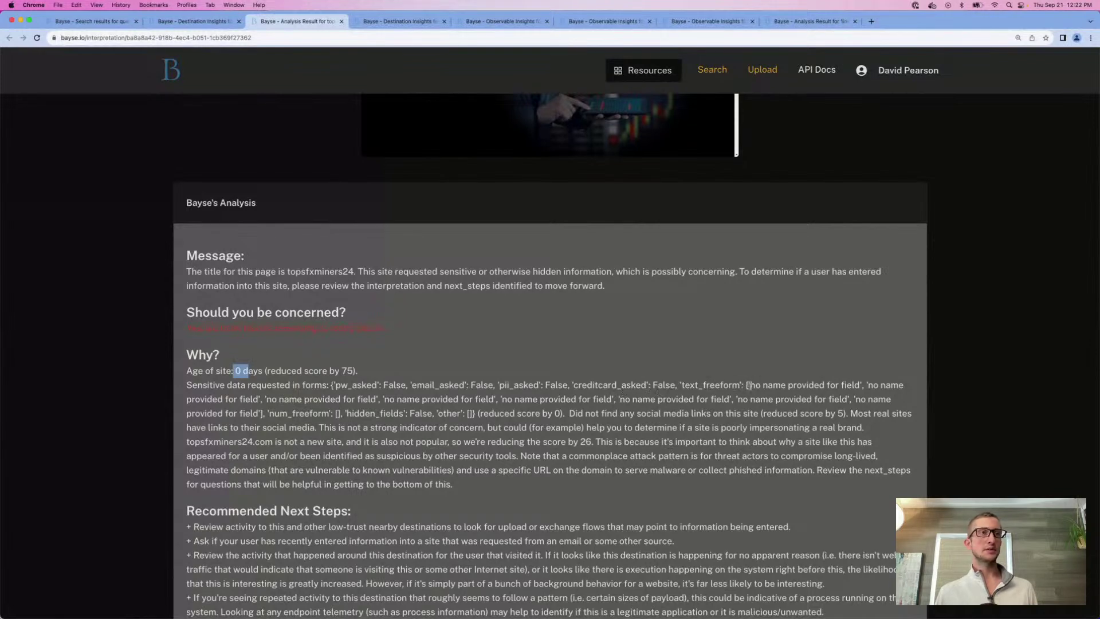
{"action": "scroll", "coordinate": [749, 385], "scroll_direction": "up", "scroll_amount": 1}
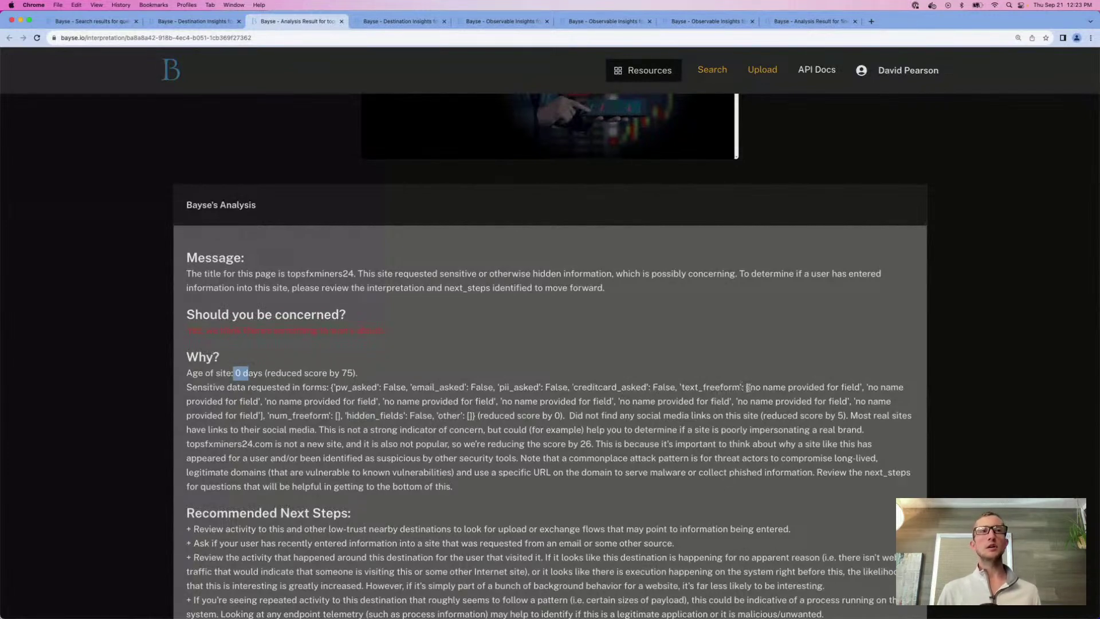
{"action": "scroll", "coordinate": [480, 395], "scroll_direction": "down", "scroll_amount": 2}
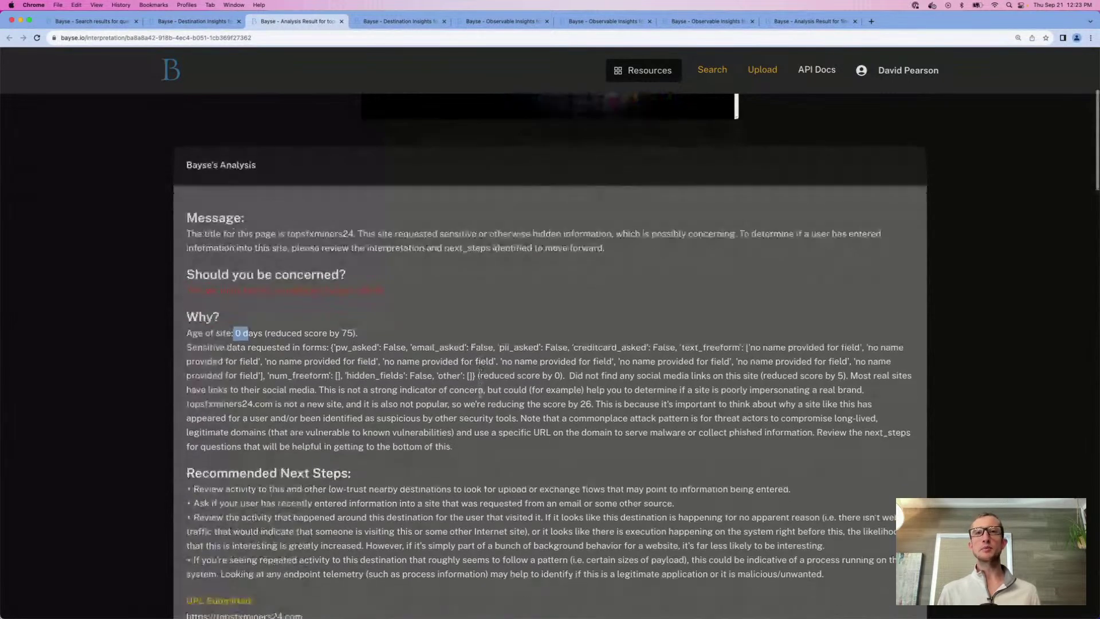
{"action": "scroll", "coordinate": [480, 378], "scroll_direction": "down", "scroll_amount": 4}
{"action": "scroll", "coordinate": [480, 395], "scroll_direction": "down", "scroll_amount": 6}
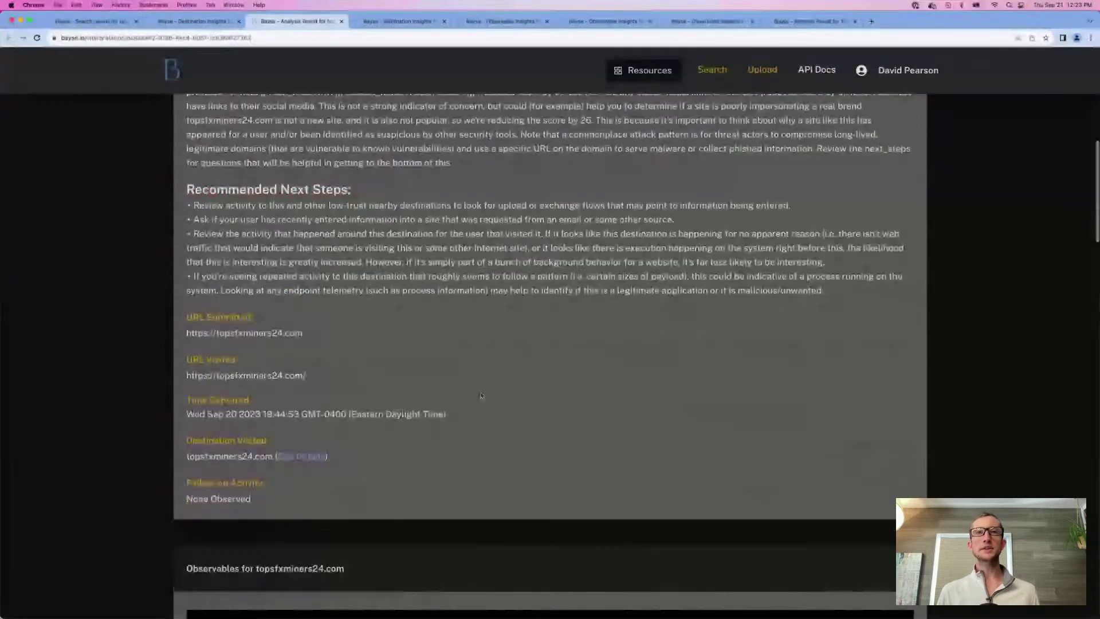
{"action": "scroll", "coordinate": [481, 395], "scroll_direction": "down", "scroll_amount": 4}
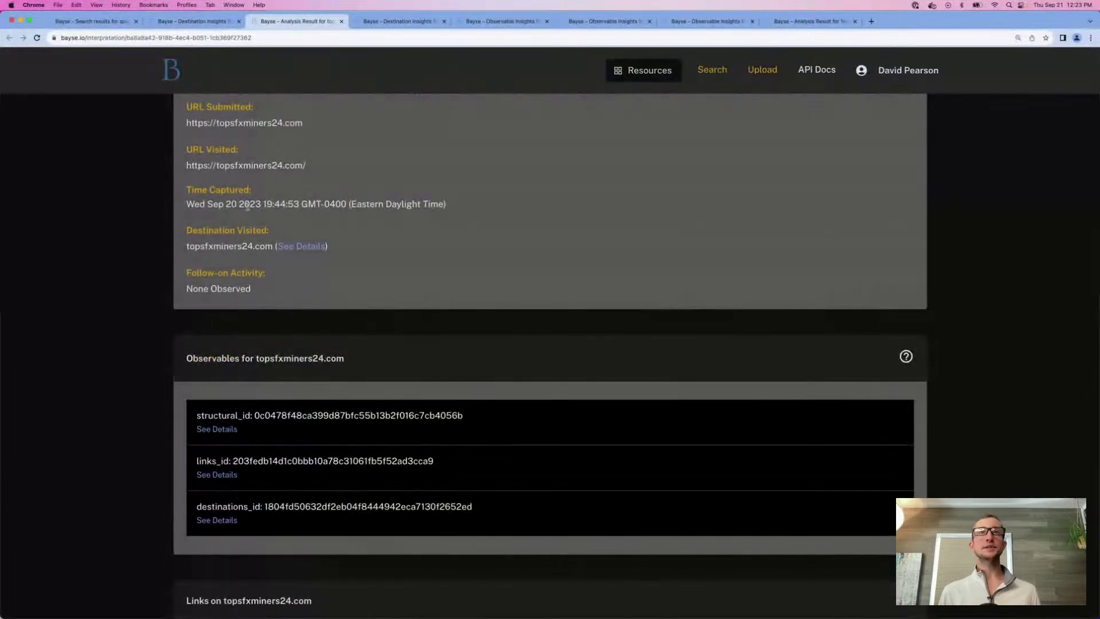
Step: View topsfxminers24.com's structural, links and destinations ID observable pages, each seen once
{"action": "left_click", "coordinate": [215, 430], "text": "super"}
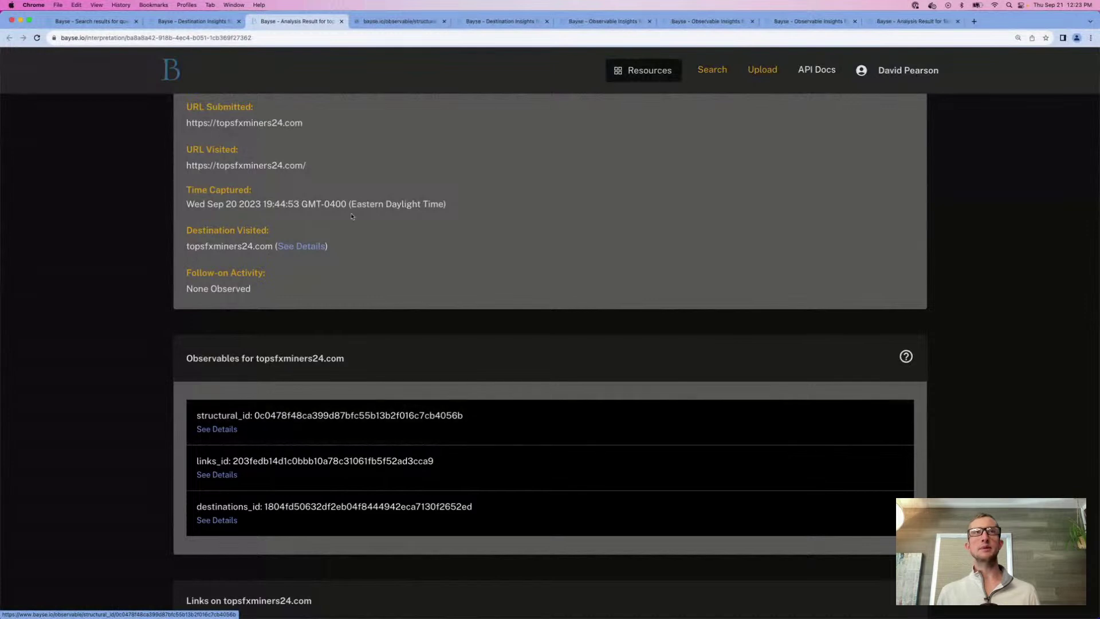
{"action": "left_click", "coordinate": [395, 21]}
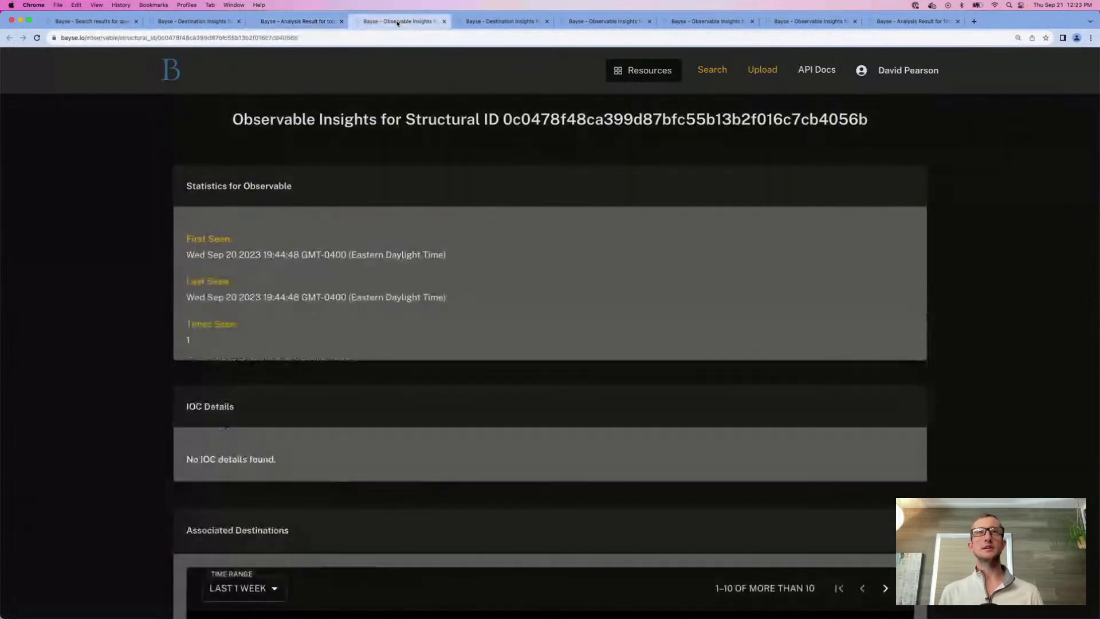
{"action": "left_click", "coordinate": [292, 23]}
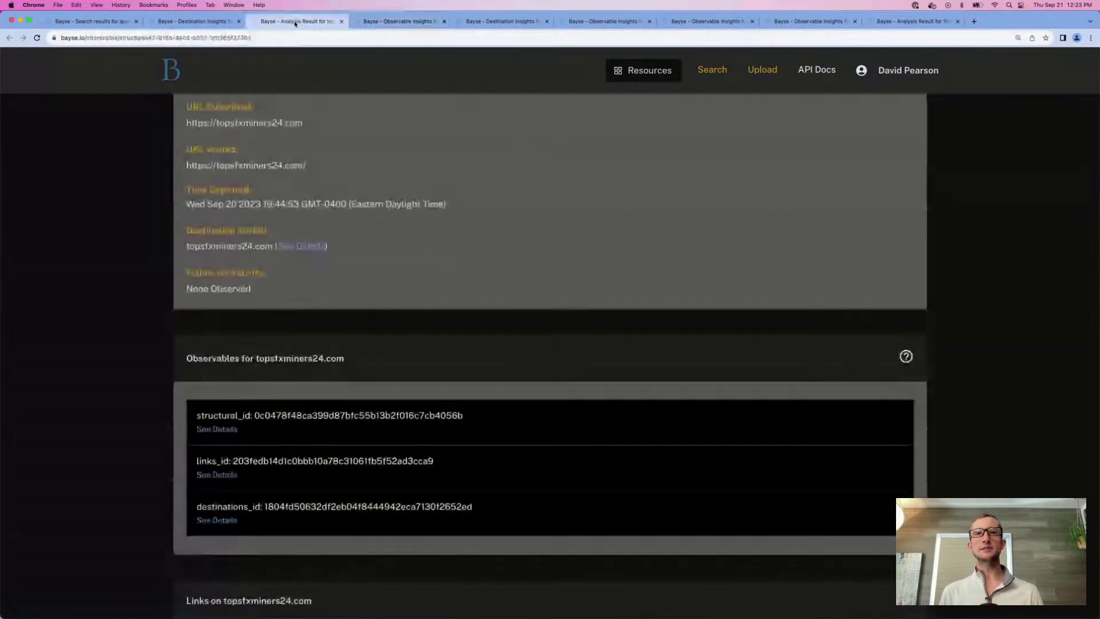
{"action": "left_click", "coordinate": [230, 475], "text": "super"}
{"action": "left_click", "coordinate": [498, 21]}
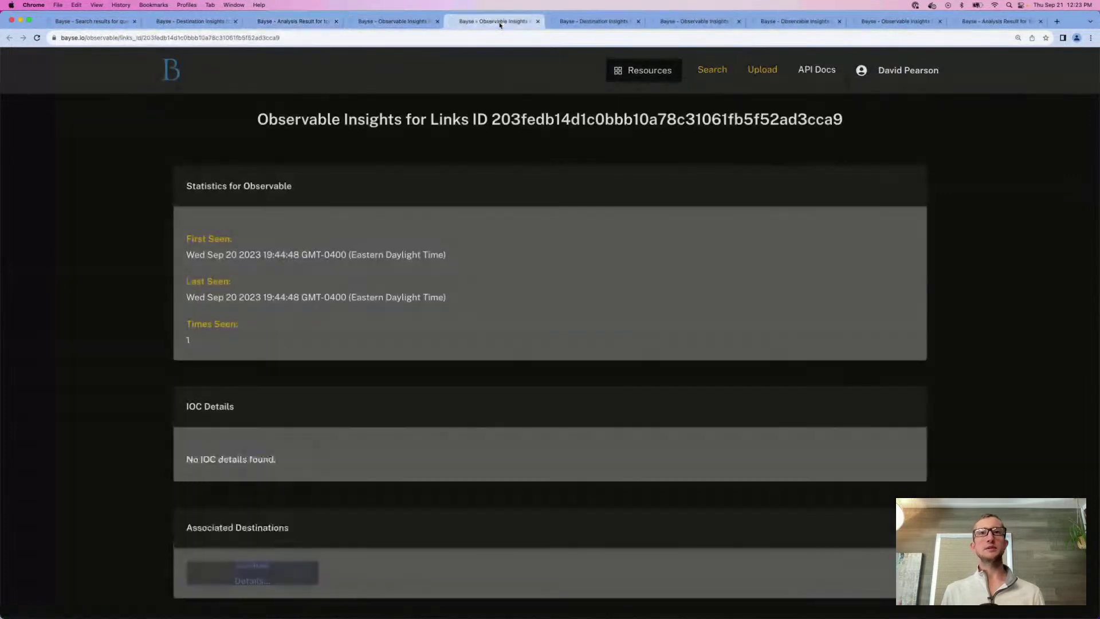
{"action": "left_click", "coordinate": [293, 22]}
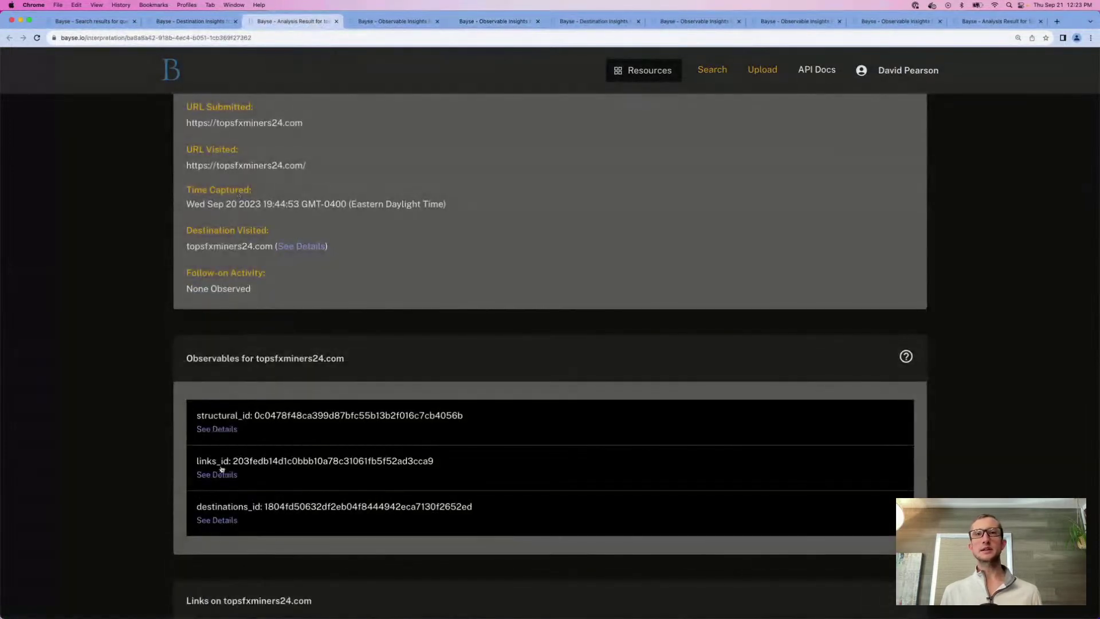
{"action": "left_click", "coordinate": [216, 520], "text": "super"}
{"action": "left_click", "coordinate": [535, 22]}
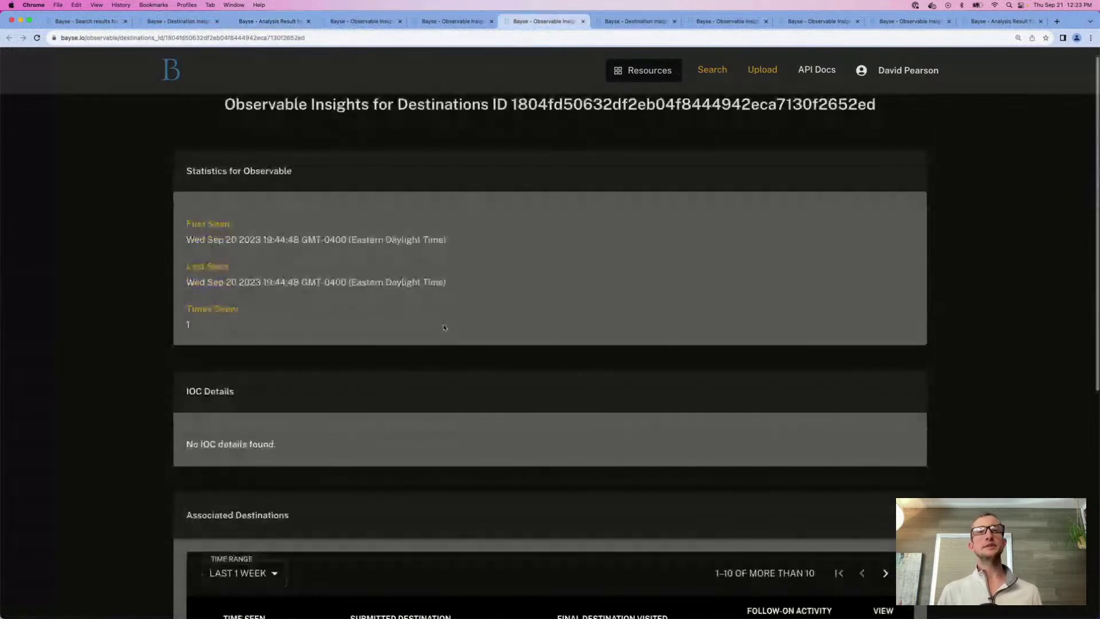
{"action": "scroll", "coordinate": [438, 304], "scroll_direction": "down", "scroll_amount": 5}
{"action": "key", "text": "super+3"}
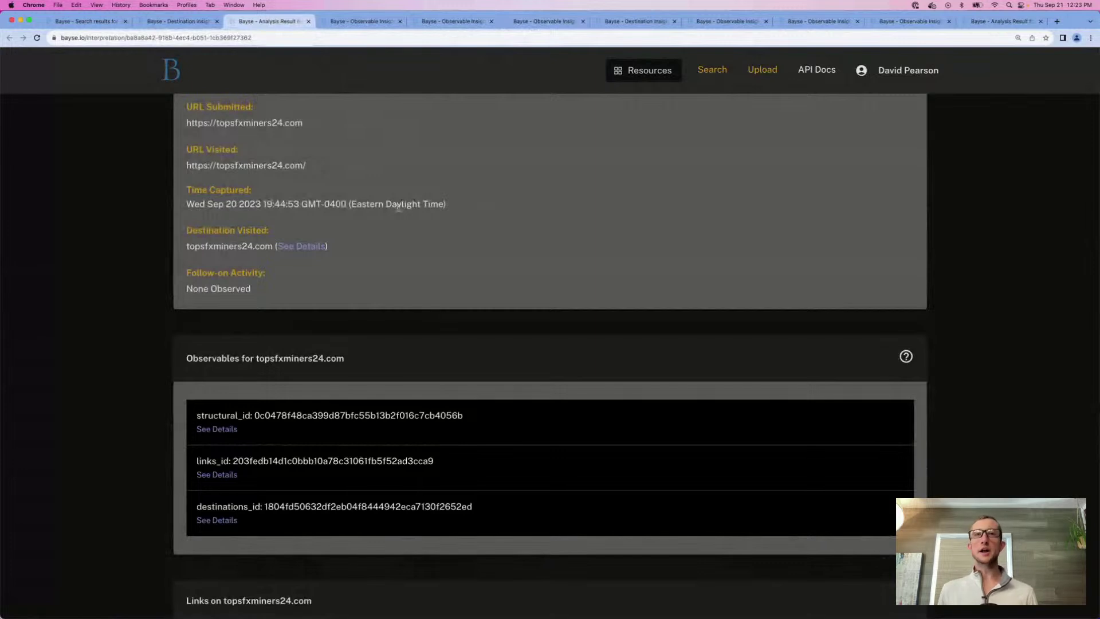
Step: Scroll through all links on topsfxminers24.com and back, then switch to Slack's ioc_candidates_lowconf_phishing channel
{"action": "scroll", "coordinate": [403, 210], "scroll_direction": "down", "scroll_amount": 1}
{"action": "scroll", "coordinate": [407, 214], "scroll_direction": "down", "scroll_amount": 2}
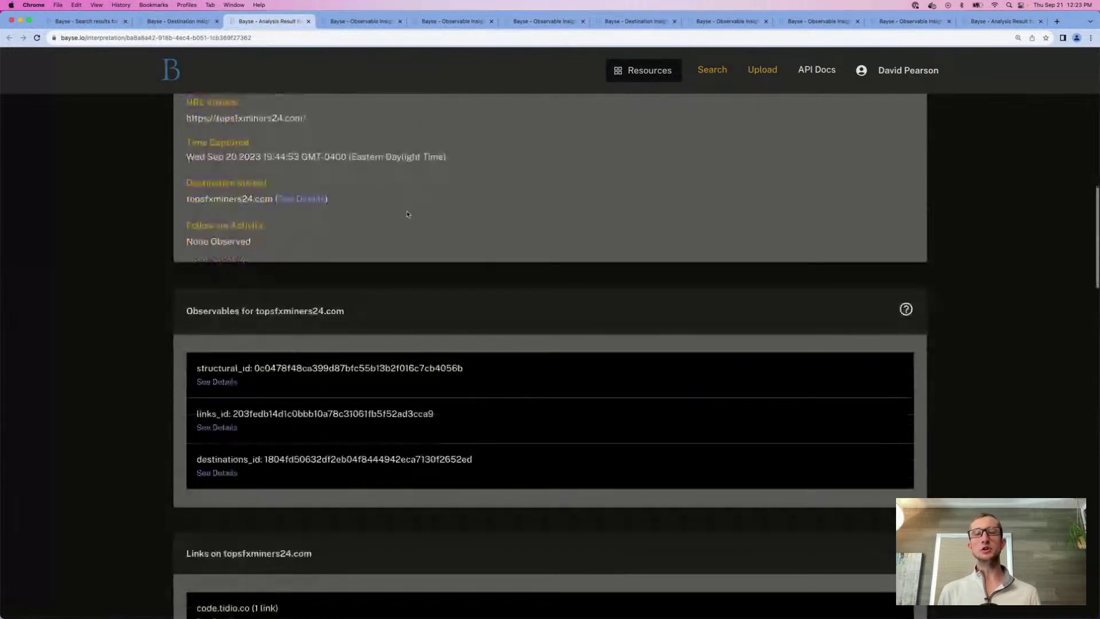
{"action": "scroll", "coordinate": [407, 214], "scroll_direction": "down", "scroll_amount": 12}
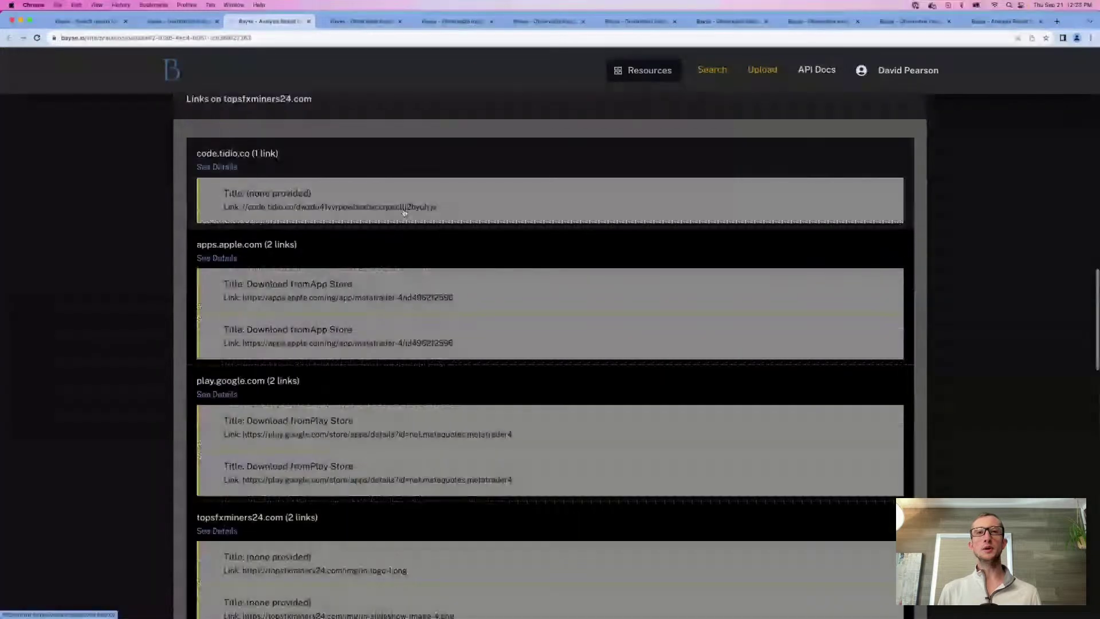
{"action": "scroll", "coordinate": [404, 212], "scroll_direction": "down", "scroll_amount": 2}
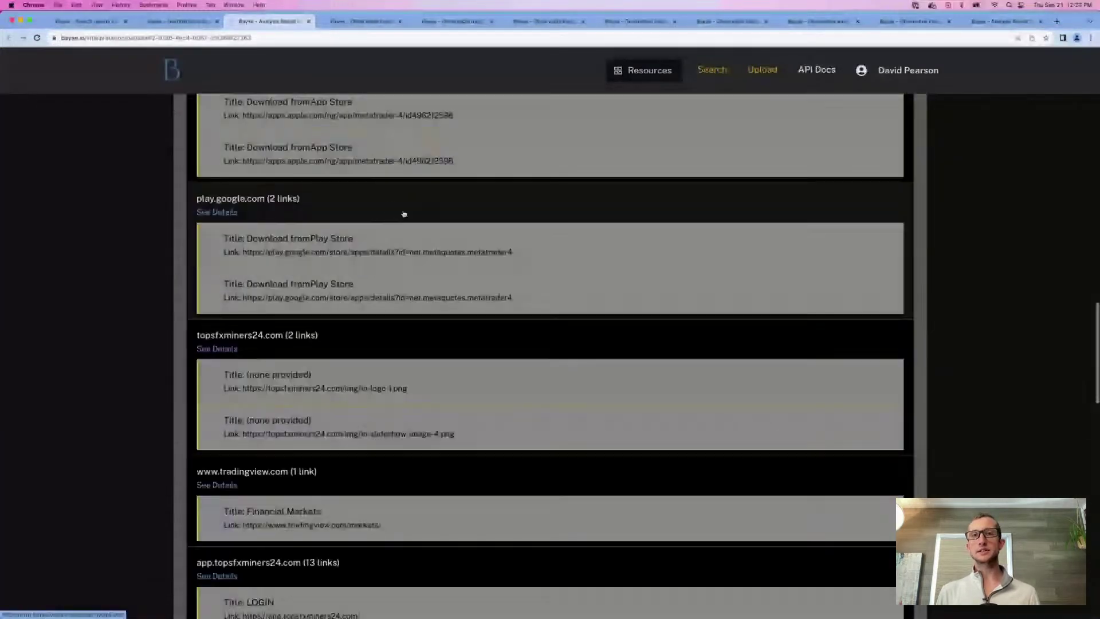
{"action": "scroll", "coordinate": [404, 214], "scroll_direction": "down", "scroll_amount": 12}
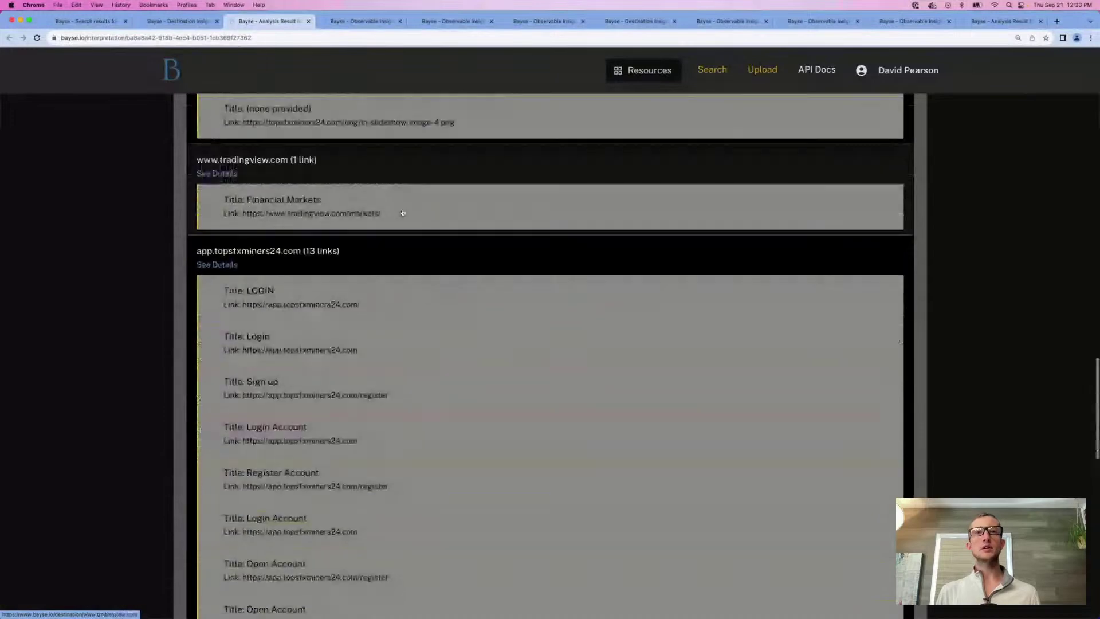
{"action": "scroll", "coordinate": [407, 218], "scroll_direction": "down", "scroll_amount": 10}
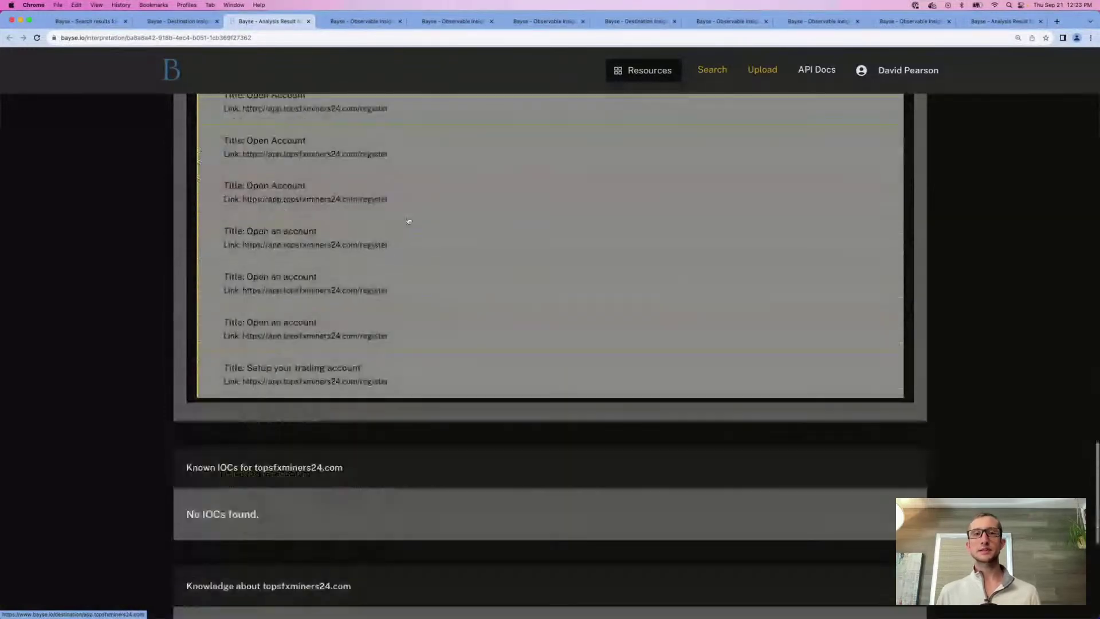
{"action": "scroll", "coordinate": [407, 222], "scroll_direction": "up", "scroll_amount": 20}
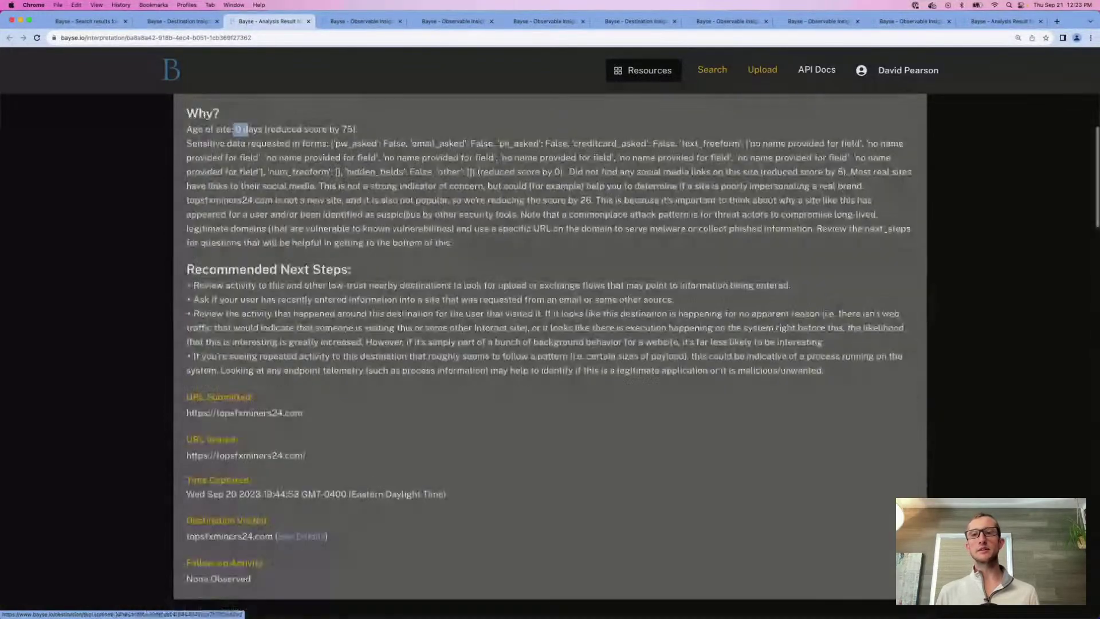
{"action": "scroll", "coordinate": [407, 218], "scroll_direction": "up", "scroll_amount": 4}
{"action": "scroll", "coordinate": [407, 218], "scroll_direction": "up", "scroll_amount": 10}
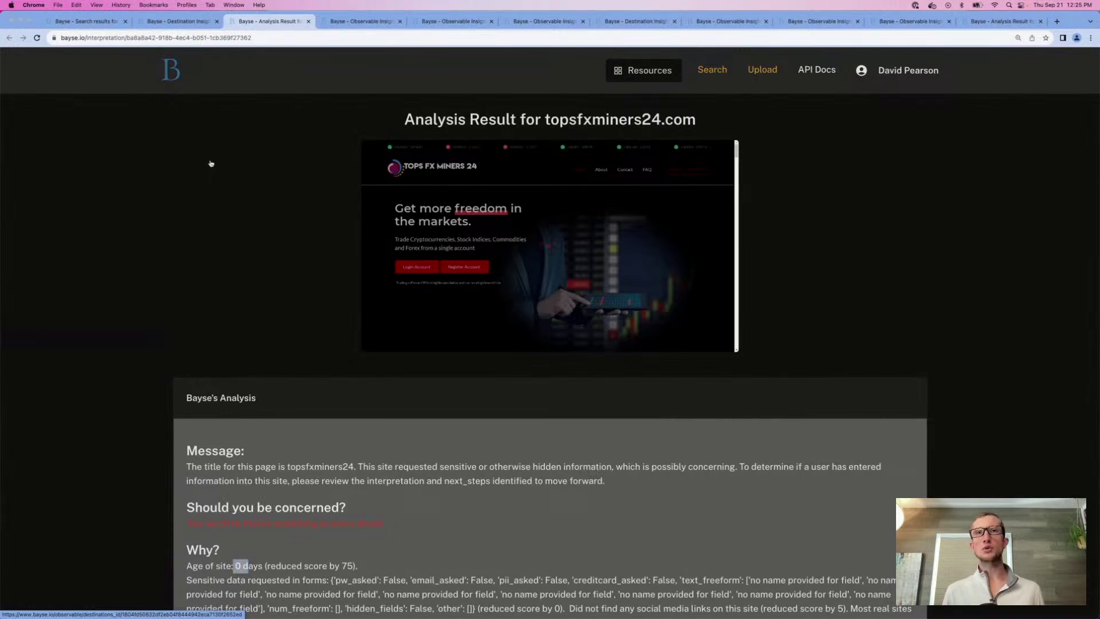
{"action": "key", "text": "super+Tab"}
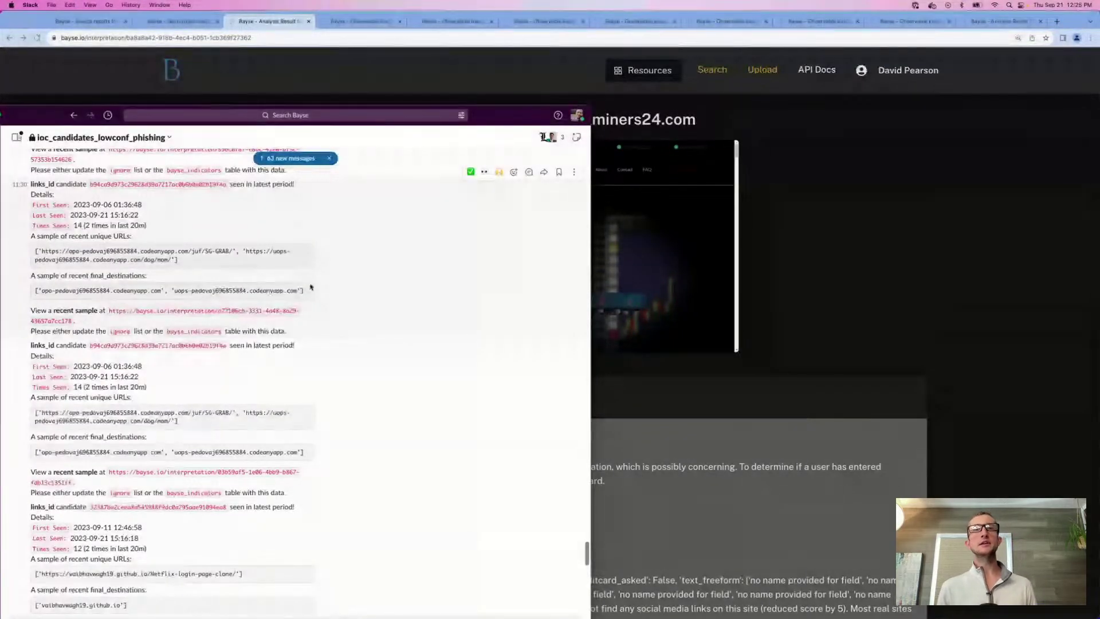
Step: Copy the 'recent sample' link from a links_id candidate alert seen 14 times since 2023-09-06
{"action": "scroll", "coordinate": [403, 303], "scroll_direction": "down", "scroll_amount": 1}
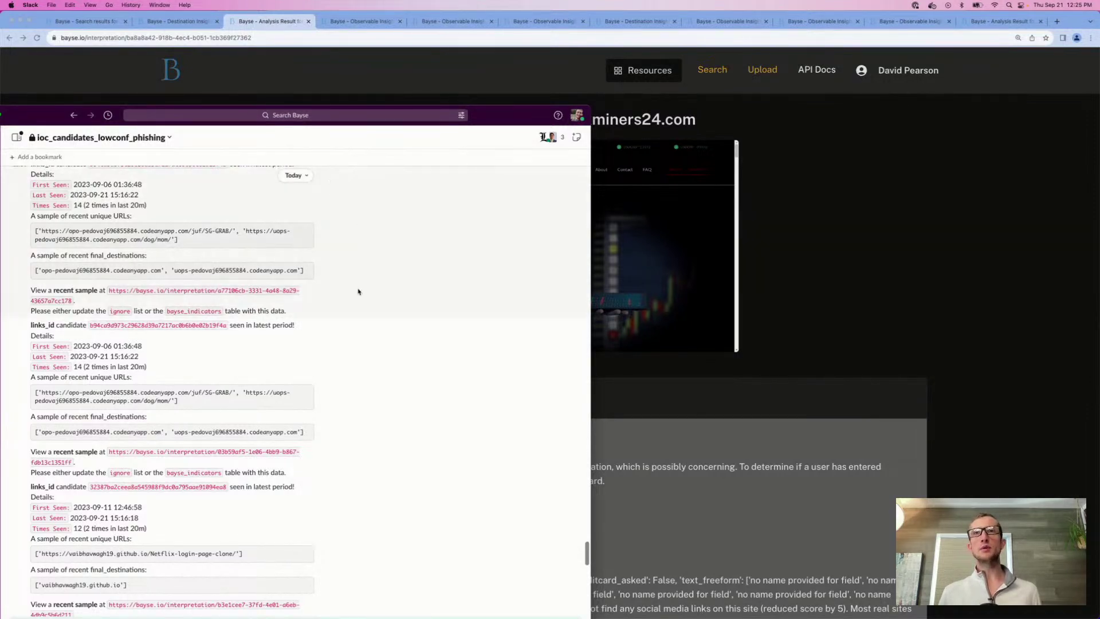
{"action": "scroll", "coordinate": [283, 289], "scroll_direction": "up", "scroll_amount": 2}
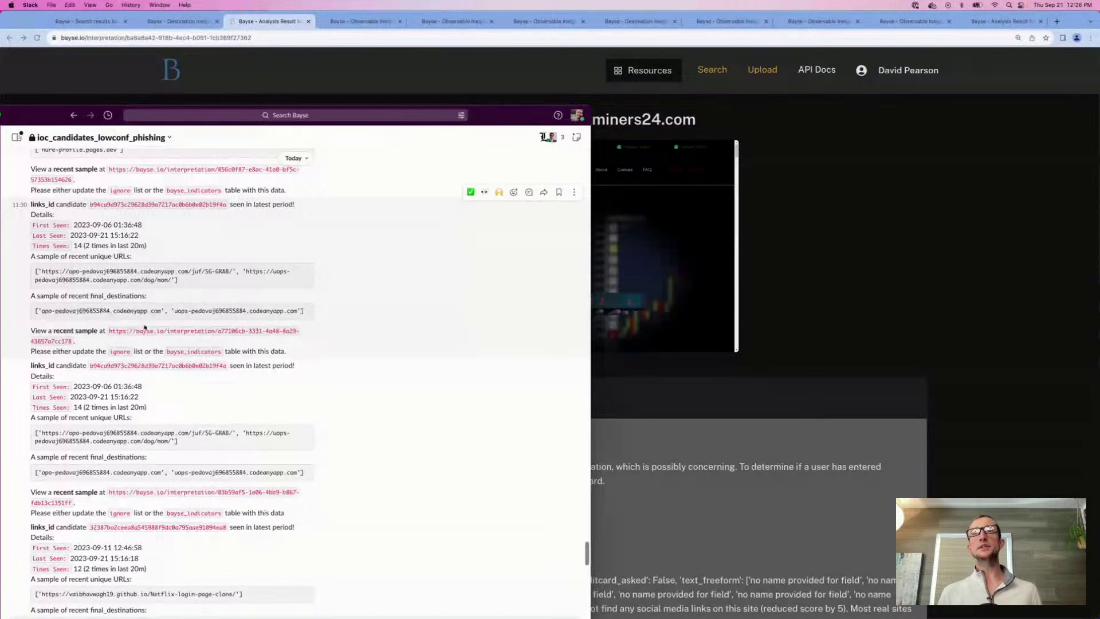
{"action": "right_click", "coordinate": [155, 336]}
{"action": "key", "text": "super+c"}
{"action": "left_click", "coordinate": [172, 351]}
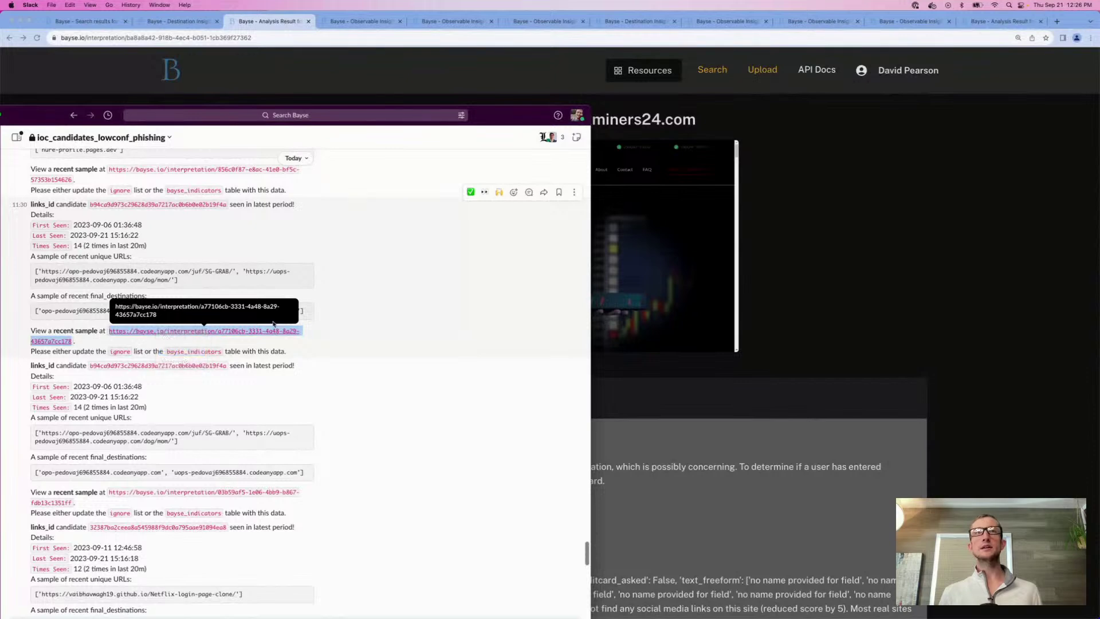
Step: Load the copied codeanyapp.com sample analysis URL in Chrome
{"action": "left_click", "coordinate": [270, 44]}
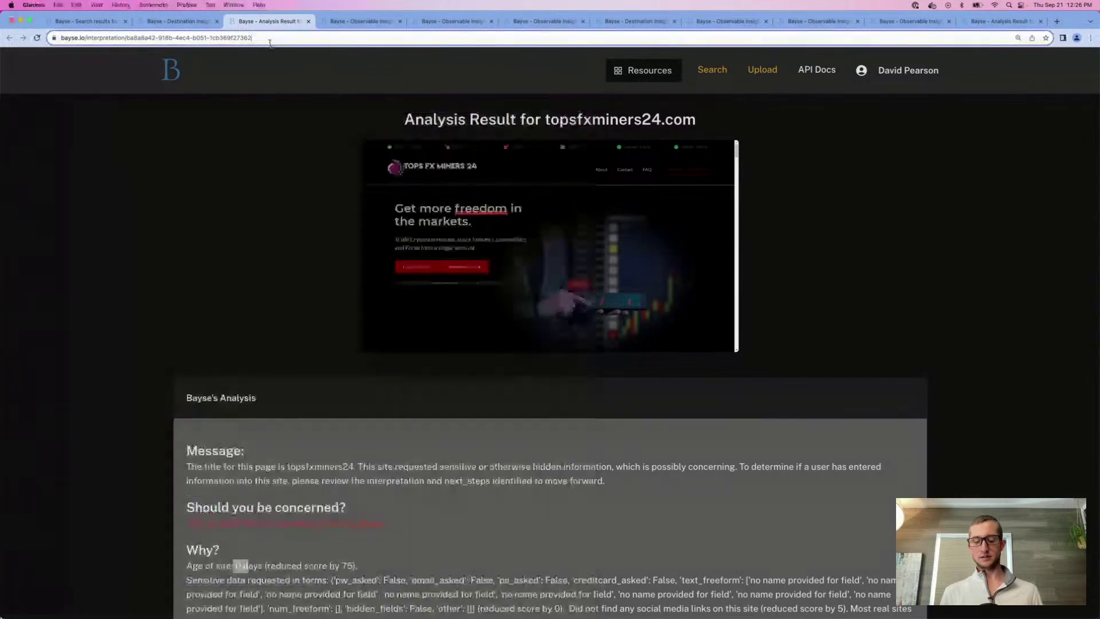
{"action": "key", "text": "super+v"}
{"action": "key", "text": "Return"}
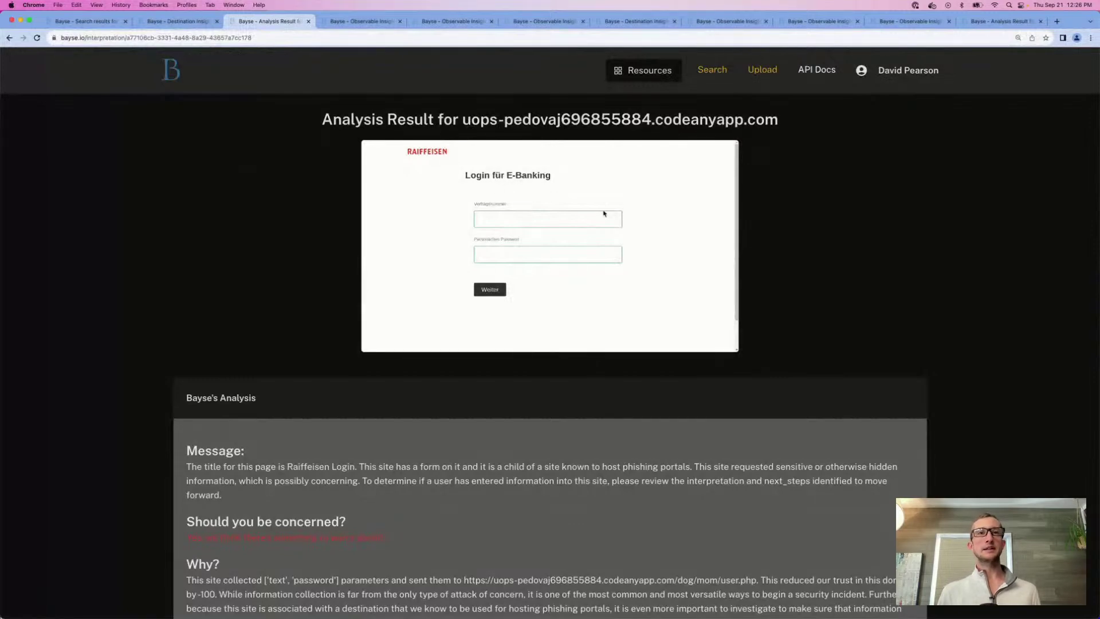
Step: Scroll the uops-pedovaj696855884.codeanyapp.com analysis down to its three observables
{"action": "scroll", "coordinate": [573, 206], "scroll_direction": "down", "scroll_amount": 2}
{"action": "scroll", "coordinate": [604, 213], "scroll_direction": "down", "scroll_amount": 10}
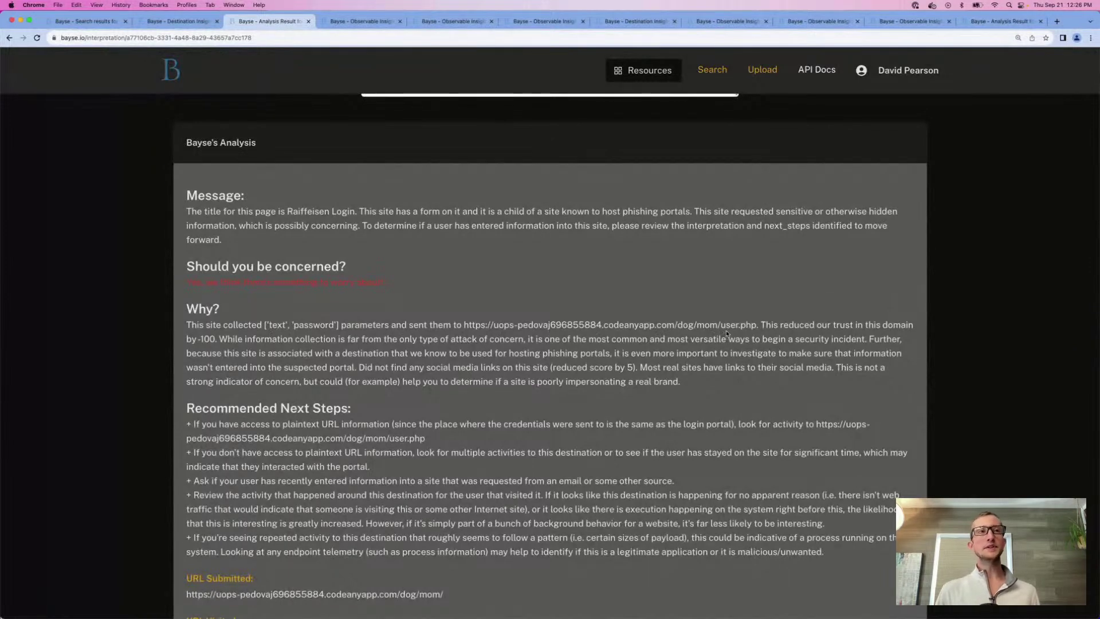
{"action": "scroll", "coordinate": [726, 332], "scroll_direction": "down", "scroll_amount": 4}
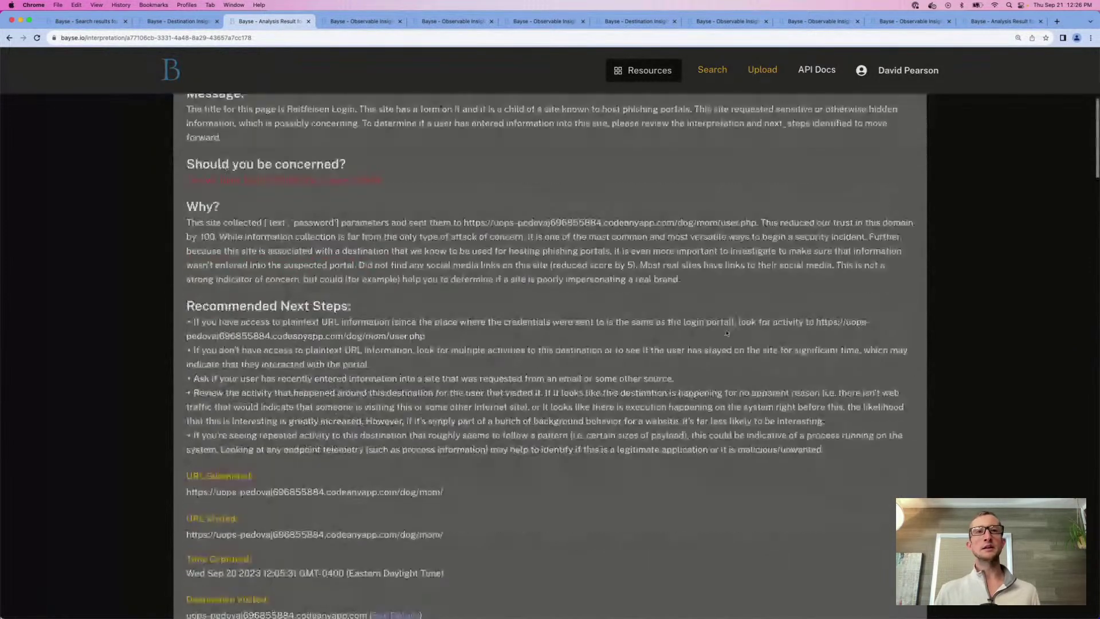
{"action": "scroll", "coordinate": [726, 332], "scroll_direction": "down", "scroll_amount": 5}
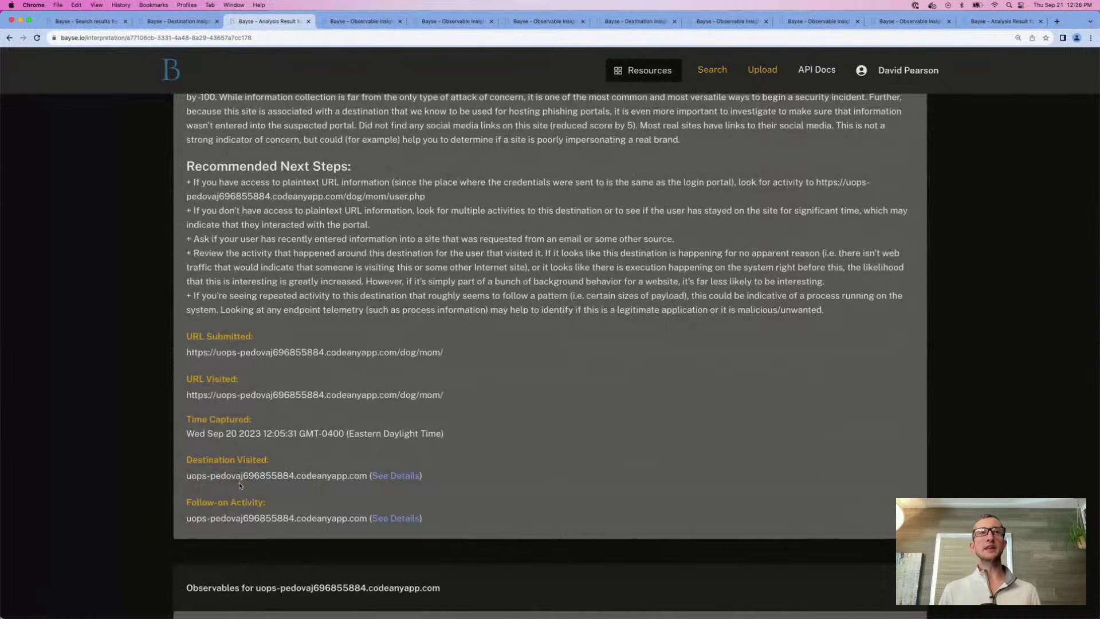
{"action": "scroll", "coordinate": [288, 492], "scroll_direction": "up", "scroll_amount": 1}
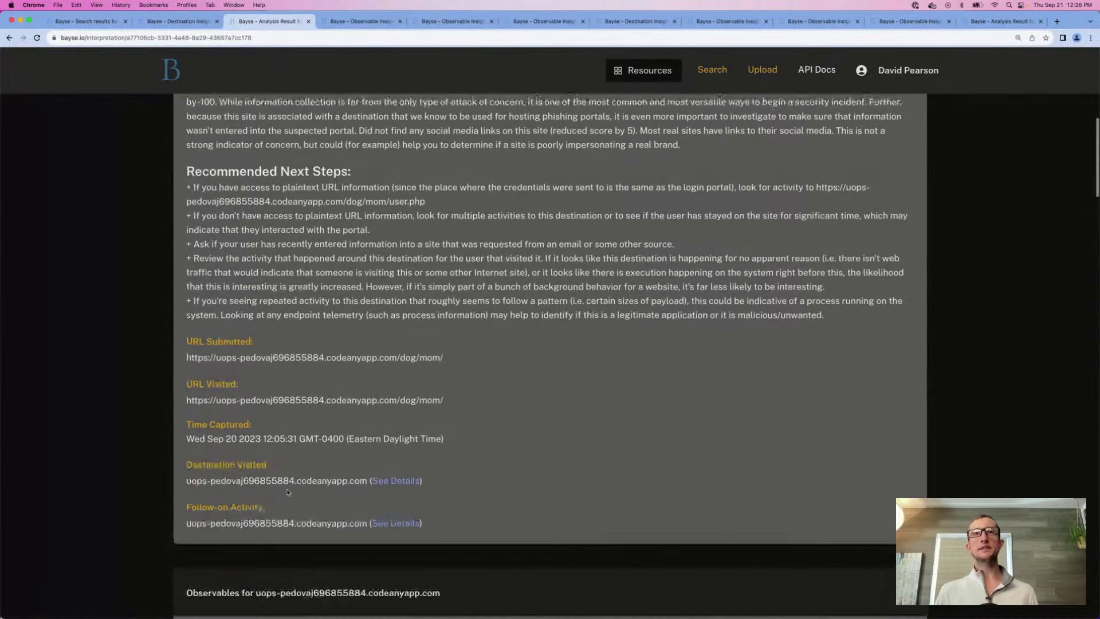
{"action": "scroll", "coordinate": [288, 492], "scroll_direction": "down", "scroll_amount": 5}
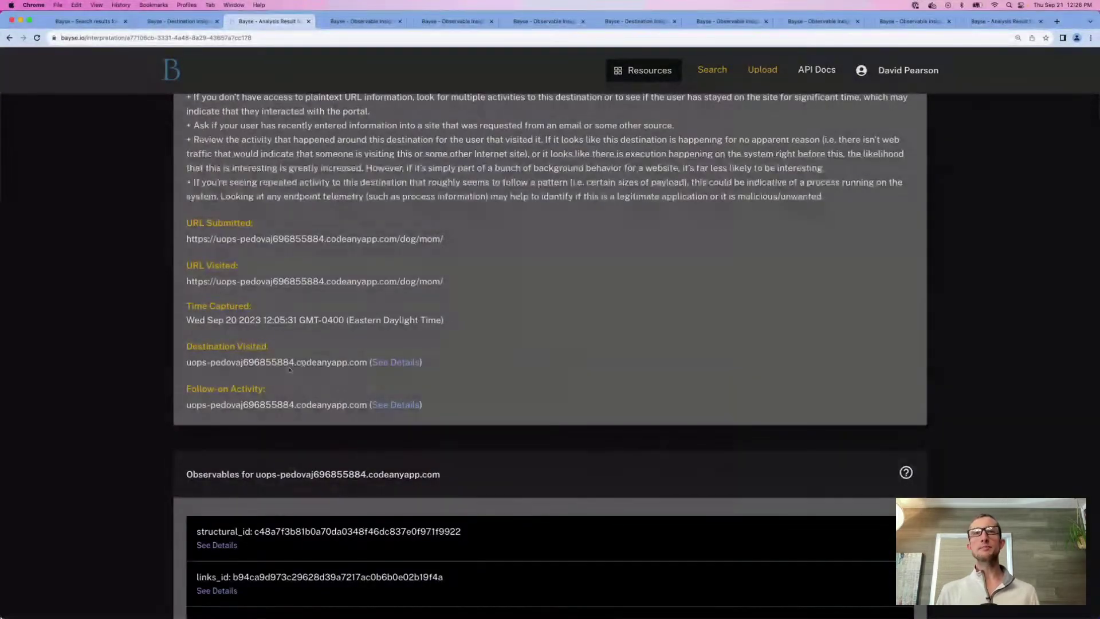
{"action": "scroll", "coordinate": [341, 370], "scroll_direction": "down", "scroll_amount": 8}
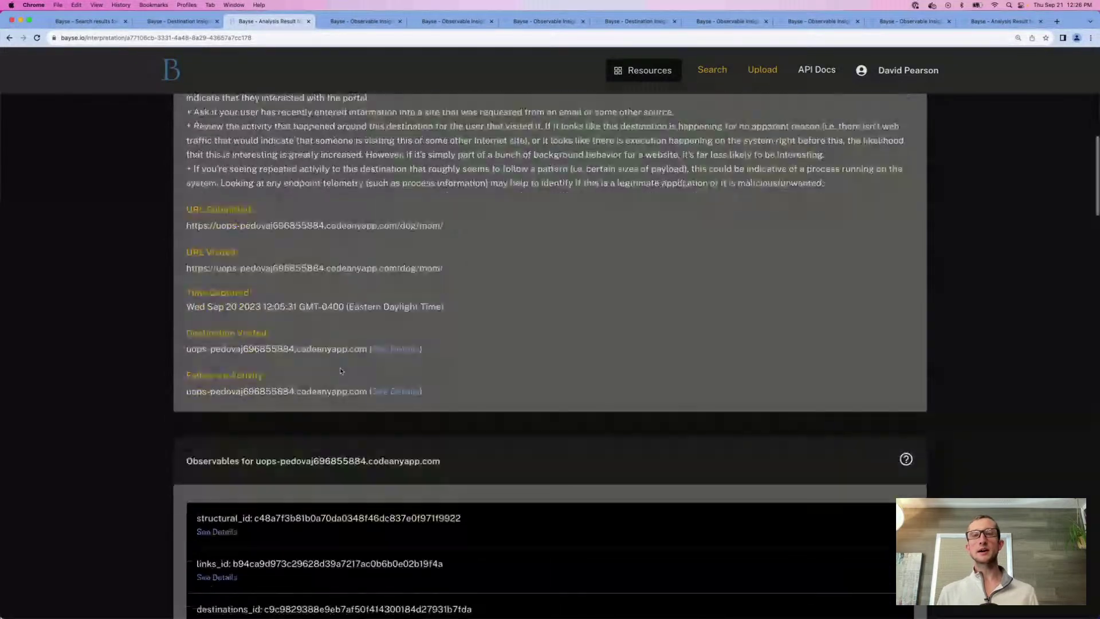
{"action": "scroll", "coordinate": [340, 371], "scroll_direction": "down", "scroll_amount": 7}
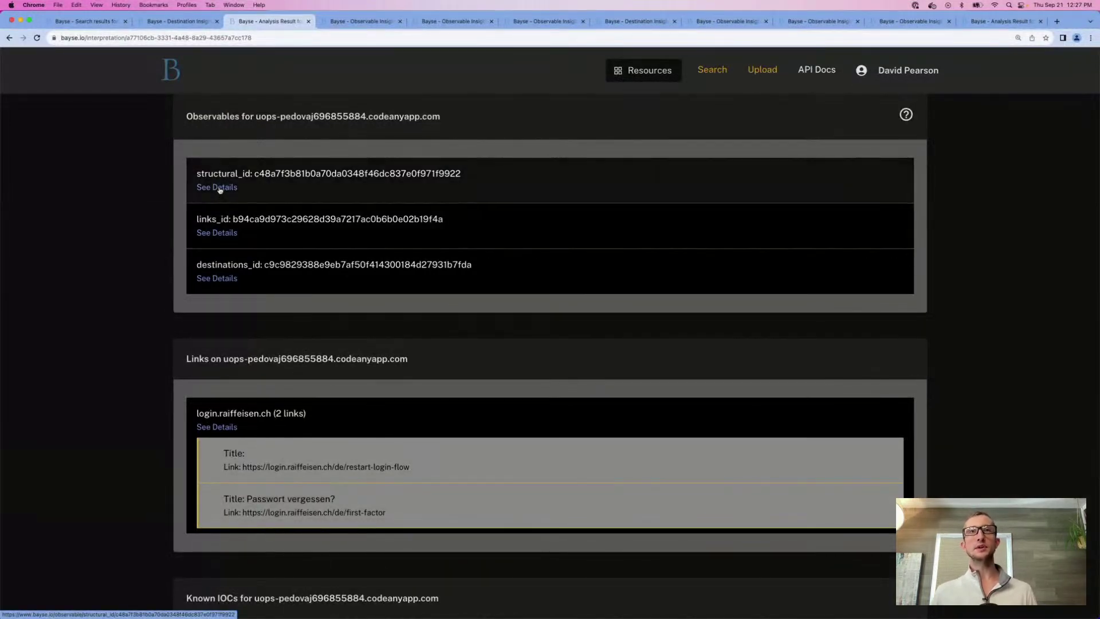
{"action": "left_click", "coordinate": [220, 190], "text": "super"}
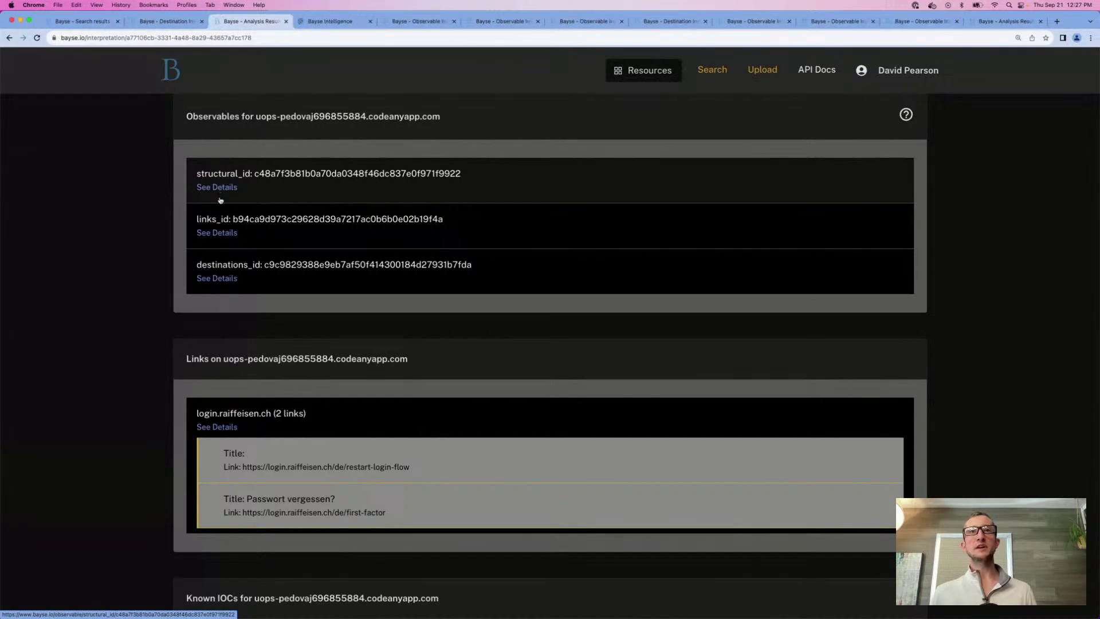
{"action": "left_click", "coordinate": [223, 233], "text": "super"}
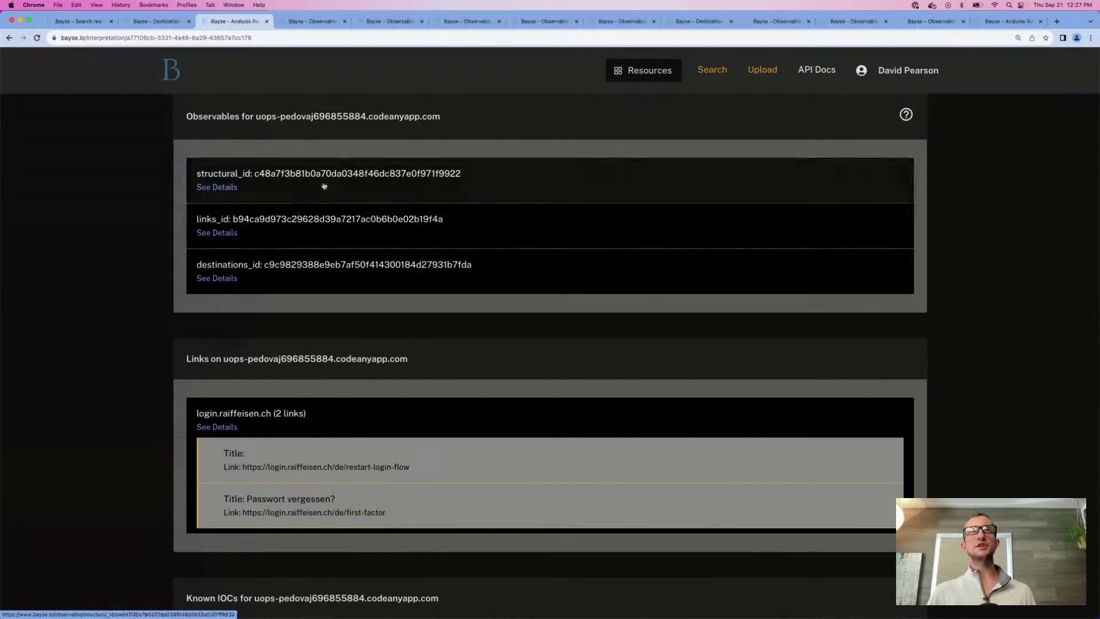
{"action": "left_click", "coordinate": [303, 23]}
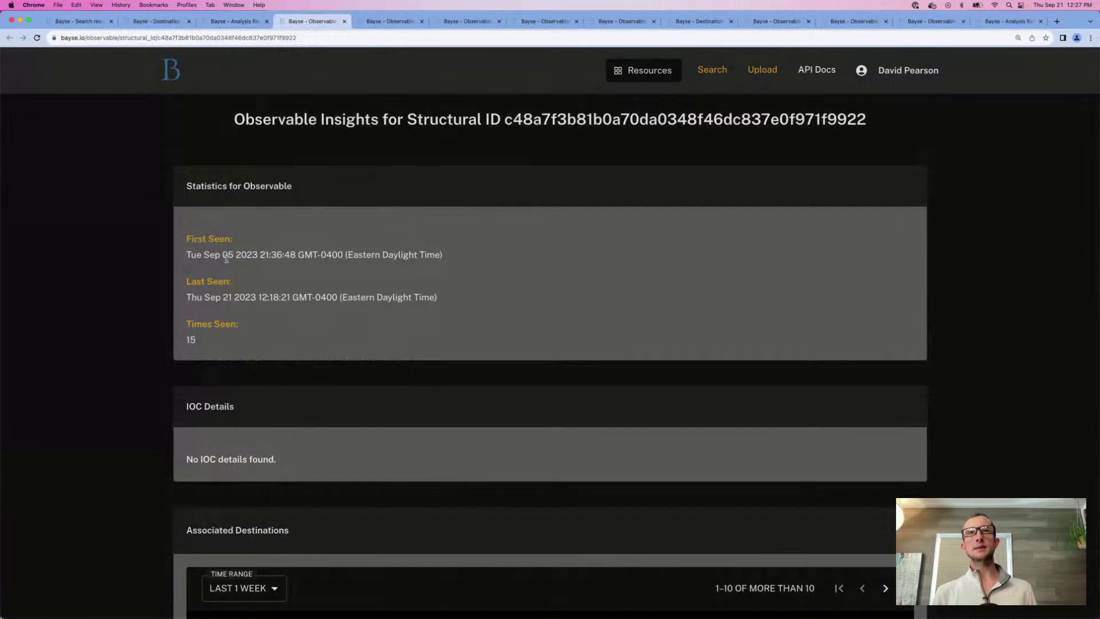
{"action": "scroll", "coordinate": [227, 257], "scroll_direction": "down", "scroll_amount": 3}
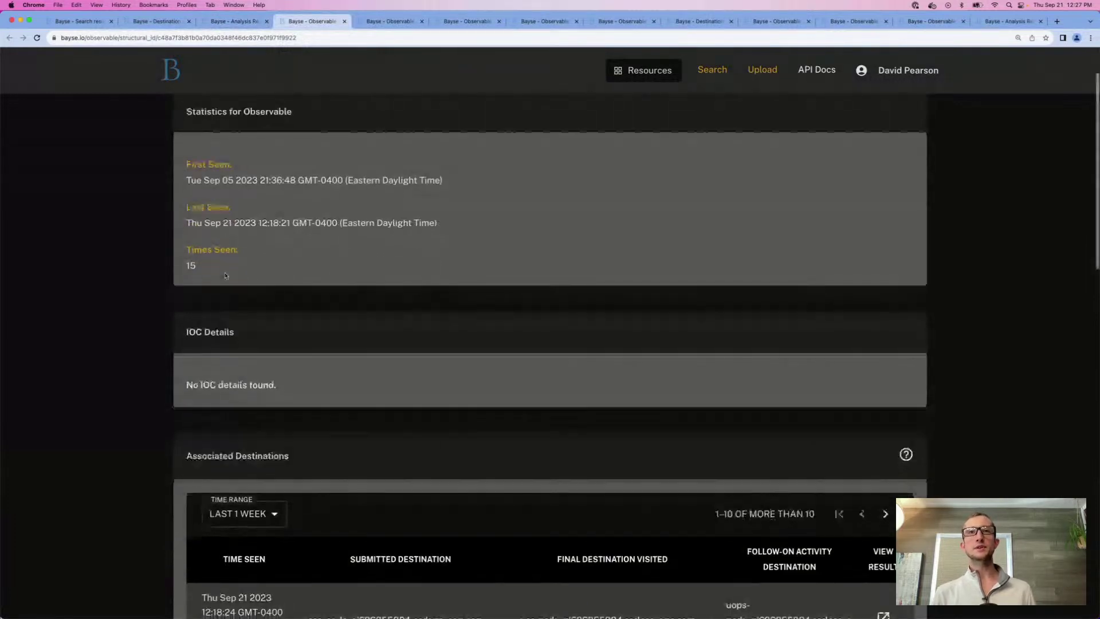
{"action": "scroll", "coordinate": [226, 276], "scroll_direction": "down", "scroll_amount": 5}
{"action": "scroll", "coordinate": [226, 275], "scroll_direction": "down", "scroll_amount": 4}
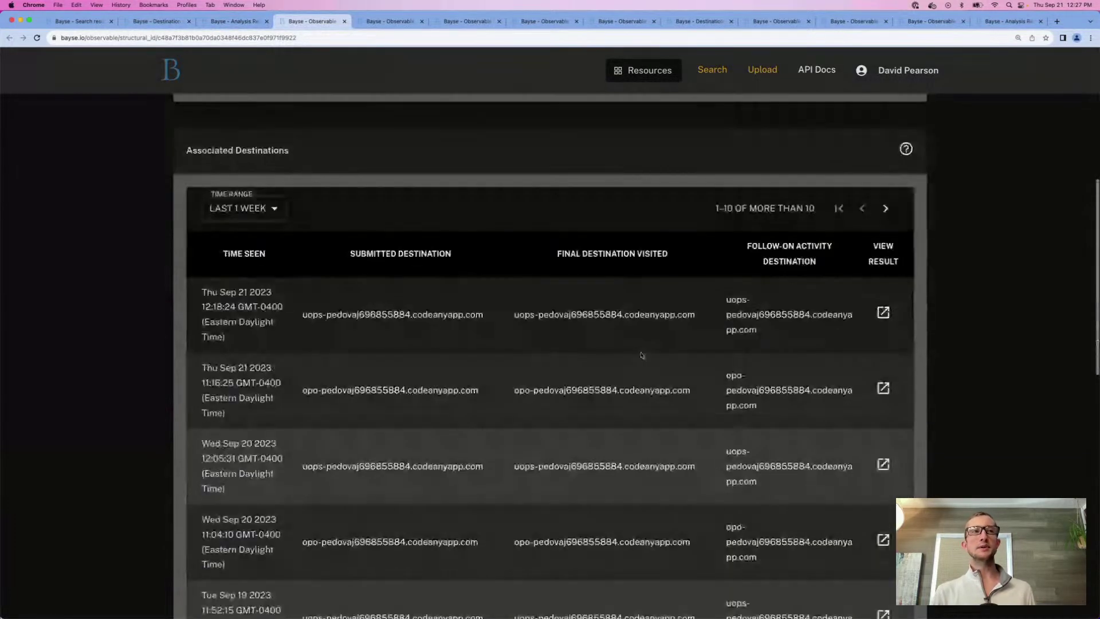
{"action": "scroll", "coordinate": [1016, 407], "scroll_direction": "down", "scroll_amount": 3}
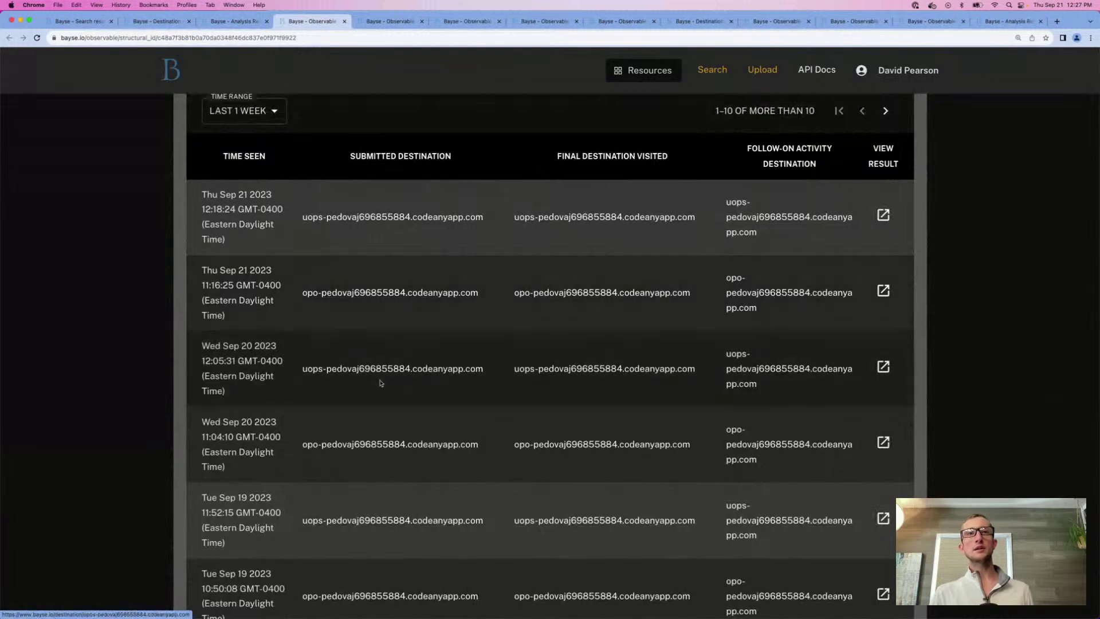
{"action": "scroll", "coordinate": [380, 381], "scroll_direction": "down", "scroll_amount": 1}
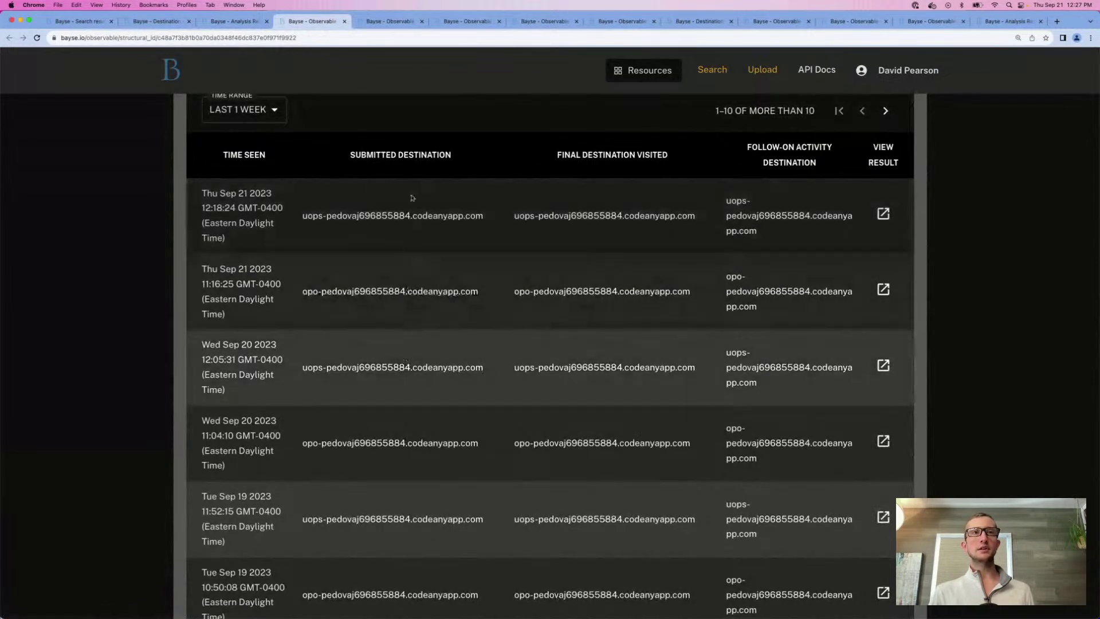
{"action": "scroll", "coordinate": [392, 481], "scroll_direction": "down", "scroll_amount": 1}
{"action": "scroll", "coordinate": [392, 482], "scroll_direction": "down", "scroll_amount": 5}
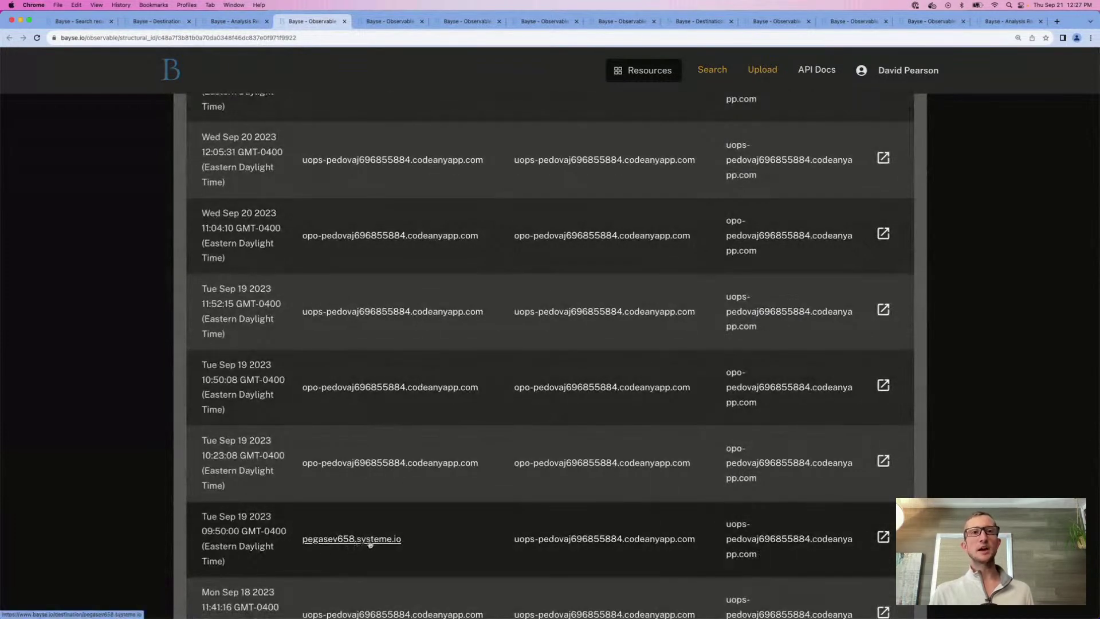
{"action": "scroll", "coordinate": [461, 546], "scroll_direction": "down", "scroll_amount": 1}
{"action": "scroll", "coordinate": [463, 547], "scroll_direction": "down", "scroll_amount": 2}
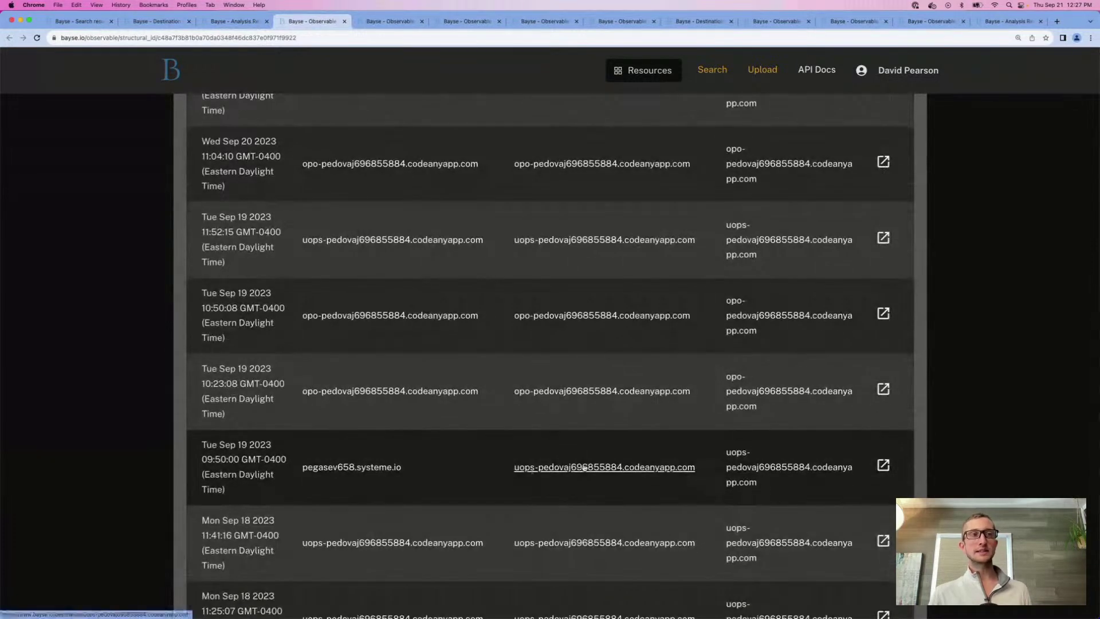
{"action": "scroll", "coordinate": [523, 504], "scroll_direction": "down", "scroll_amount": 3}
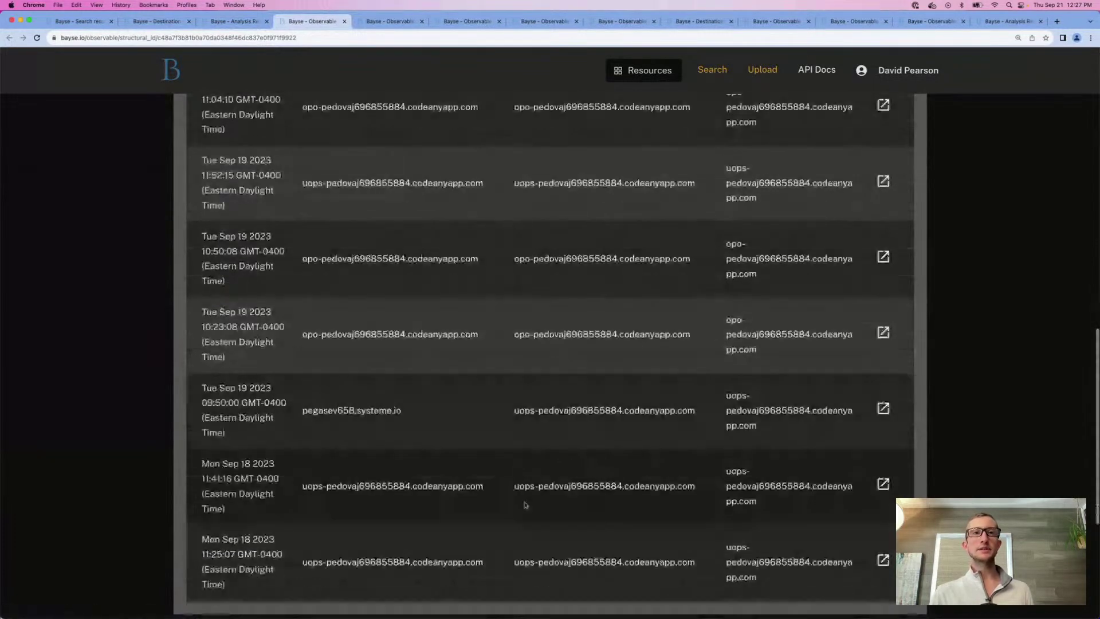
{"action": "scroll", "coordinate": [528, 504], "scroll_direction": "down", "scroll_amount": 1}
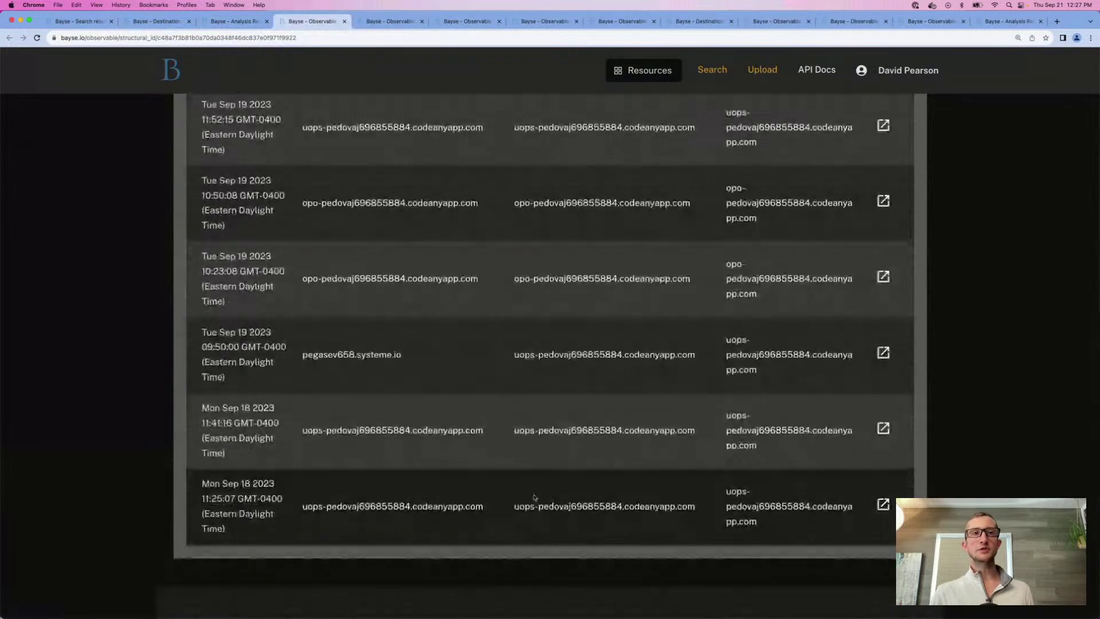
{"action": "left_click", "coordinate": [882, 354]}
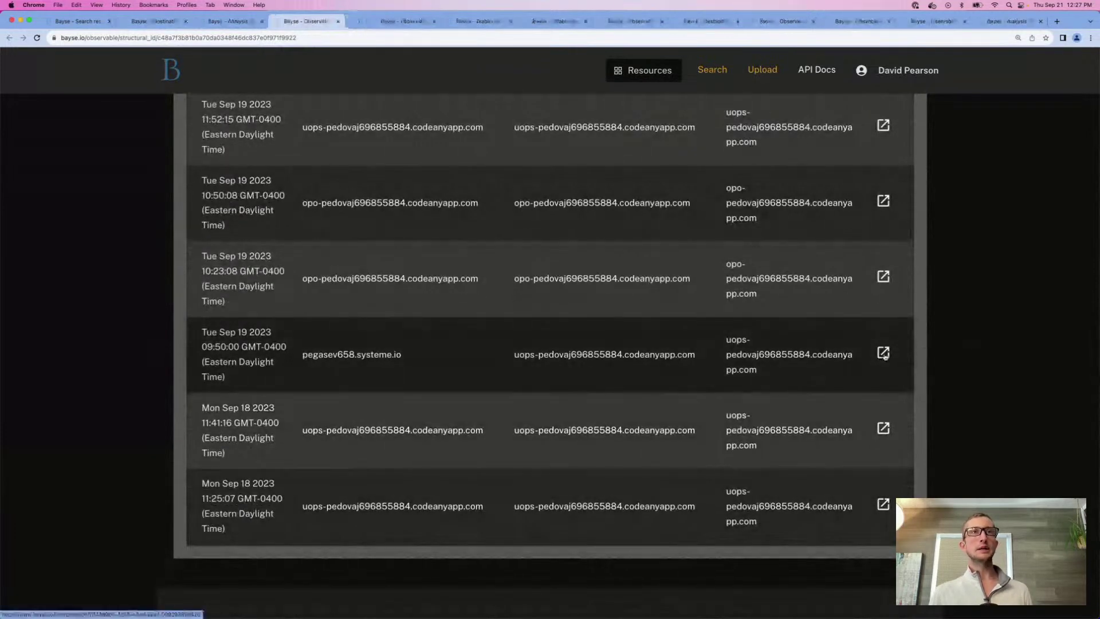
Step: Check the codeanyapp.com analysis tab against Slack, then scroll to its restart-login-flow and first-factor links
{"action": "left_click", "coordinate": [369, 22]}
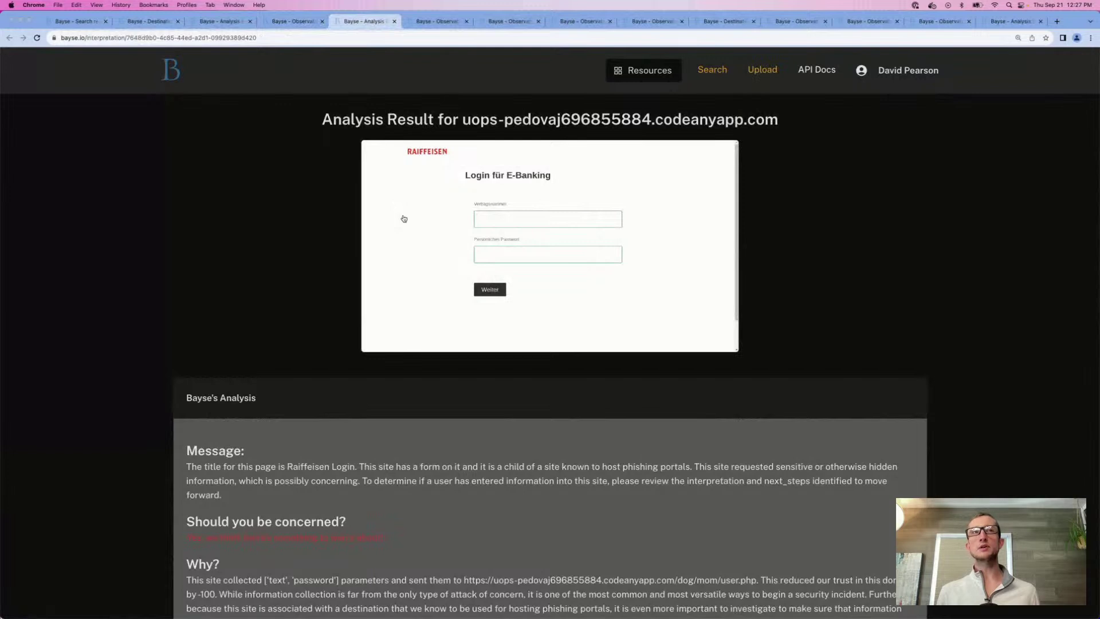
{"action": "key", "text": "super+Tab"}
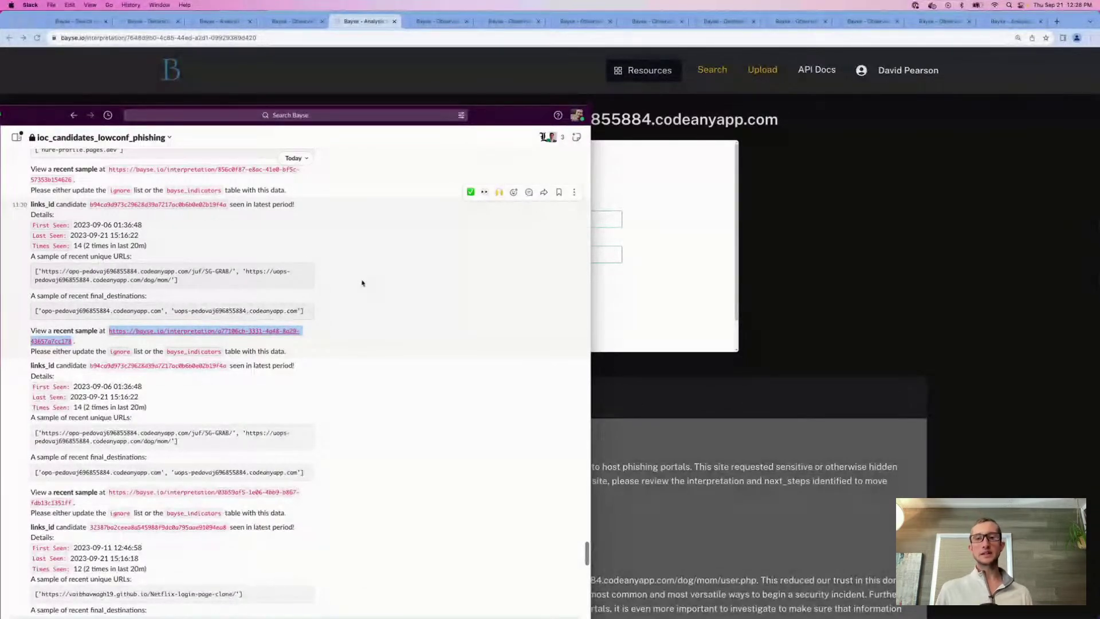
{"action": "key", "text": "super+Tab"}
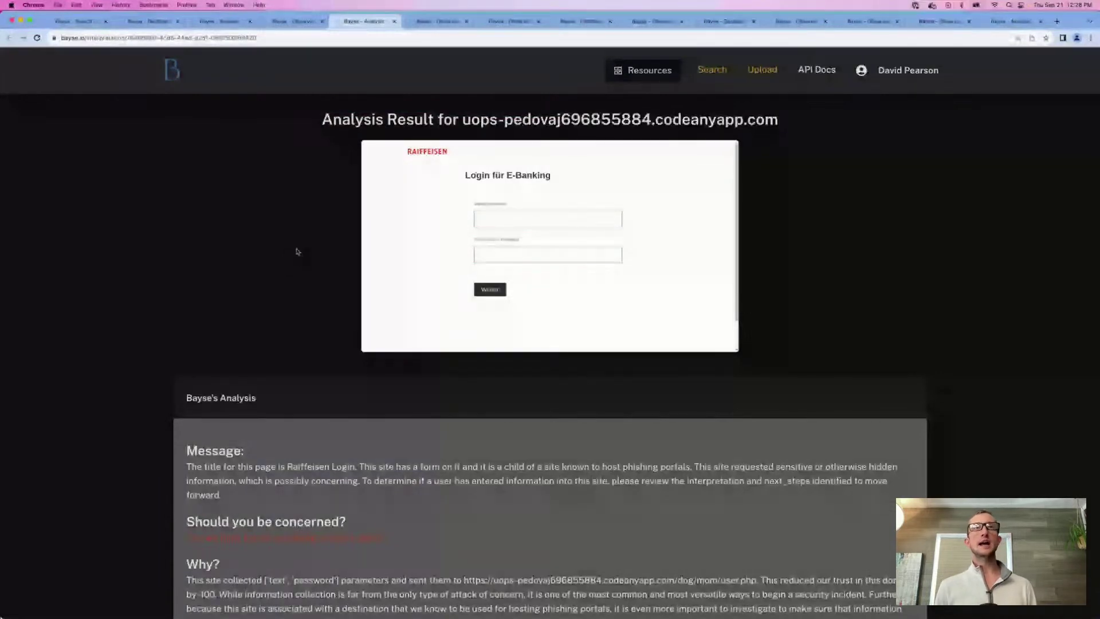
{"action": "scroll", "coordinate": [296, 251], "scroll_direction": "down", "scroll_amount": 5}
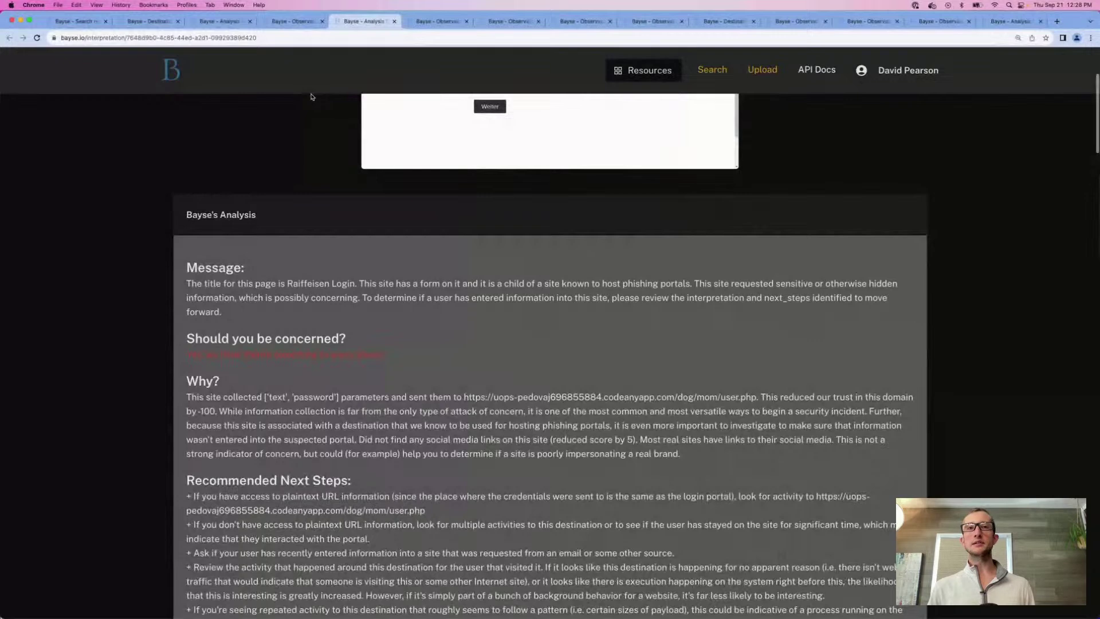
{"action": "scroll", "coordinate": [311, 97], "scroll_direction": "down", "scroll_amount": 8}
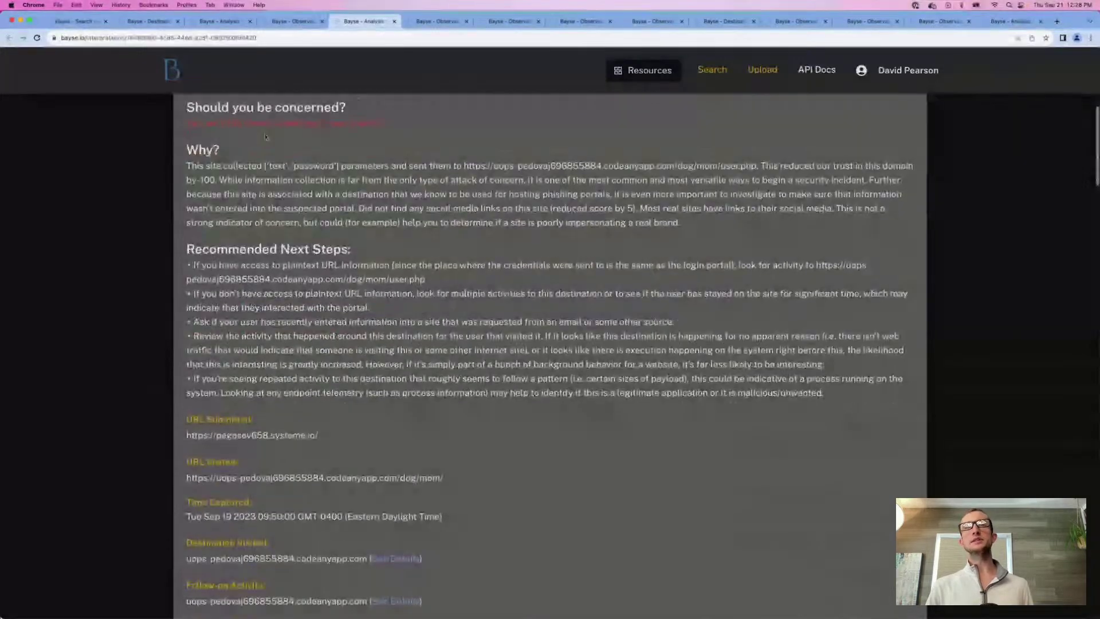
{"action": "scroll", "coordinate": [265, 135], "scroll_direction": "down", "scroll_amount": 8}
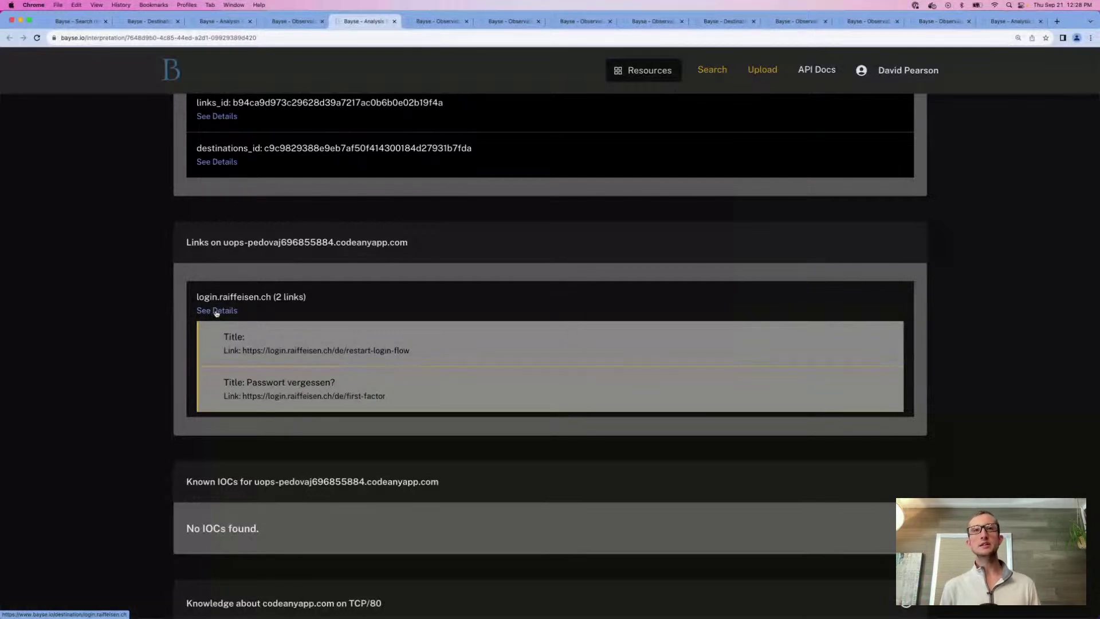
Step: Open login.raiffeisen.ch Destination Insights, highlight its 384 searches, and page to the next ten sites
{"action": "left_click", "coordinate": [217, 311]}
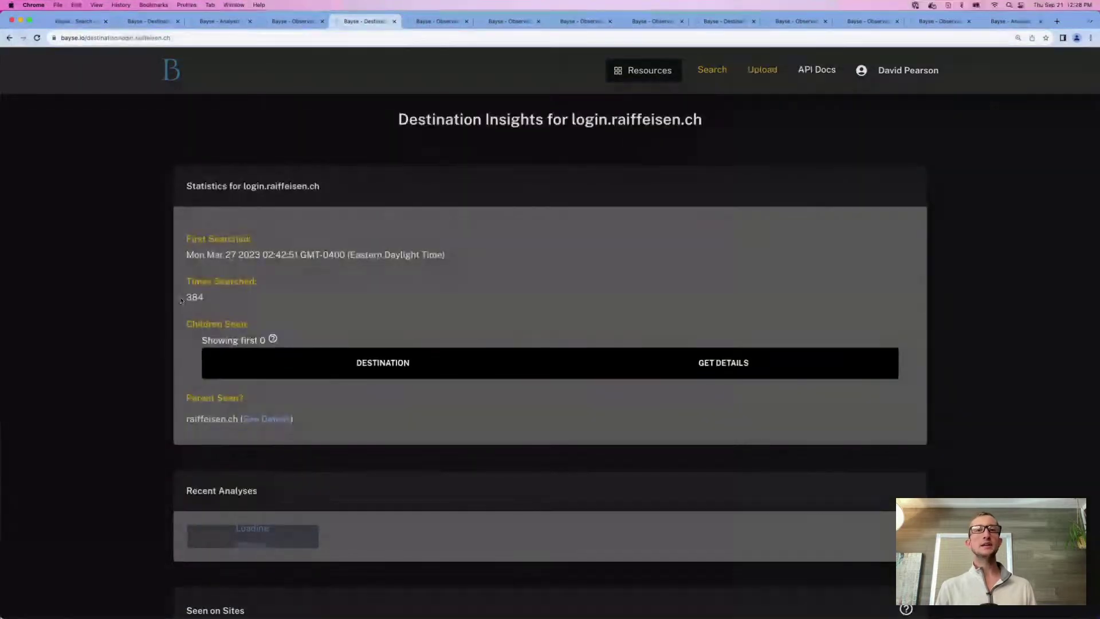
{"action": "left_click_drag", "start_coordinate": [185, 297], "coordinate": [351, 313]}
{"action": "scroll", "coordinate": [351, 312], "scroll_direction": "down", "scroll_amount": 10}
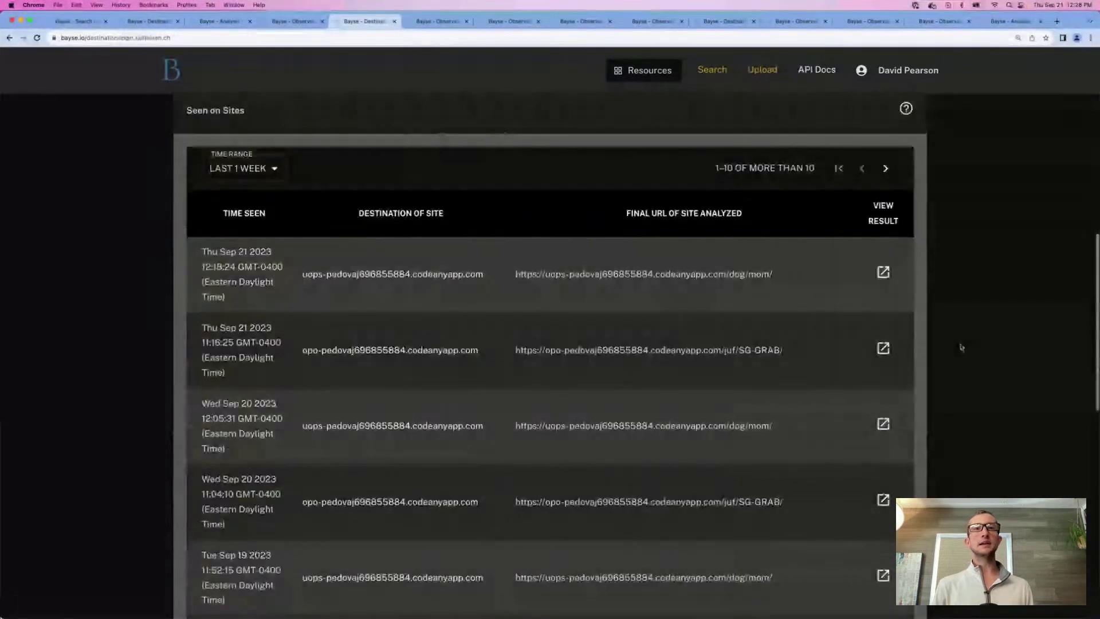
{"action": "scroll", "coordinate": [939, 344], "scroll_direction": "down", "scroll_amount": 1}
{"action": "scroll", "coordinate": [919, 344], "scroll_direction": "down", "scroll_amount": 3}
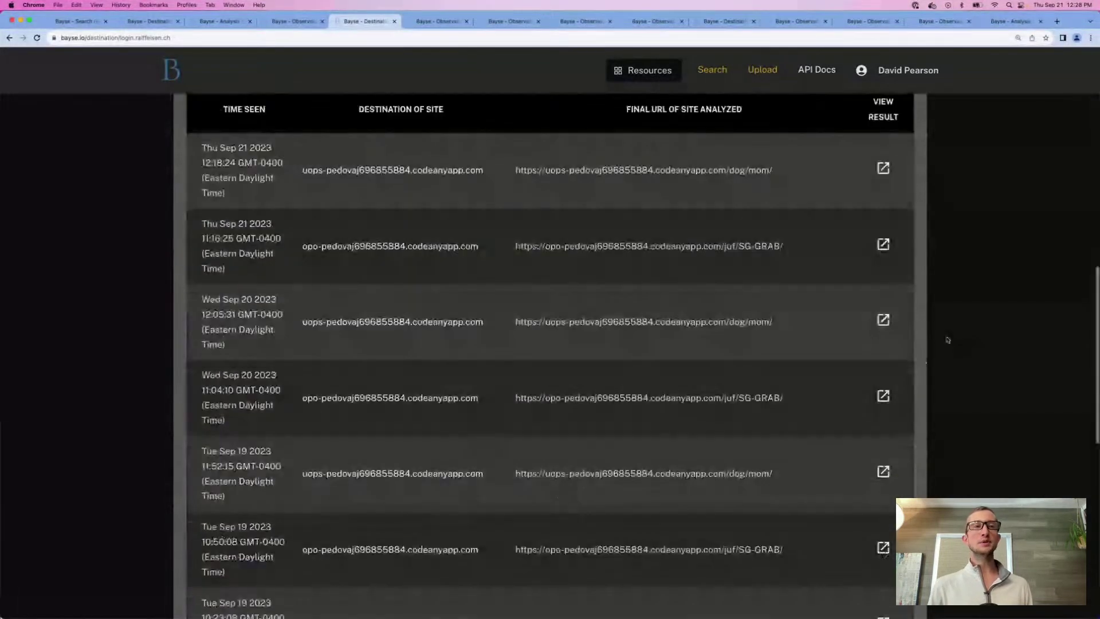
{"action": "scroll", "coordinate": [947, 340], "scroll_direction": "down", "scroll_amount": 2}
{"action": "scroll", "coordinate": [948, 341], "scroll_direction": "down", "scroll_amount": 5}
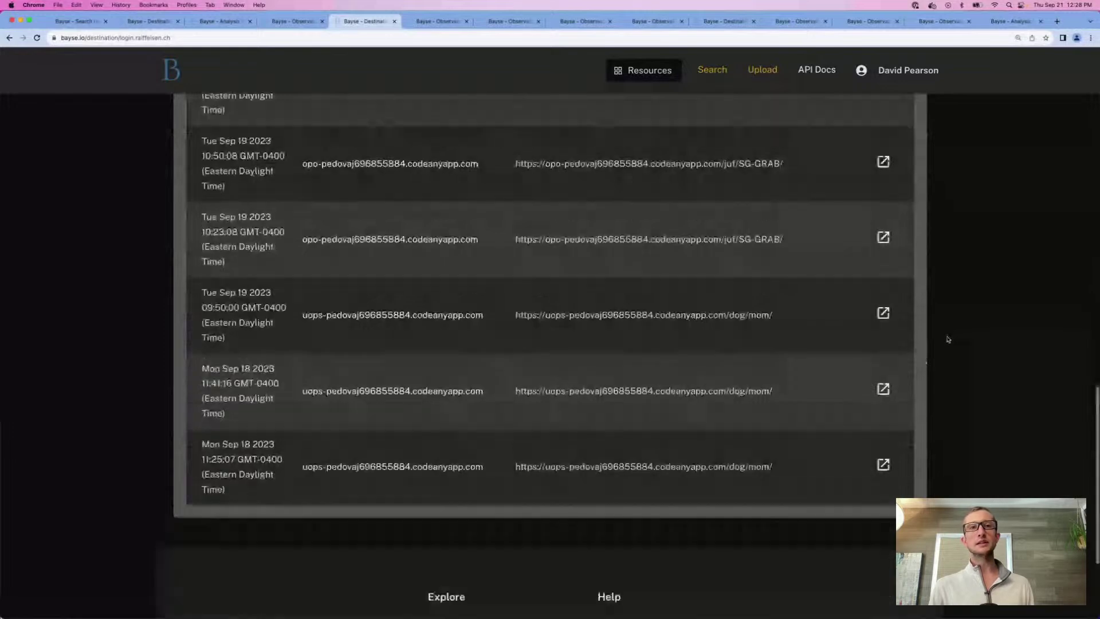
{"action": "scroll", "coordinate": [946, 338], "scroll_direction": "up", "scroll_amount": 6}
{"action": "scroll", "coordinate": [945, 337], "scroll_direction": "up", "scroll_amount": 4}
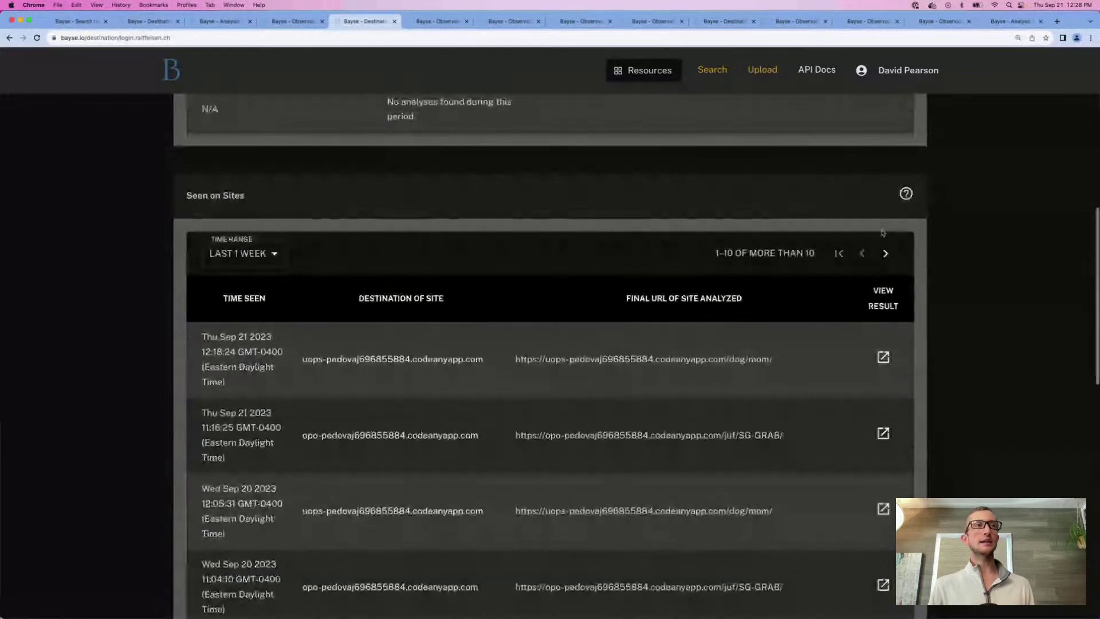
{"action": "left_click", "coordinate": [885, 253]}
{"action": "scroll", "coordinate": [963, 332], "scroll_direction": "down", "scroll_amount": 1}
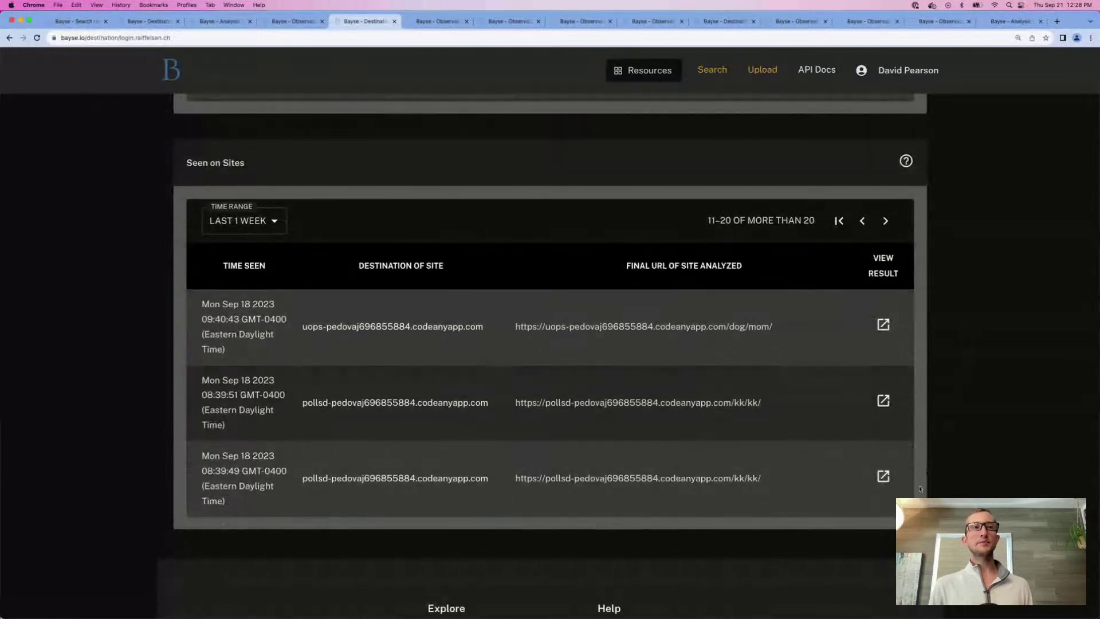
Step: Open the 08:39:49 pollsd-pedovaj696855884.codeanyapp.com/kk/kk/ result and scroll to URL Submitted, Destination Visited and Observables
{"action": "left_click", "coordinate": [883, 477]}
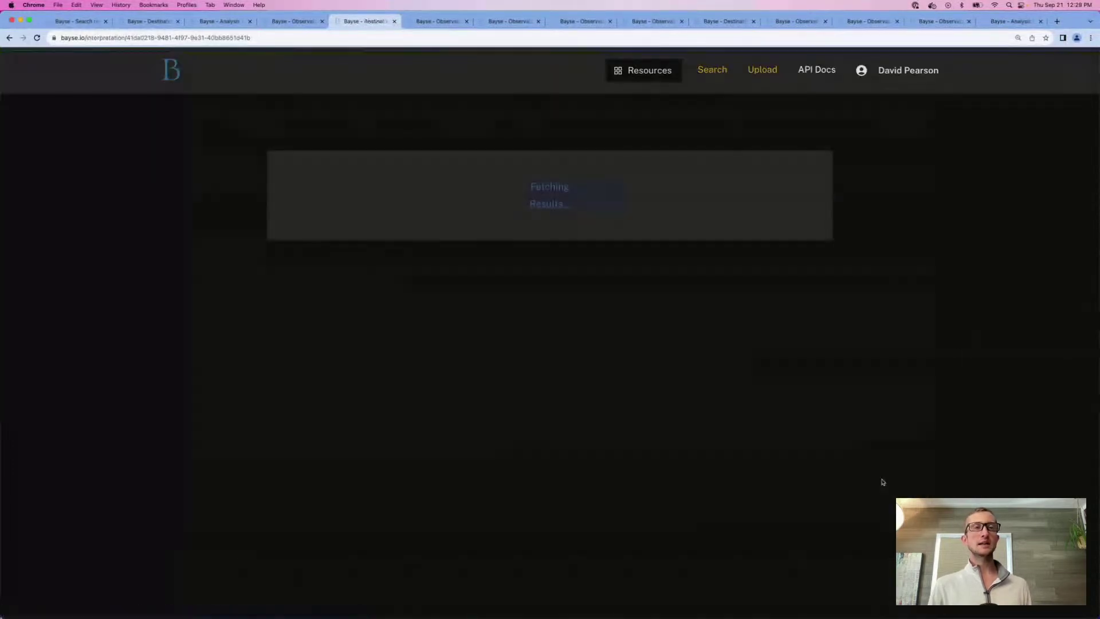
{"action": "scroll", "coordinate": [731, 442], "scroll_direction": "down", "scroll_amount": 3}
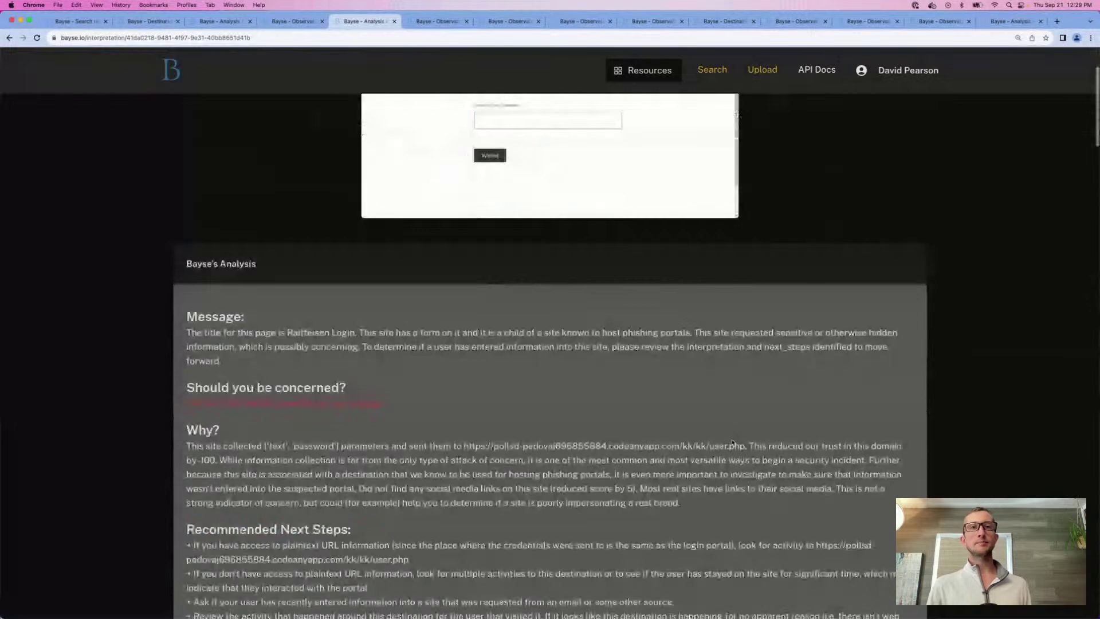
{"action": "scroll", "coordinate": [732, 441], "scroll_direction": "down", "scroll_amount": 5}
{"action": "scroll", "coordinate": [733, 441], "scroll_direction": "down", "scroll_amount": 5}
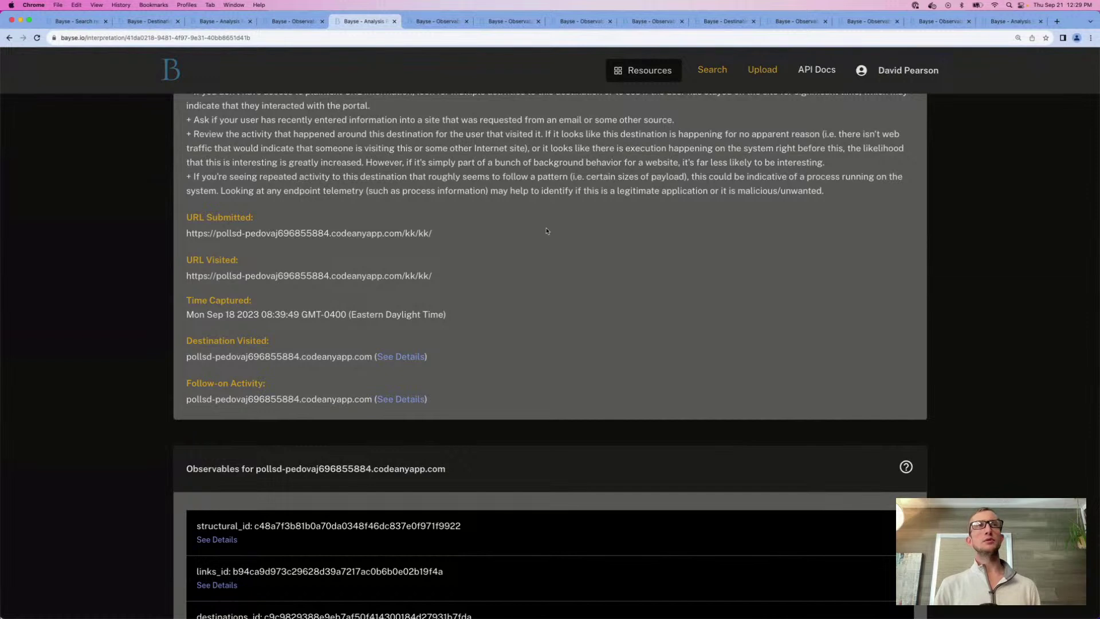
Step: Return to the Bayse home page and go to Analyze A URL
{"action": "left_click", "coordinate": [171, 74]}
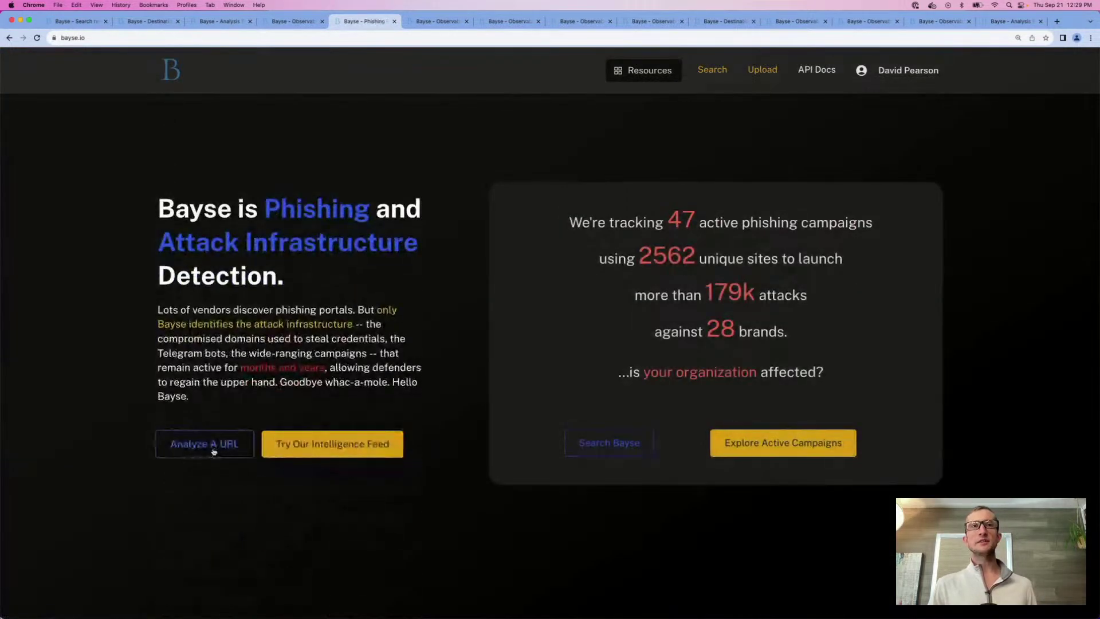
{"action": "left_click", "coordinate": [216, 446]}
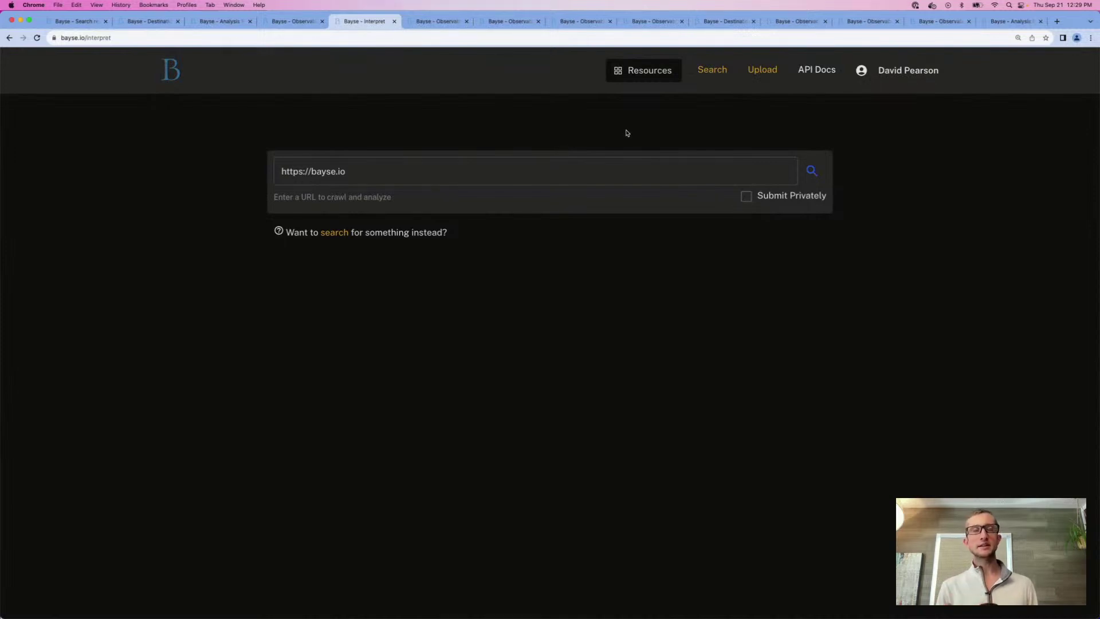
Step: Open Bayse's Upload page for submitting HTML content without a URL
{"action": "left_click", "coordinate": [765, 74]}
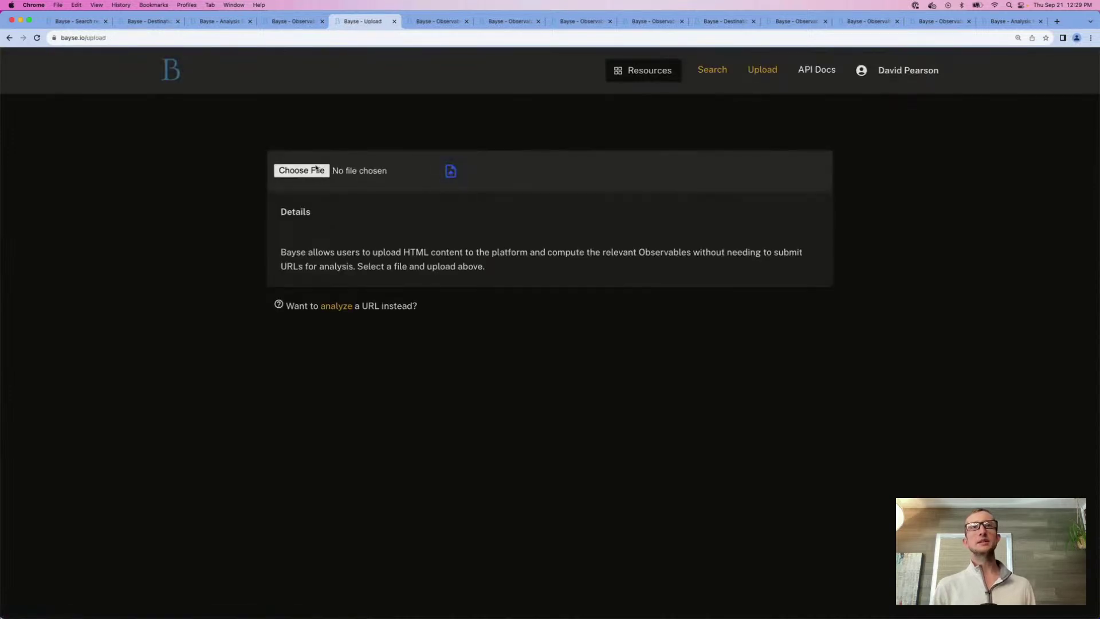